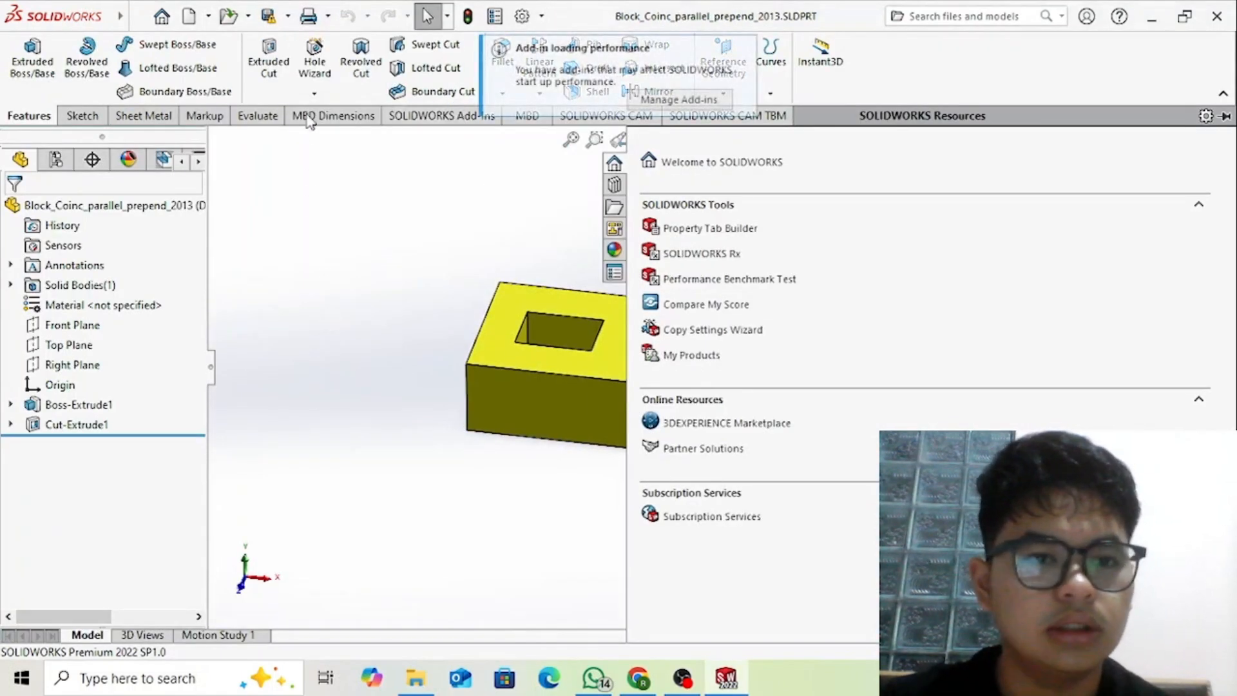
- Make an assembly from the open block part, place the block in it, and insert a new empty subassembly
left_click(210, 18)
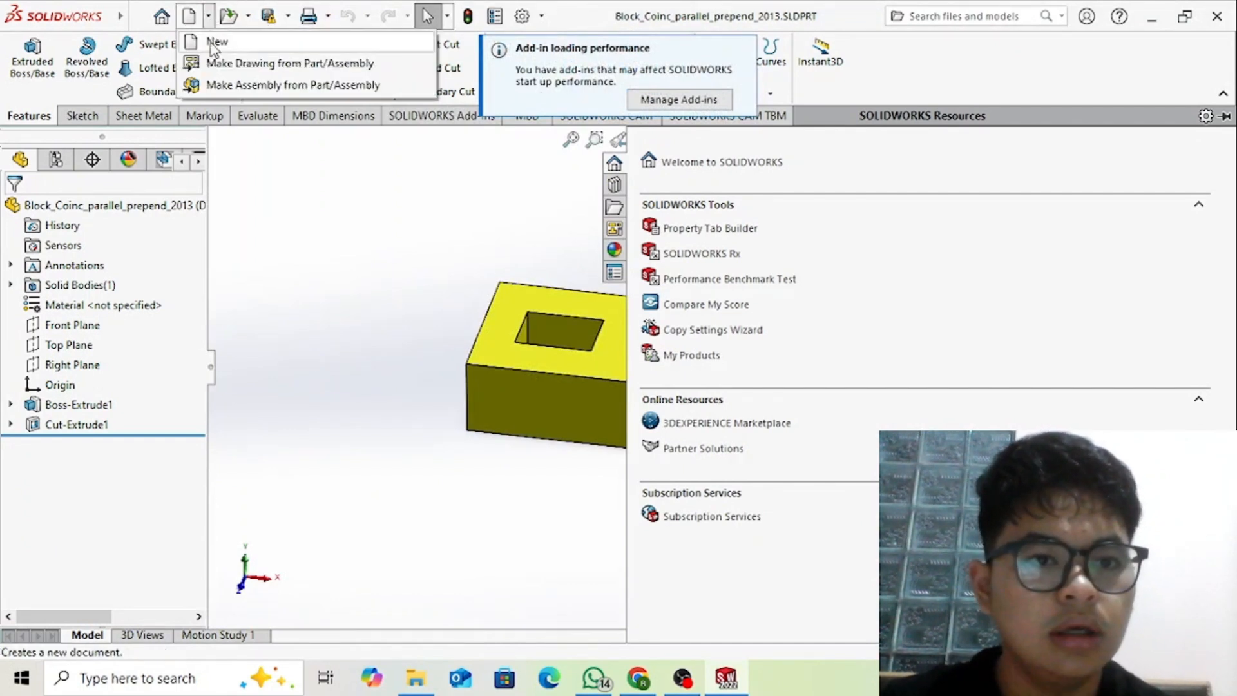
left_click(227, 94)
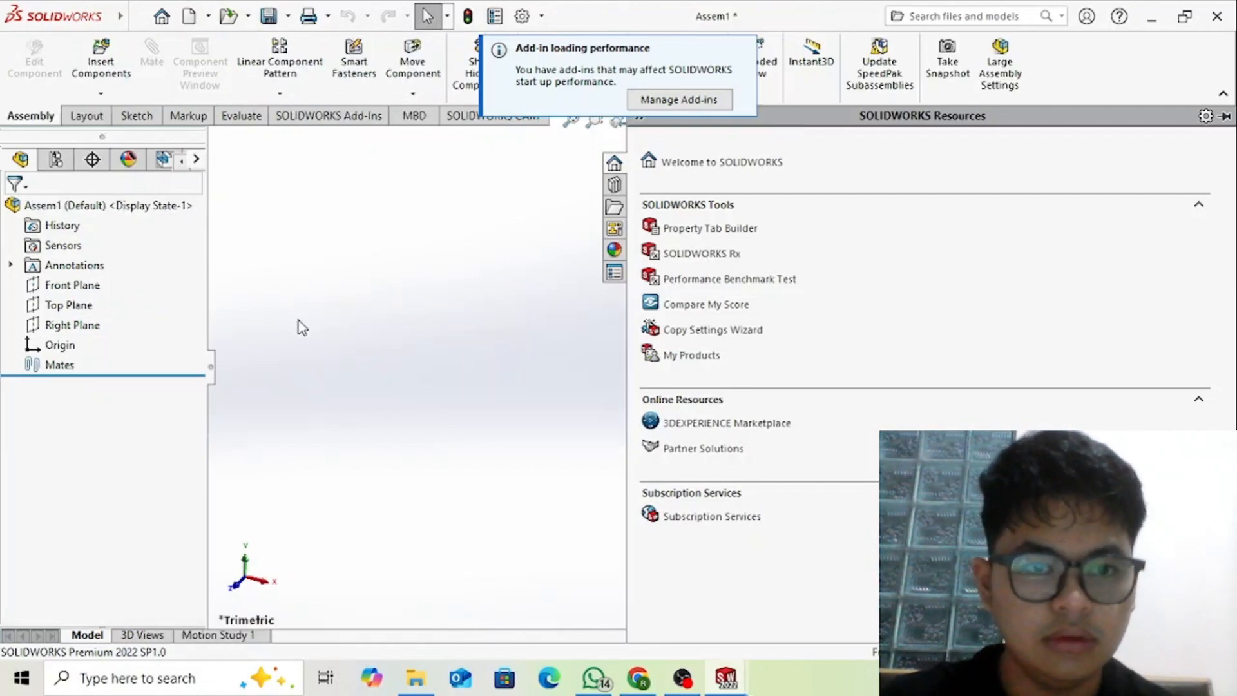
left_click(431, 362)
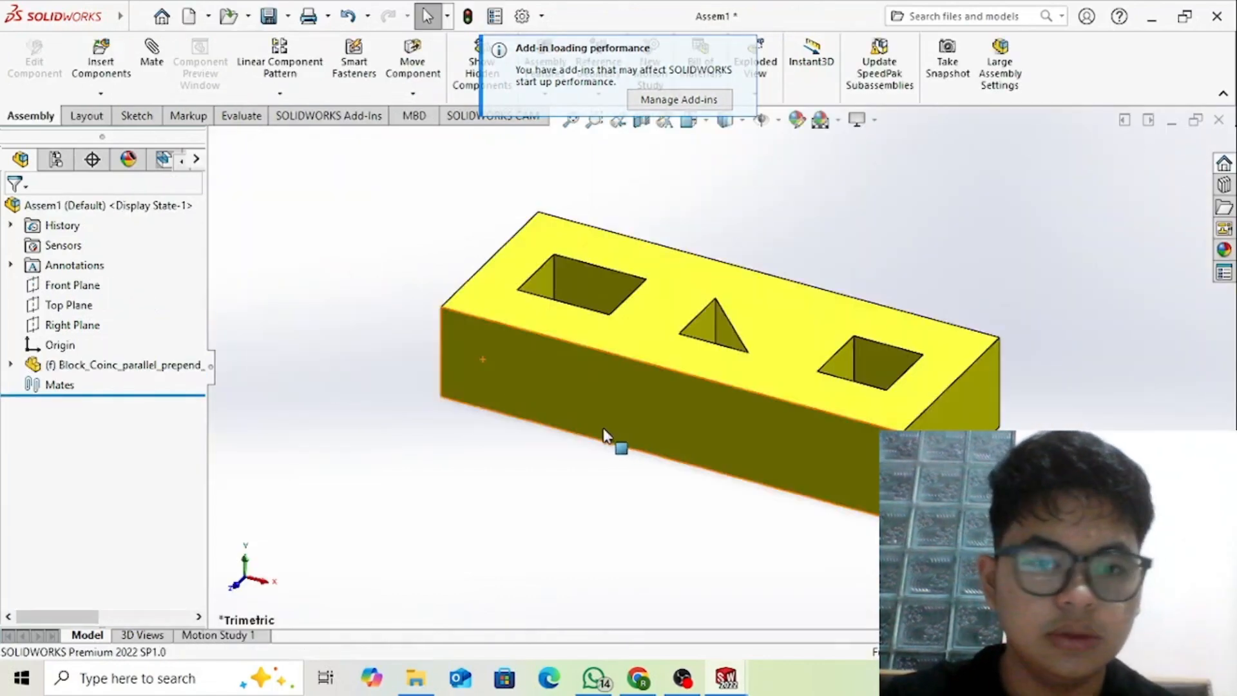
left_click(110, 99)
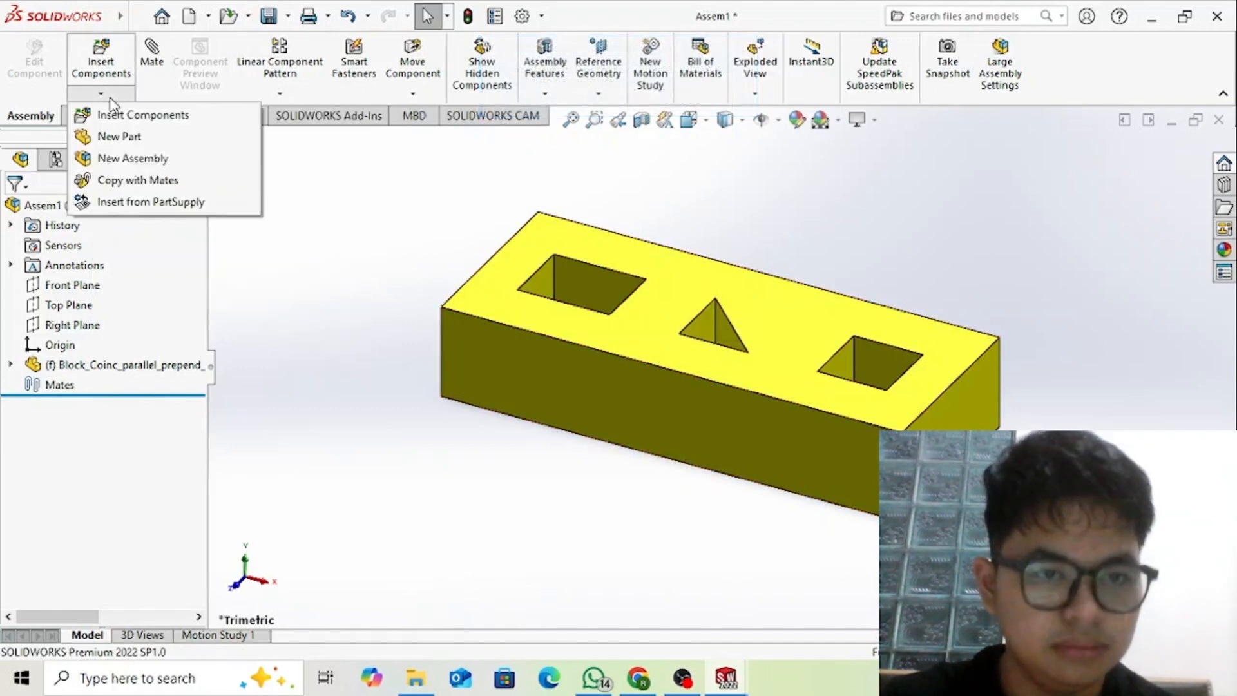
left_click(147, 158)
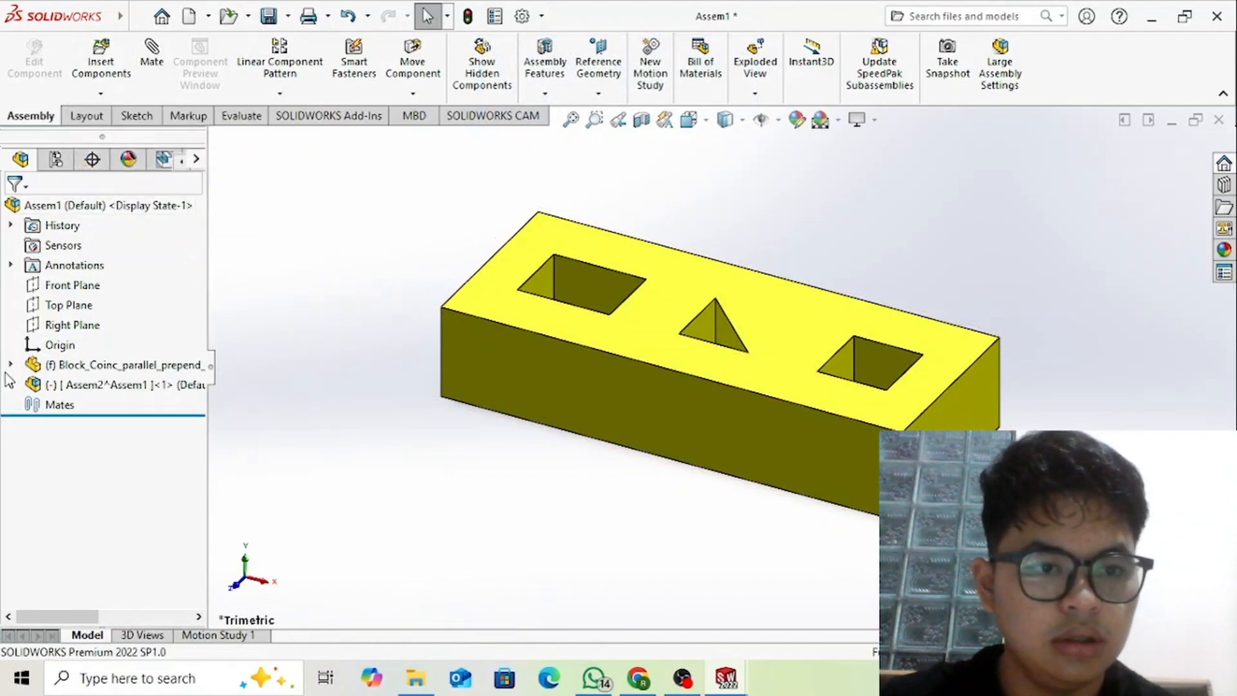
- Insert the parts rectangle_1_2013, Square_2013 and Traingle_2013 and place them around the yellow block
left_click(101, 58)
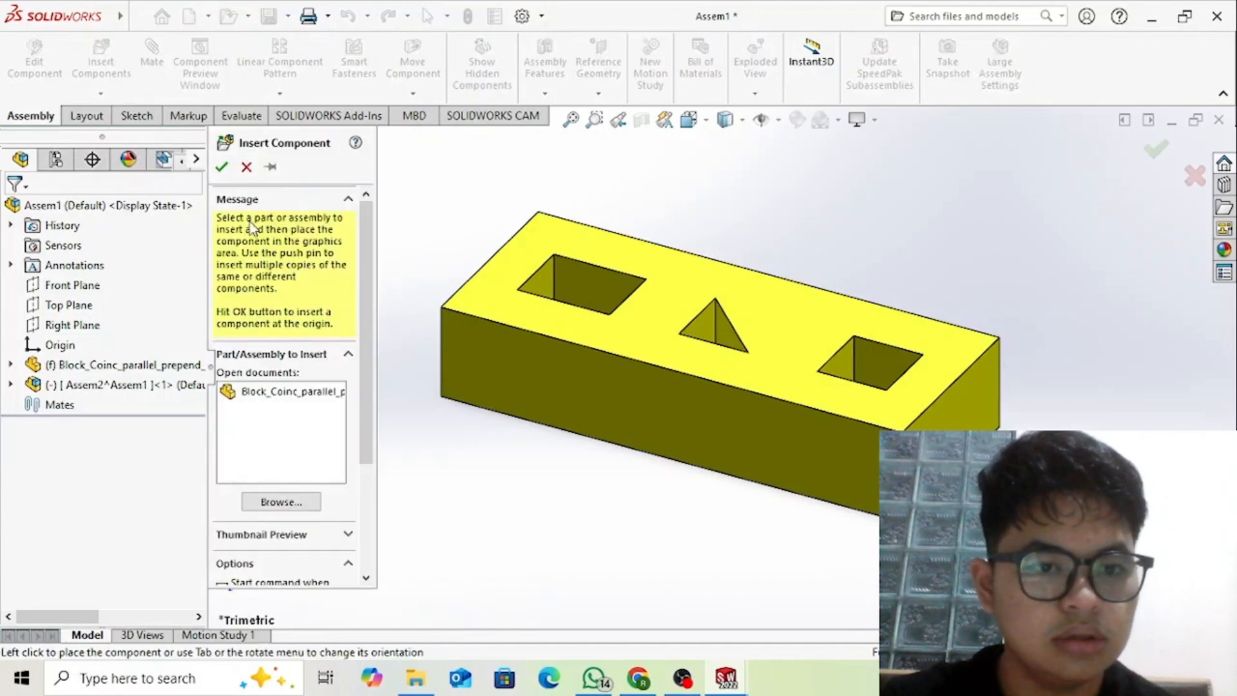
left_click(281, 502)
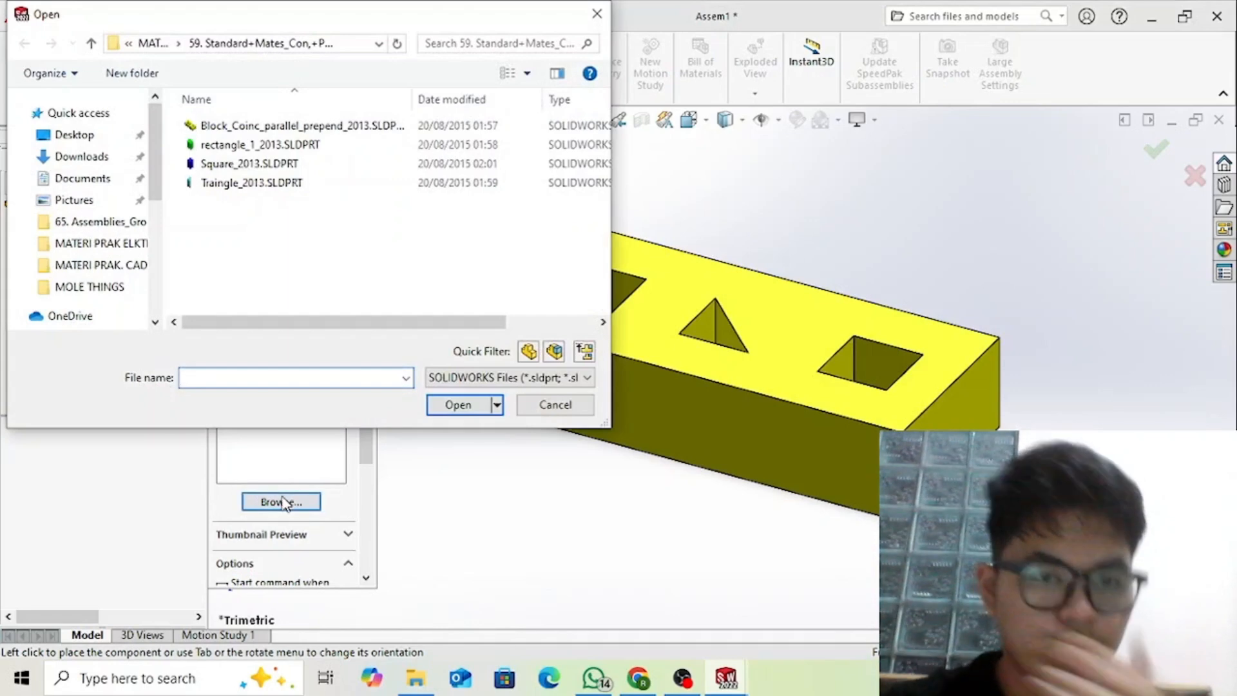
left_click_drag(284, 236, 243, 150)
left_click(459, 406)
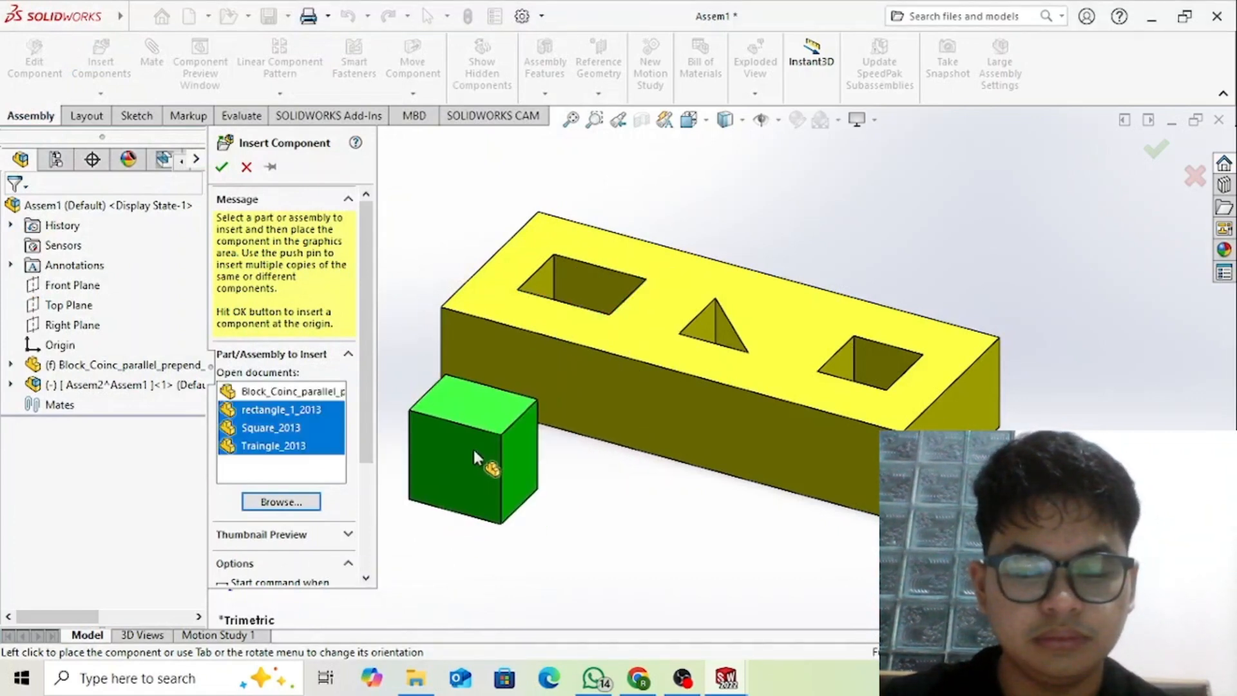
left_click(473, 446)
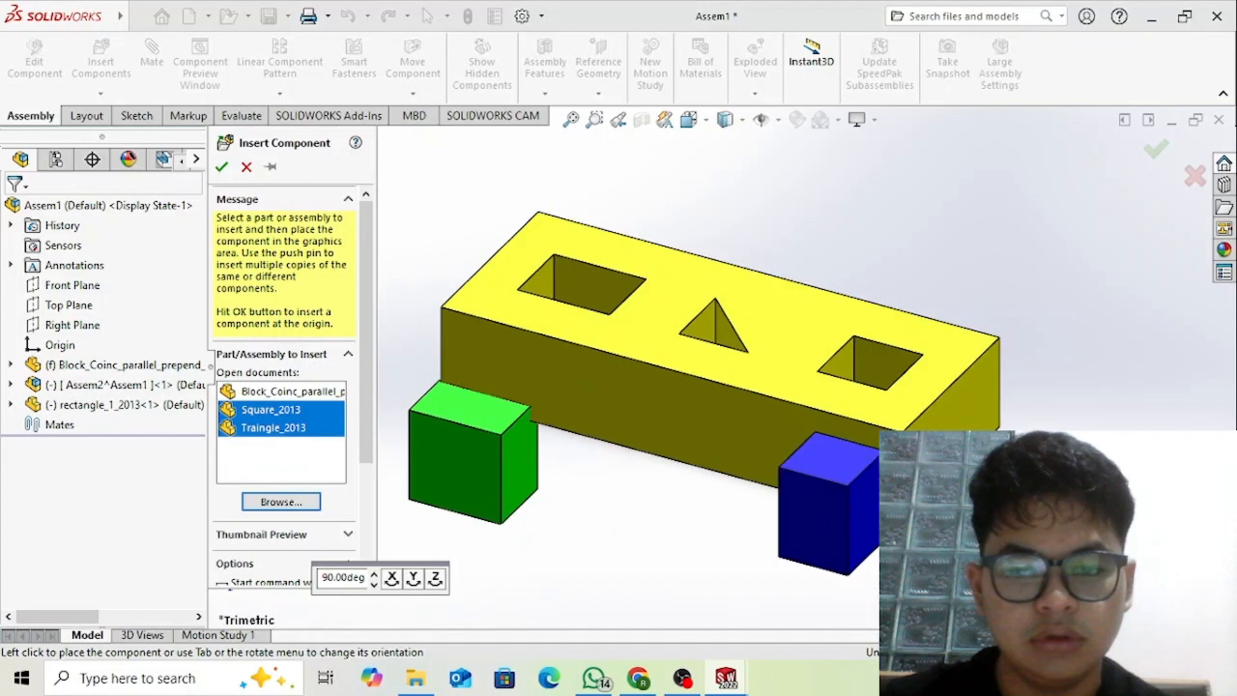
left_click(1068, 358)
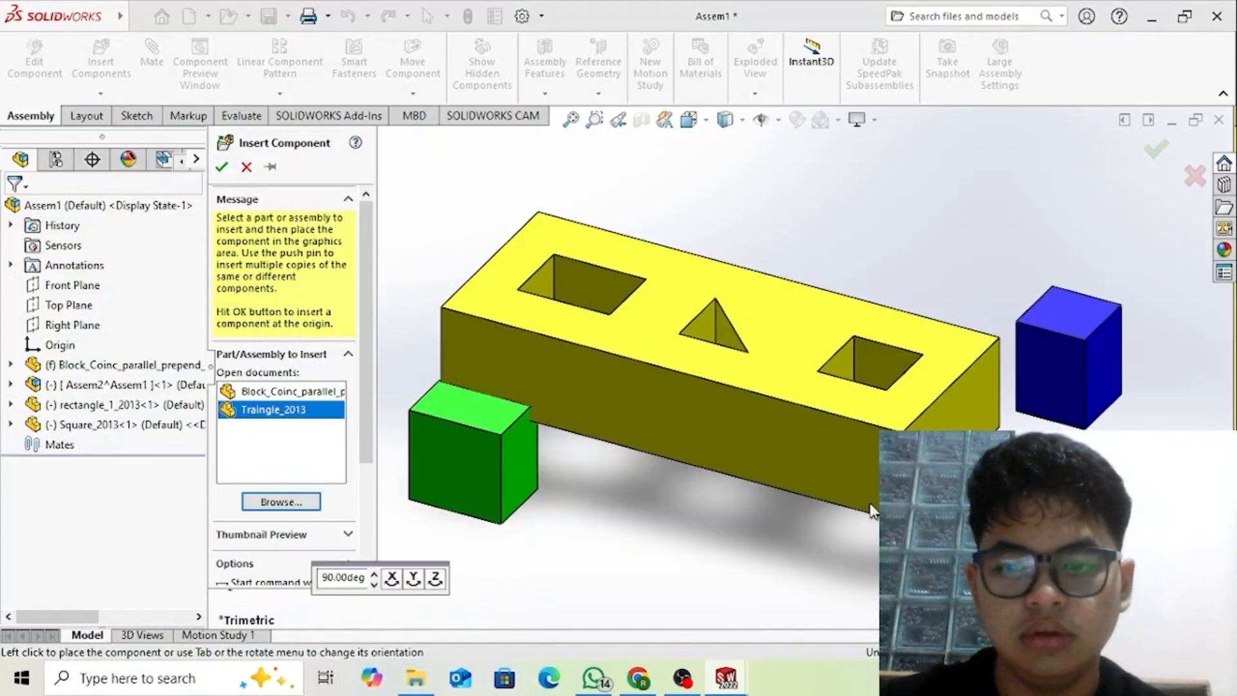
left_click(791, 223)
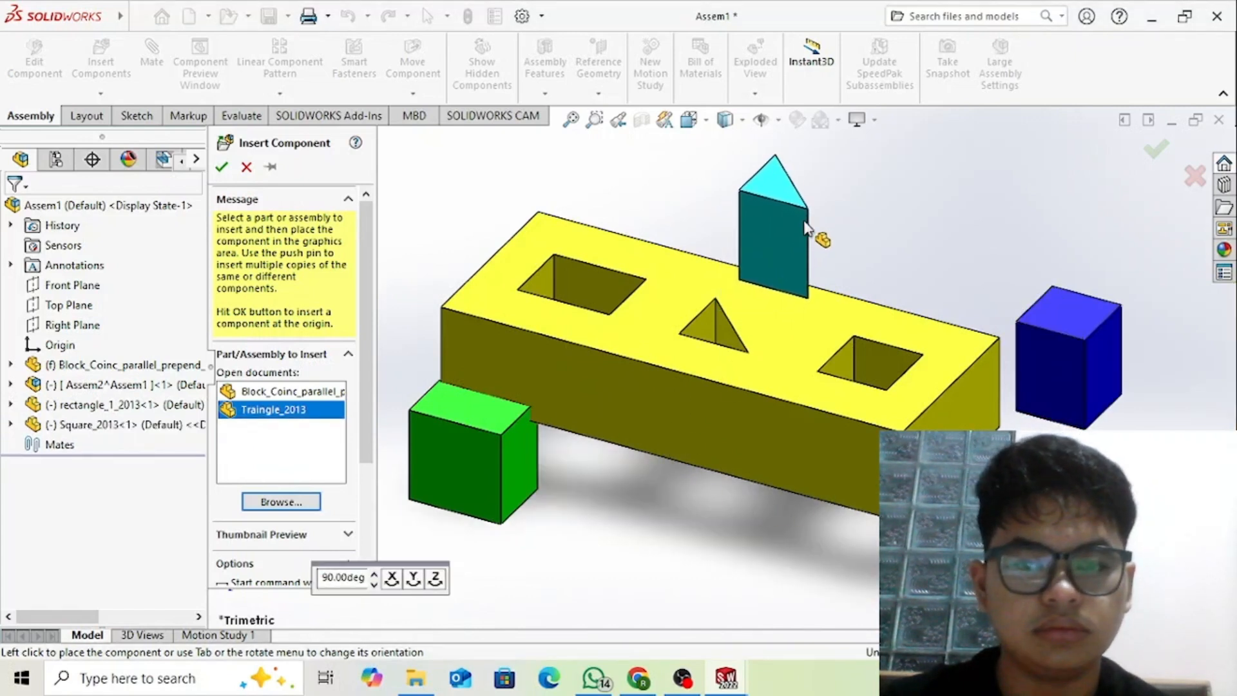
- Add a coincident mate between the green rectangle part's top face and the yellow block's top face
left_click(429, 400)
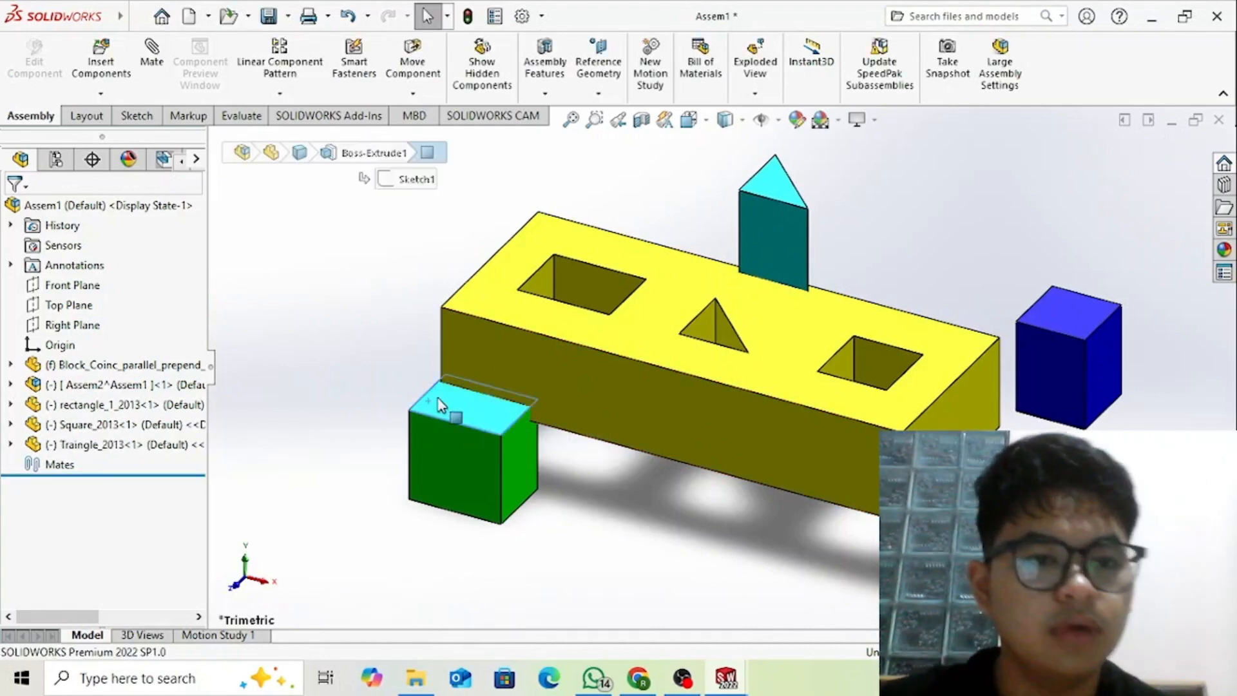
left_click(551, 233, "ctrl")
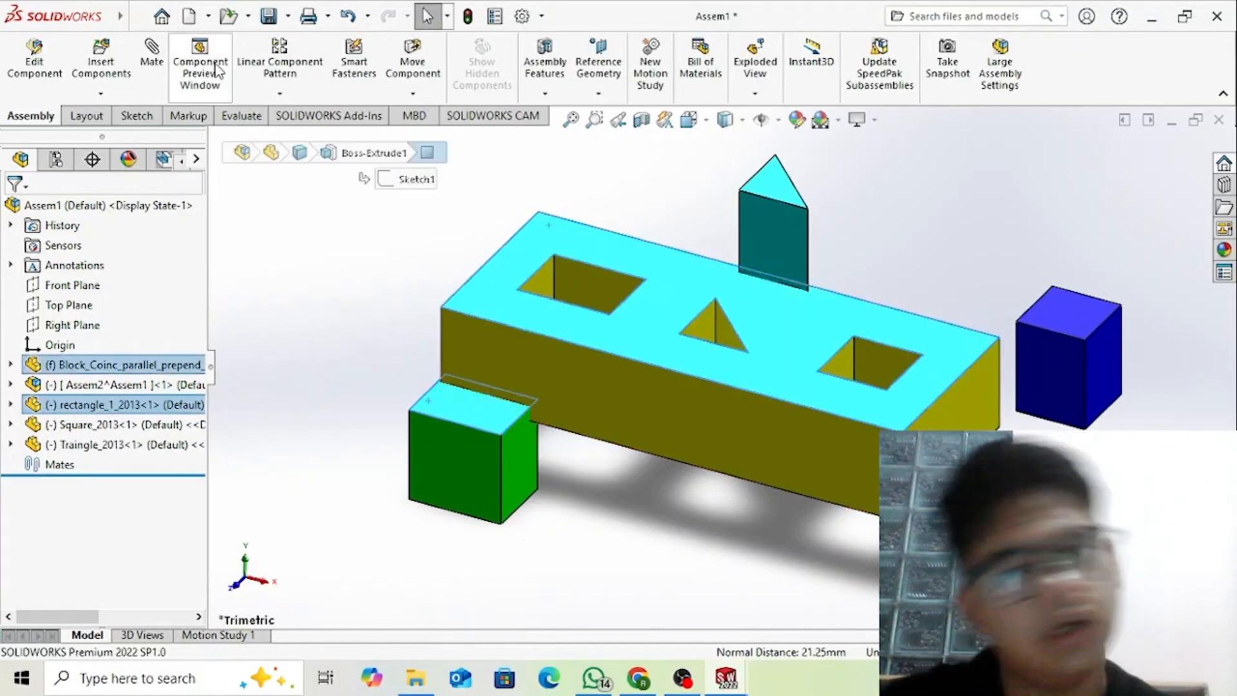
left_click(150, 63)
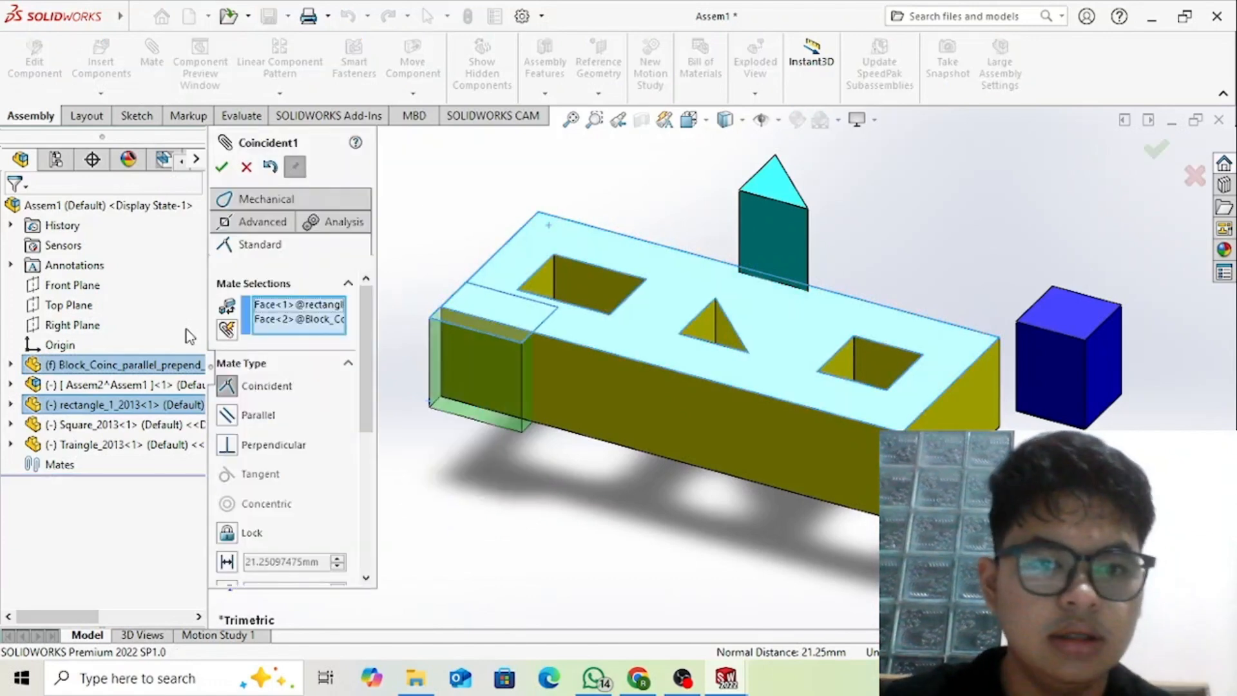
left_click(222, 169)
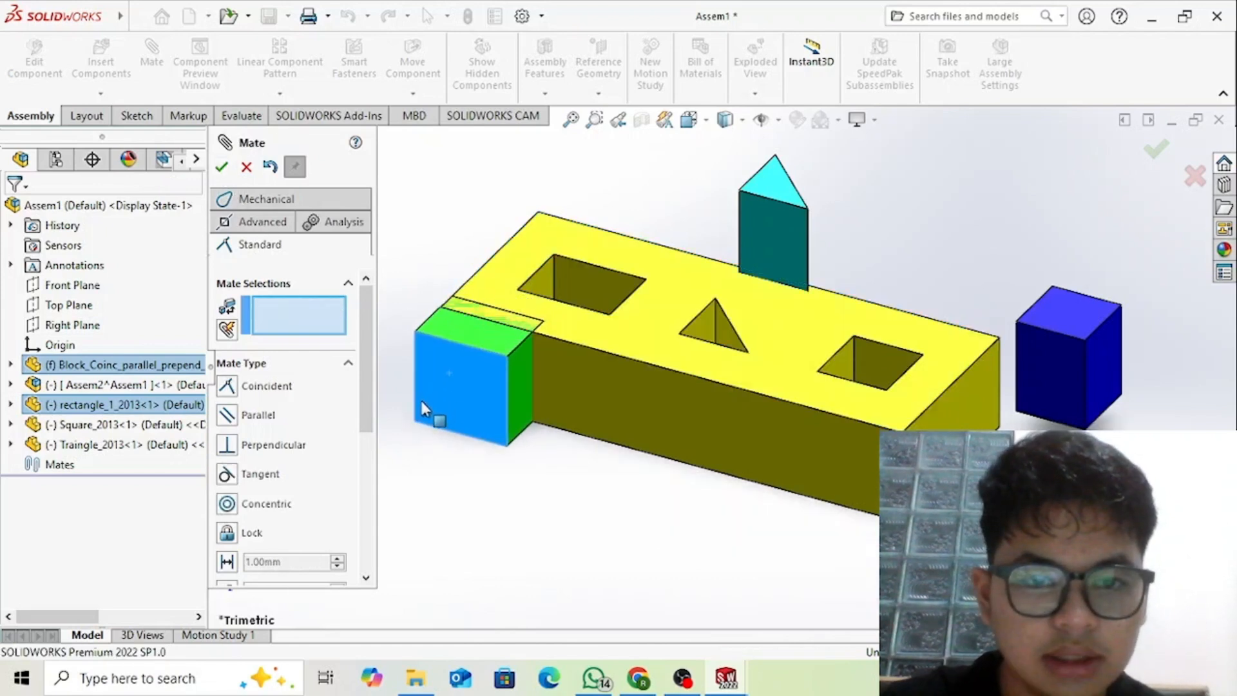
left_click(404, 342)
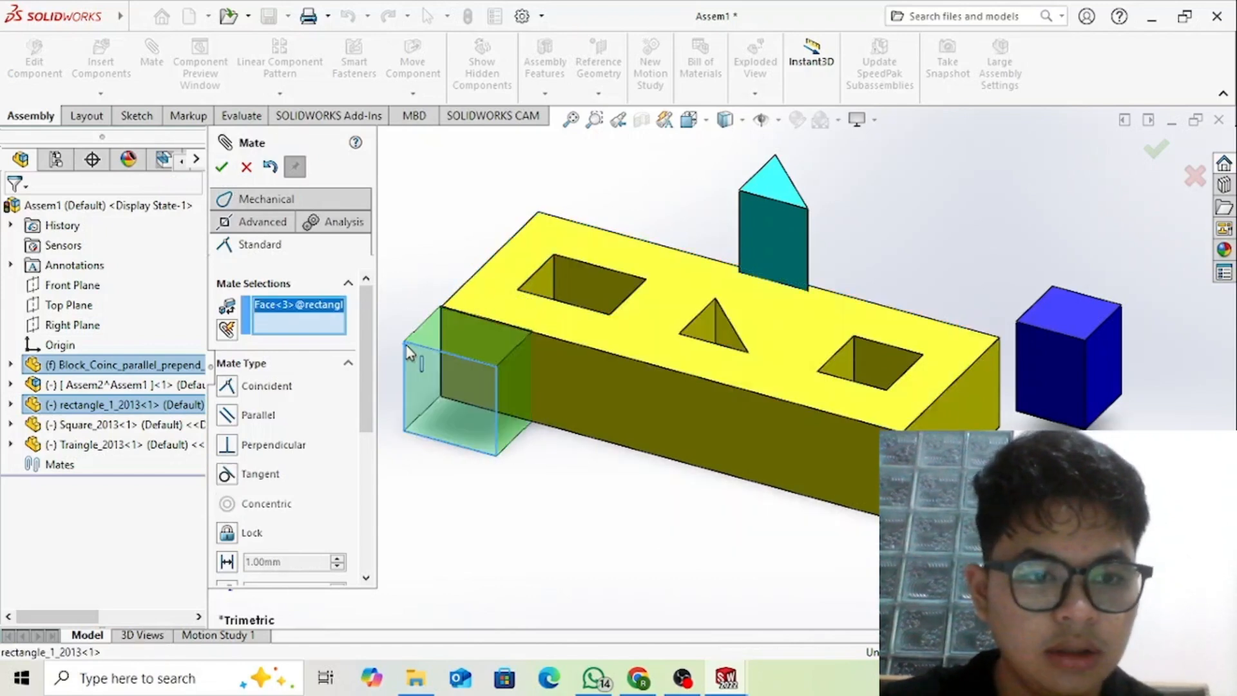
right_click(308, 320)
left_click(374, 324)
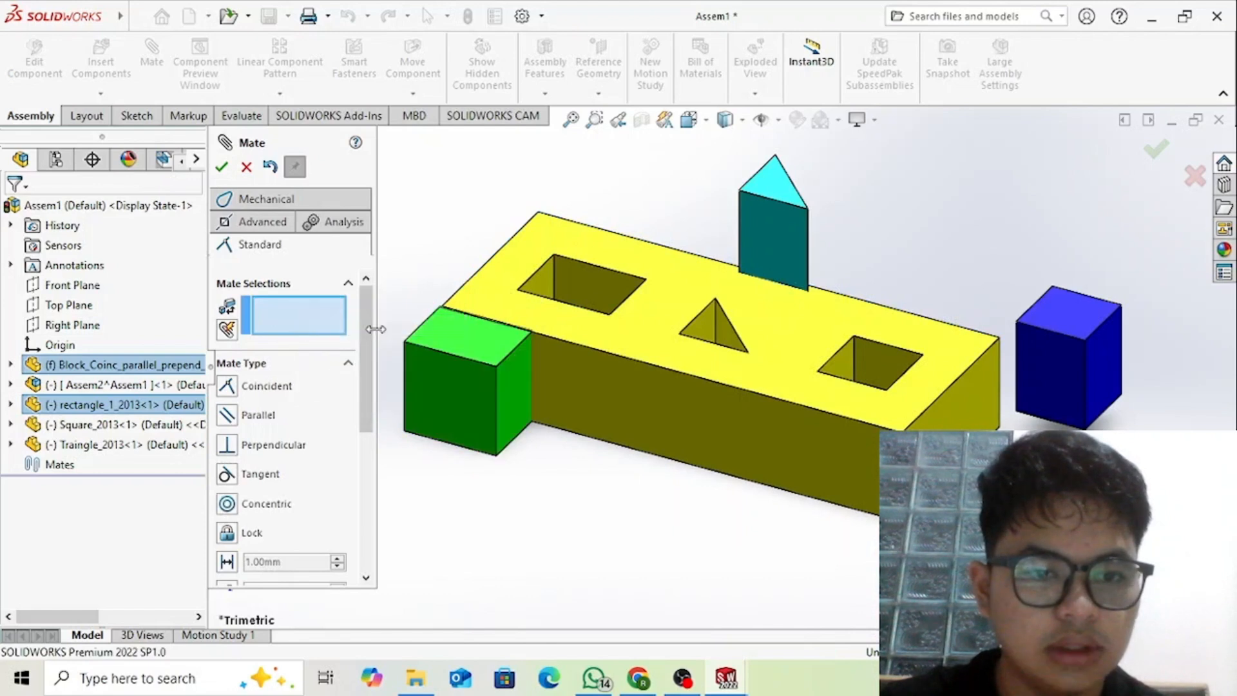
- Mate the green part's front-left top vertex coincident with the rectangular pocket's back-right corner, and move the triangular prism clear of the block
left_click(404, 342)
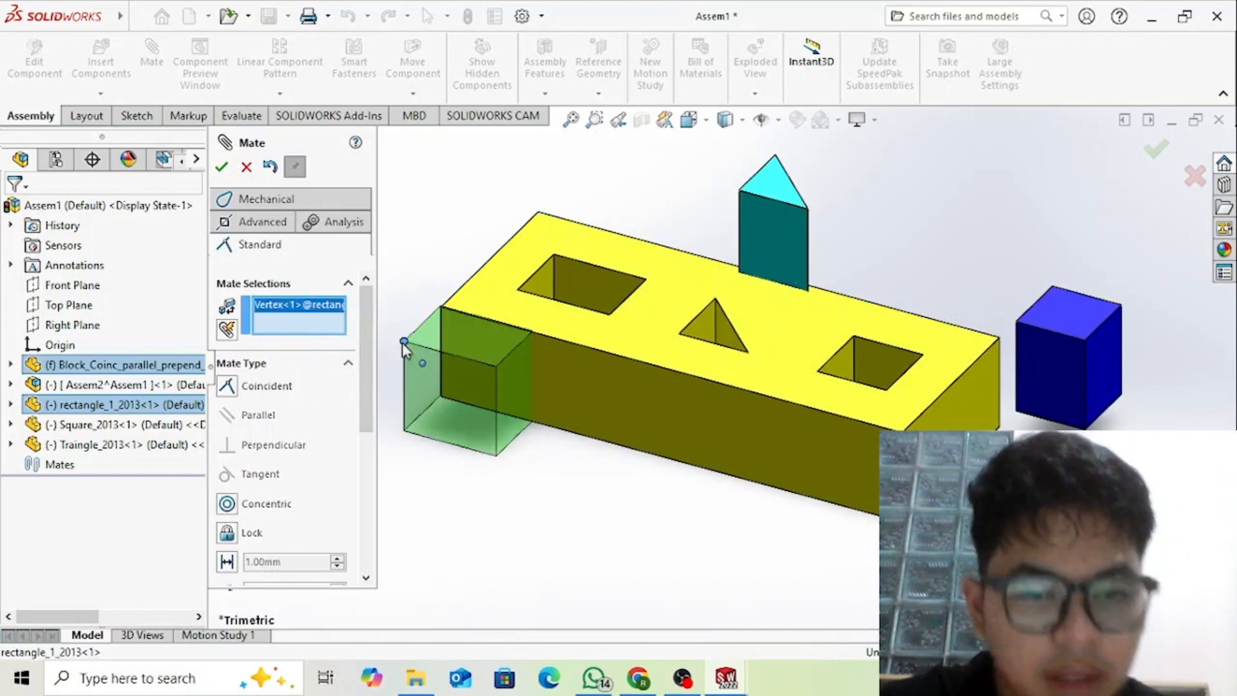
left_click(647, 279)
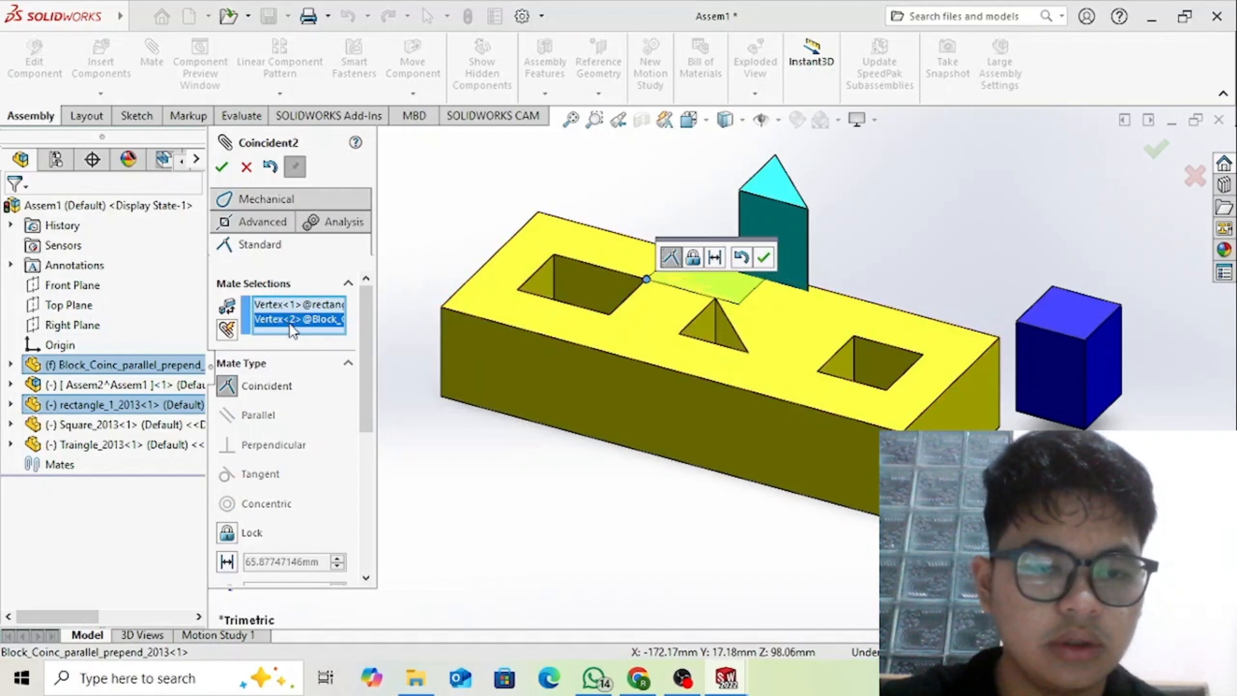
left_click(764, 258)
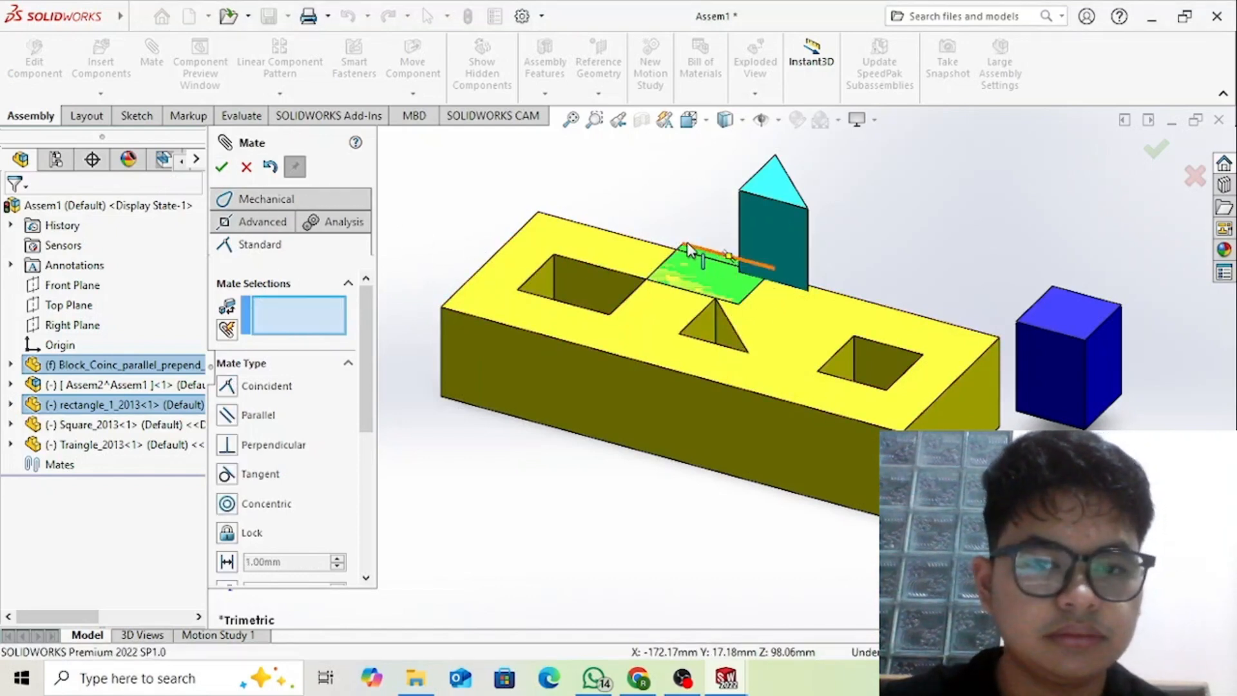
left_click_drag(783, 261, 916, 241)
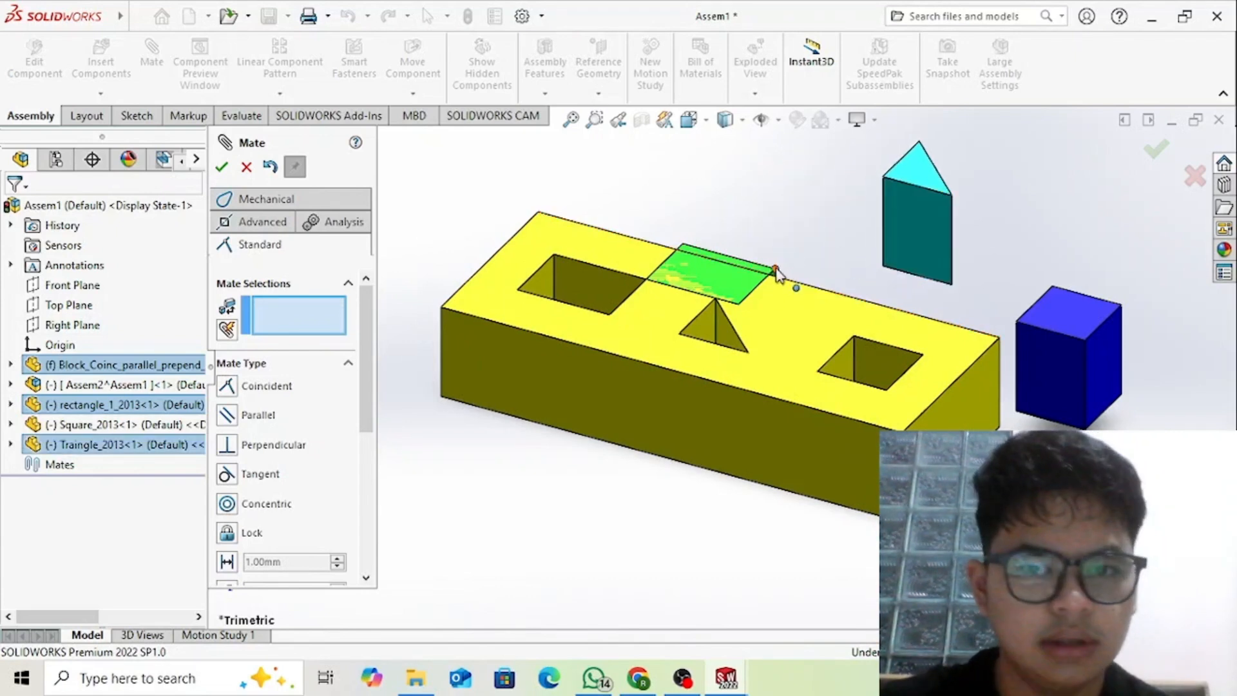
left_click(776, 271)
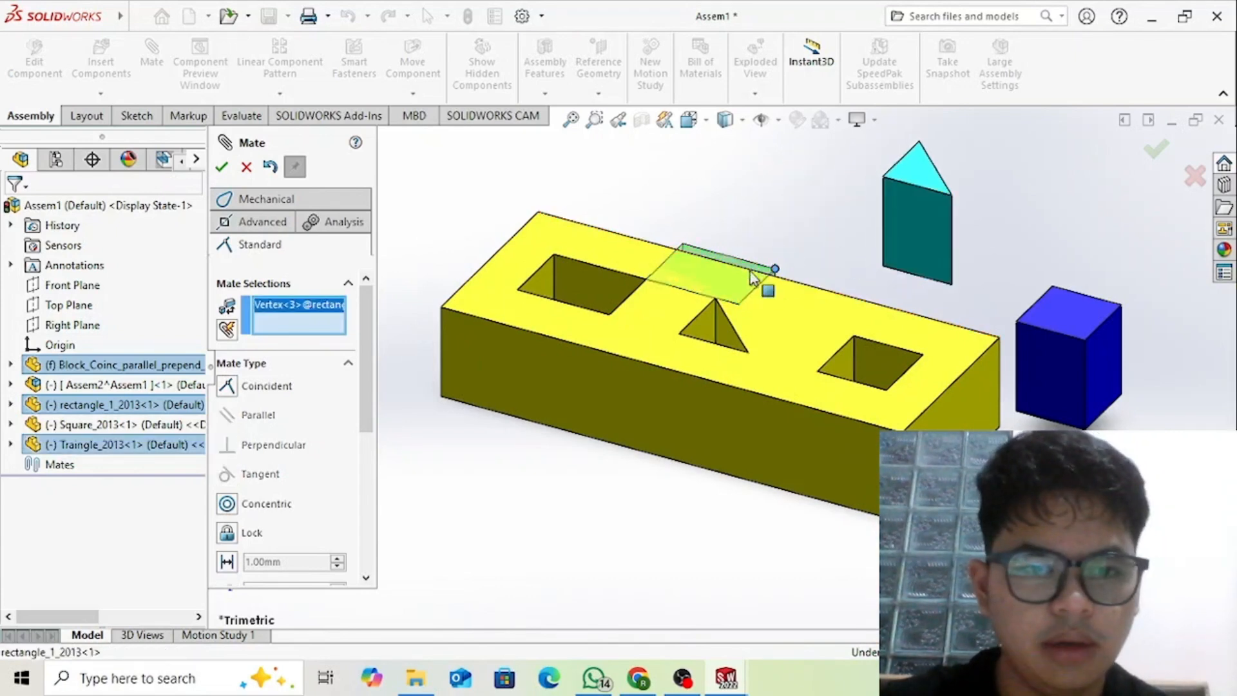
left_click(610, 315)
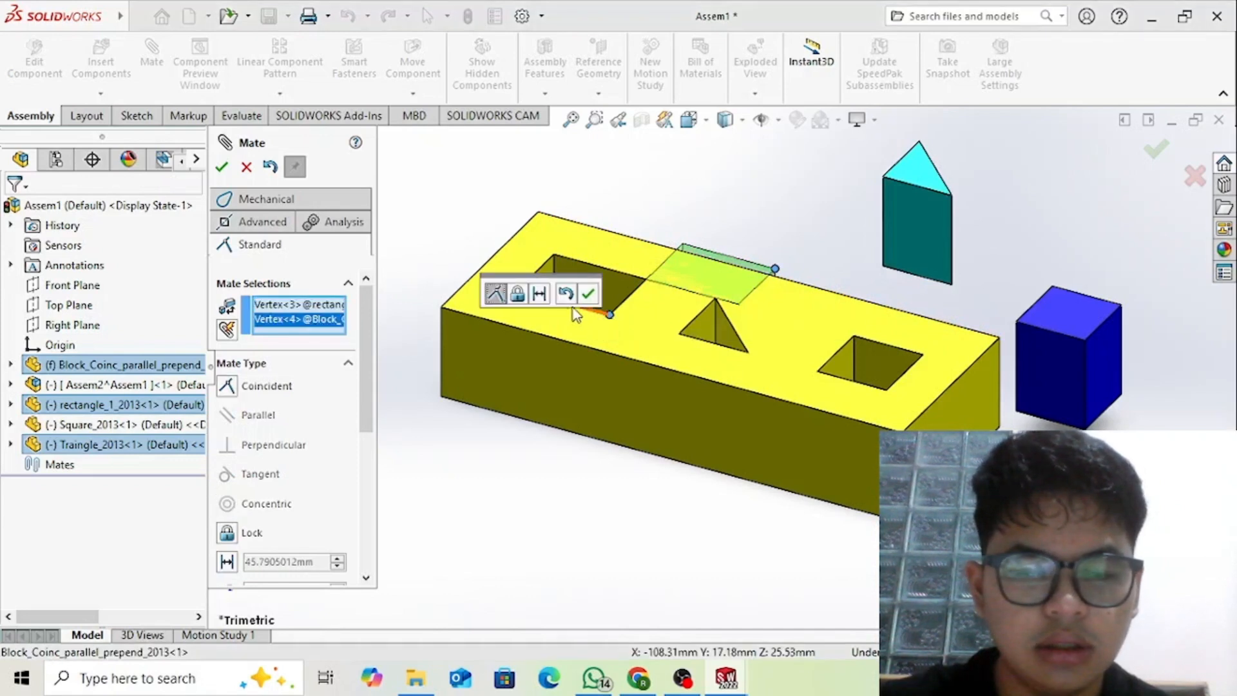
right_click(290, 321)
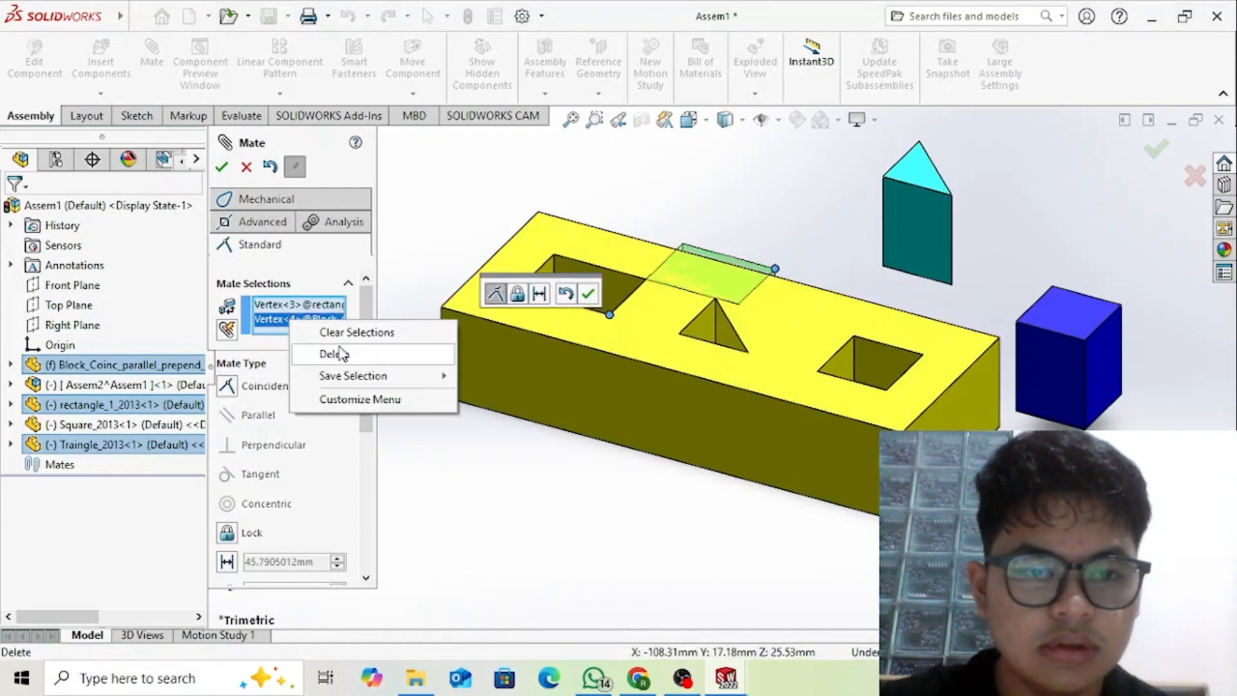
left_click(348, 330)
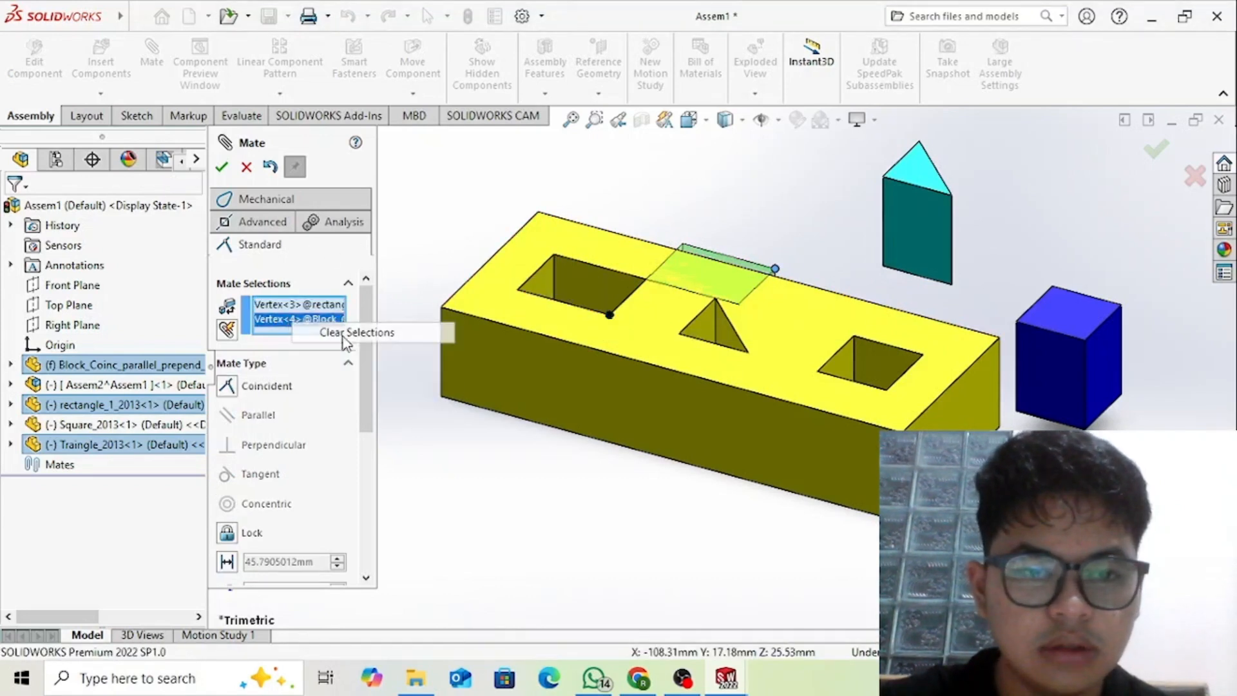
- Mate the green part's back-right top vertex coincident with the rectangular pocket's front-left corner so the part fits the pocket
left_click(776, 270)
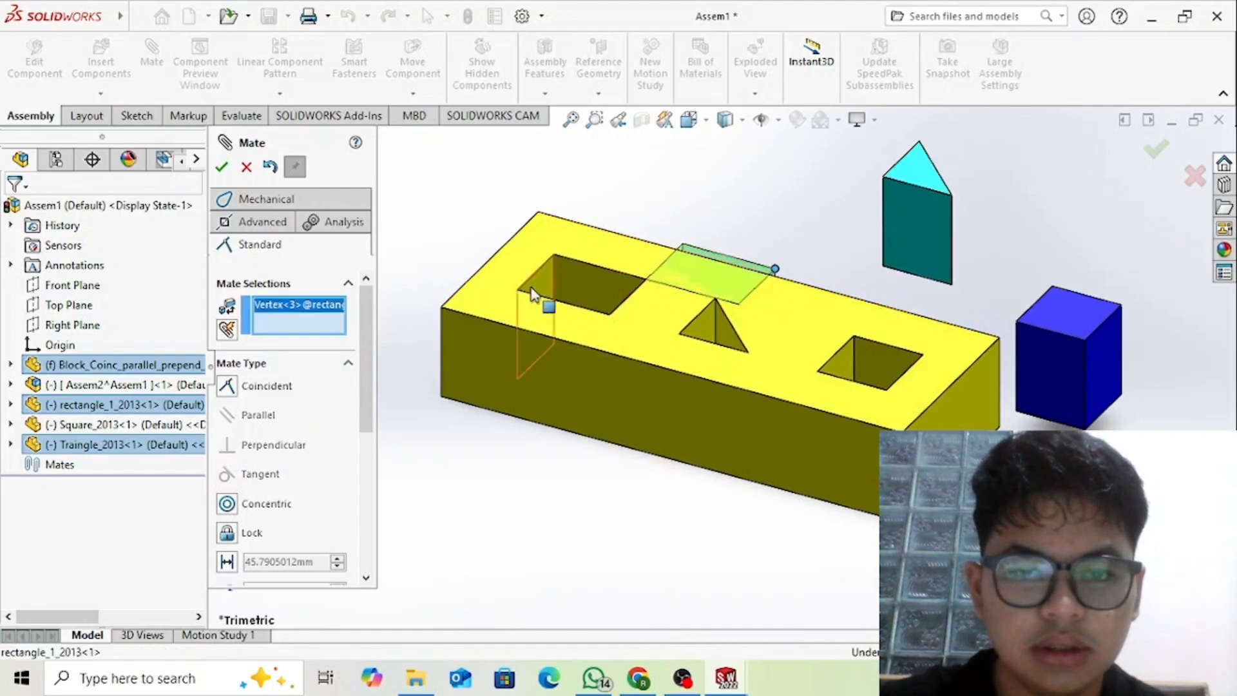
left_click(554, 253)
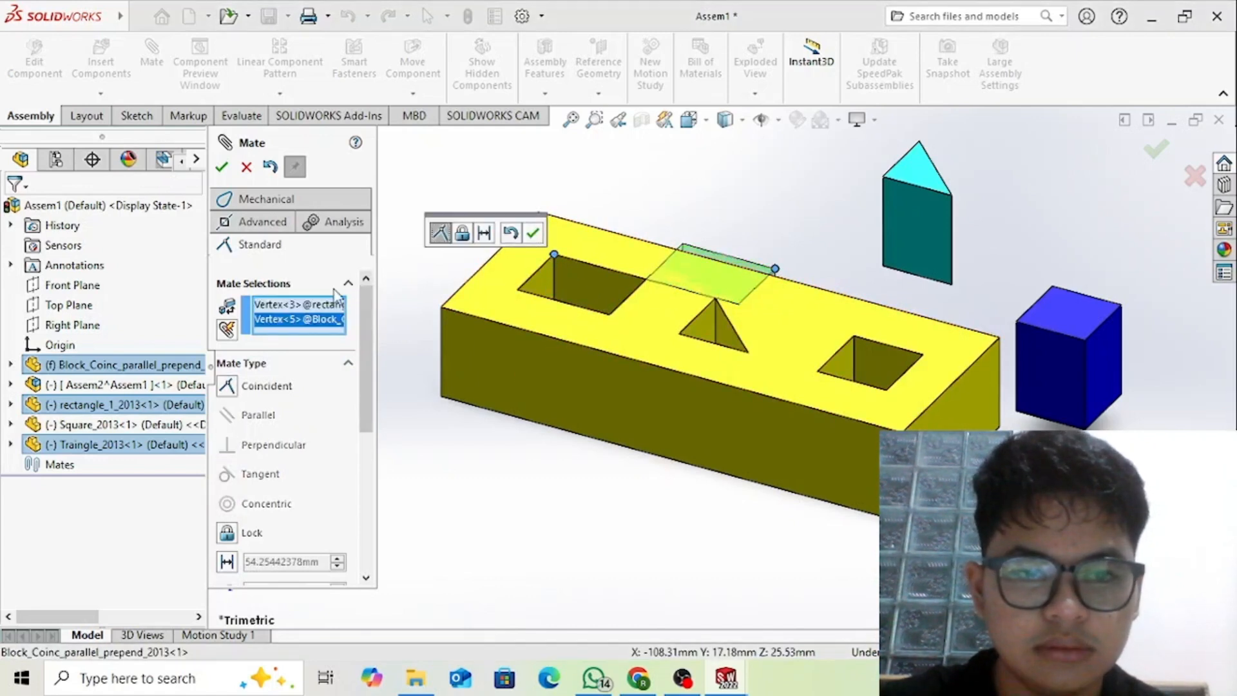
right_click(277, 330)
left_click(320, 354)
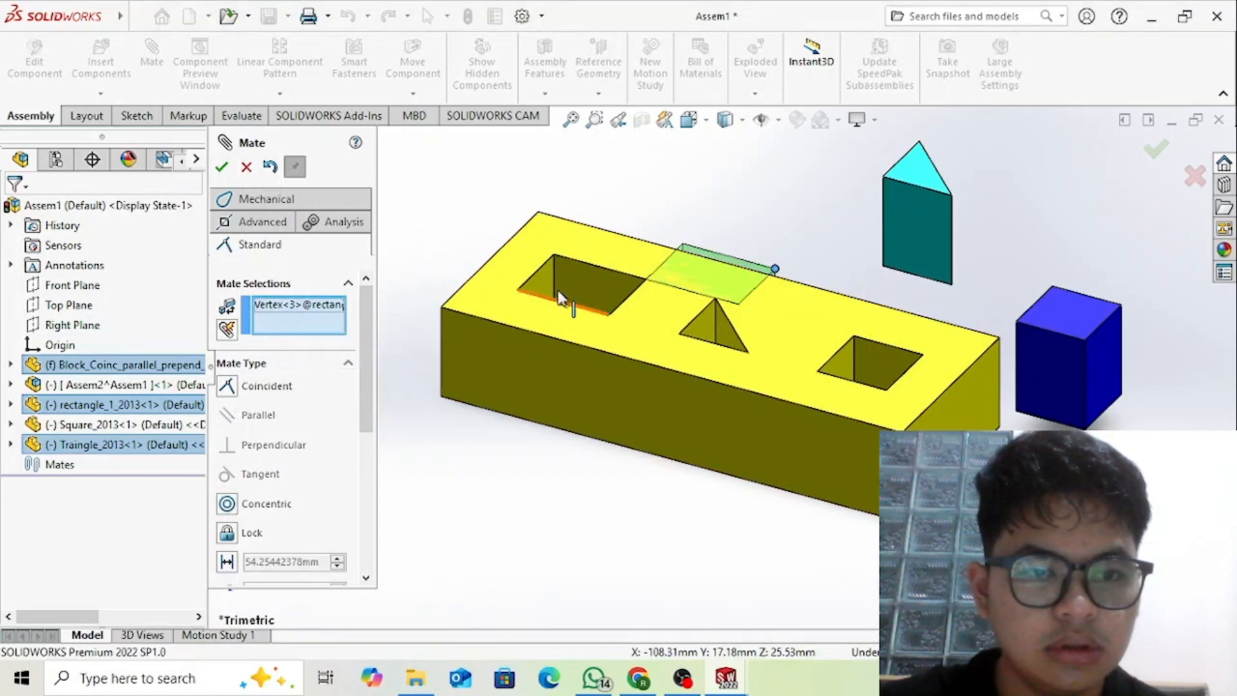
left_click(518, 290)
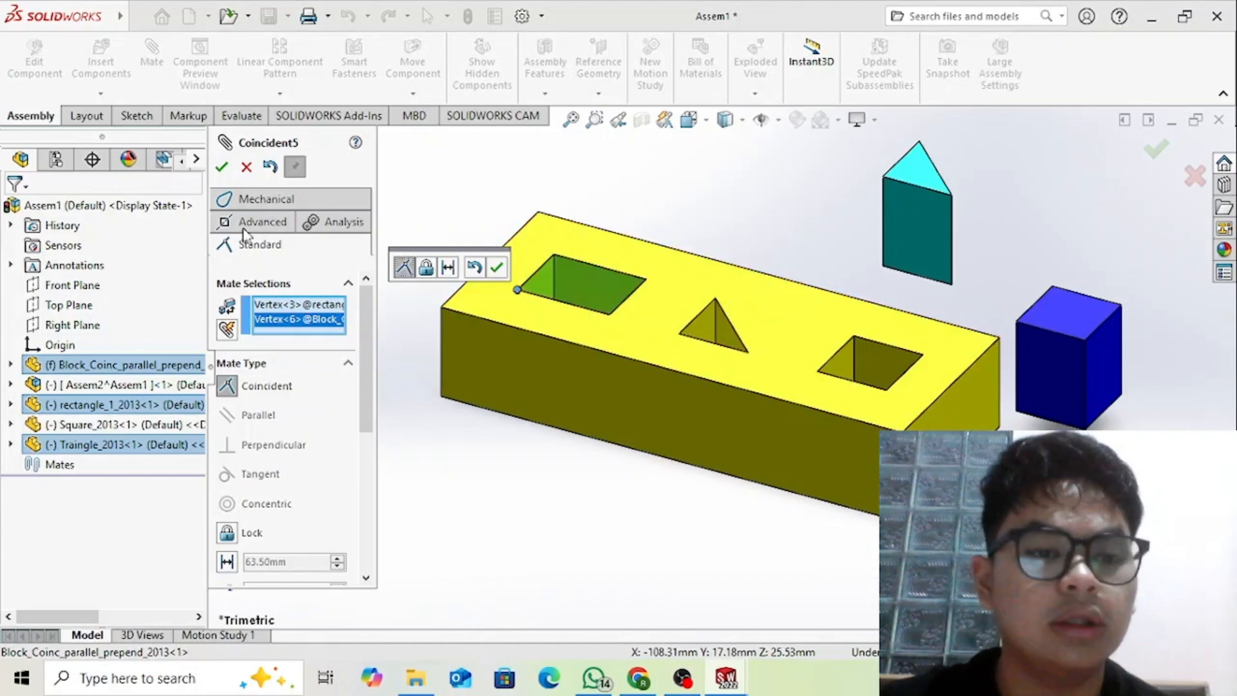
left_click(222, 167)
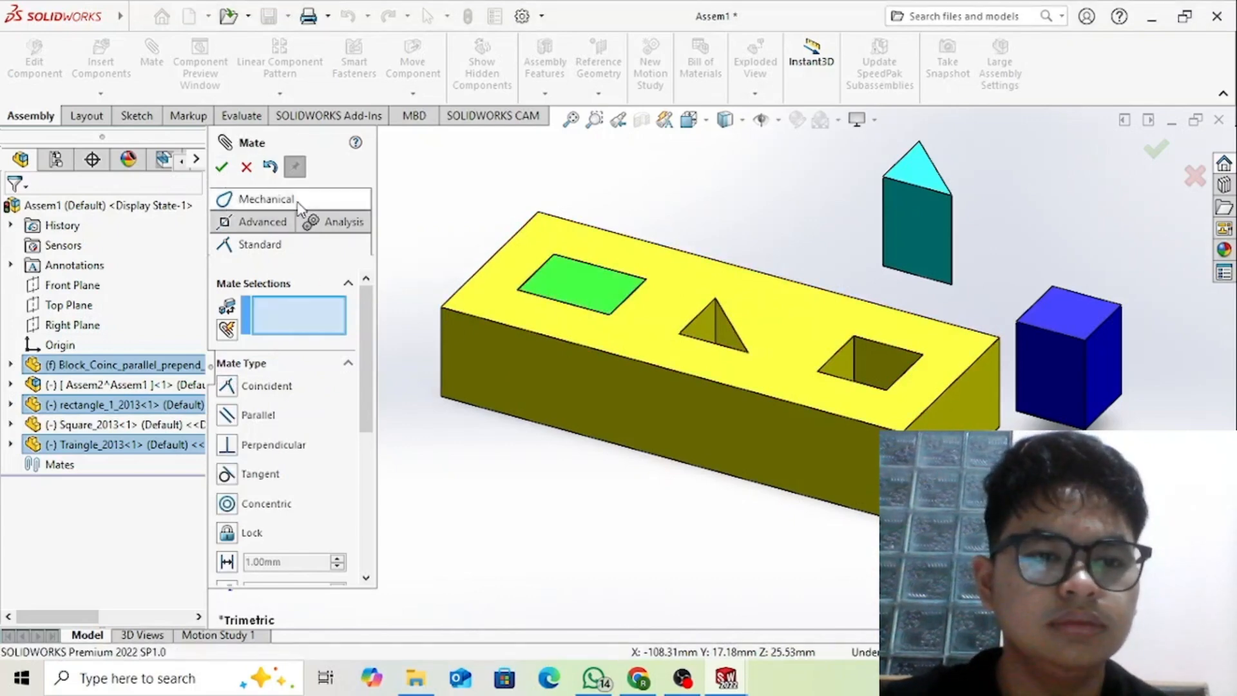
left_click(910, 216)
middle_click_drag(910, 216, 773, 348)
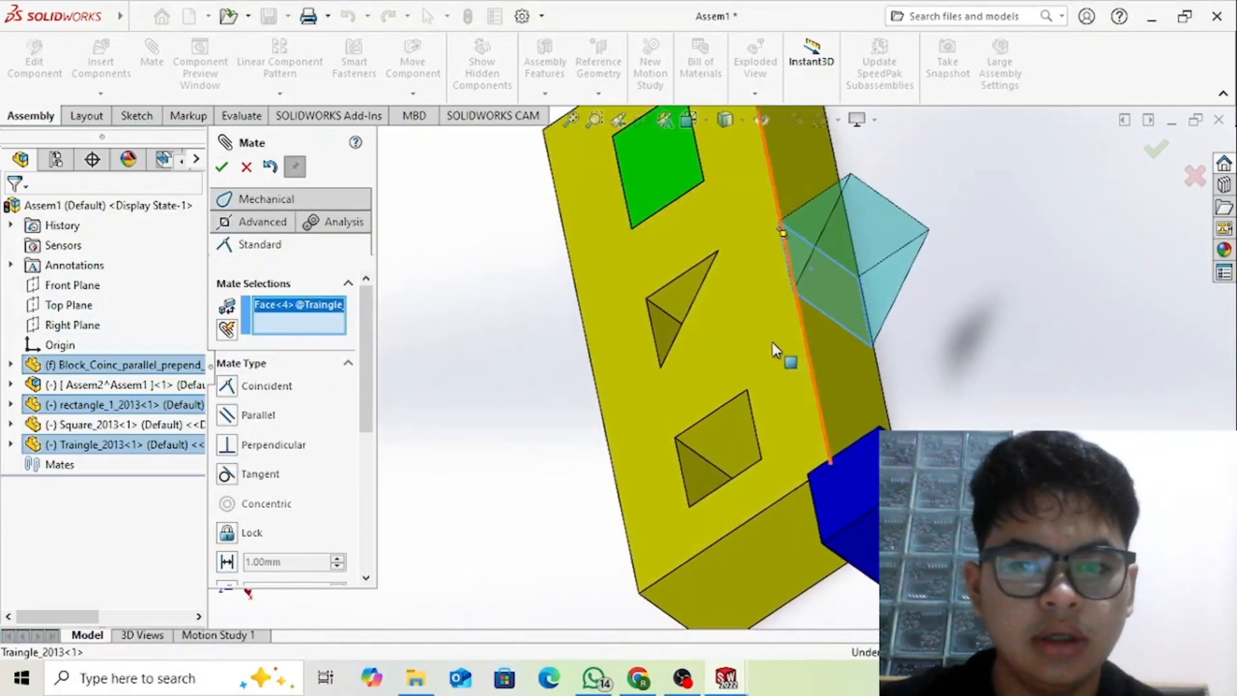
left_click(670, 327)
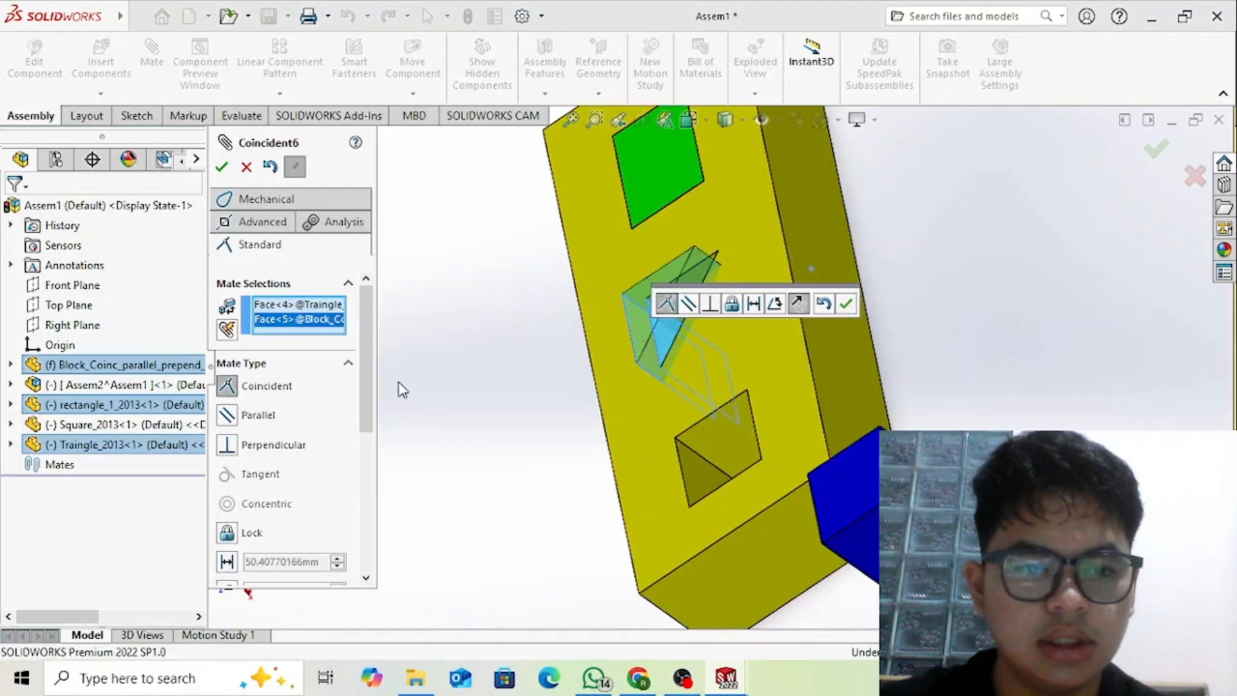
middle_click_drag(397, 387, 475, 354)
left_click(289, 446)
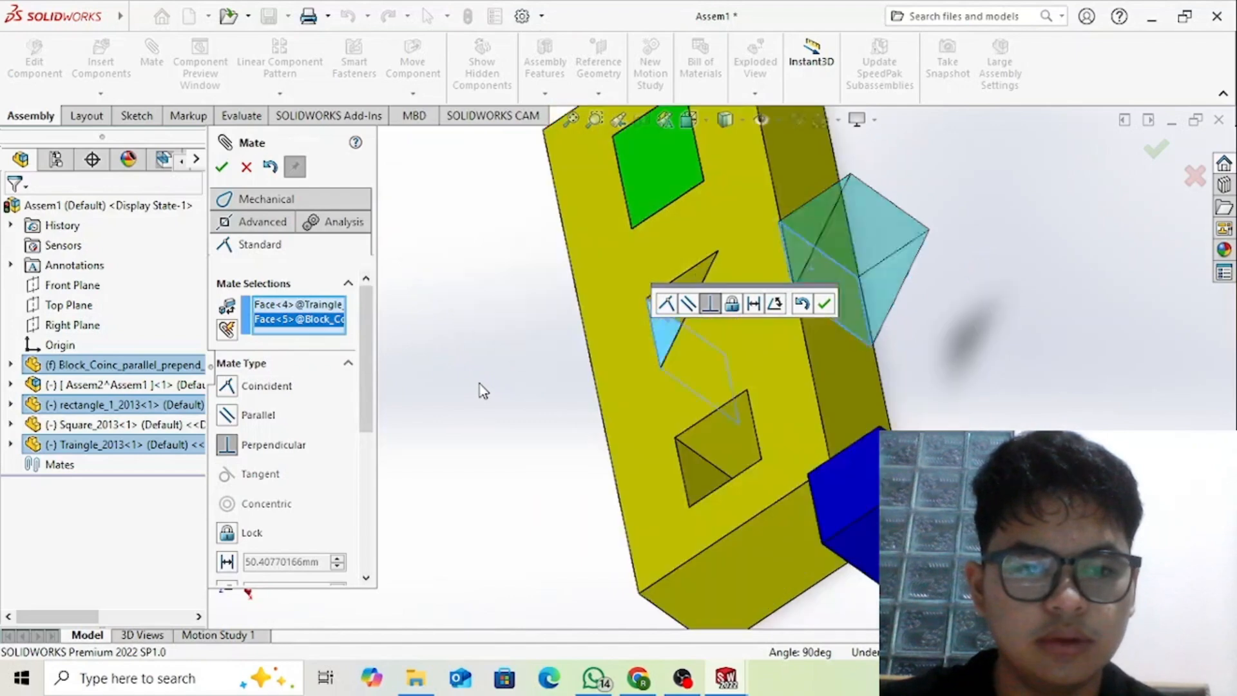
middle_click_drag(724, 319, 752, 320)
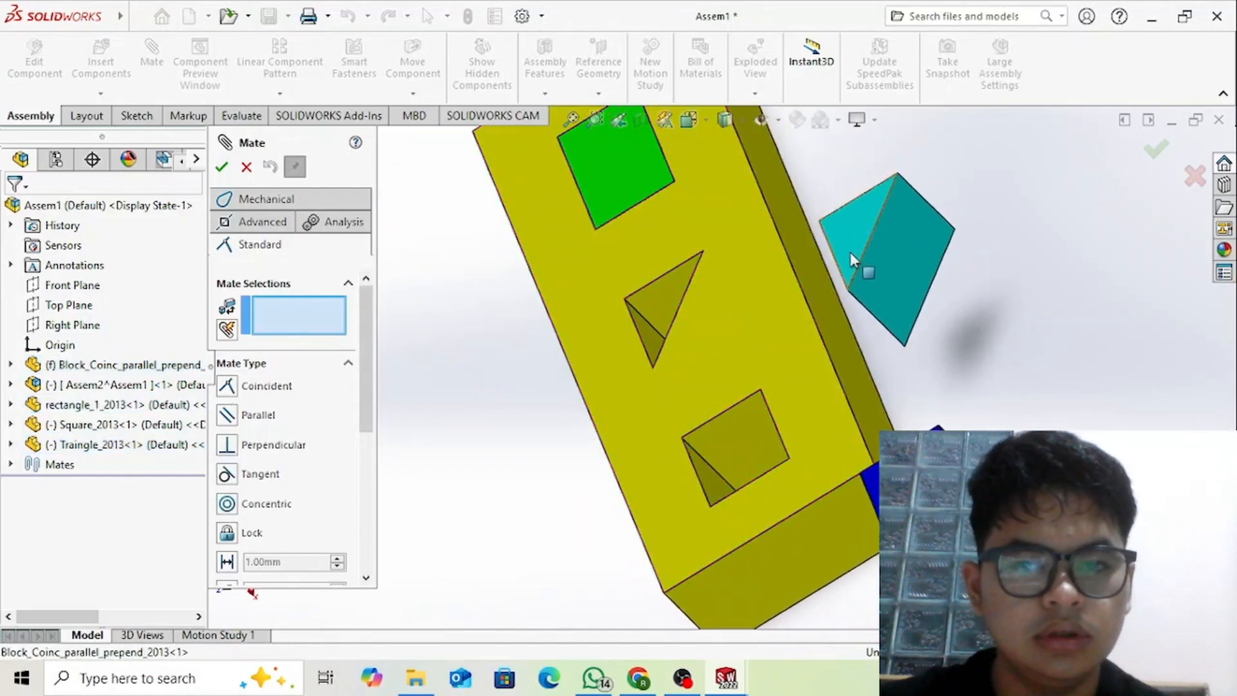
- Add a perpendicular mate between the triangular prism's triangular end face and the left side wall of the block's triangular pocket
left_click(882, 258)
middle_click_drag(671, 315, 653, 378)
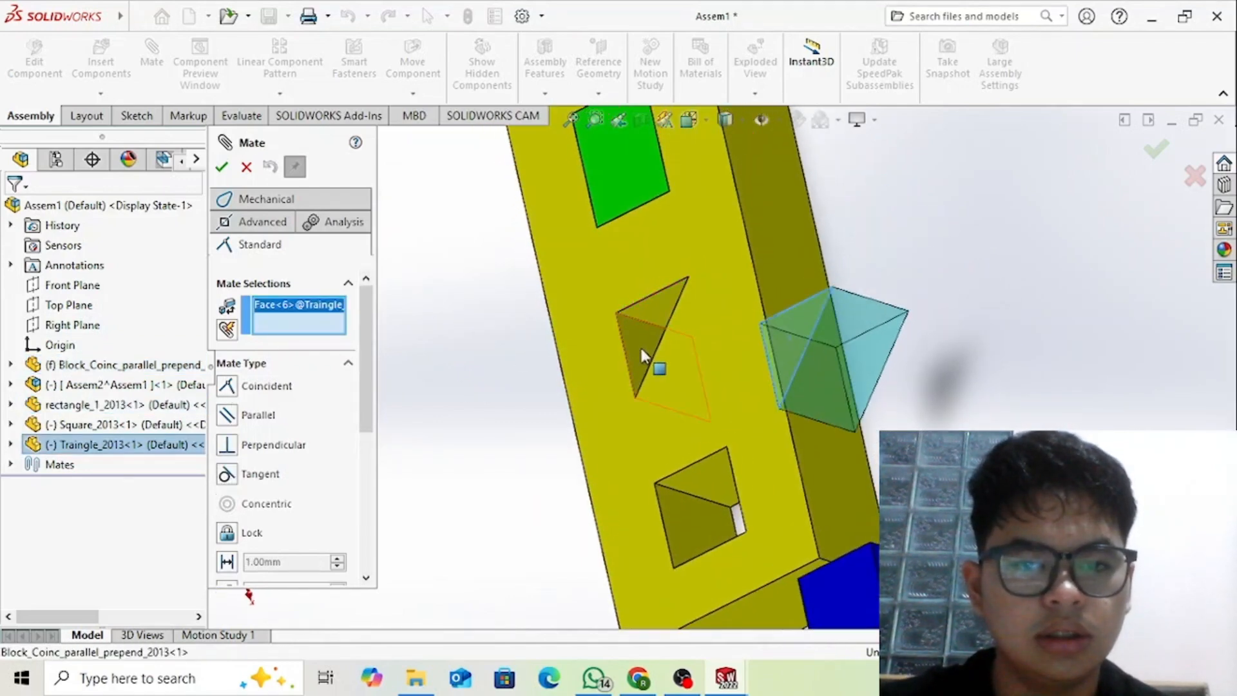
left_click(641, 343)
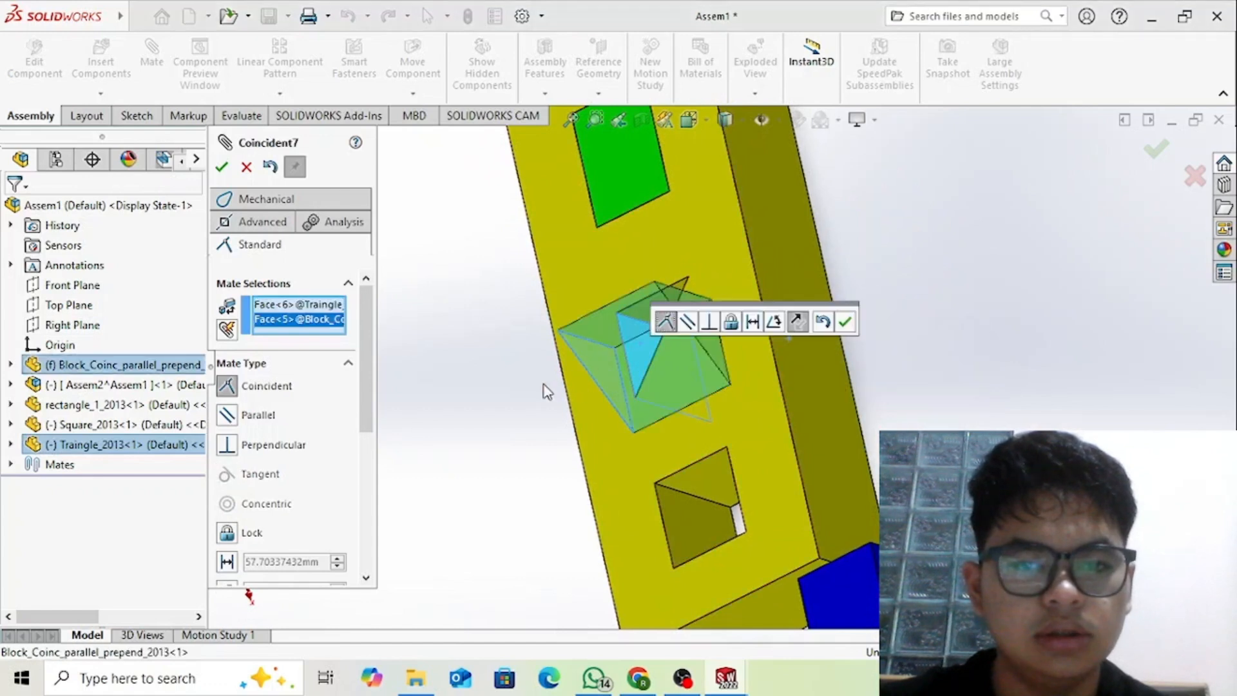
left_click(258, 444)
middle_click_drag(486, 437, 523, 445)
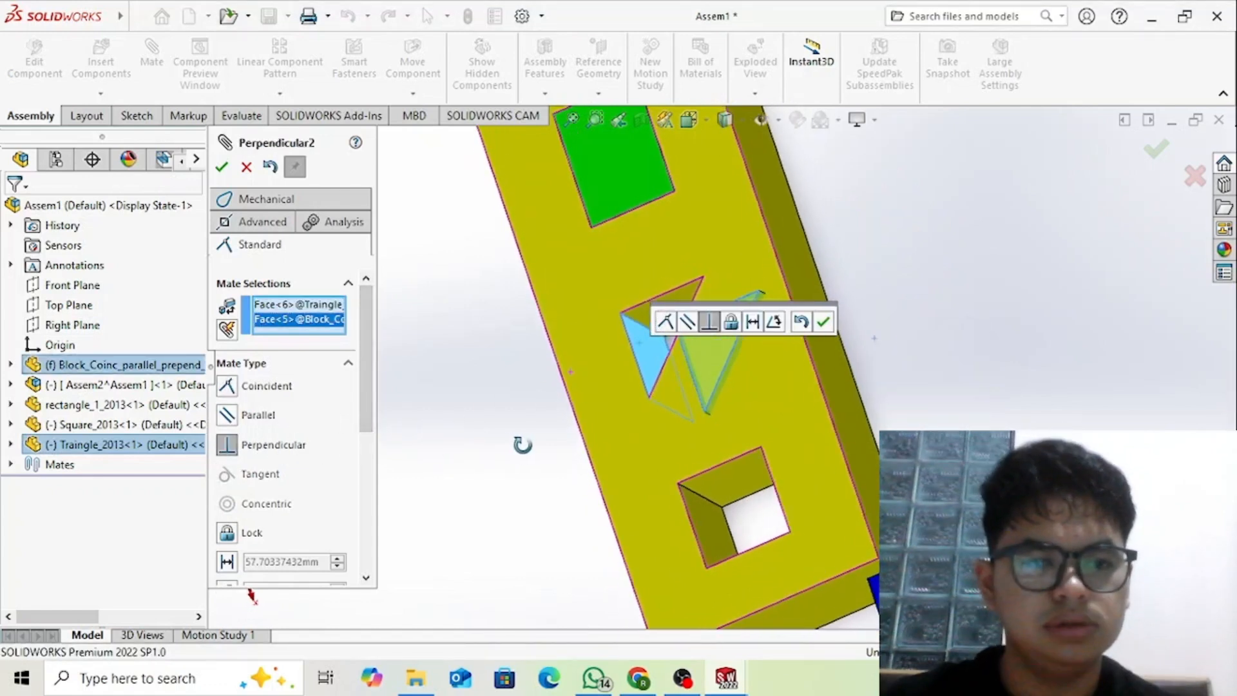
left_click(225, 169)
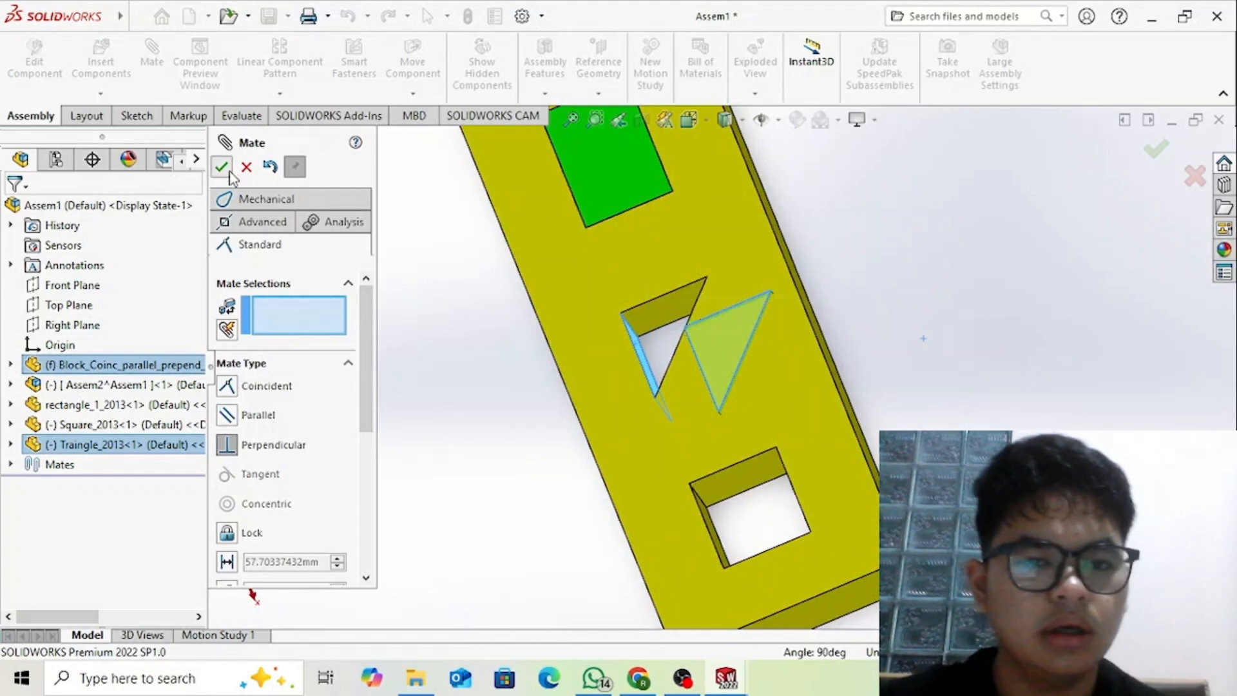
- Move the triangular prism clear of the block and mate its depth edge coincident with the triangular pocket's matching inner corner edge
middle_click_drag(591, 367, 709, 338)
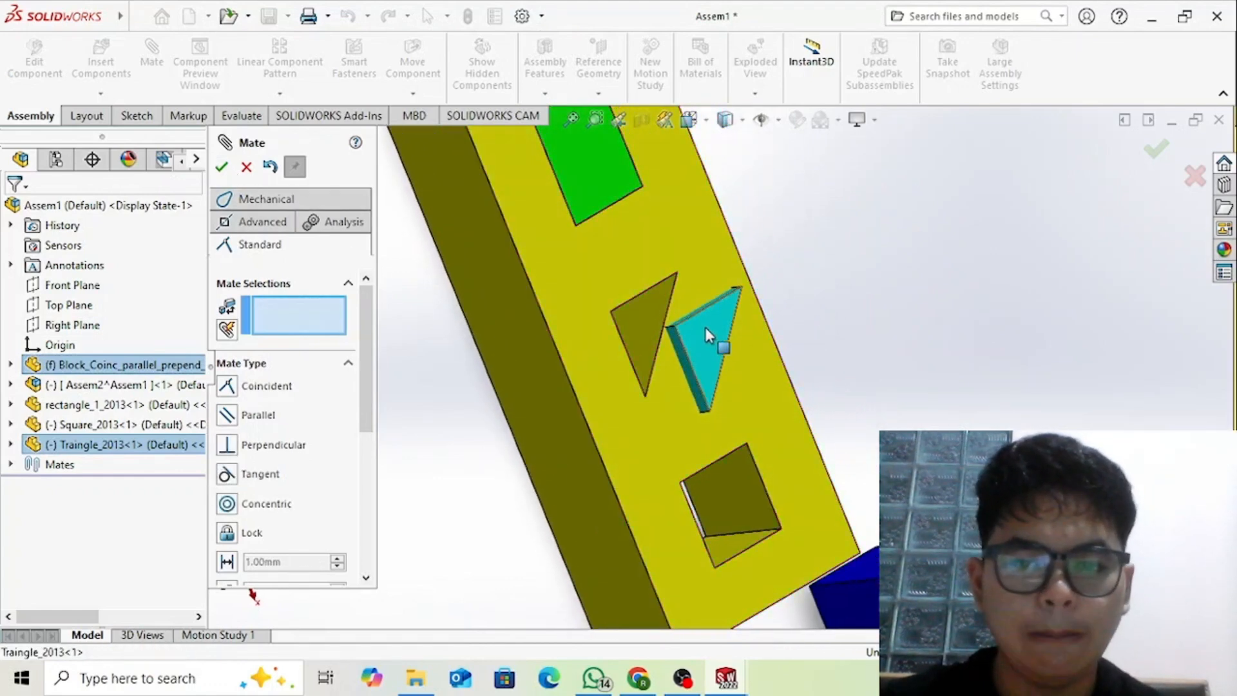
left_click_drag(706, 327, 745, 311)
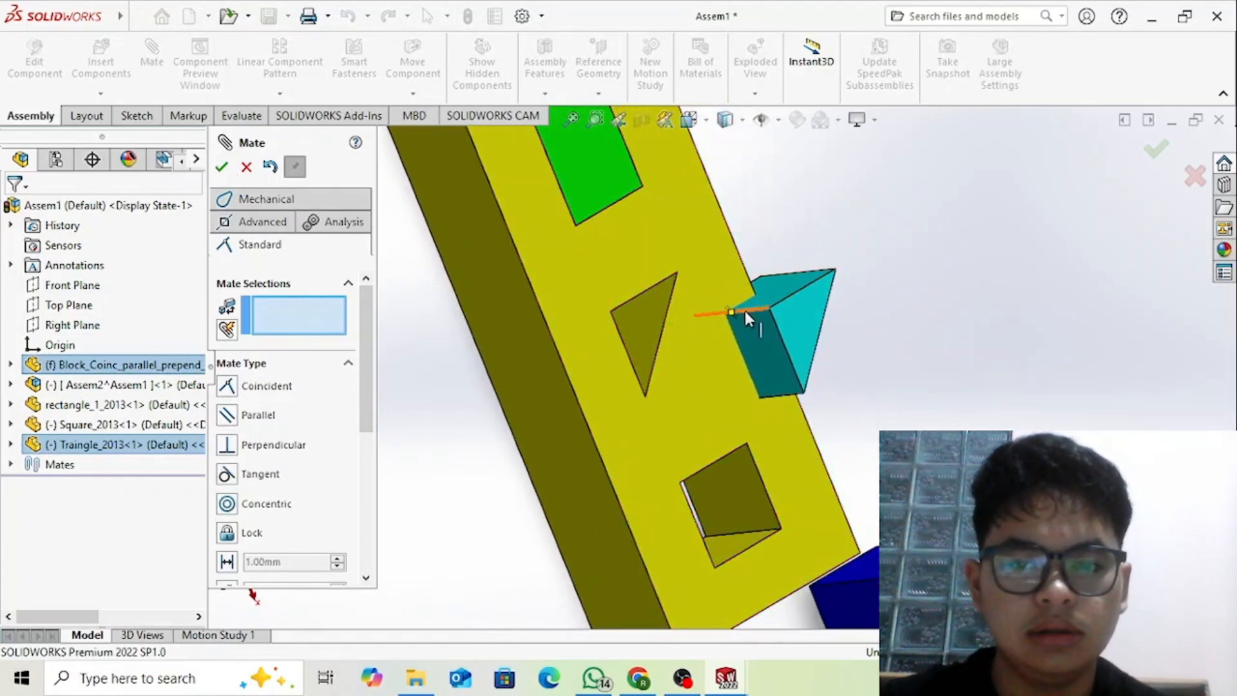
left_click(745, 310)
middle_click_drag(735, 342, 624, 330)
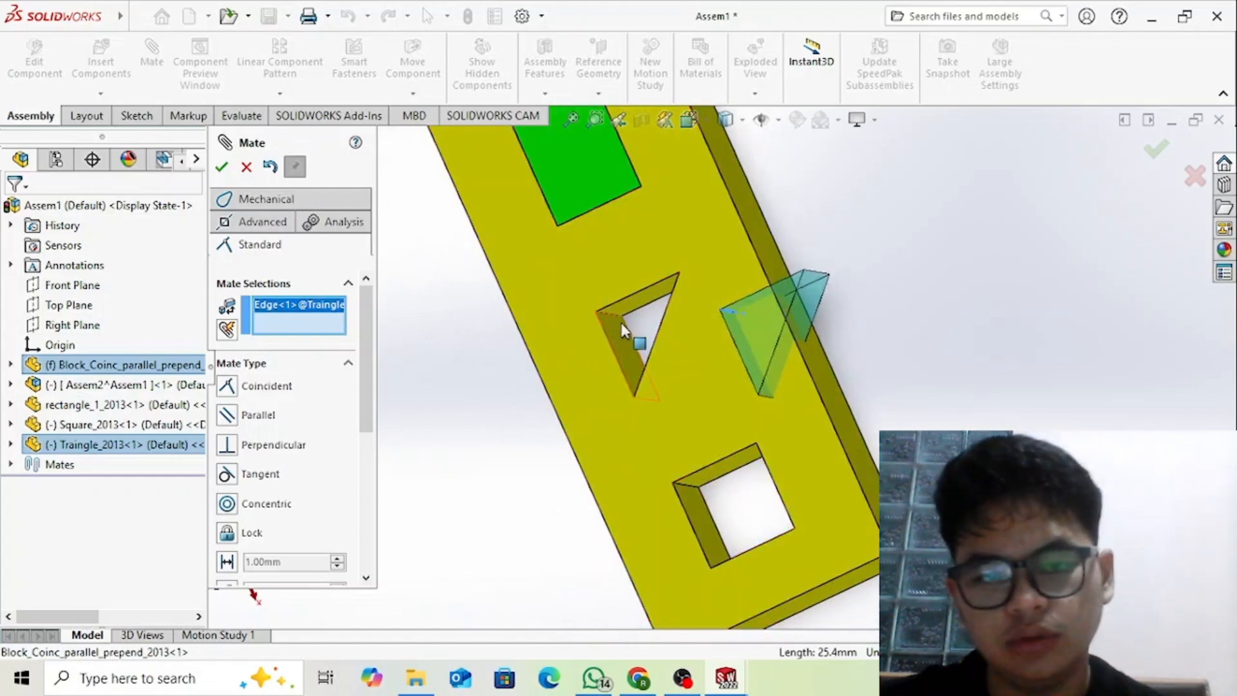
left_click(617, 316)
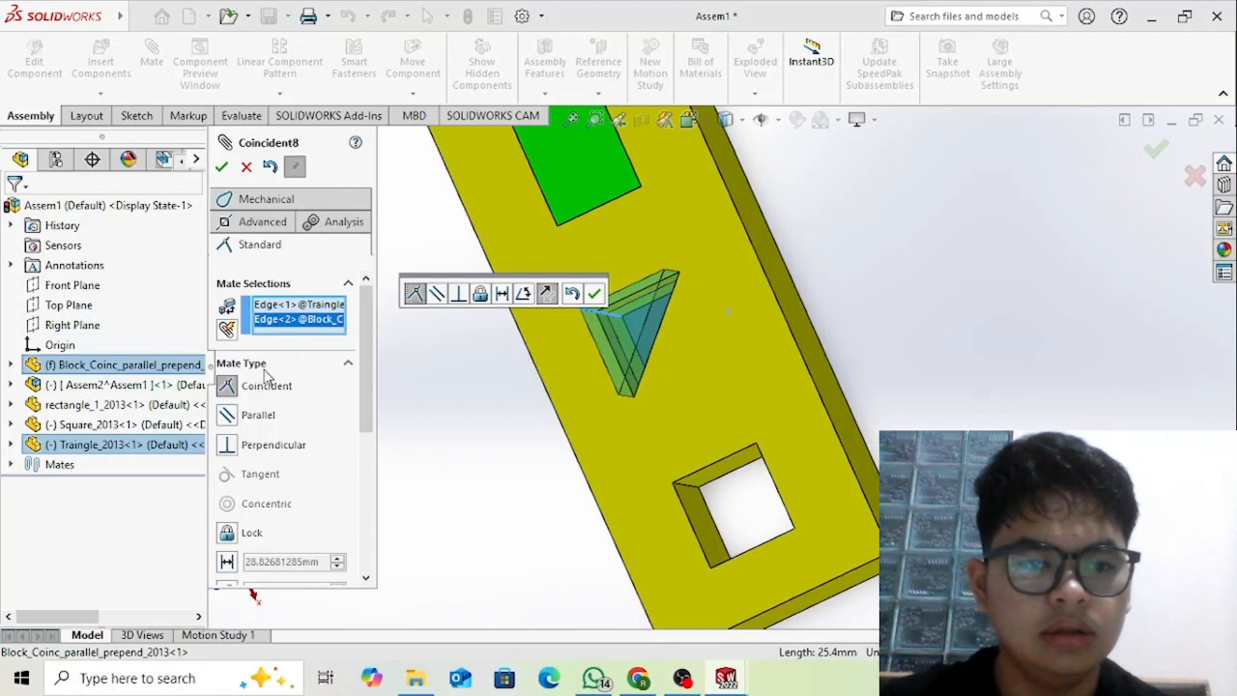
left_click(222, 169)
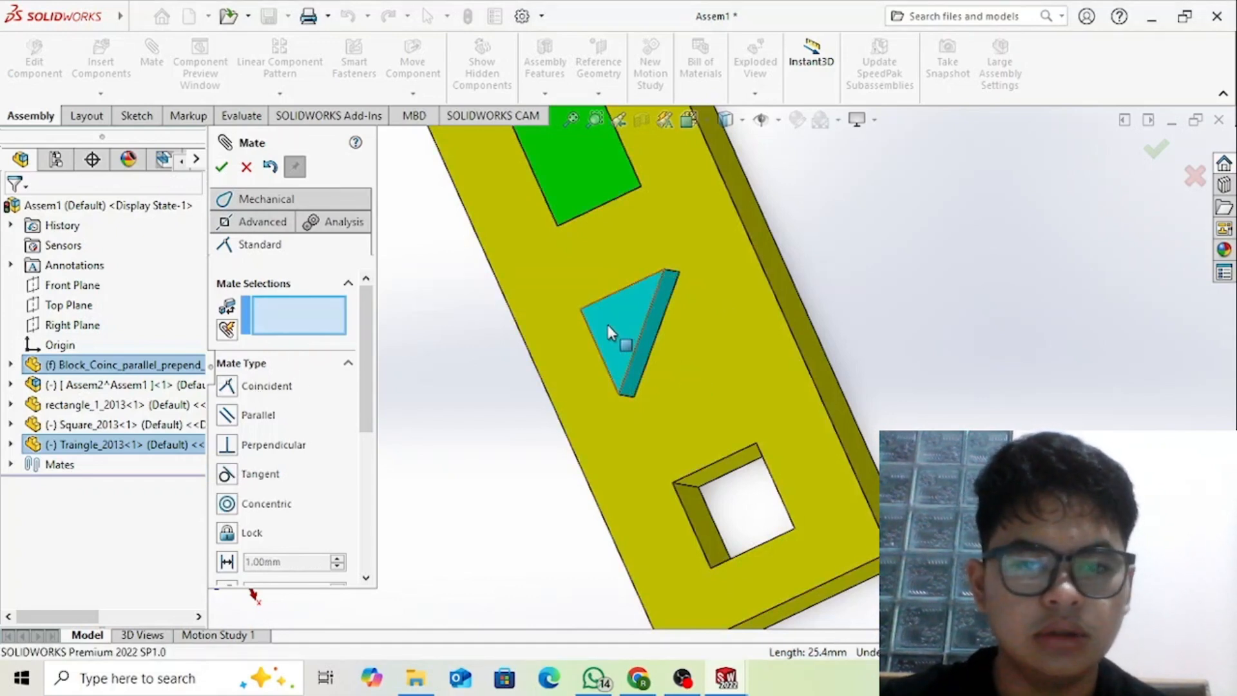
- Add a coincident mate between the prism's triangular top face and the yellow block's top face
left_click(571, 351)
left_click(586, 401)
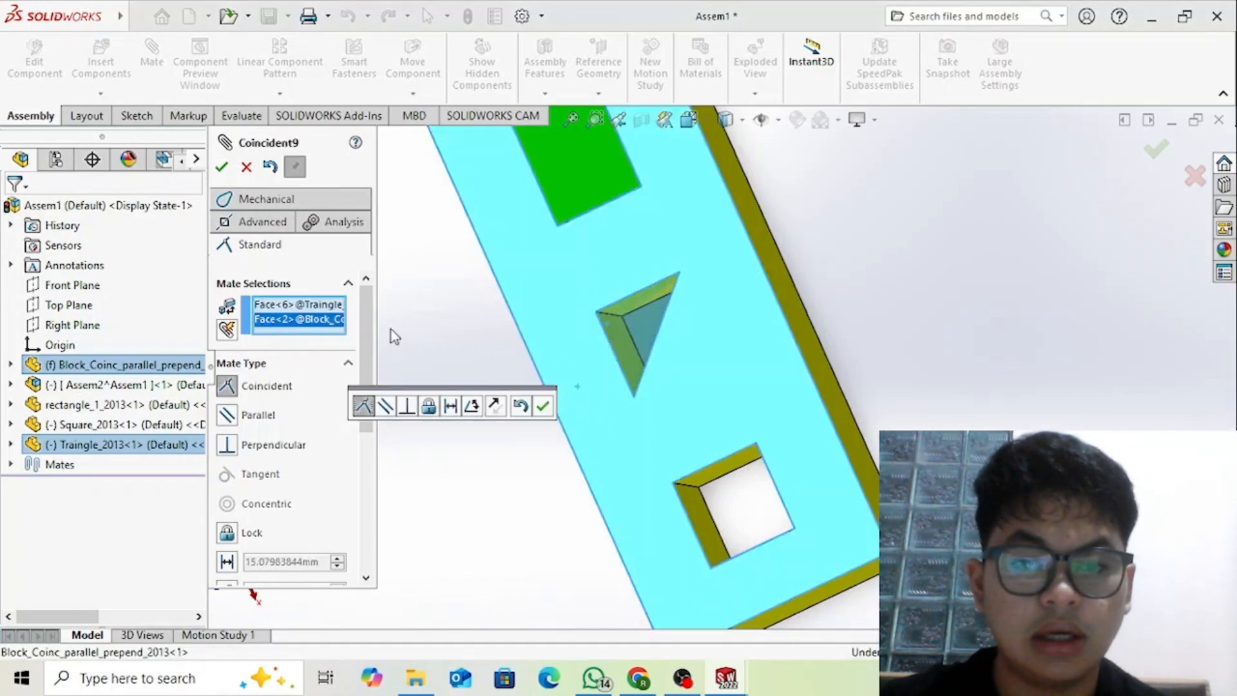
left_click(222, 169)
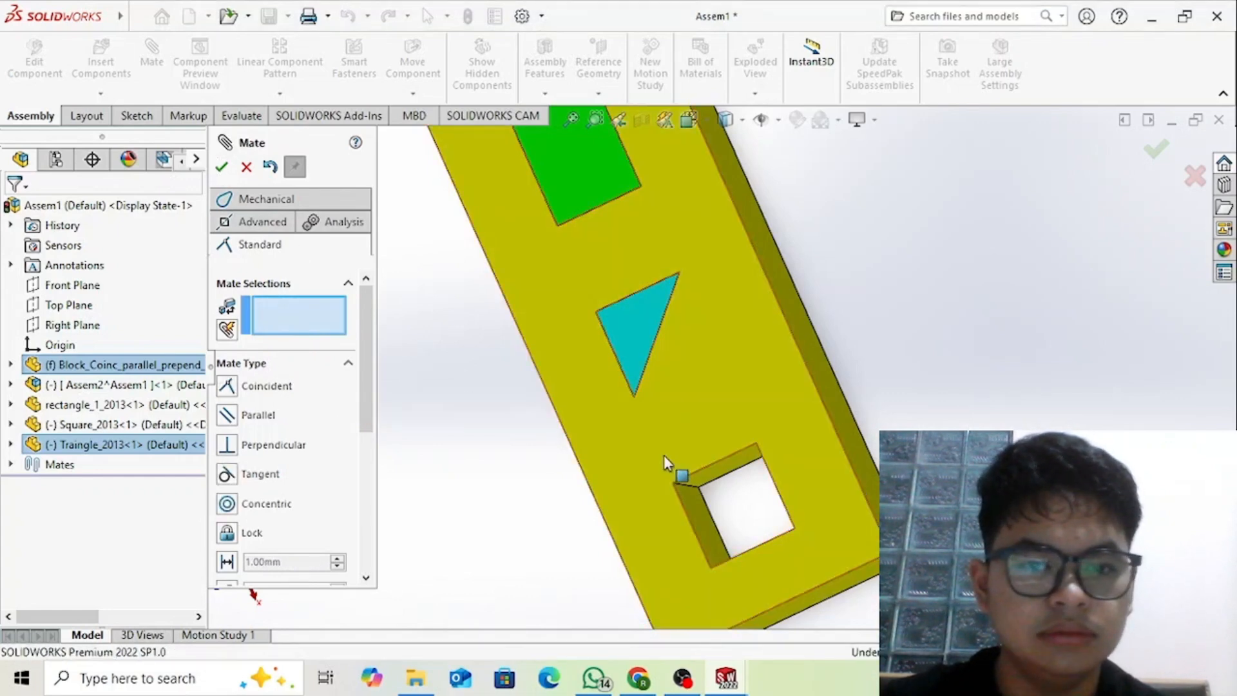
- Add a parallel mate between a face of the blue square part and the back wall of the block's square pocket
middle_click_drag(669, 464, 677, 387)
scroll(830, 540, "up", 3)
middle_click_drag(837, 532, 764, 528)
left_click(838, 497)
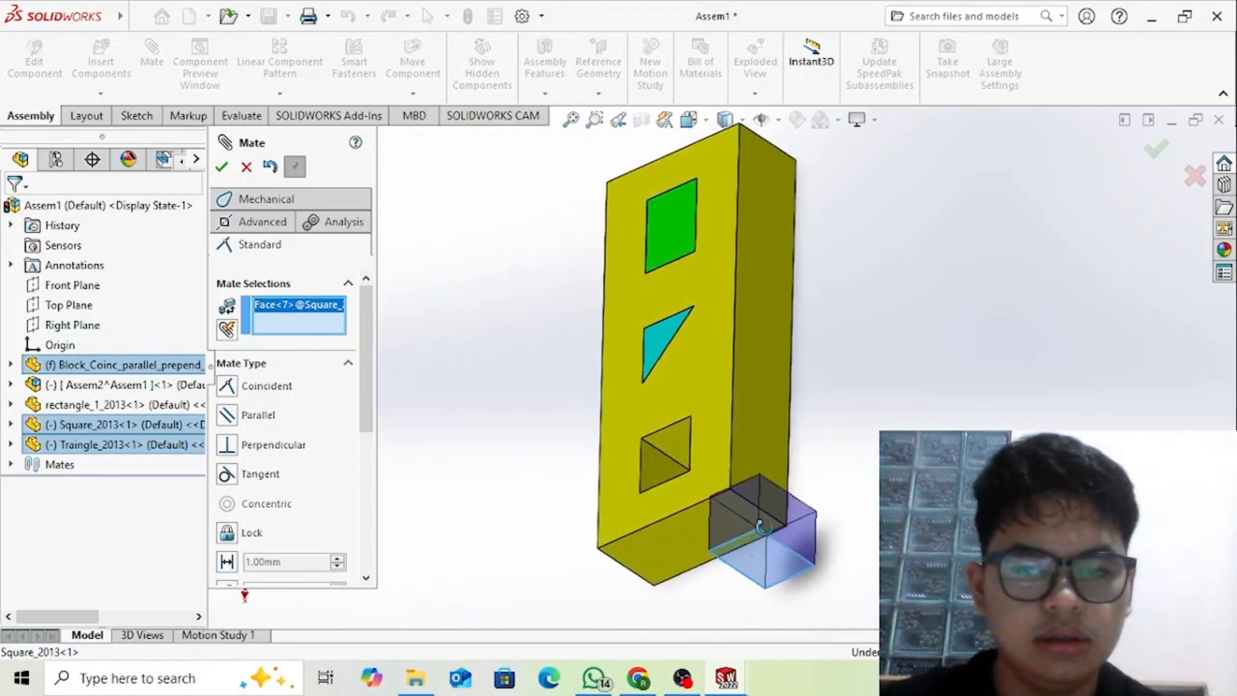
left_click(675, 455)
middle_click_drag(594, 491, 579, 501)
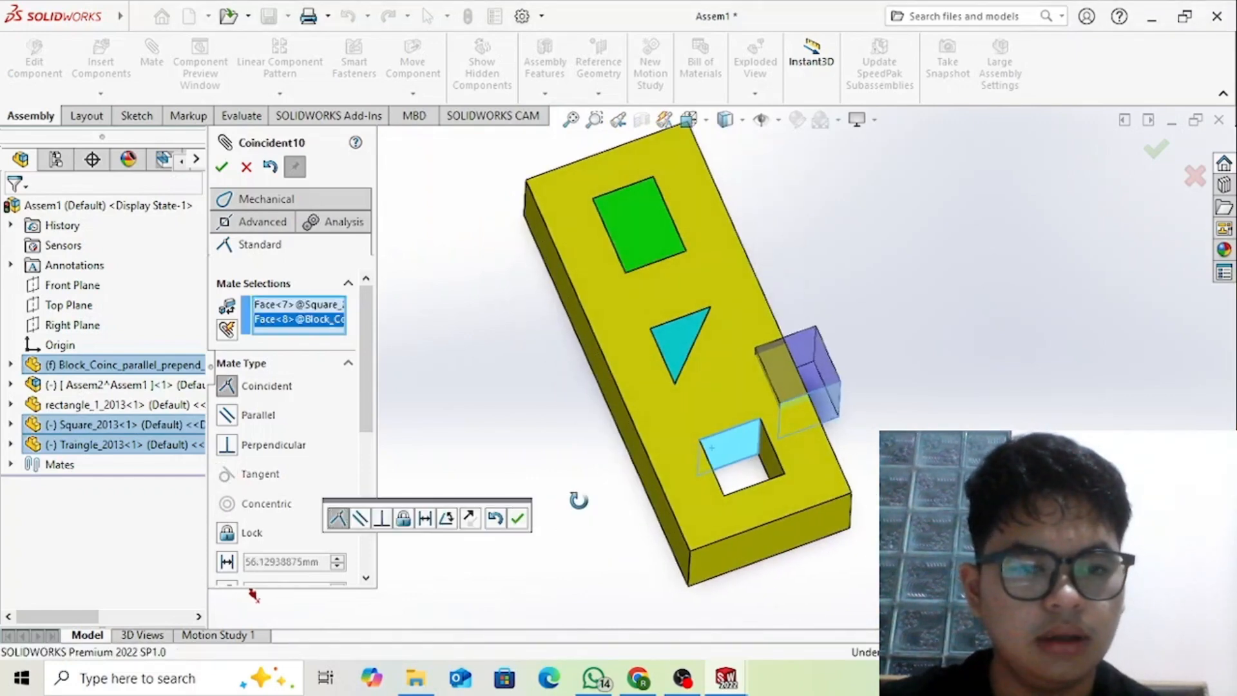
left_click(284, 420)
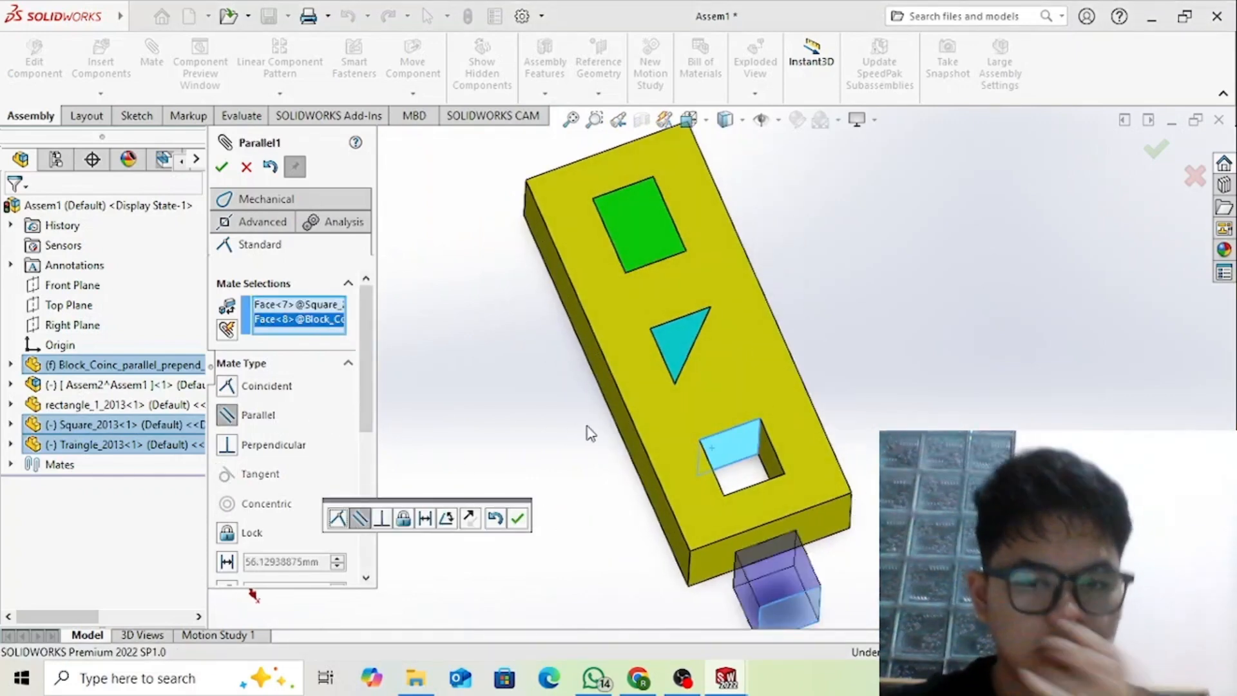
left_click(222, 167)
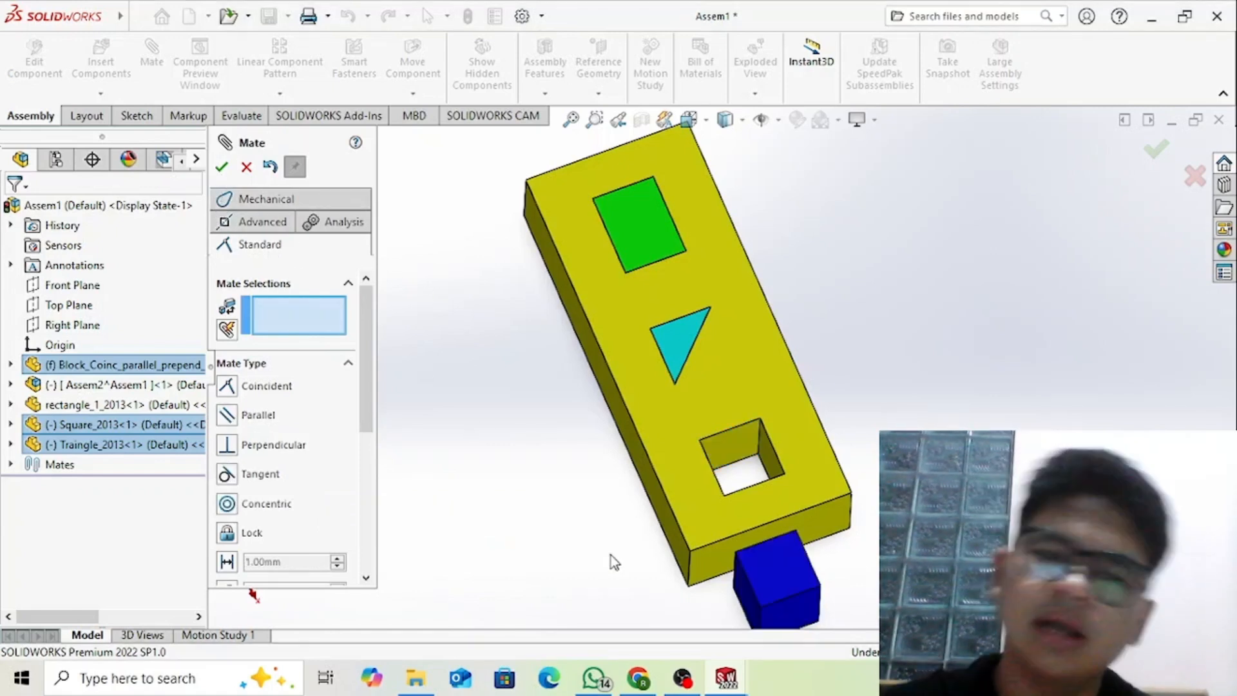
- Mate the blue part's front-left top vertex coincident with the square pocket's front-left top corner
left_click(760, 607)
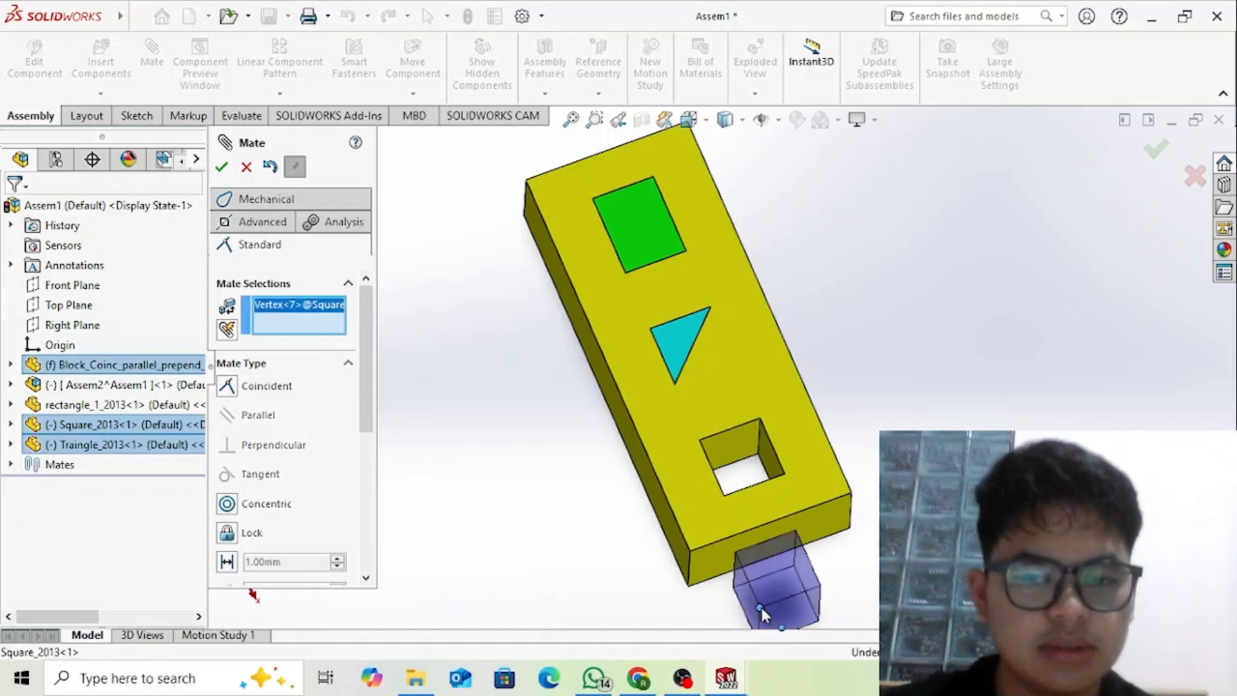
left_click(723, 496)
left_click(221, 168)
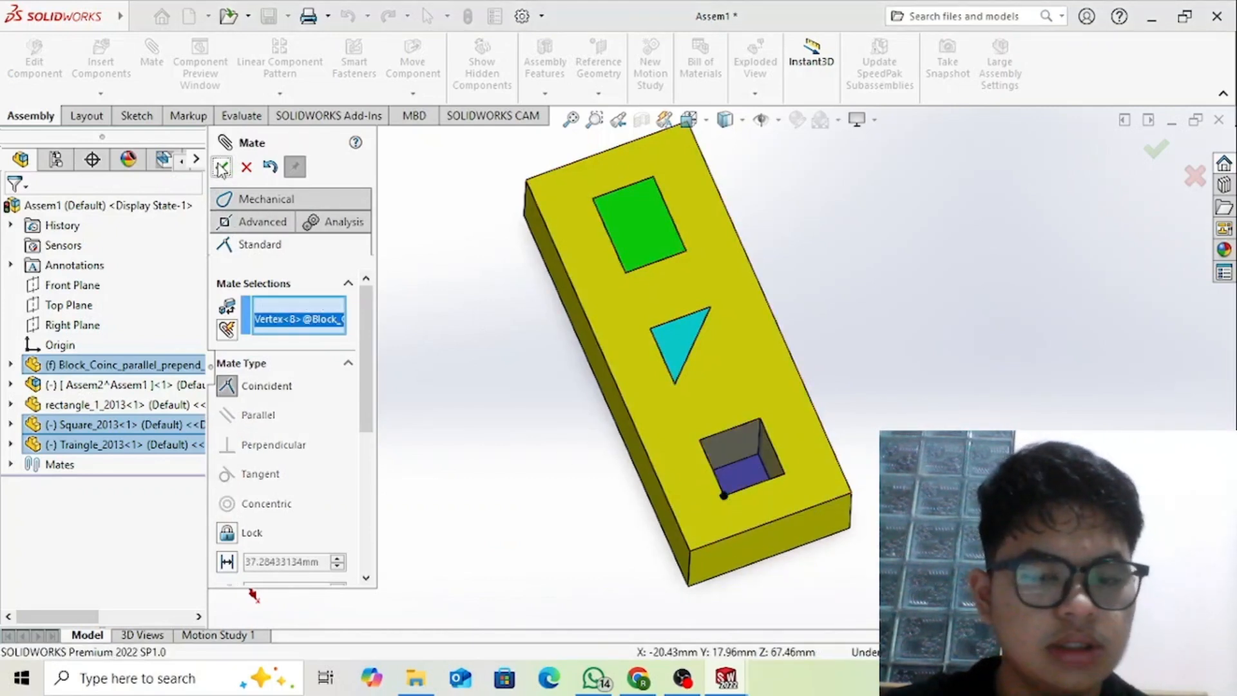
- Swing the blue part within the square pocket, mate its back-right top vertex coincident with the pocket's back-right corner, and finish mating in isometric view
left_click_drag(735, 461, 857, 469)
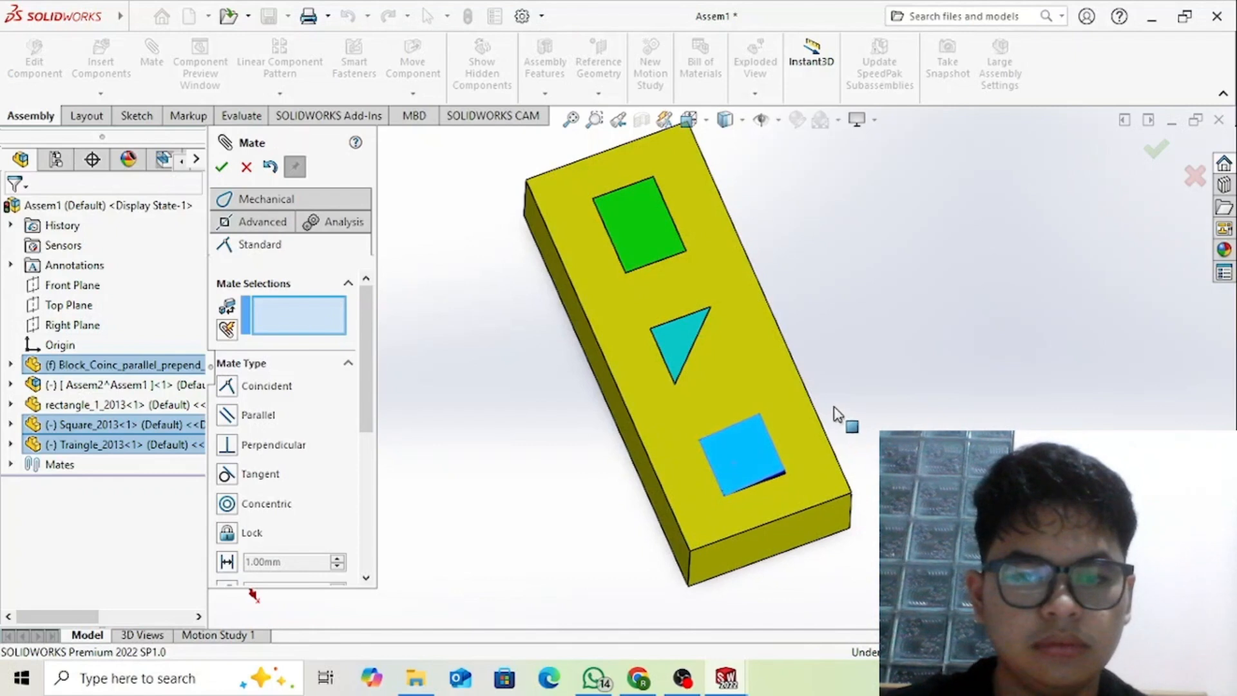
mouse_move(747, 451)
left_mouse_down()
mouse_move(705, 458)
mouse_move(778, 454)
mouse_move(767, 487)
mouse_move(756, 431)
left_mouse_up()
left_click(757, 429)
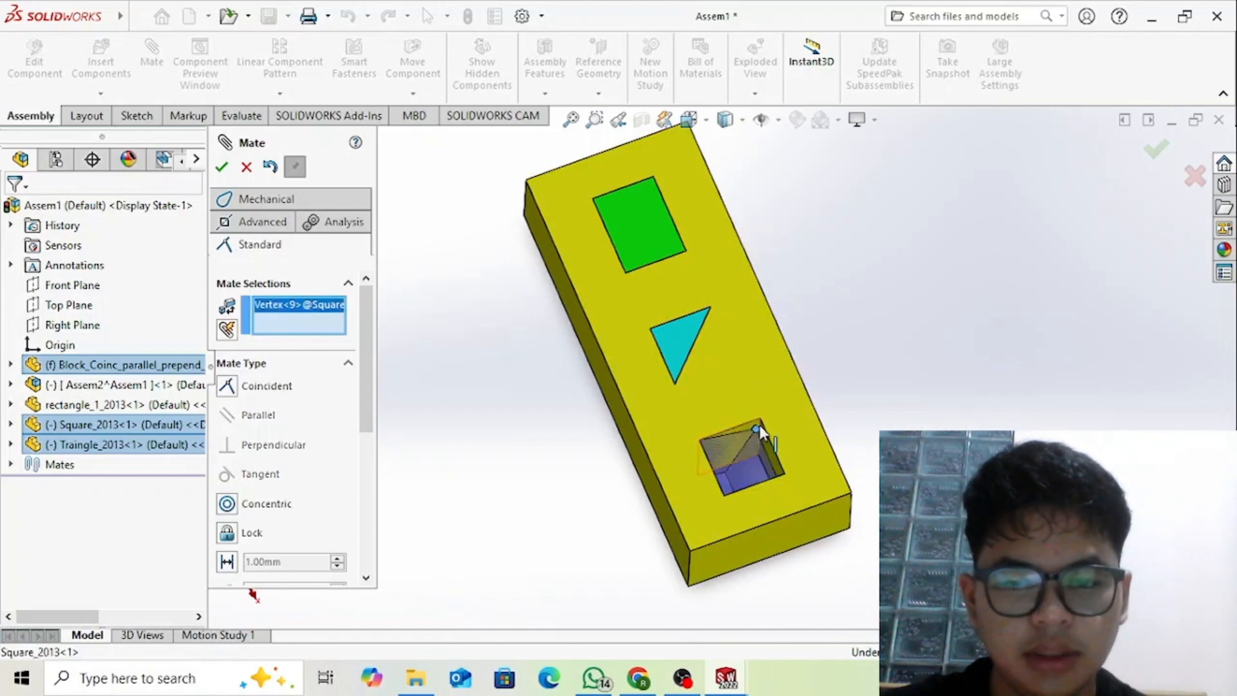
left_click(762, 420)
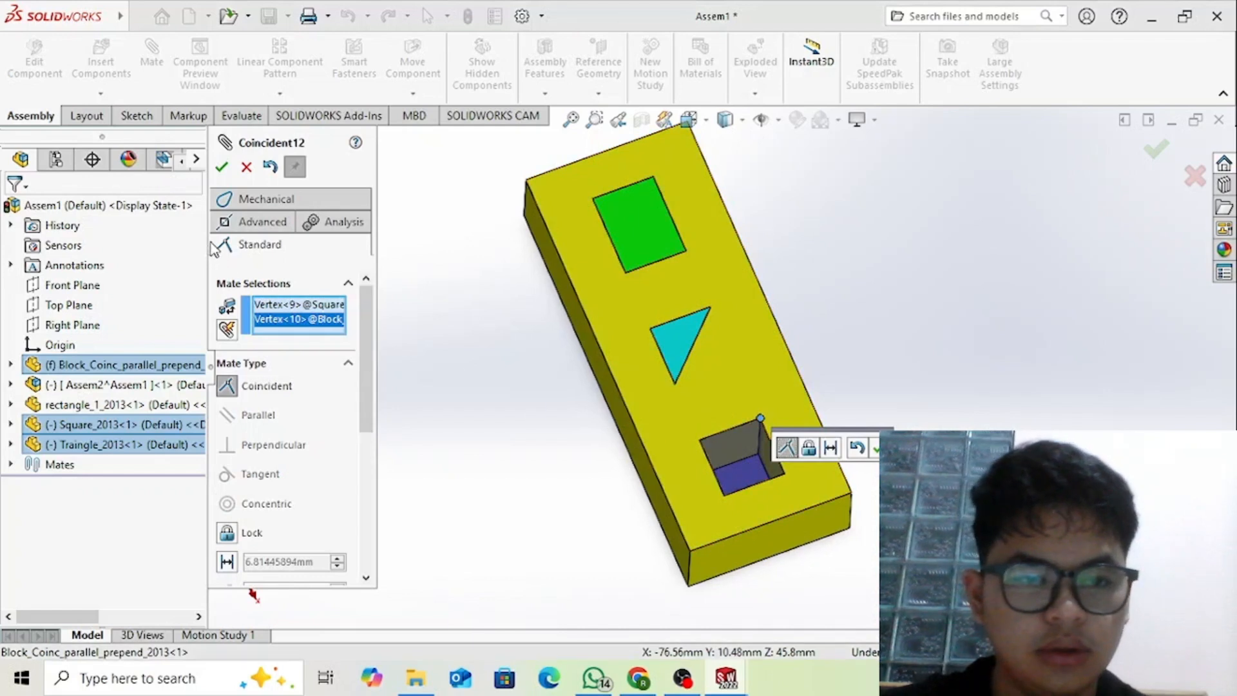
left_click(222, 167)
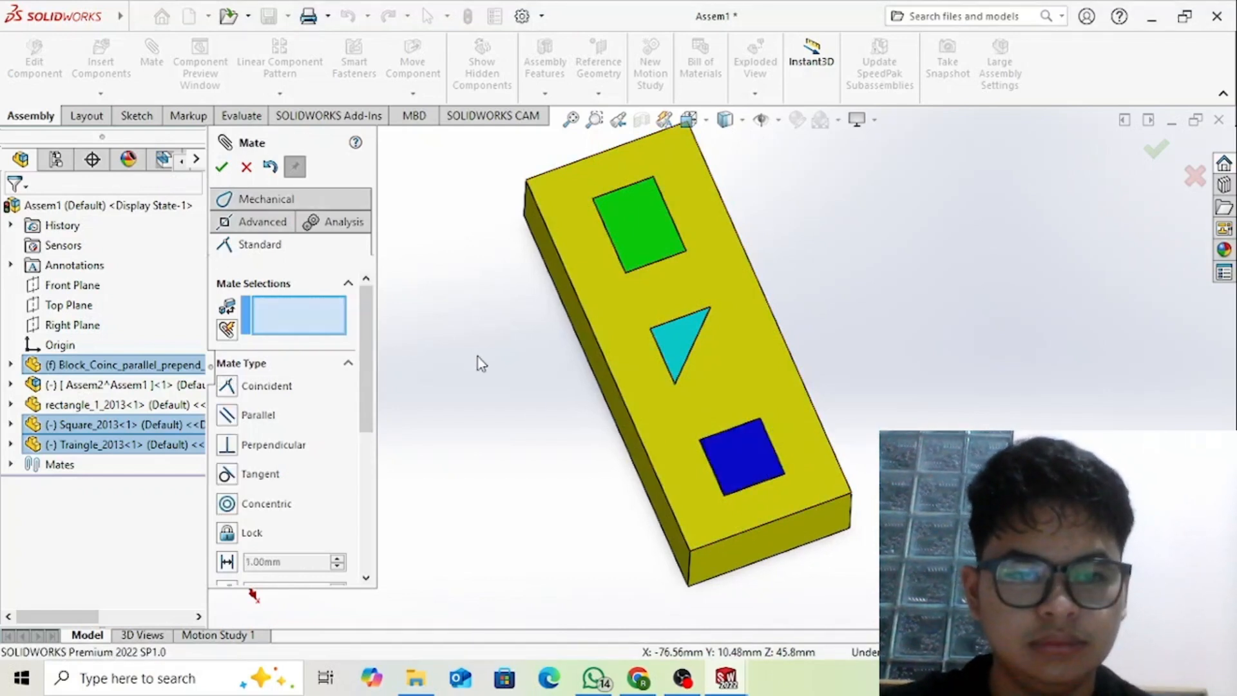
key("ctrl+7")
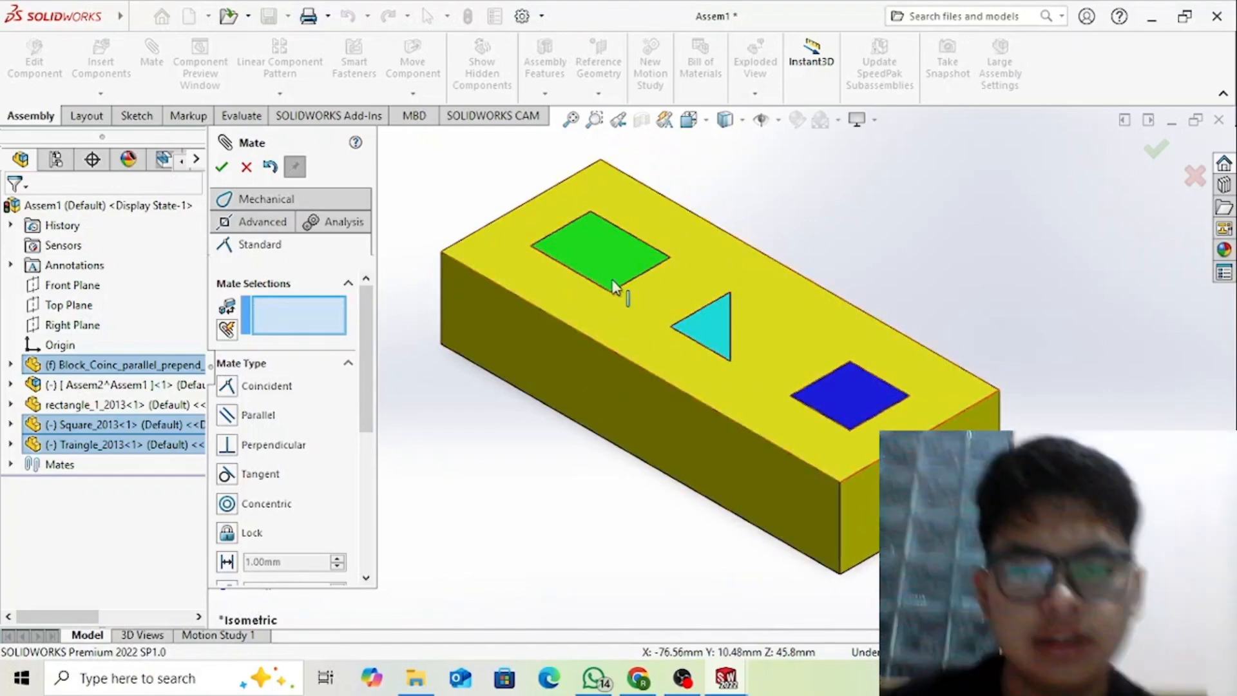
left_click(223, 165)
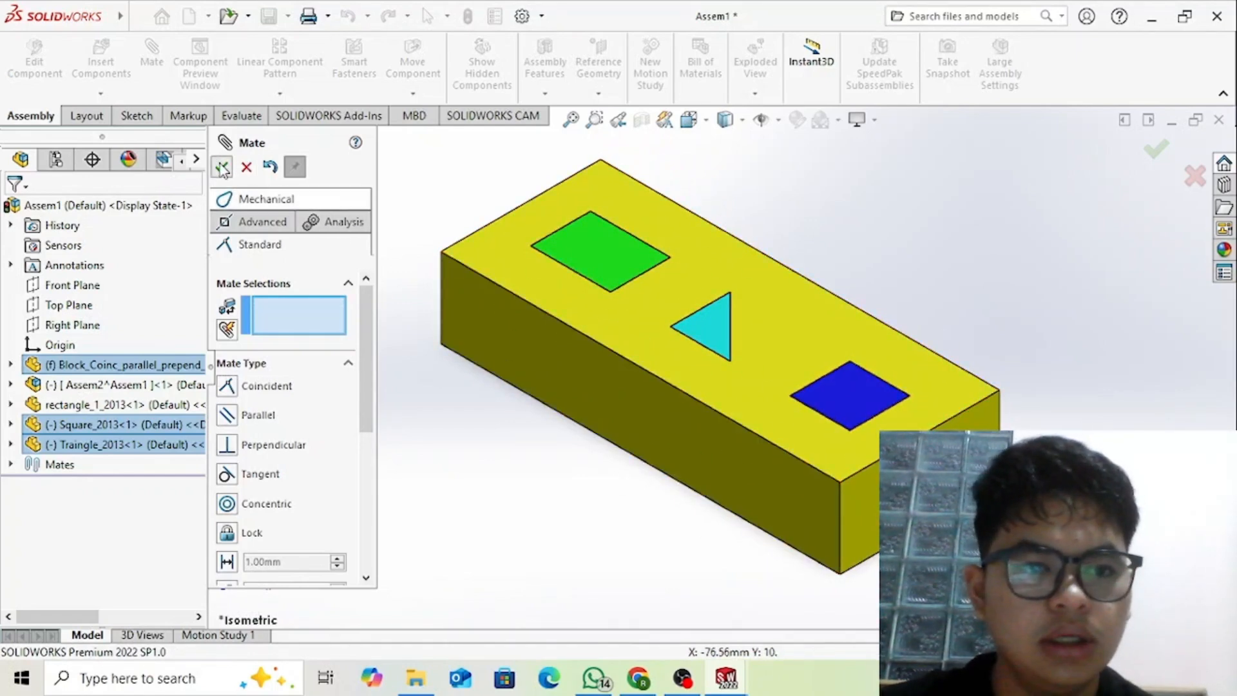
- Open the part Block_circles_2013 from the folder "60. Standard+Mates_Tangent,+Concentric+" in SOLIDWORKS
left_click(417, 679)
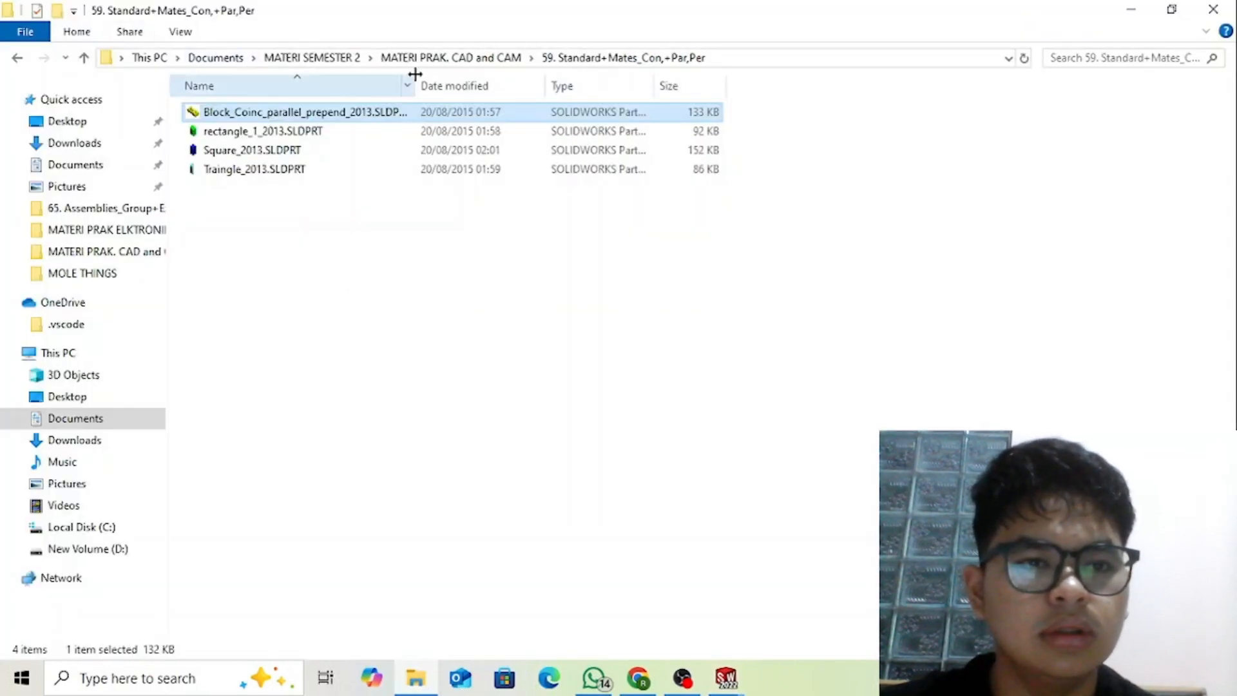
left_click(461, 57)
double_click(271, 130)
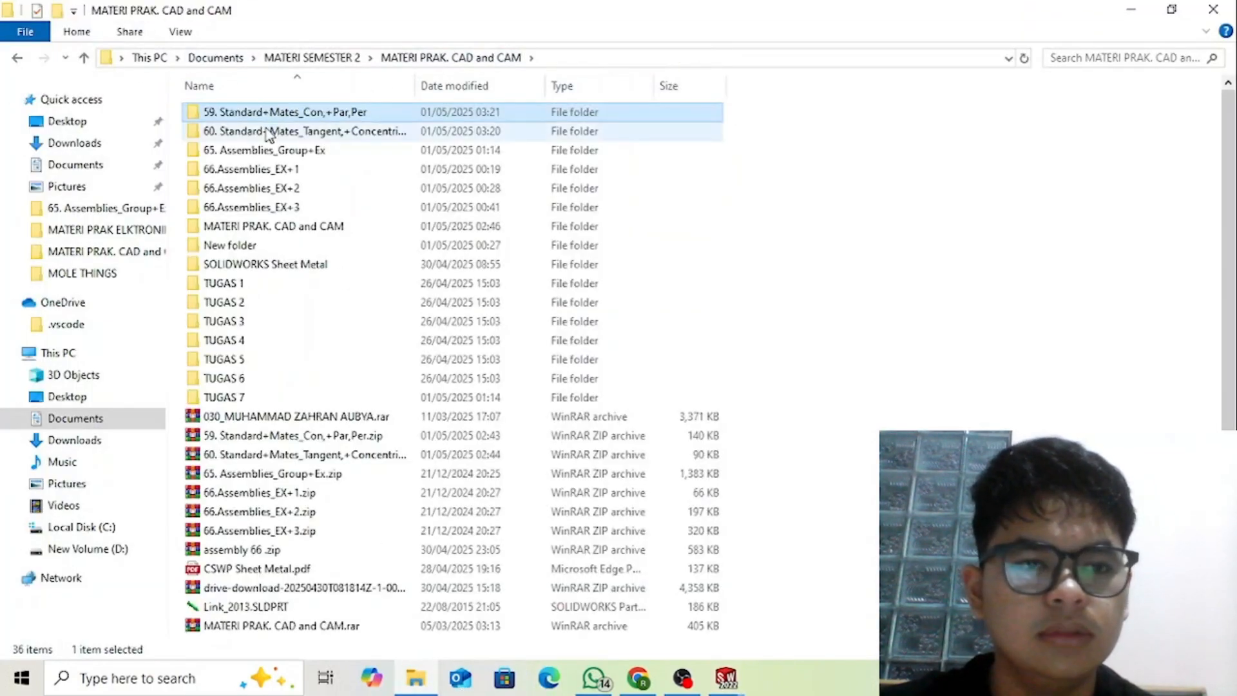
left_click(266, 116)
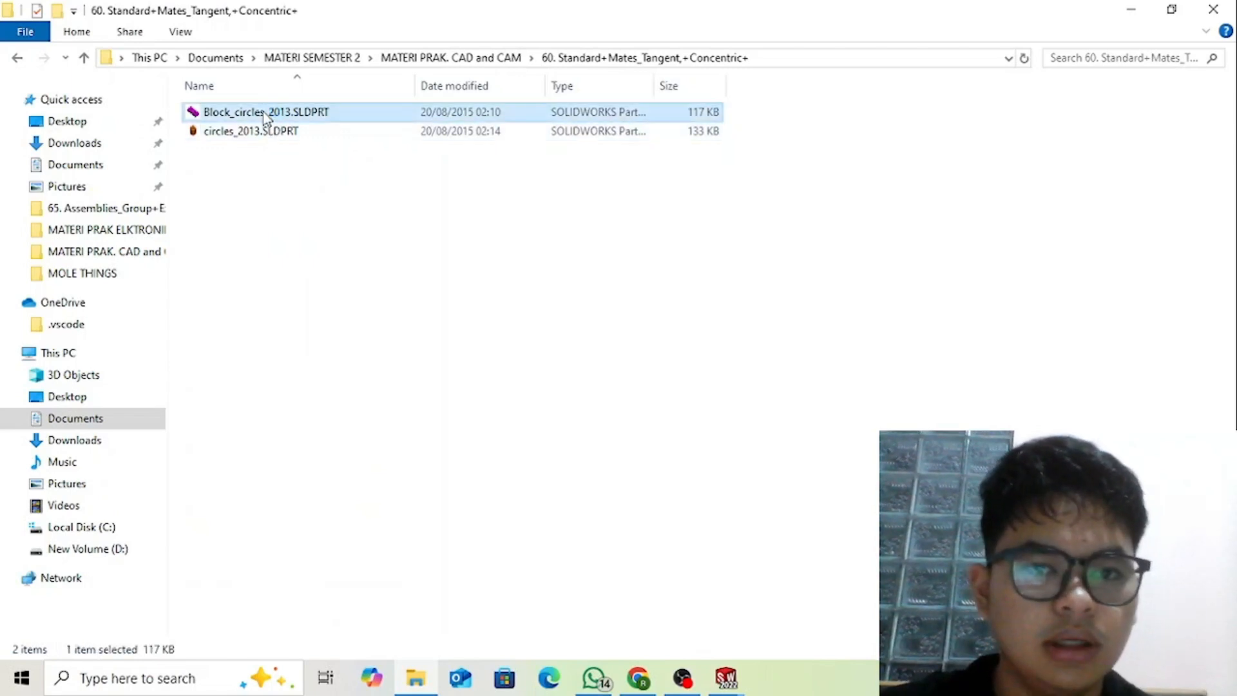
key("alt+Tab")
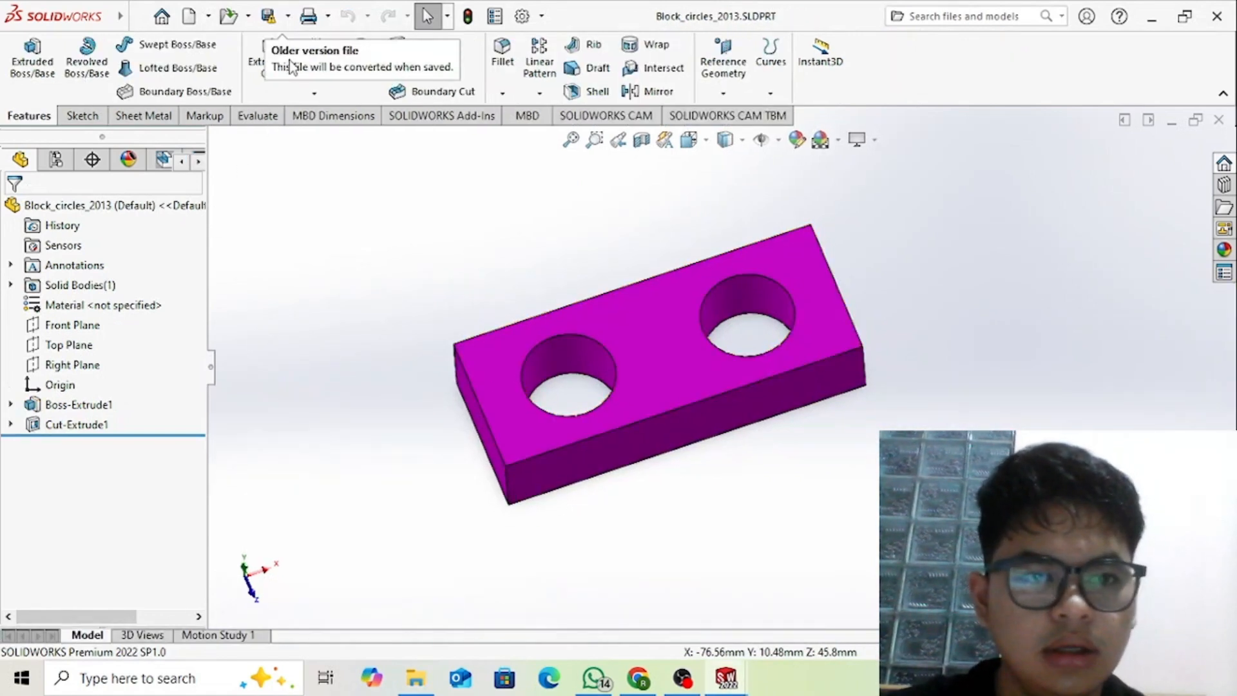
- Make a new assembly from the Block_circles_2013 part and place the block as its first component
left_click(208, 16)
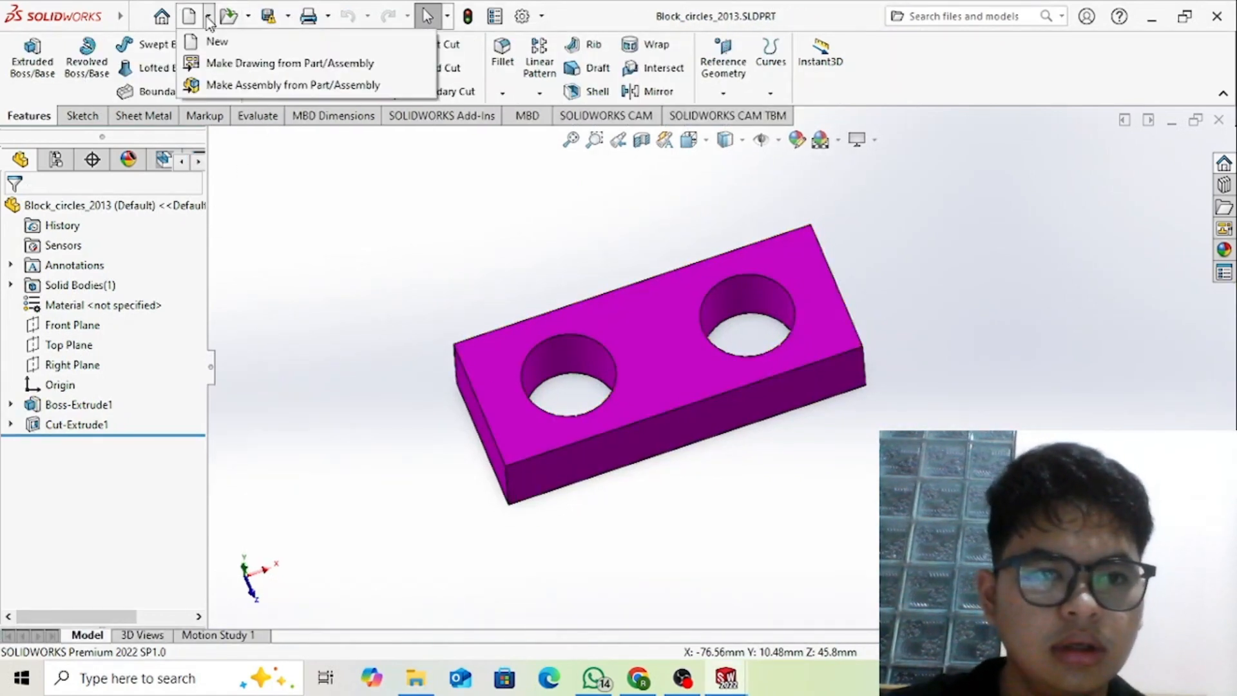
left_click(243, 90)
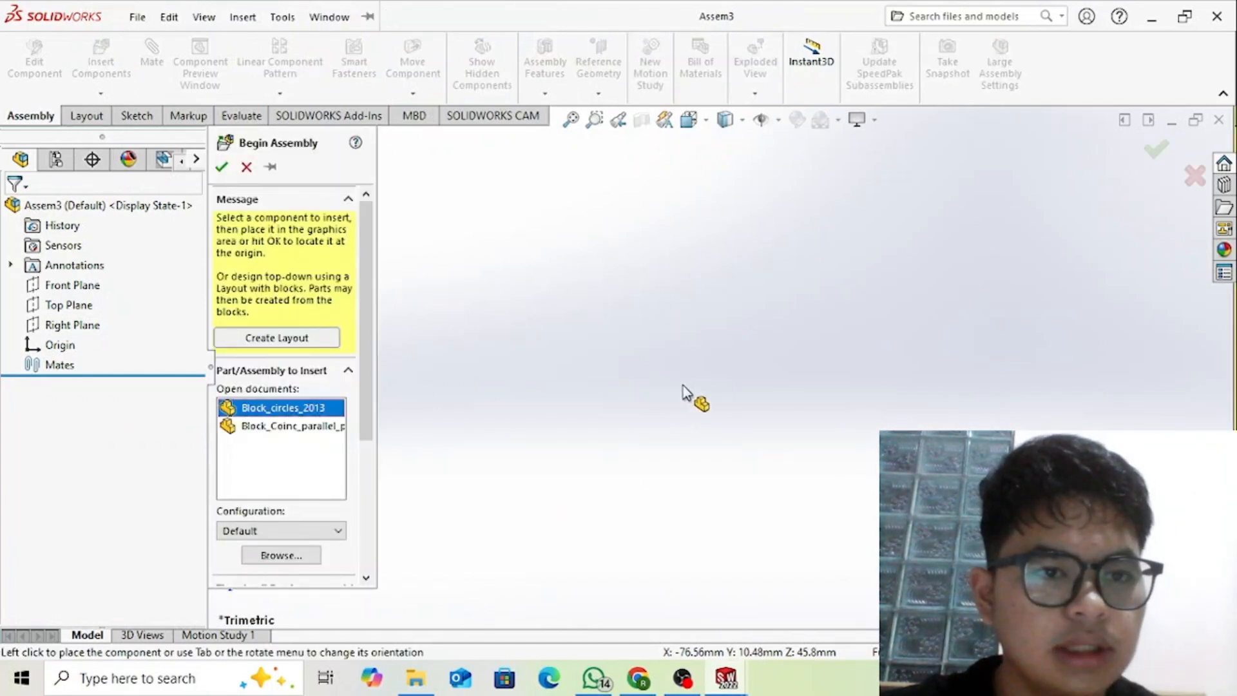
left_click(403, 325)
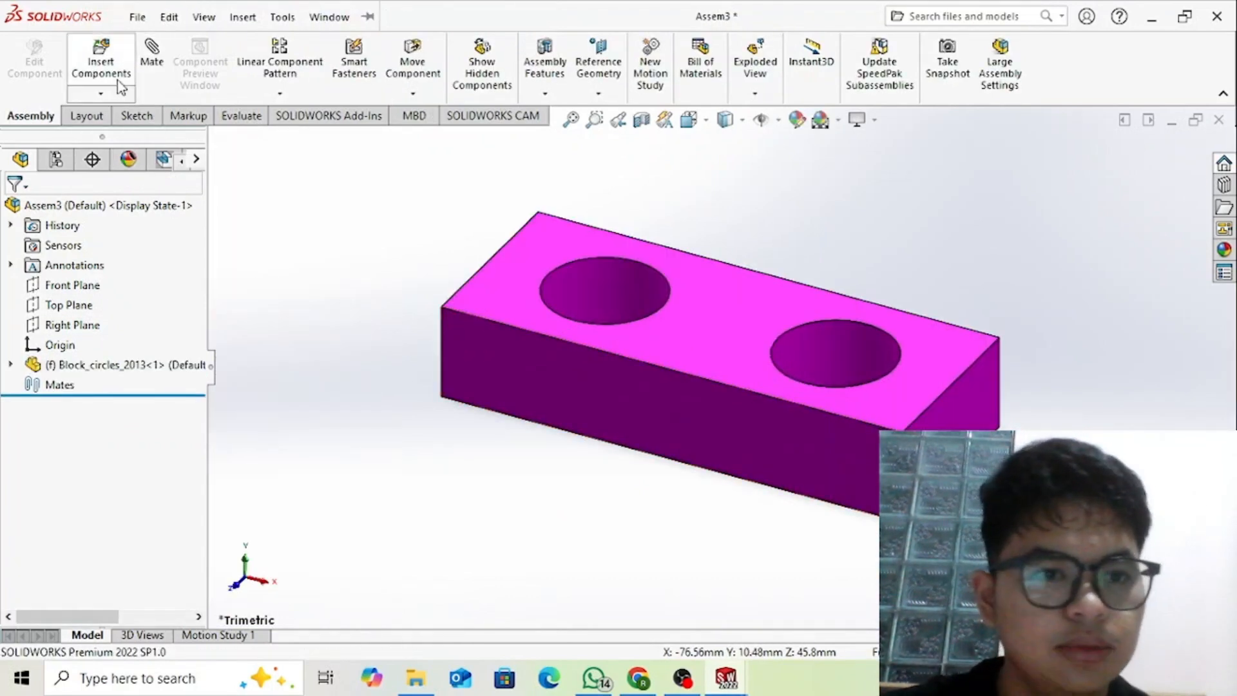
- Insert the part circles_2013 beside the magenta block and place a second copy of the cylinder in front of it
left_click(118, 79)
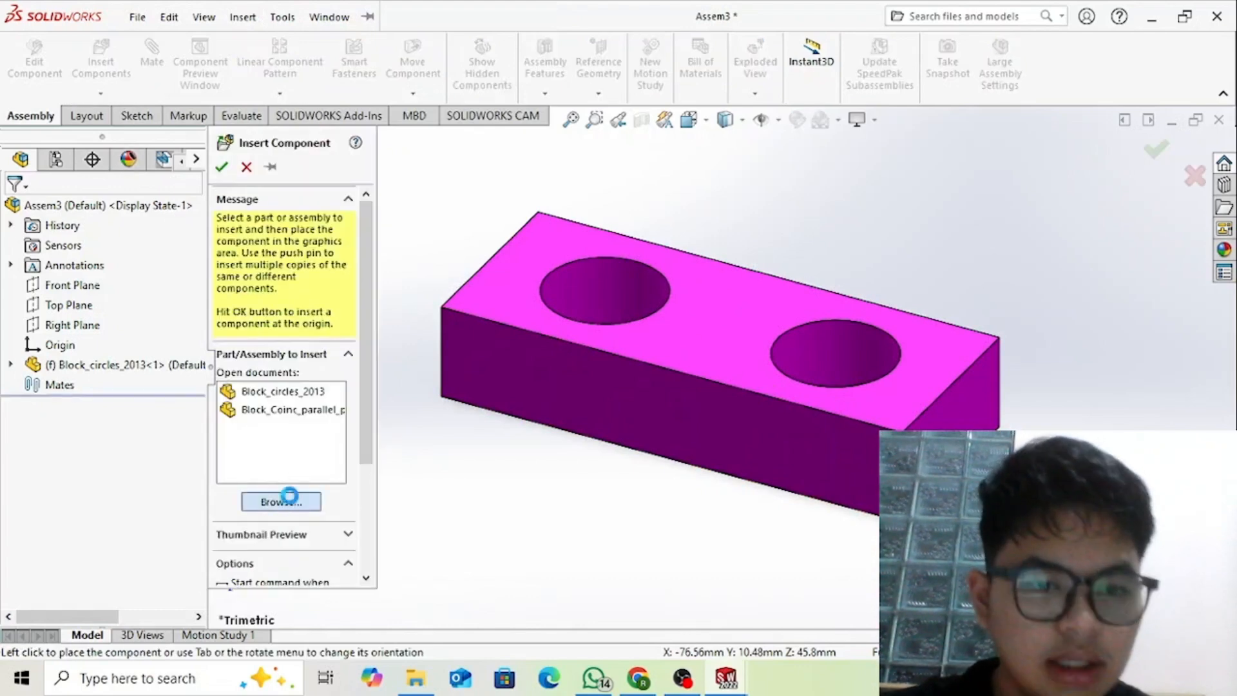
left_click(232, 145)
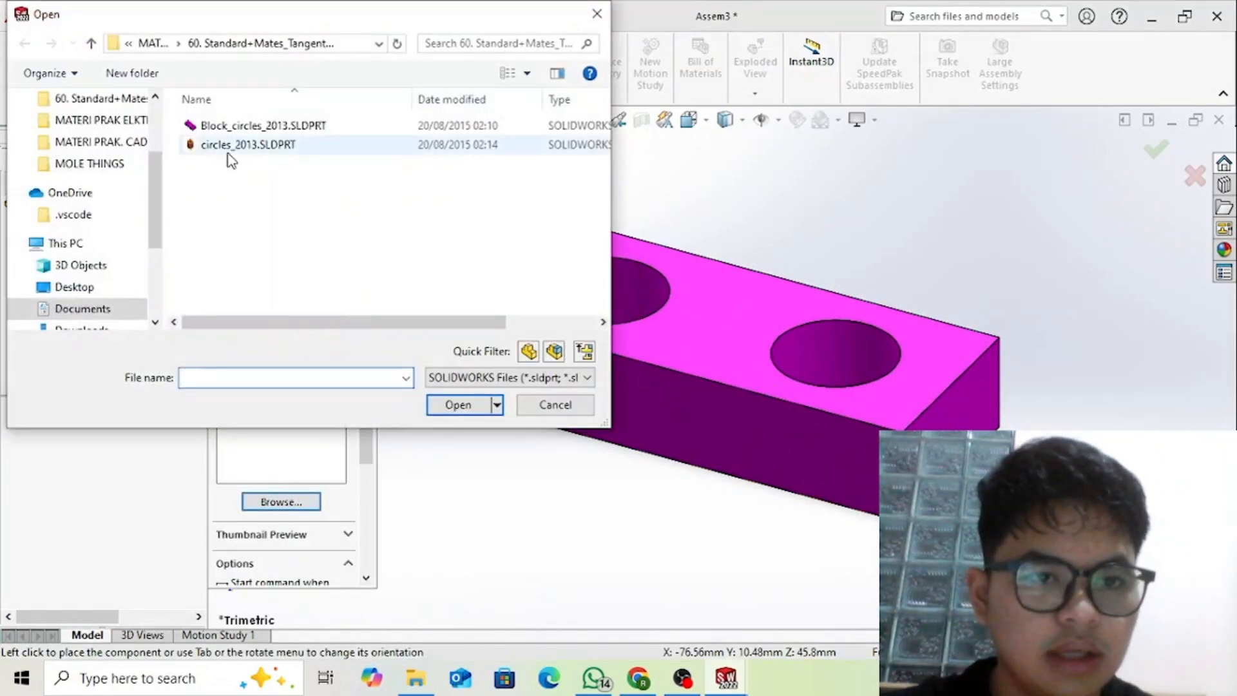
left_click(433, 411)
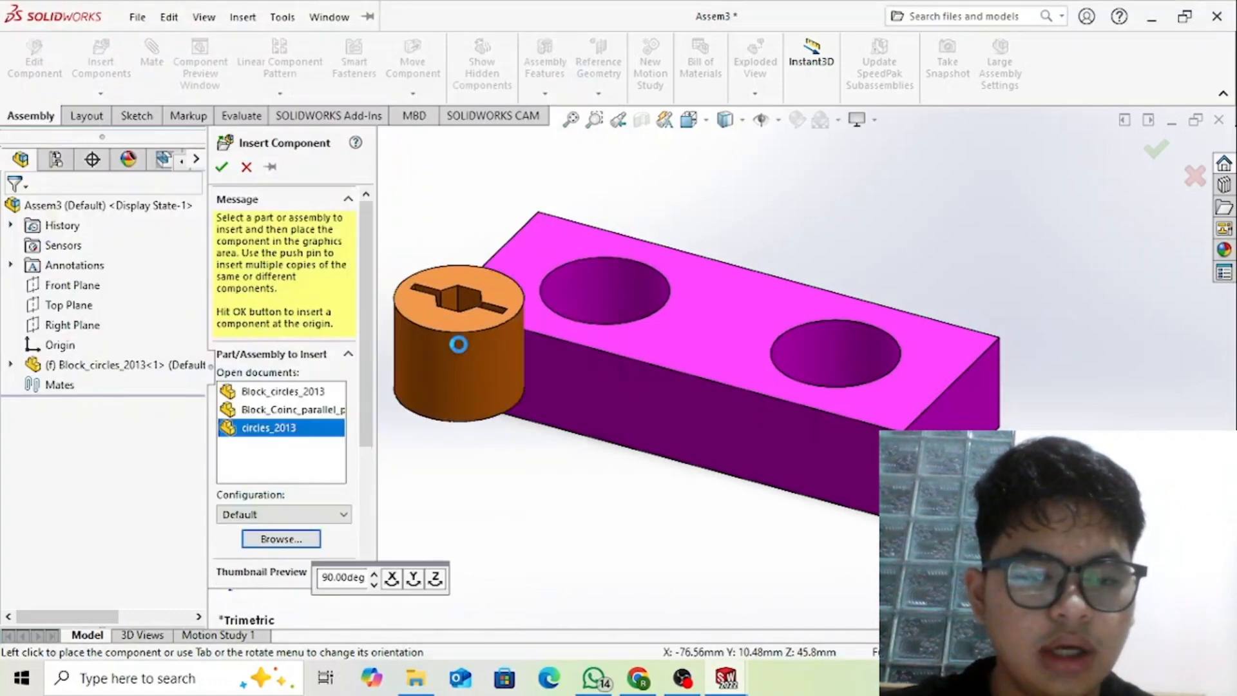
left_click(454, 361)
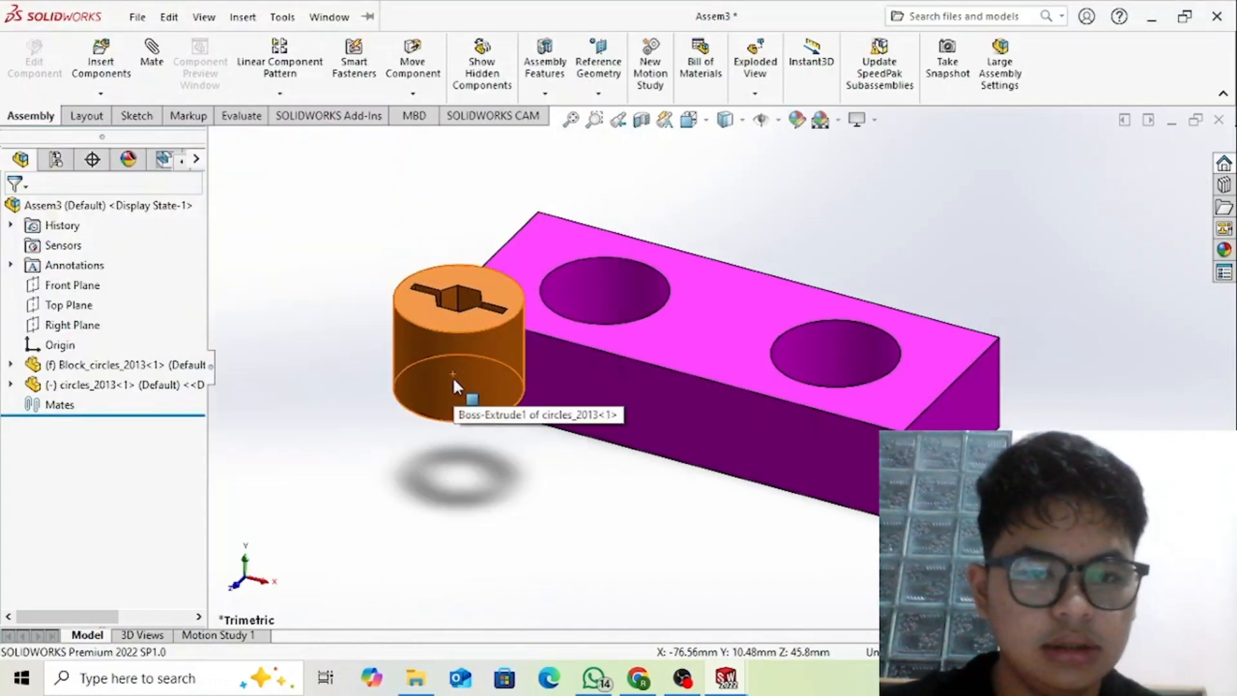
left_click_drag(455, 382, 516, 489, "ctrl")
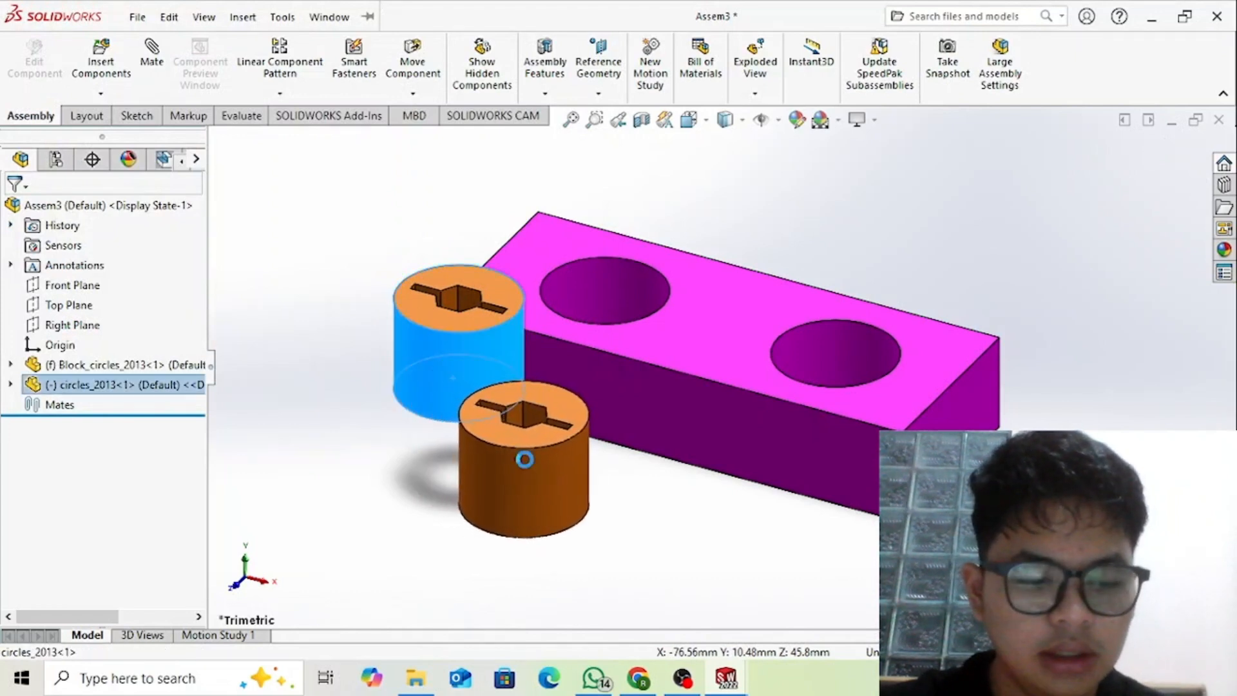
- Place a third copy of the cylinder beside the first one, and mate the first cylinder concentric with the block's left hole
left_click_drag(415, 374, 331, 374, "ctrl")
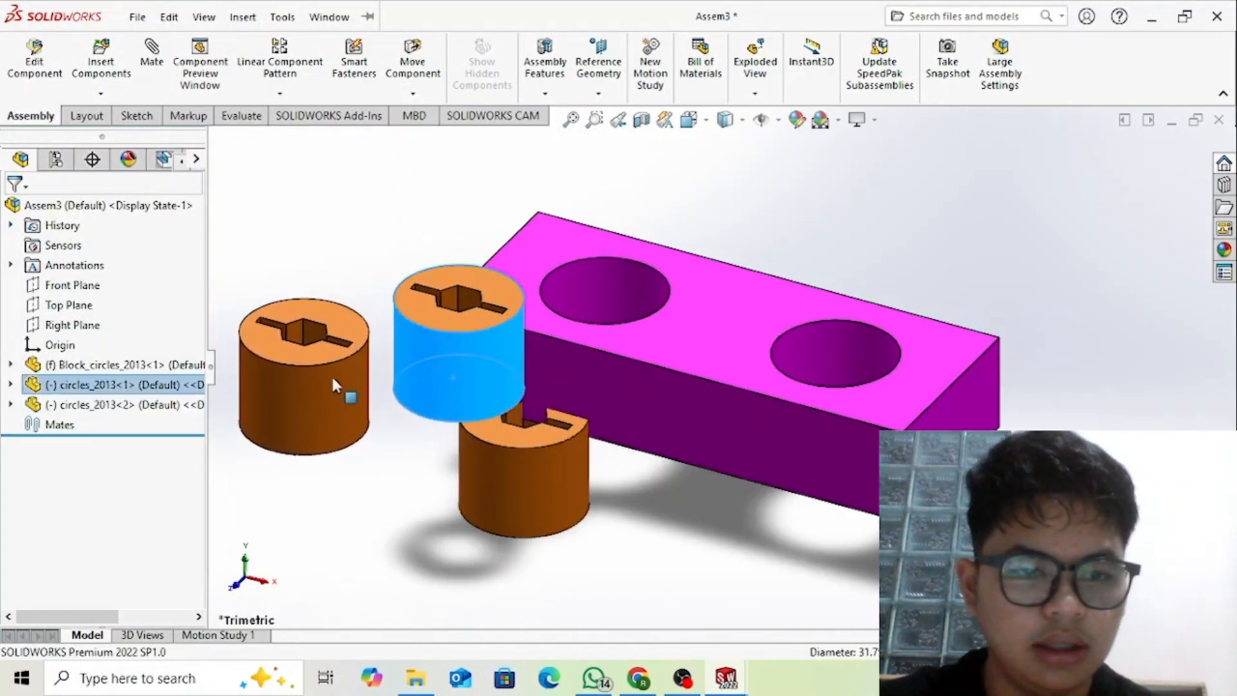
left_click(541, 331)
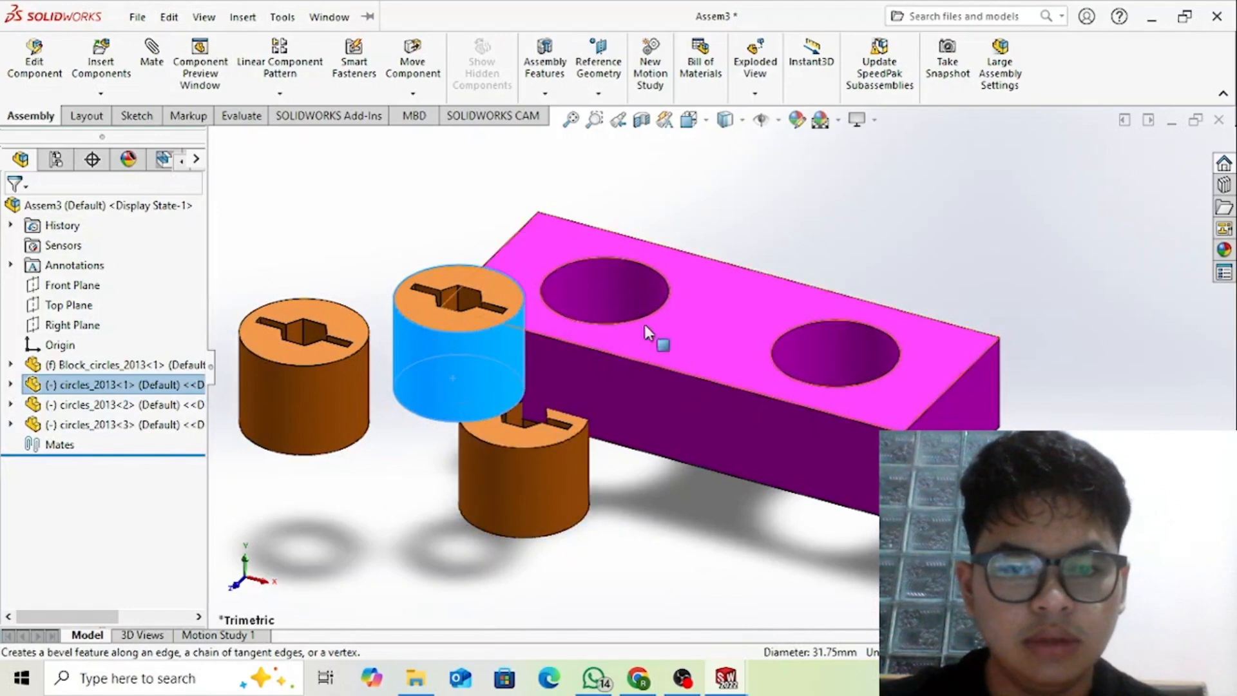
left_click(629, 285)
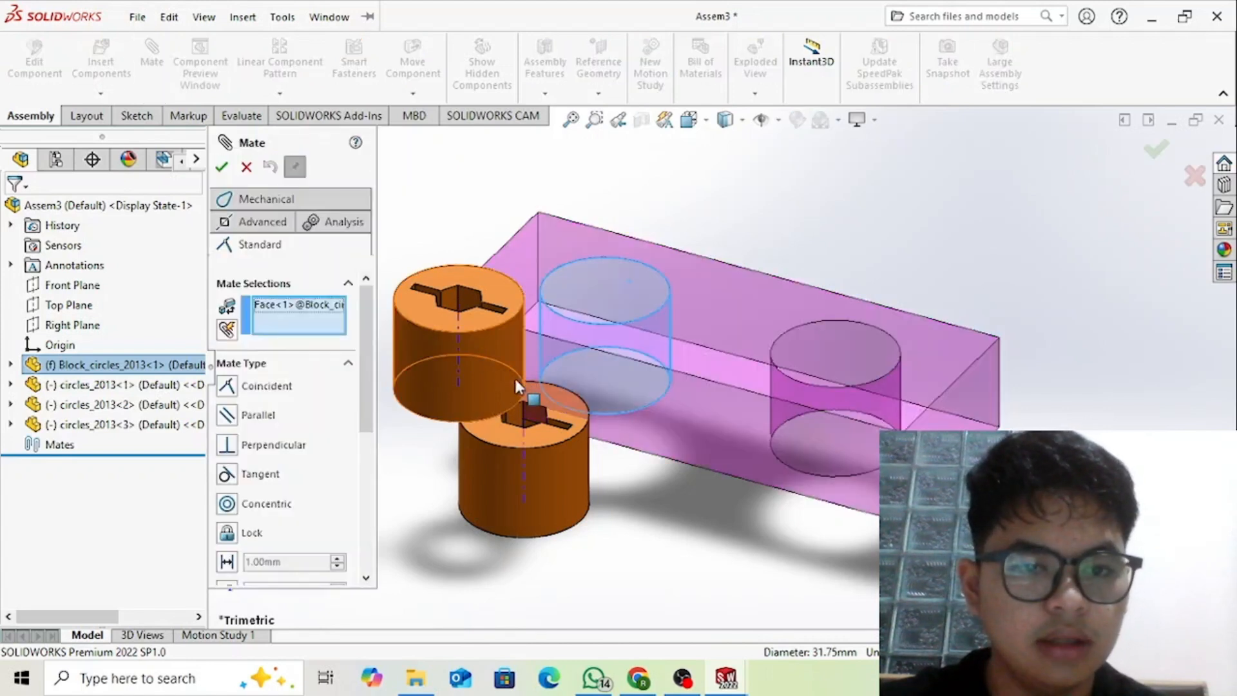
left_click(467, 376)
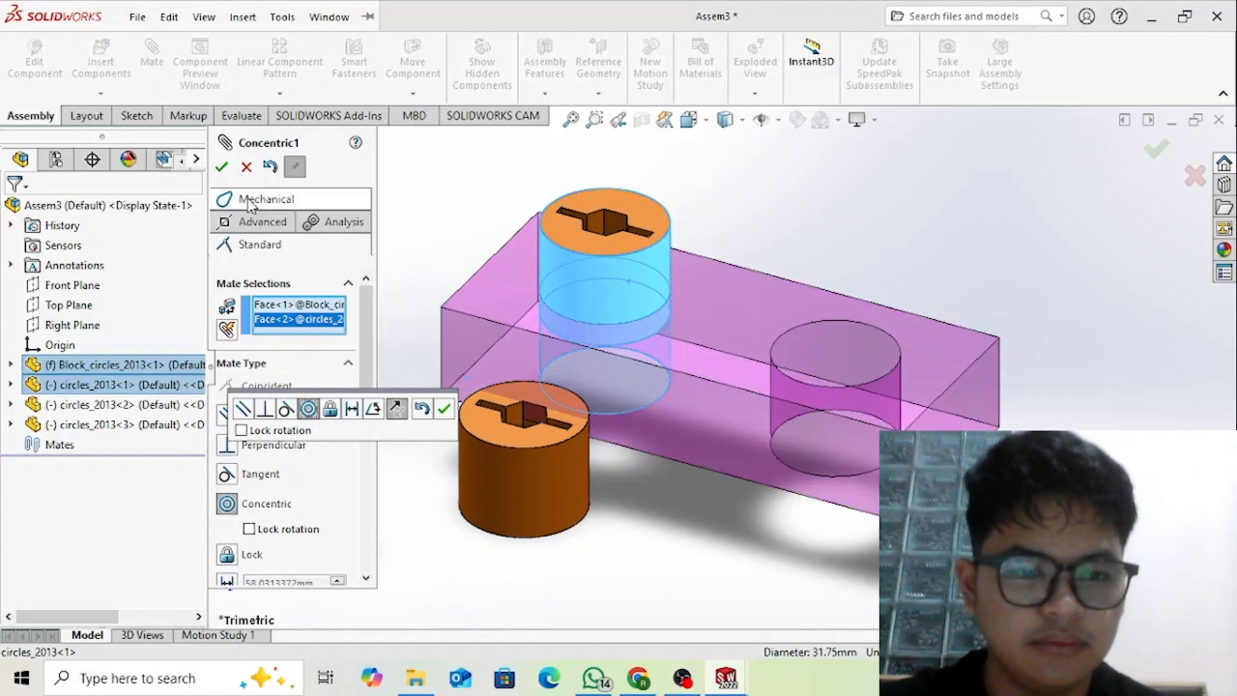
left_click(224, 167)
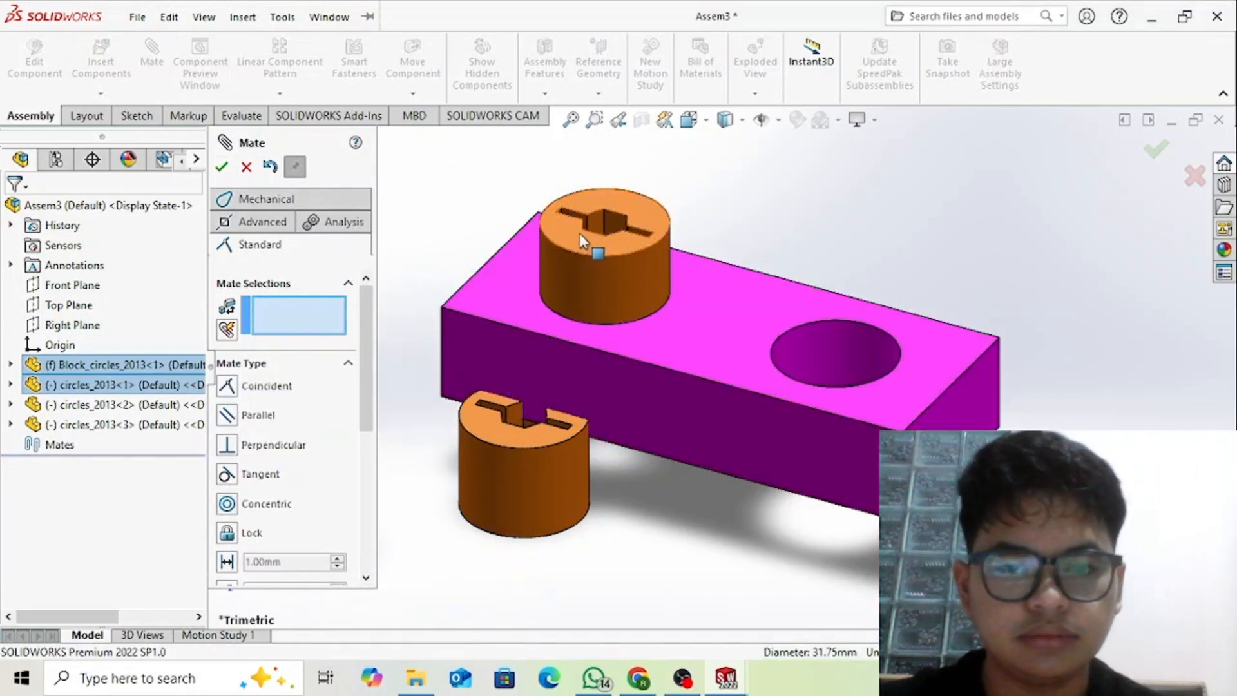
- Mate the first cylinder's top face coincident with the block's top face and a flat face of its recess parallel to the block's front face
left_click(589, 247)
left_click(493, 285)
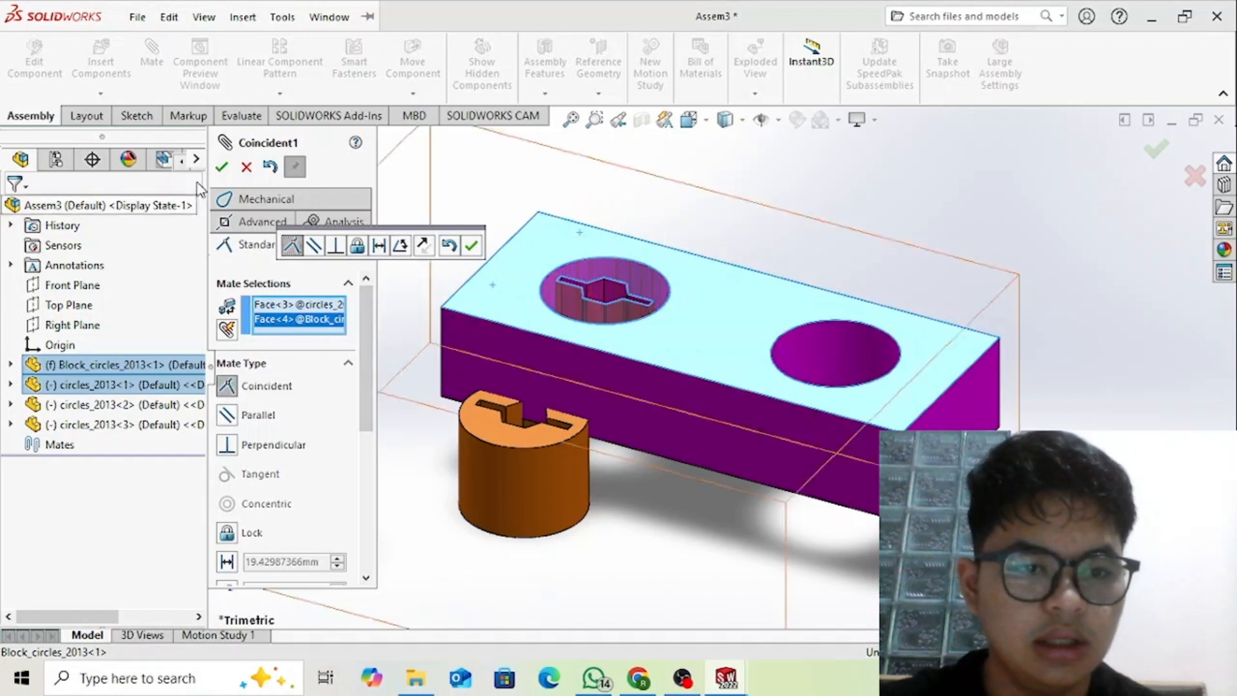
left_click(222, 167)
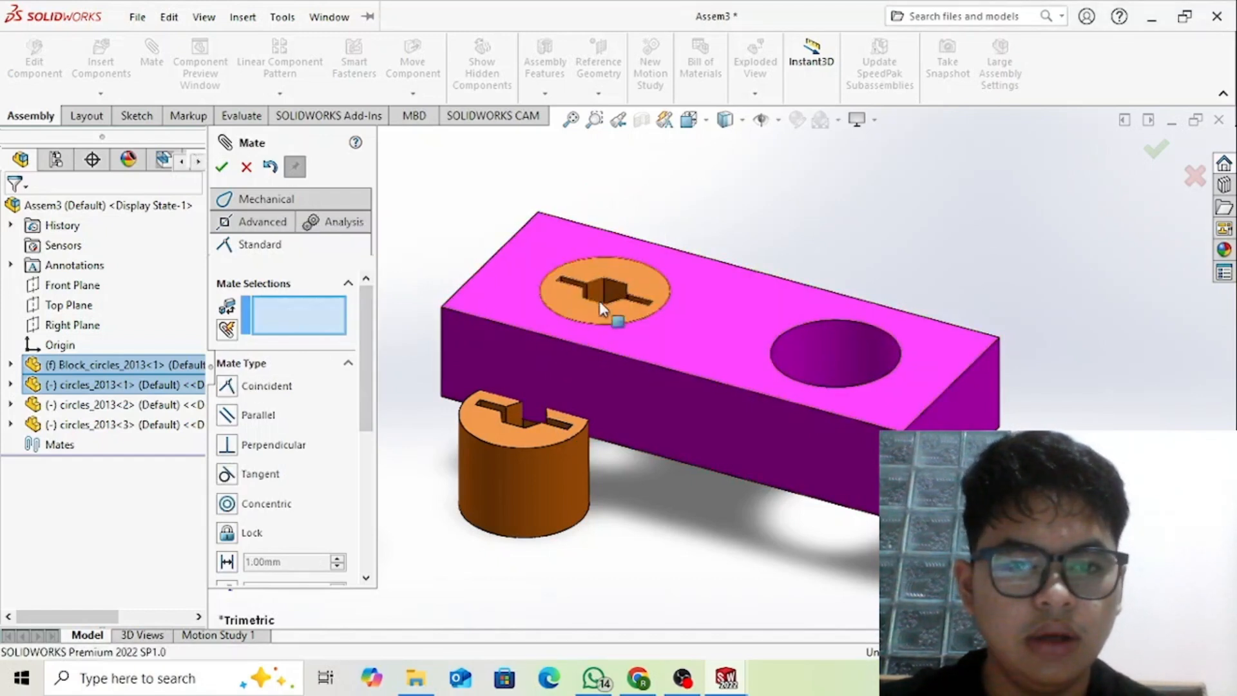
left_click(610, 281)
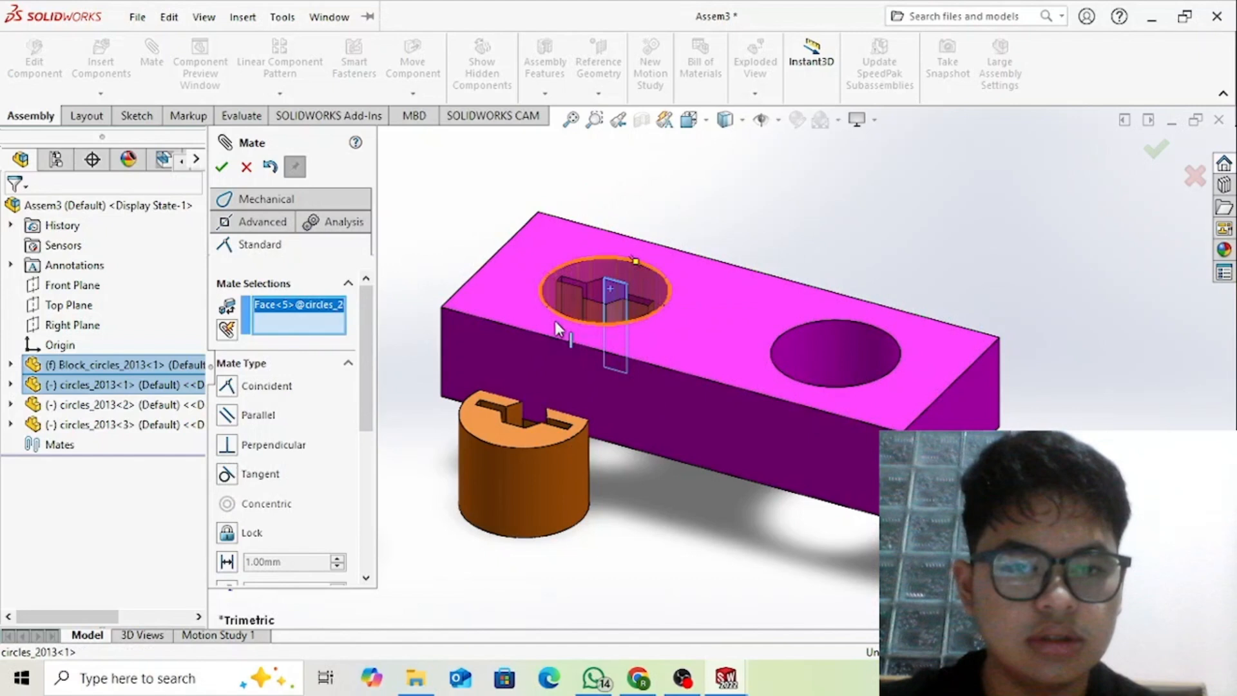
left_click(516, 341)
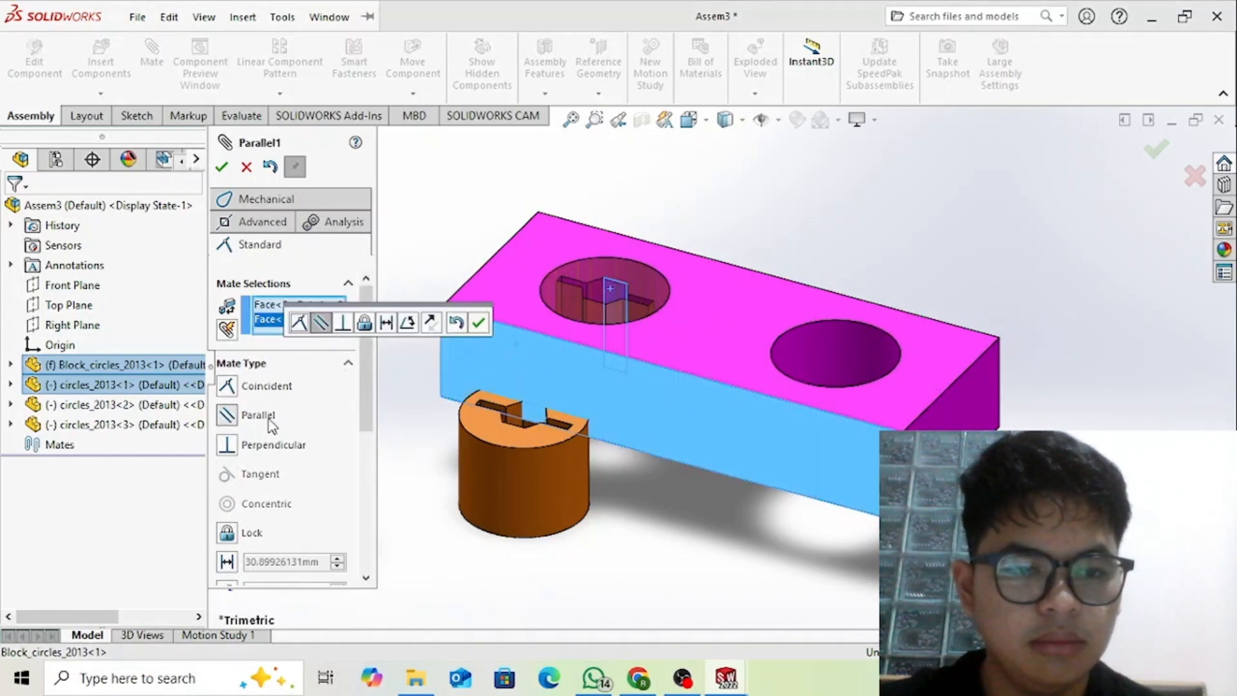
left_click(221, 168)
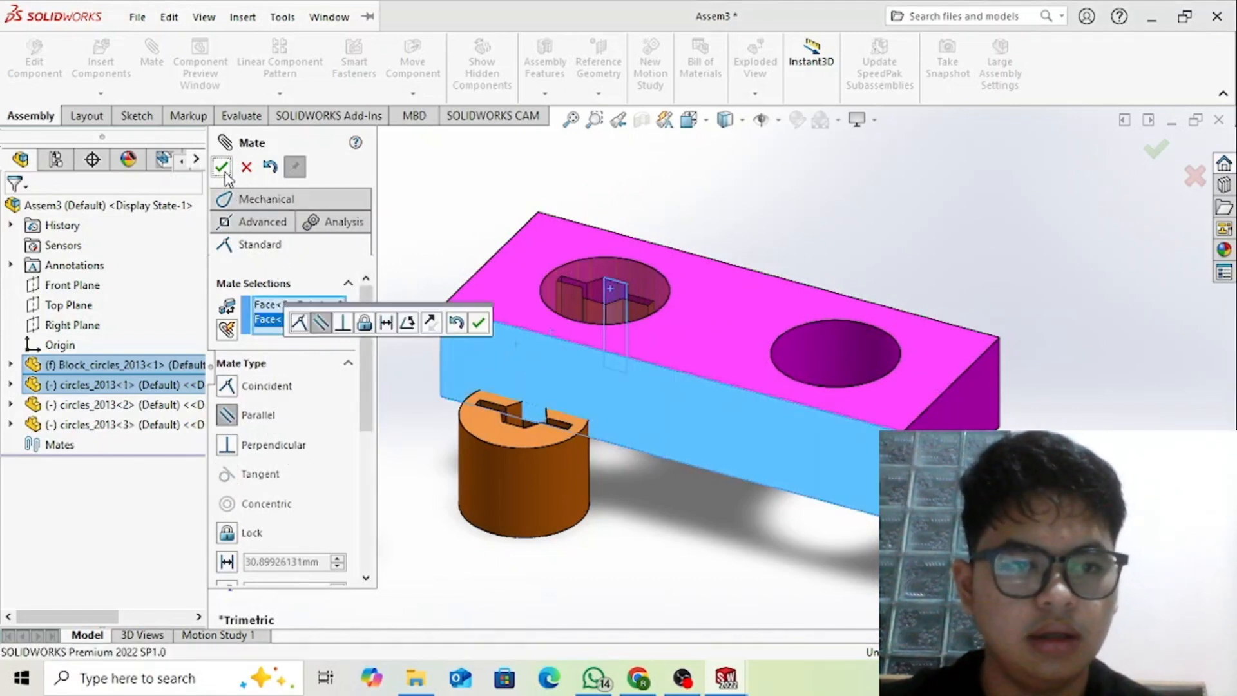
- Mate the cylinder in front of the block concentric with the block's right hole and pull it up so it protrudes above the block
left_click(530, 475)
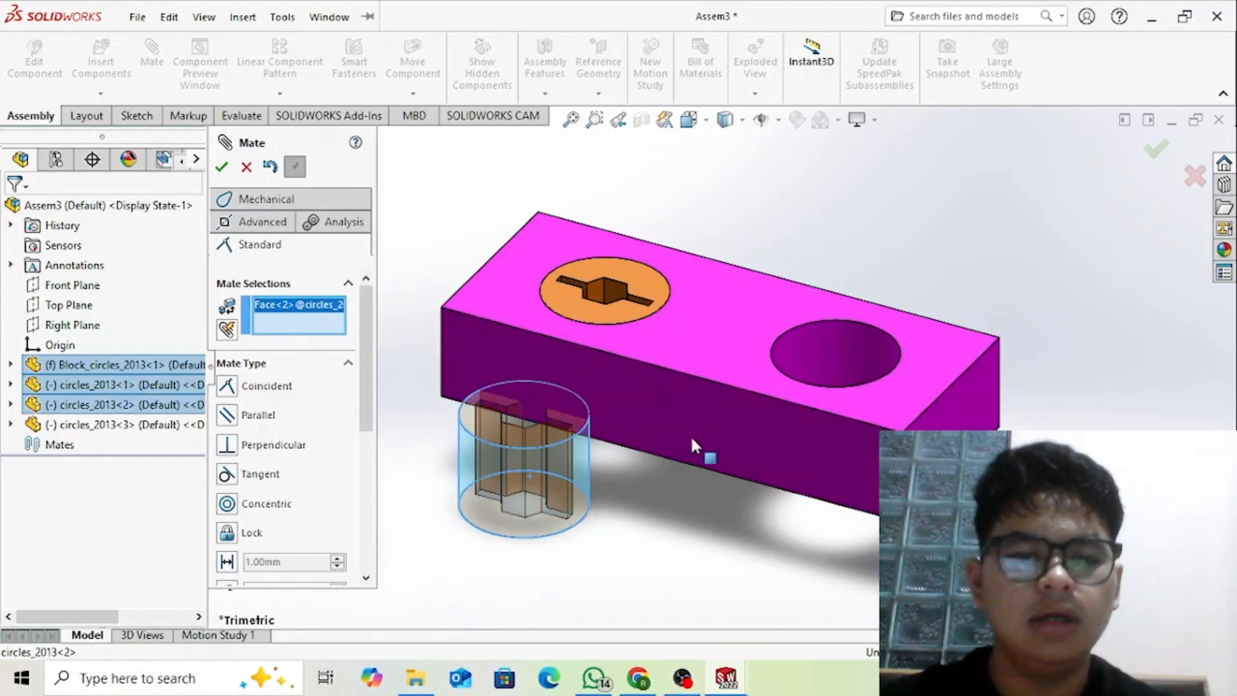
left_click(835, 342)
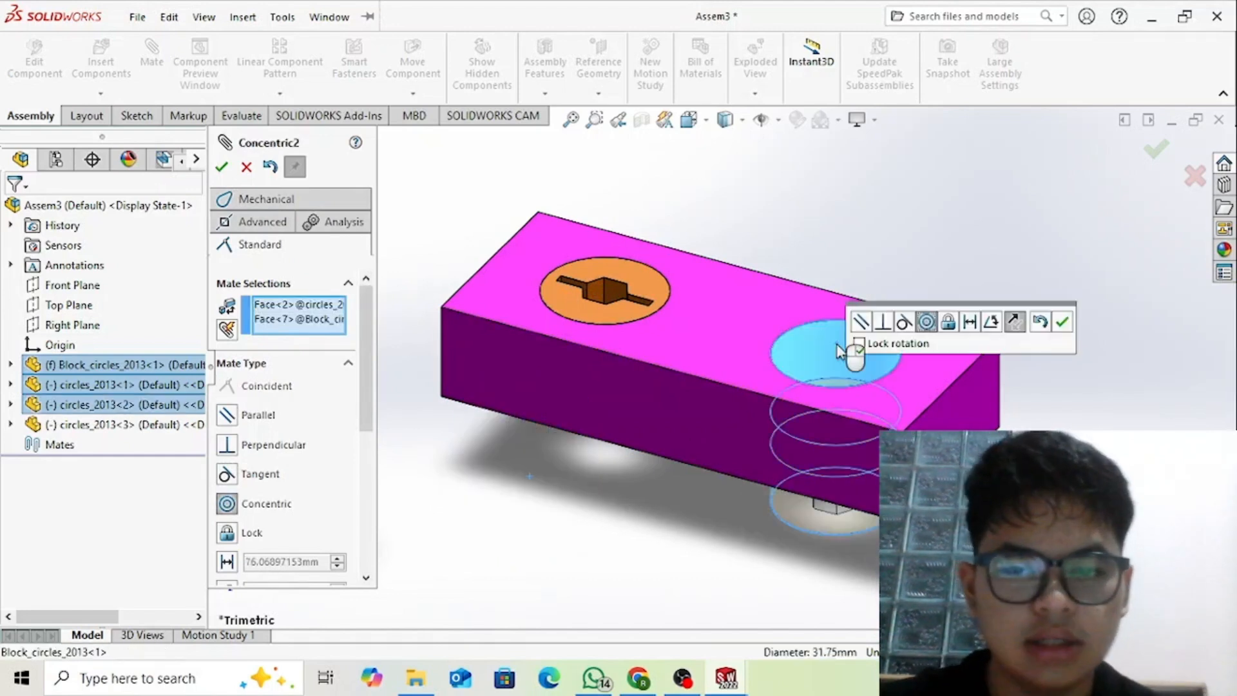
left_click(221, 168)
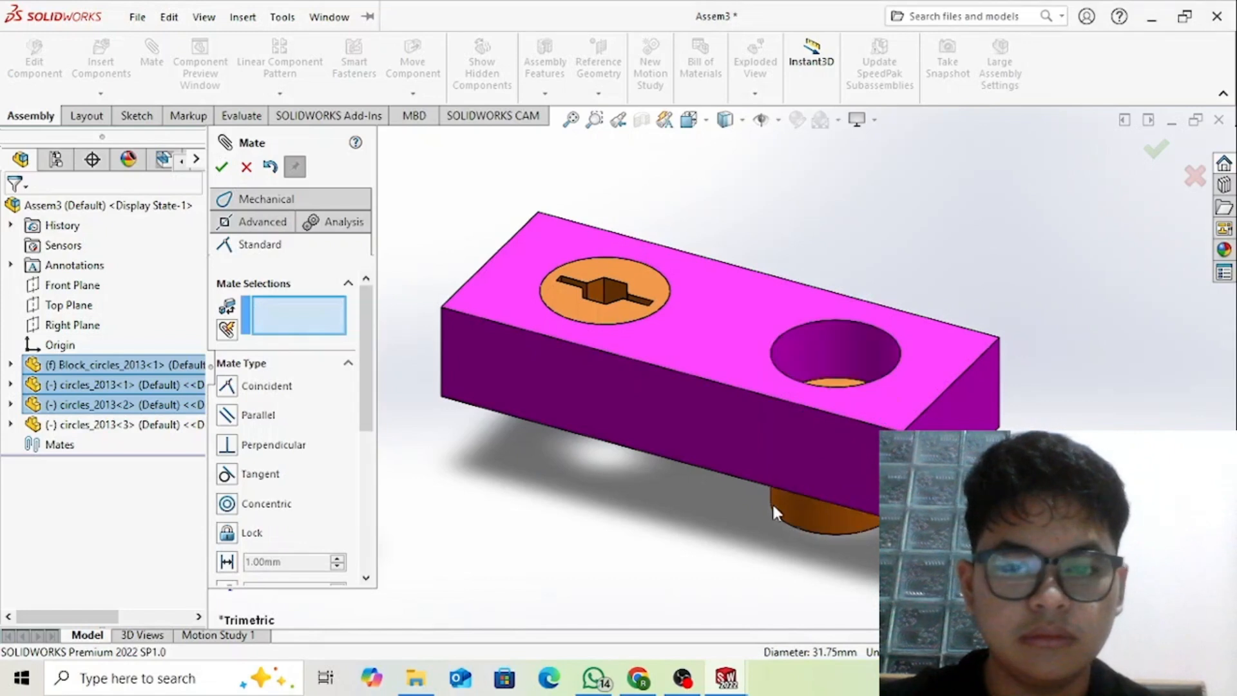
left_click_drag(808, 517, 836, 330)
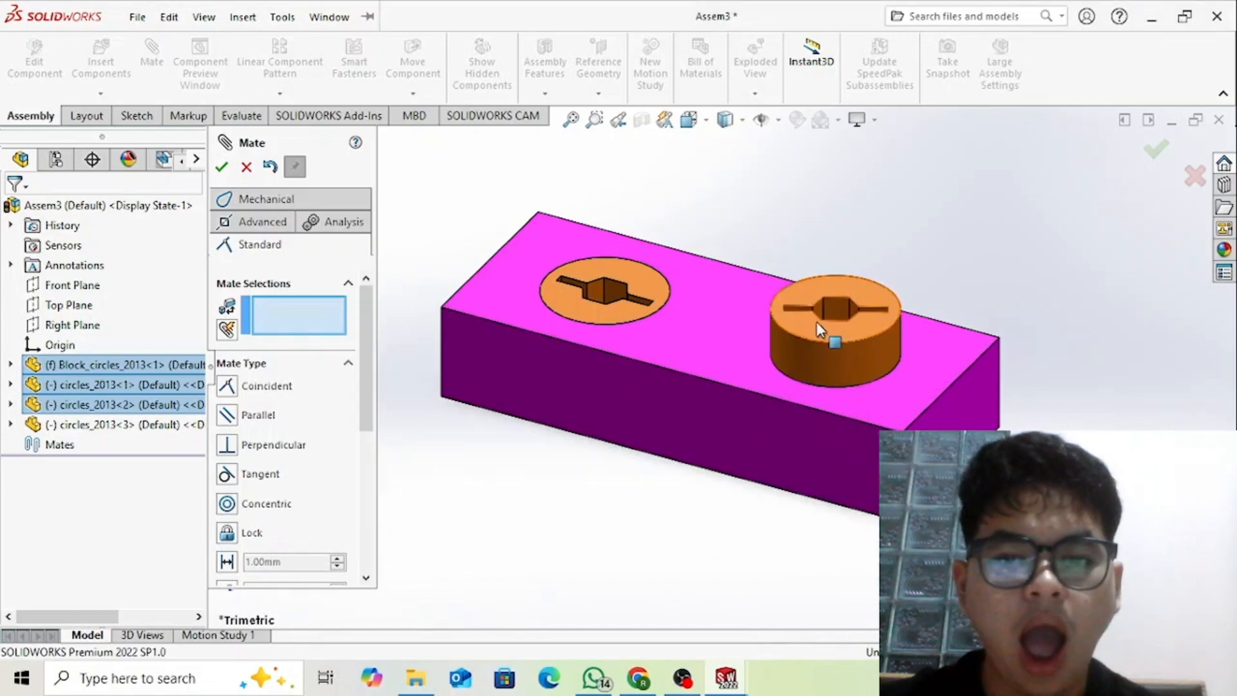
- Mate the second cylinder's top face coincident with the block's top face
left_click(819, 325)
left_click(694, 337)
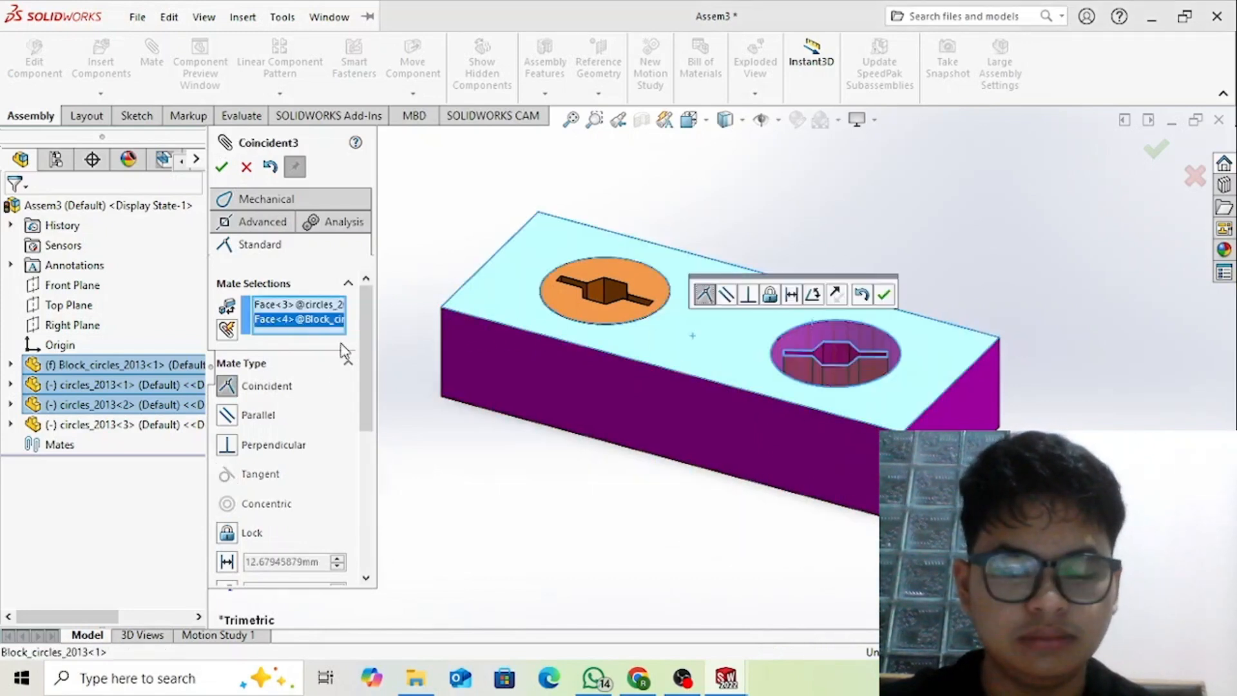
left_click(222, 167)
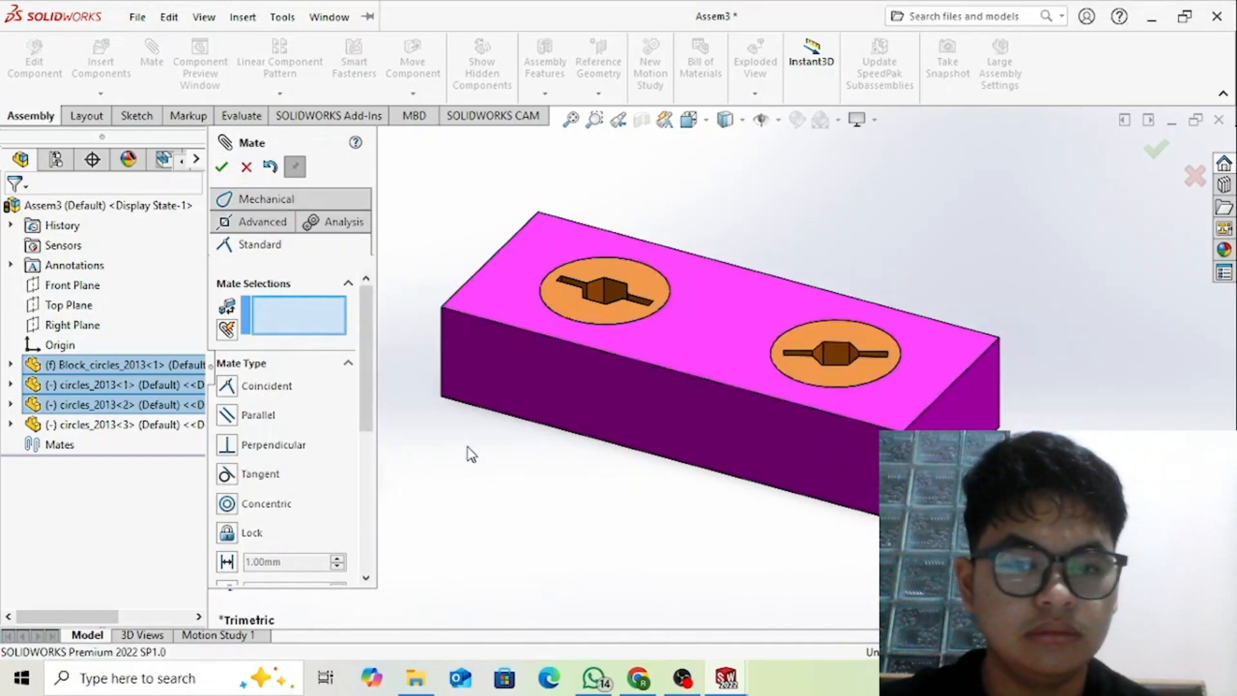
- Mate the third cylinder's outer face tangent to the block's long front face
scroll(584, 471, "up", 3)
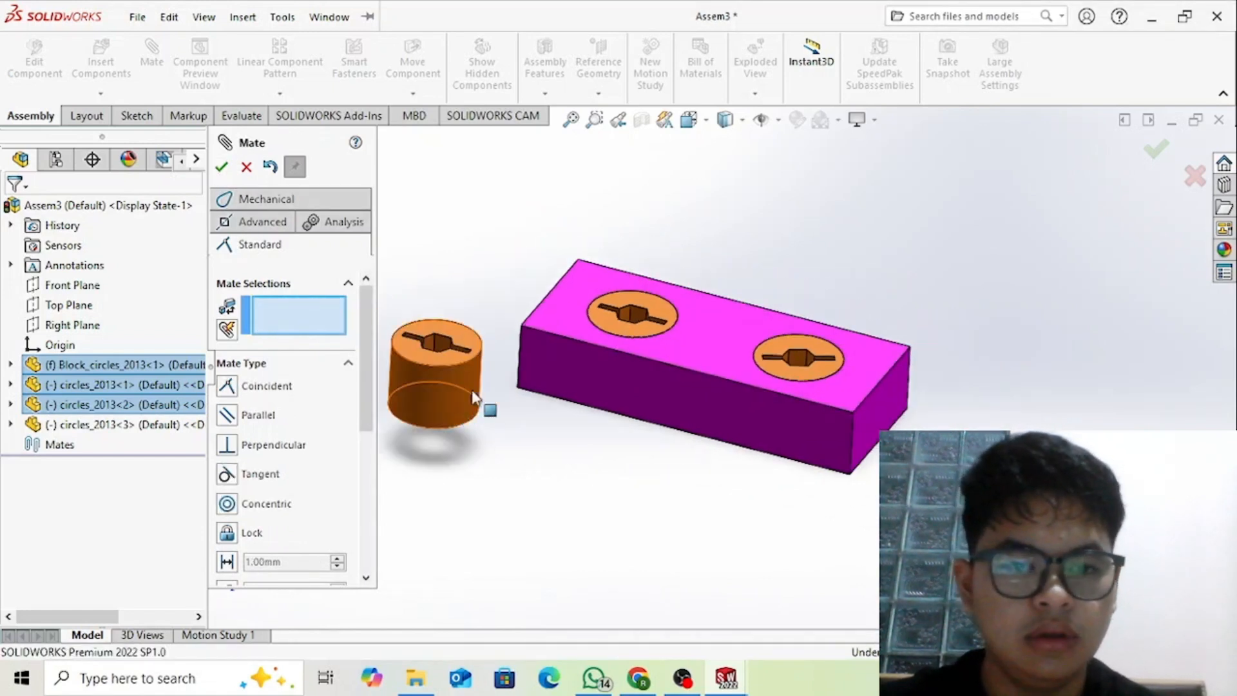
left_click(567, 375)
left_click(446, 386)
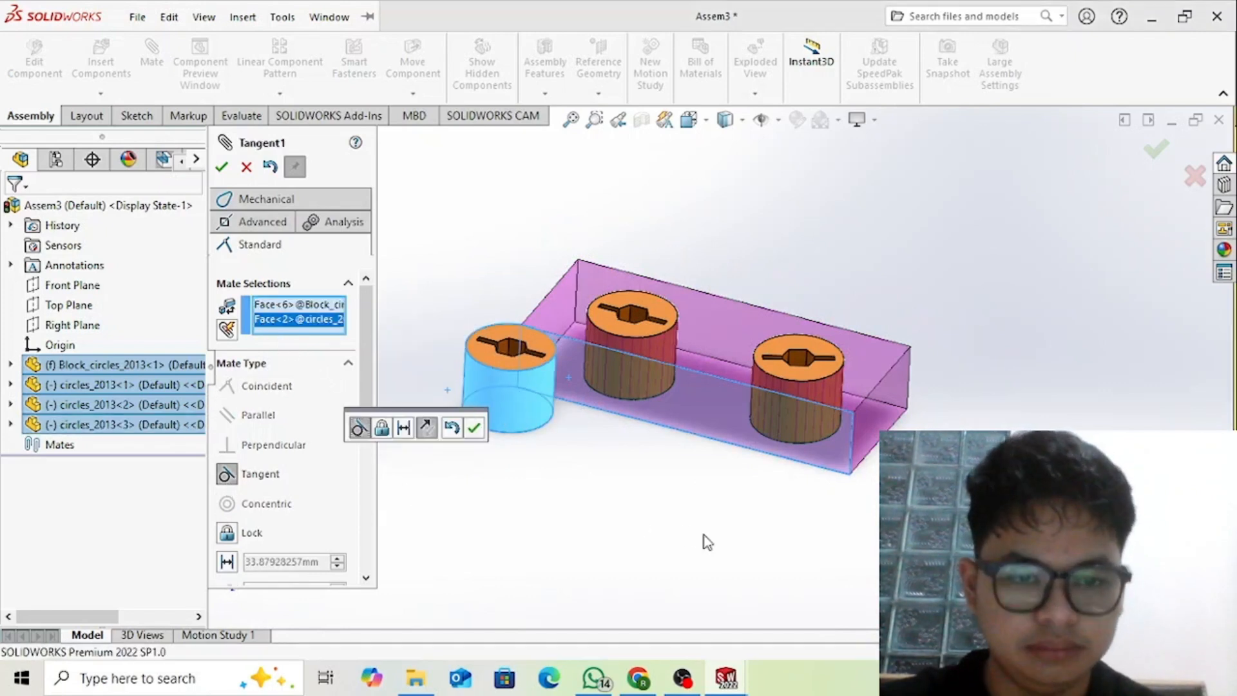
middle_click_drag(705, 539, 635, 511)
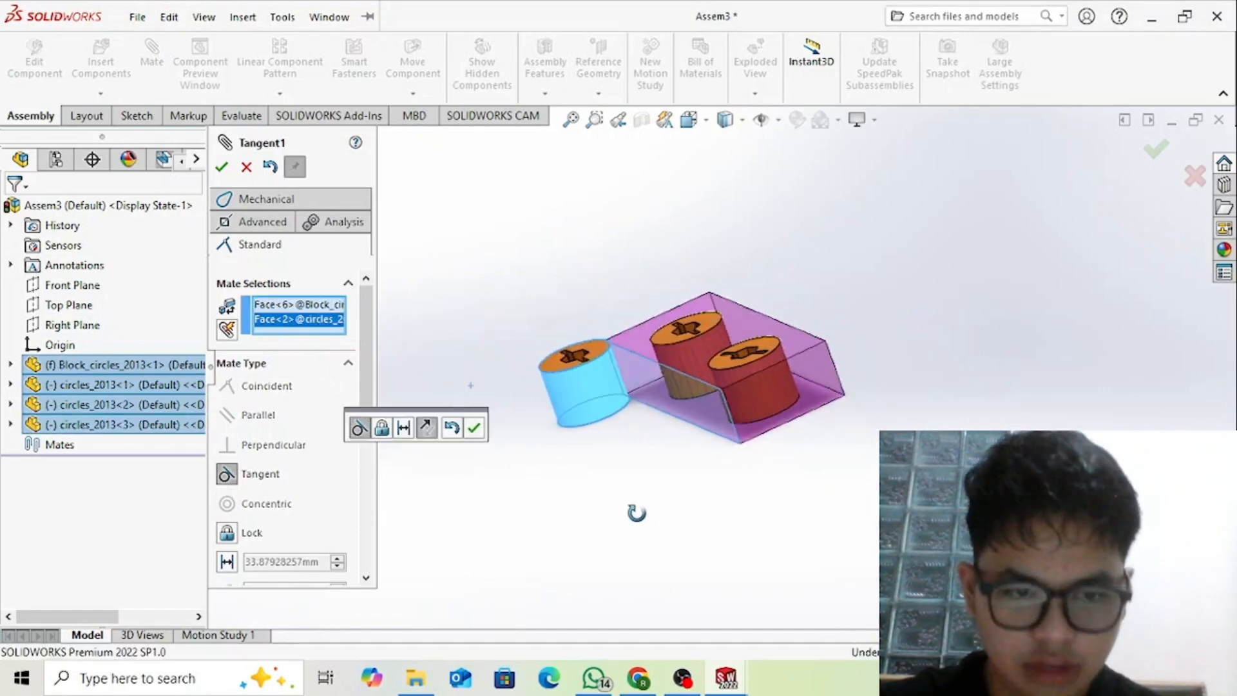
left_click(221, 167)
- Slide the third cylinder along the block's front face to try out the tangent mate, inspect it from isometric view, and finish mating
middle_click_drag(547, 417, 543, 460)
left_click_drag(592, 368, 660, 411)
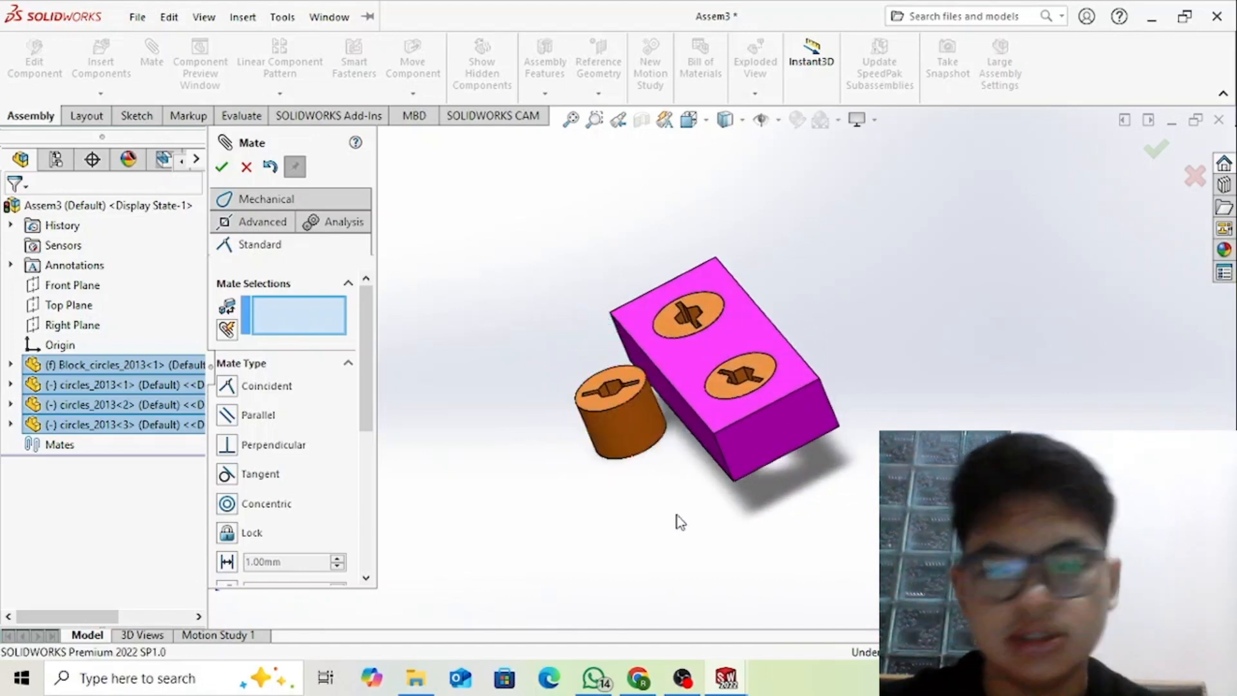
key("ctrl+7")
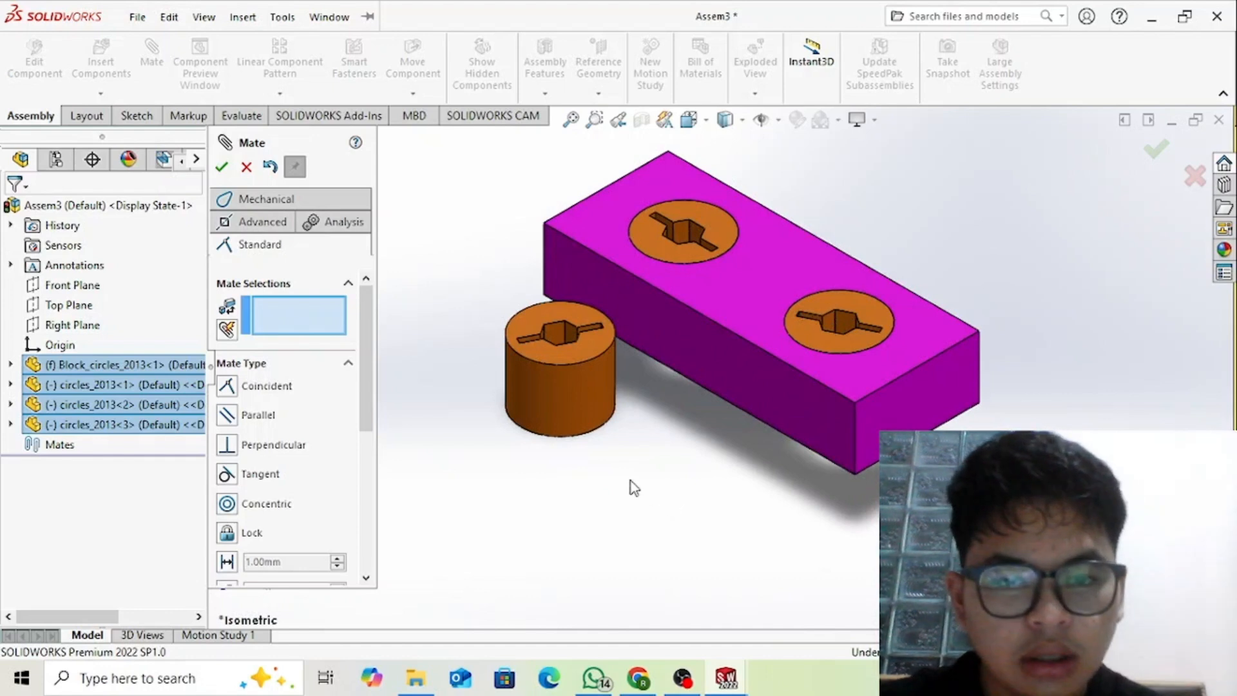
left_click_drag(580, 383, 698, 309)
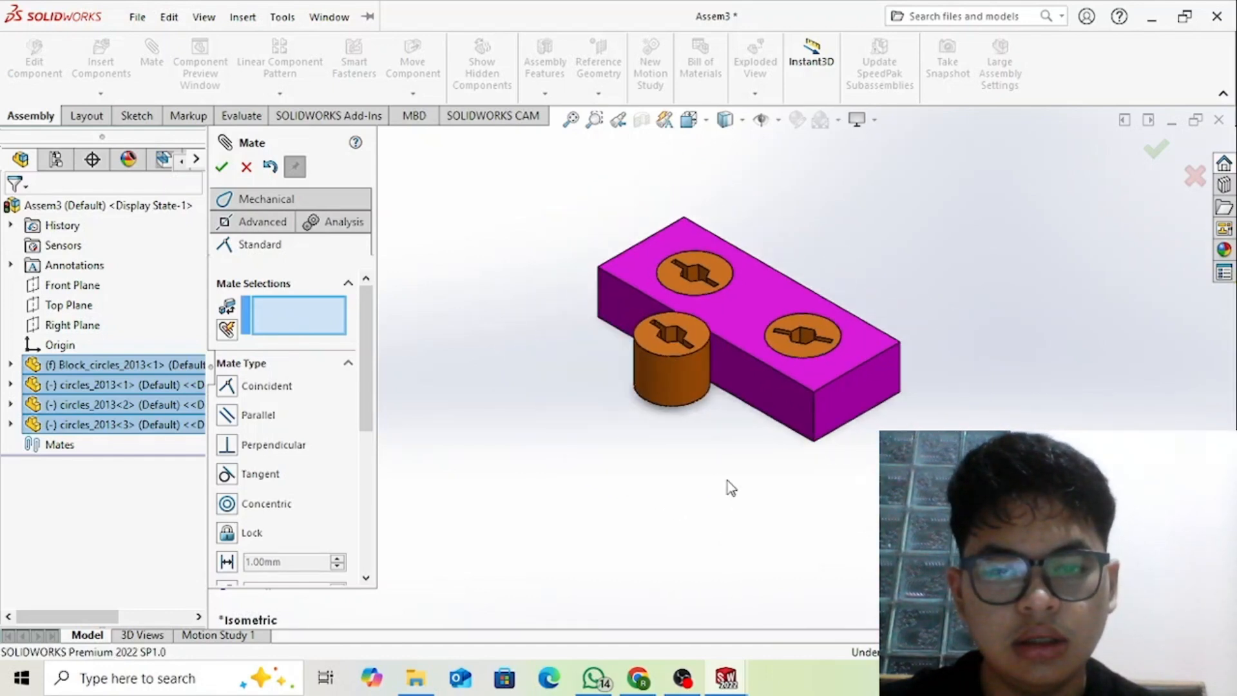
middle_click_drag(729, 486, 705, 505)
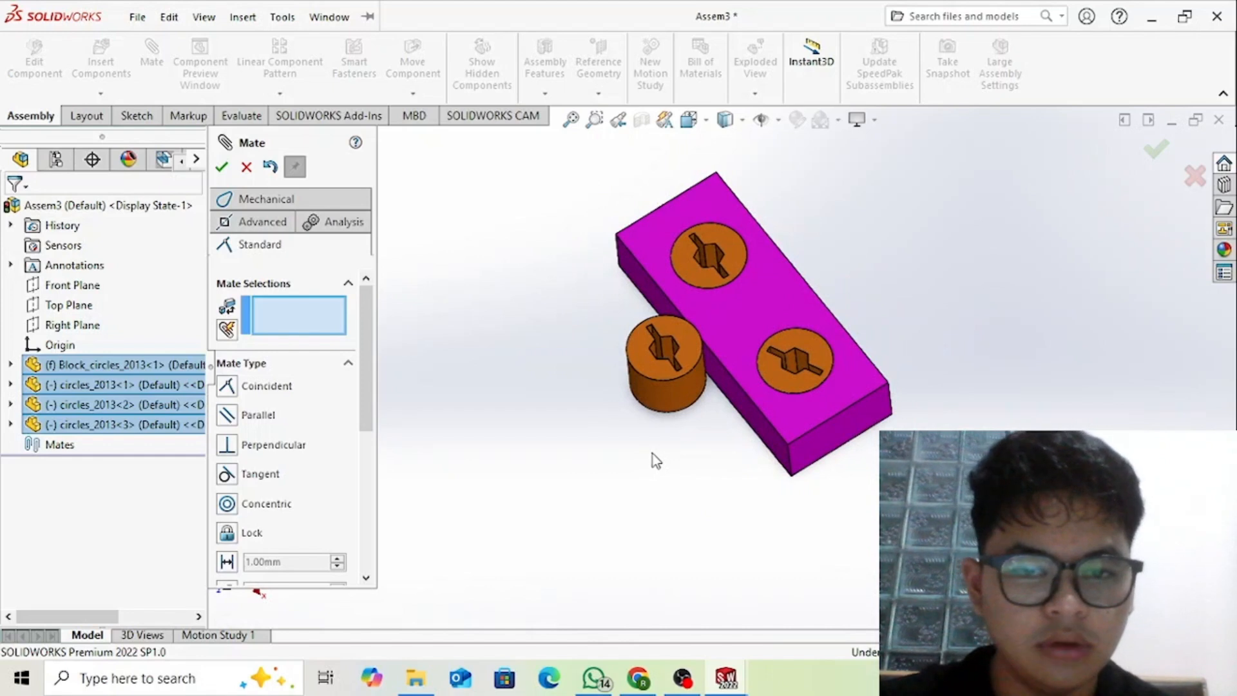
middle_click_drag(652, 454, 684, 415)
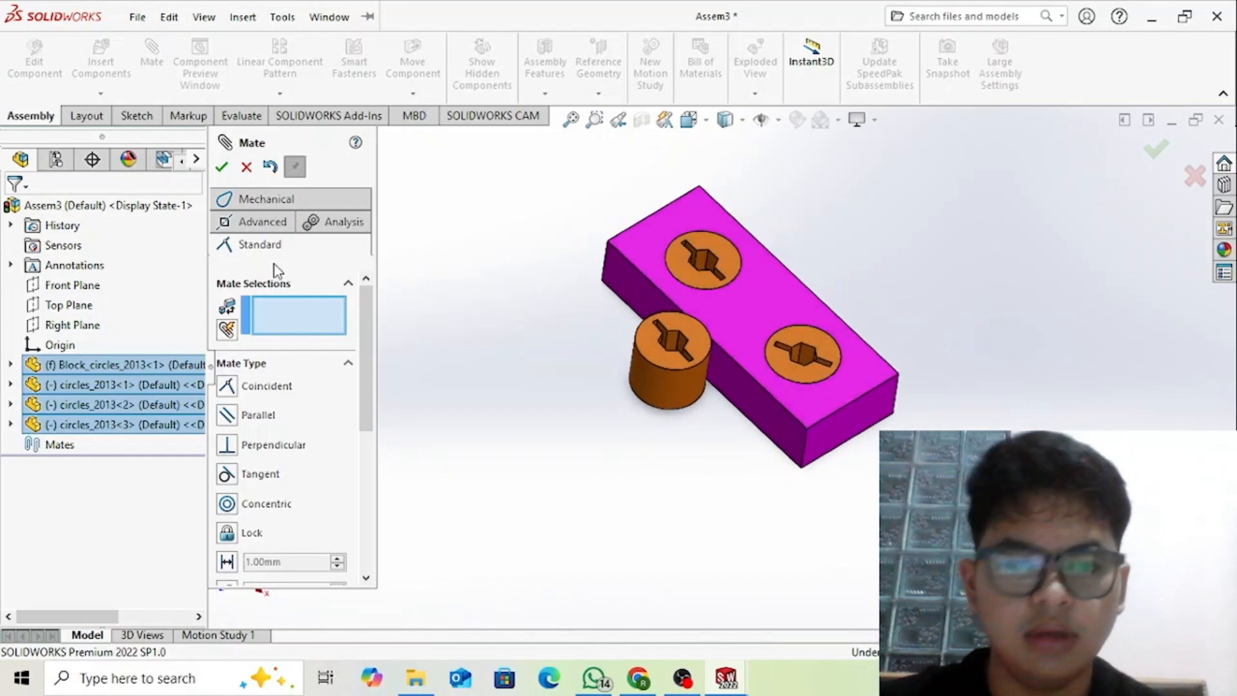
left_click(222, 169)
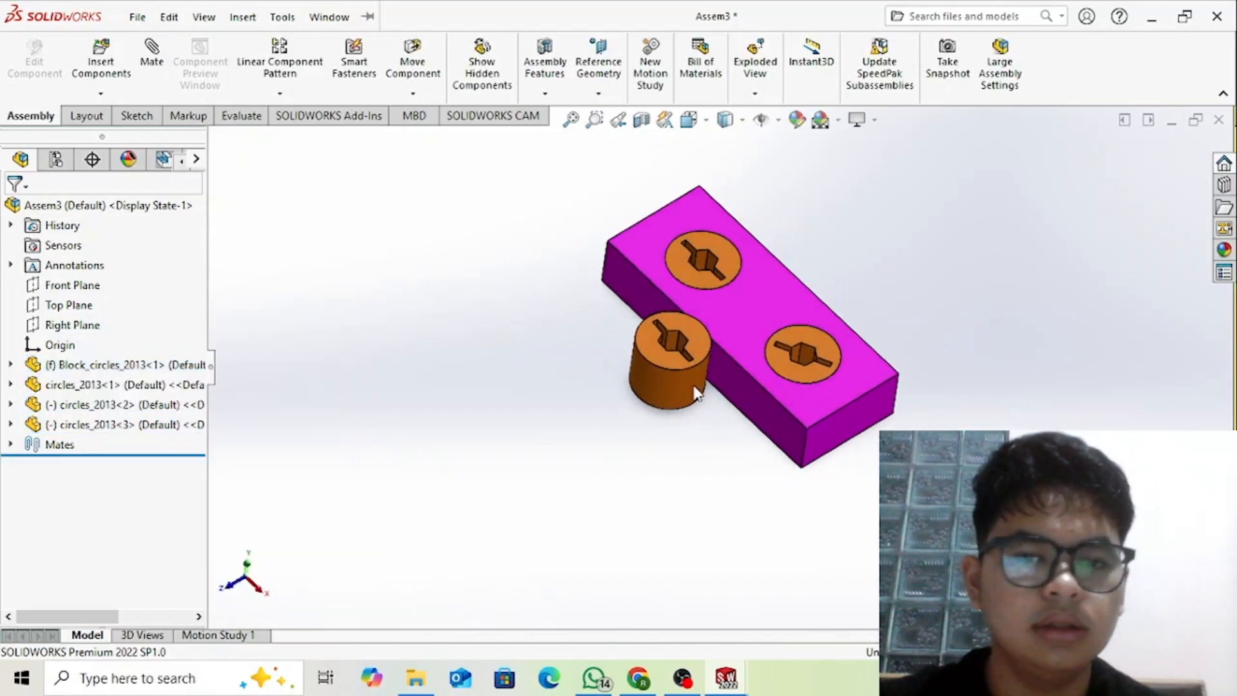
- Put away Practice_Drawing.JPG and open the part Box_Pivot_2013 from the folder "65. Assemblies_Group+Ex" in SOLIDWORKS
left_click(684, 680)
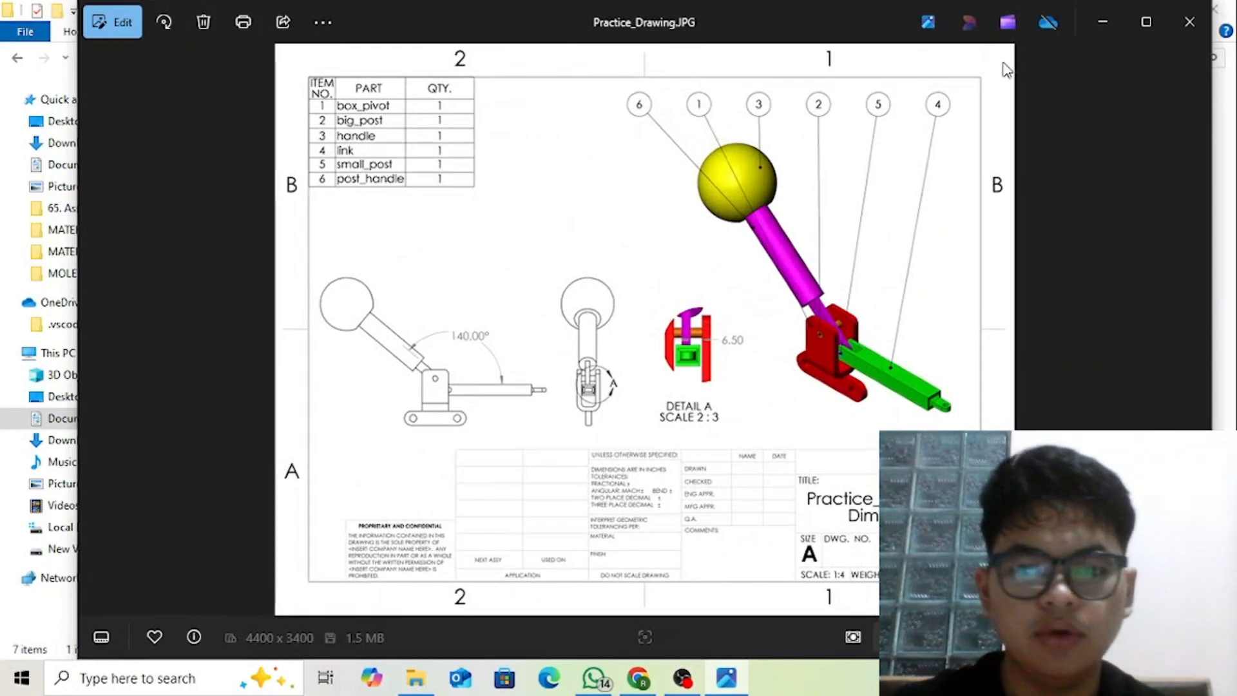
left_click(1101, 22)
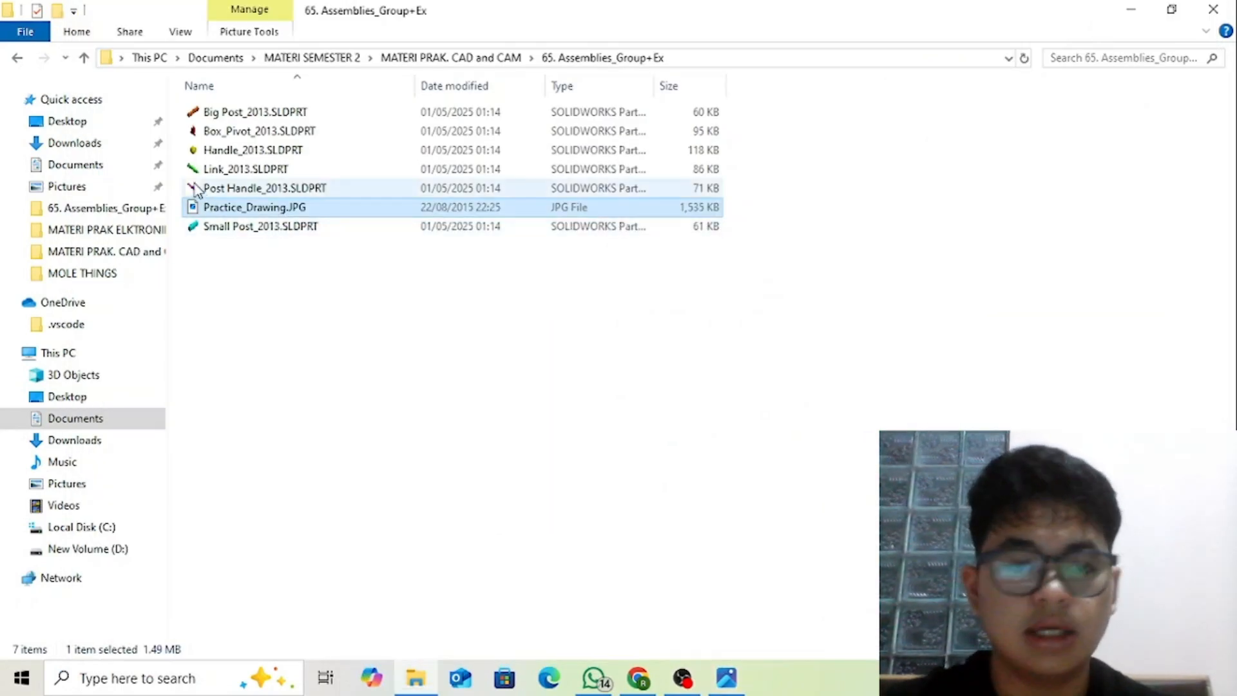
double_click(217, 132)
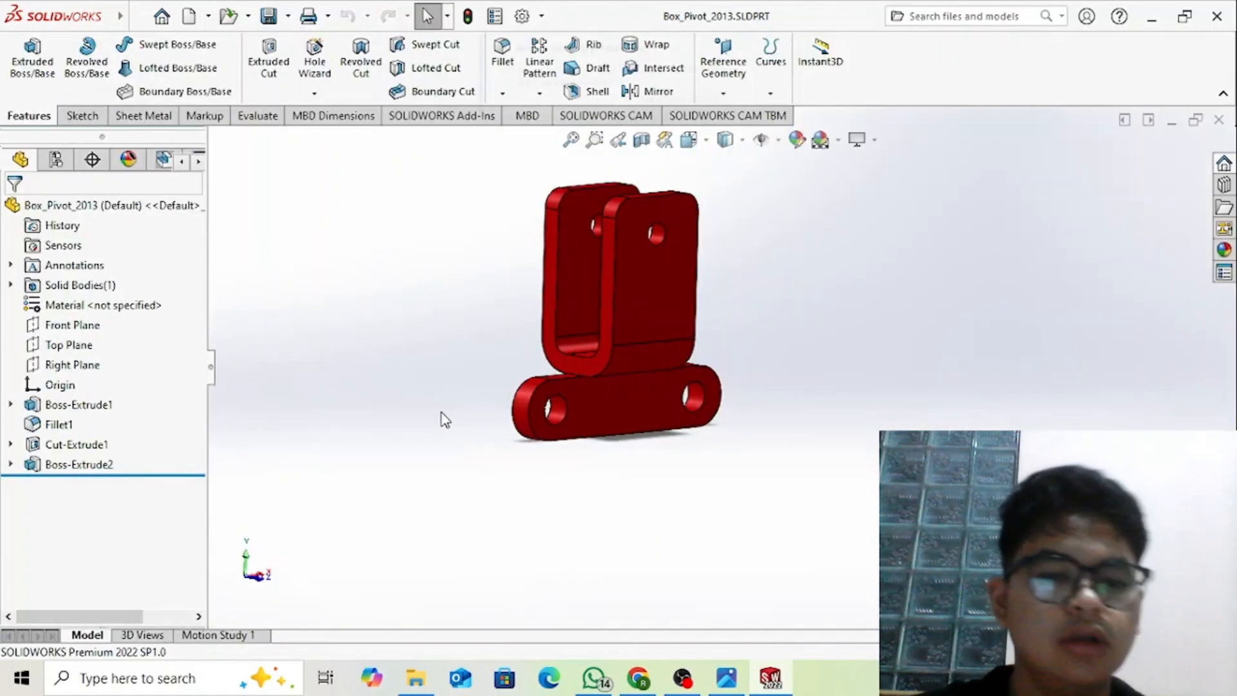
- Make a new assembly from the Box_Pivot_2013 part and place the pivot as its first component
left_click(208, 16)
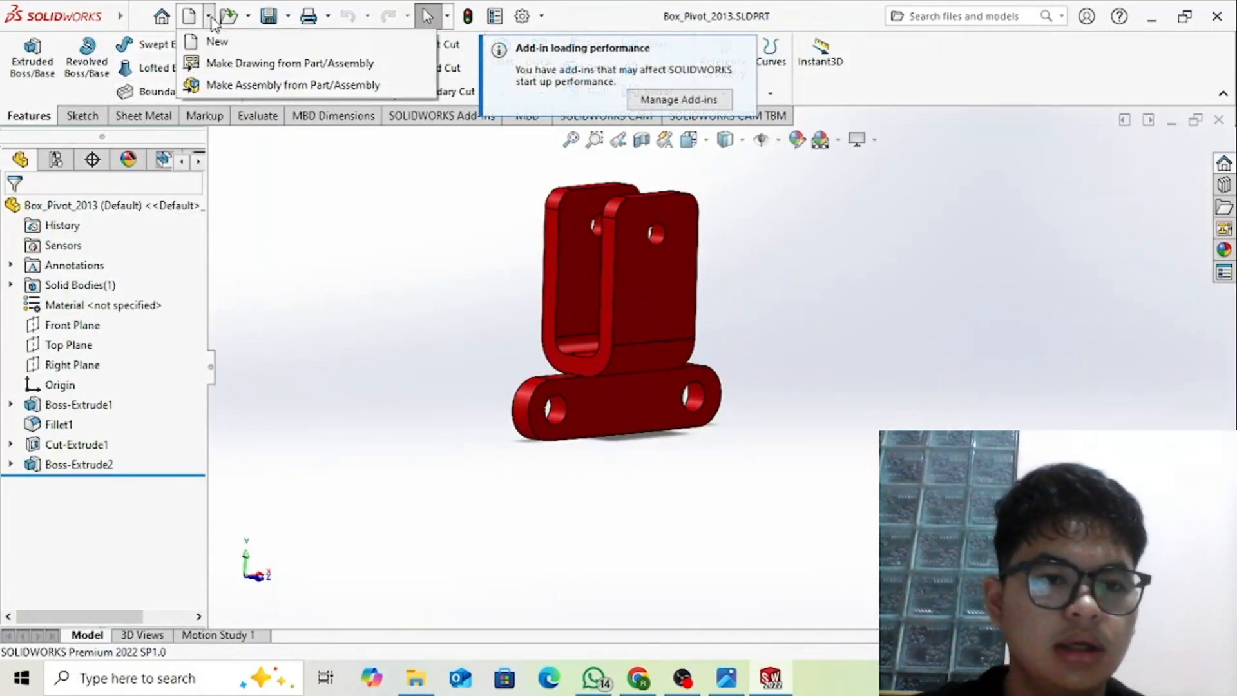
left_click(227, 90)
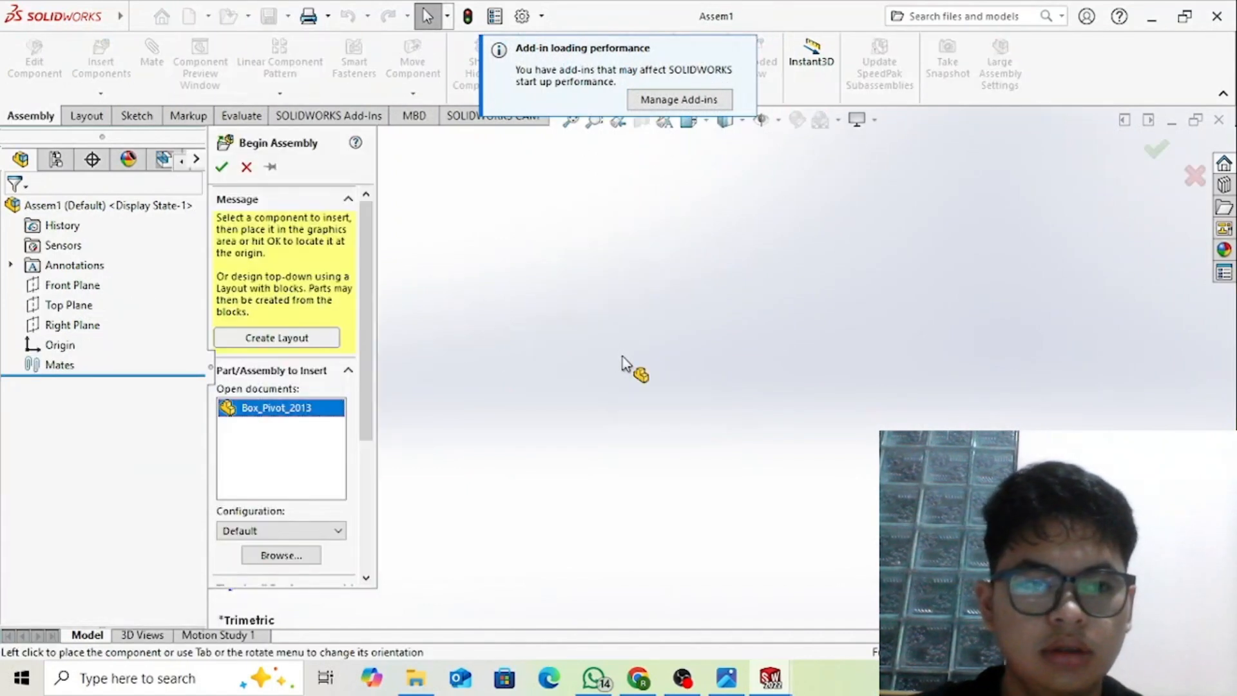
left_click(734, 345)
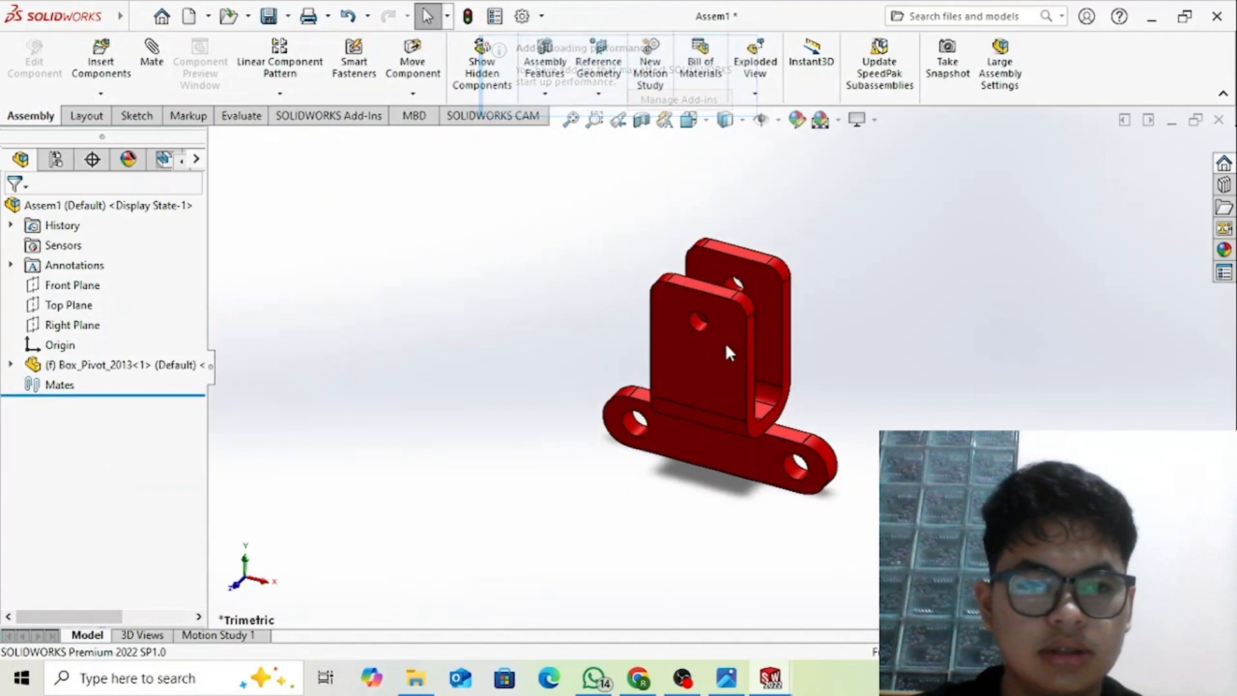
- Choose the parts Big Post_2013, Handle_2013, Link_2013, Post Handle_2013 and Small Post_2013 for insertion into the assembly
left_click(101, 57)
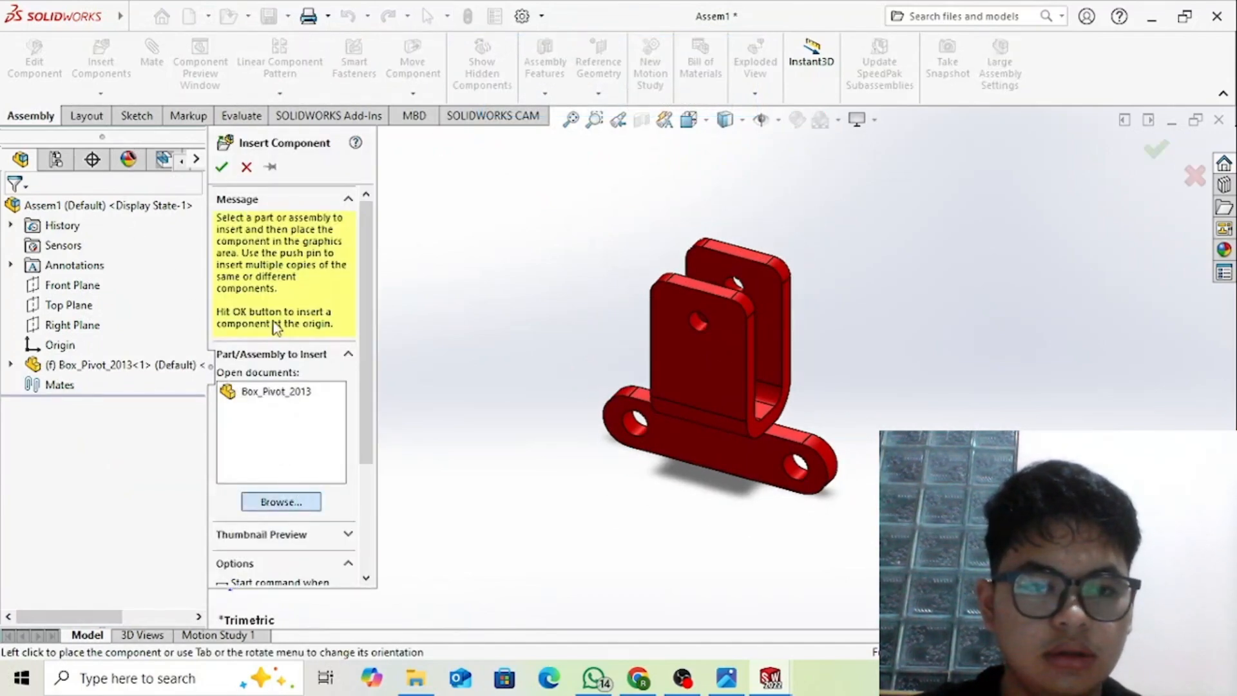
left_click_drag(303, 264, 224, 139)
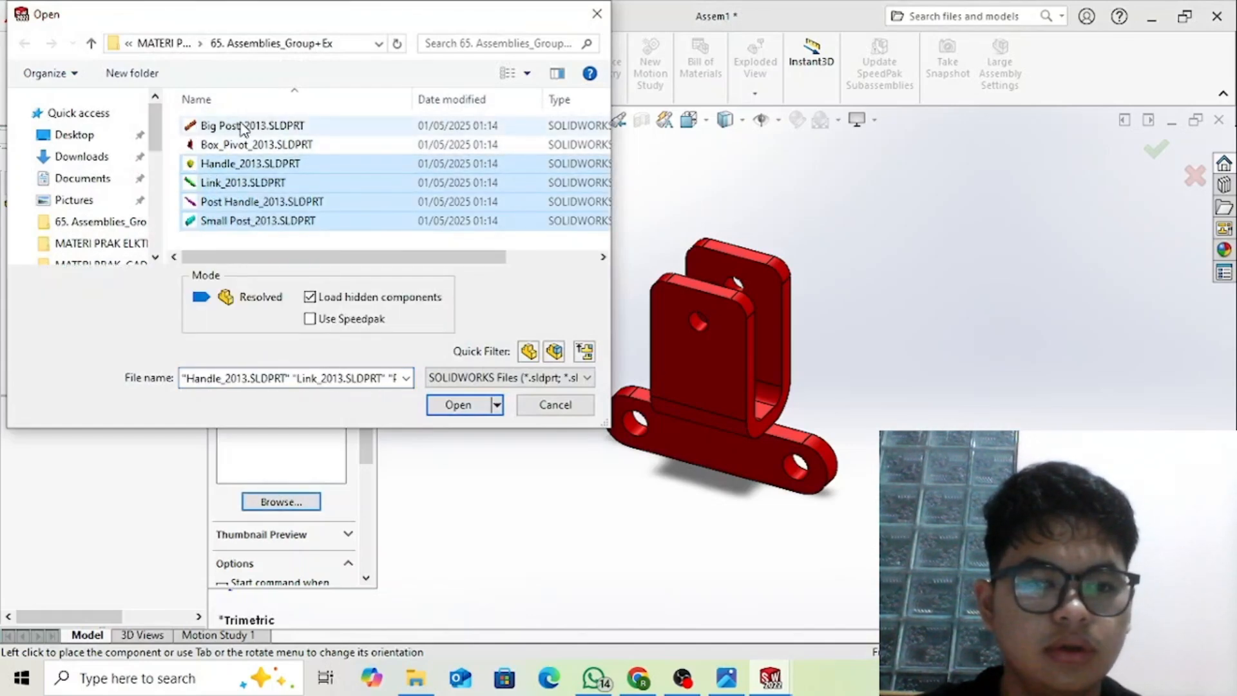
left_click(242, 126, "ctrl")
left_click(459, 404)
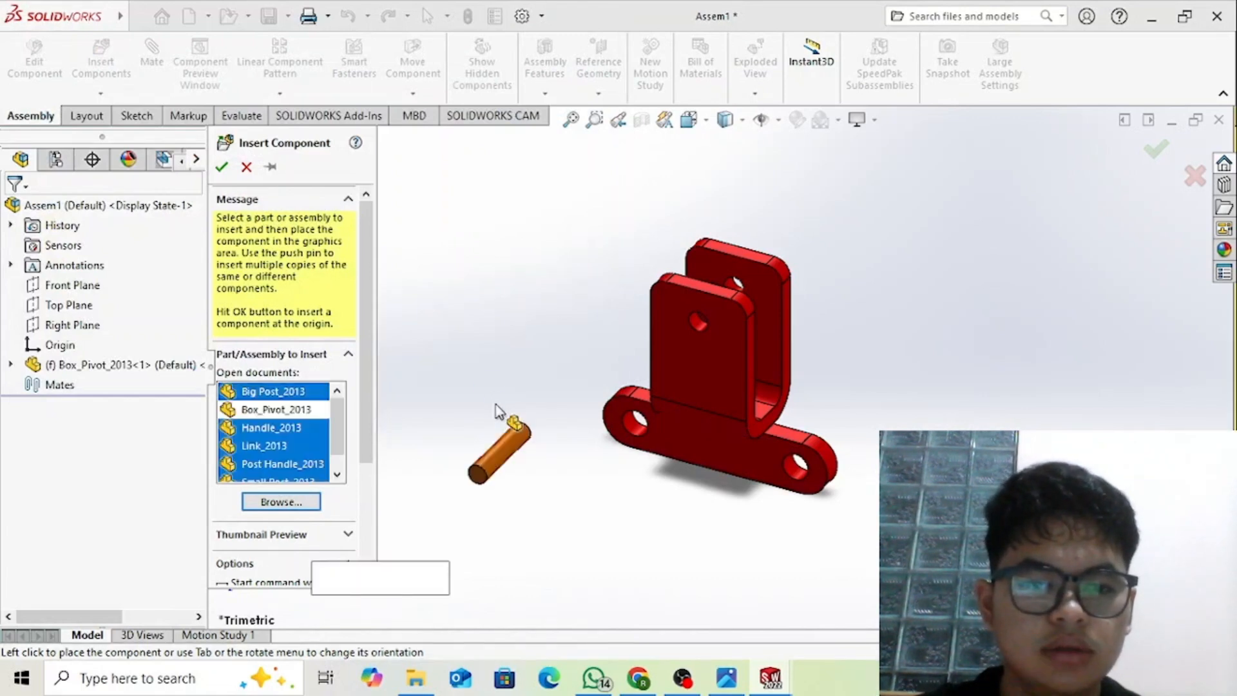
- Place the big post, ball handle, link, post handle and small post in free positions around the box pivot
left_click(501, 414)
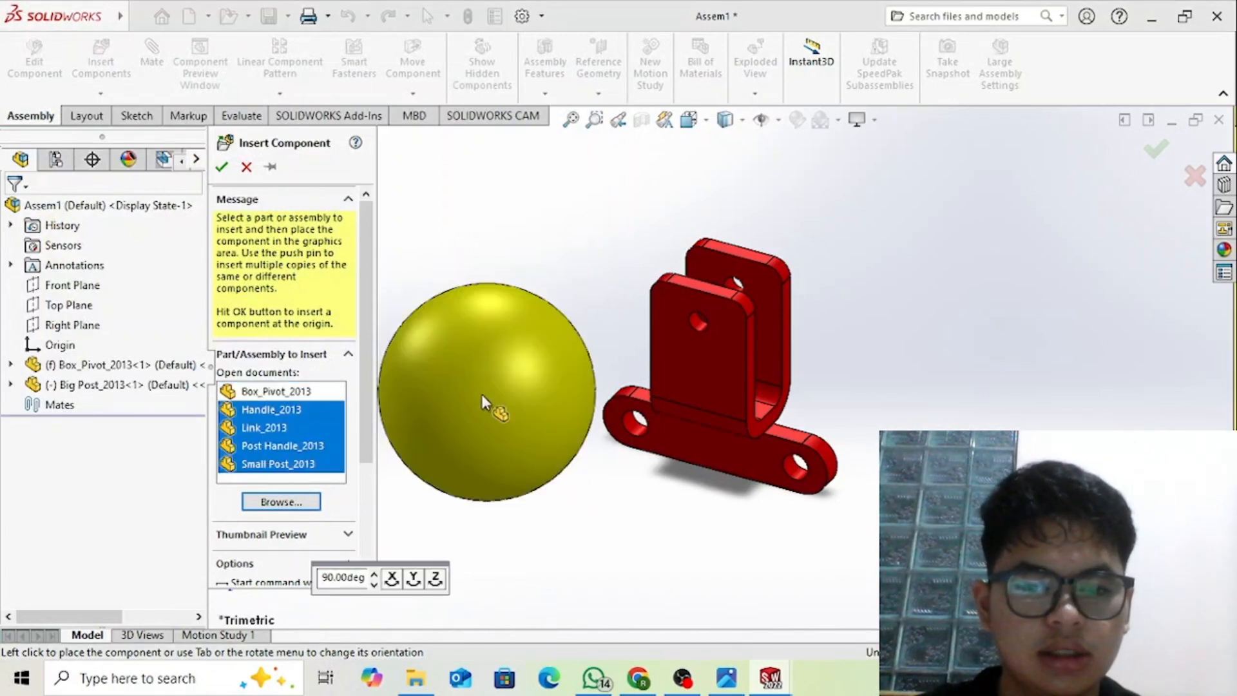
left_click(582, 482)
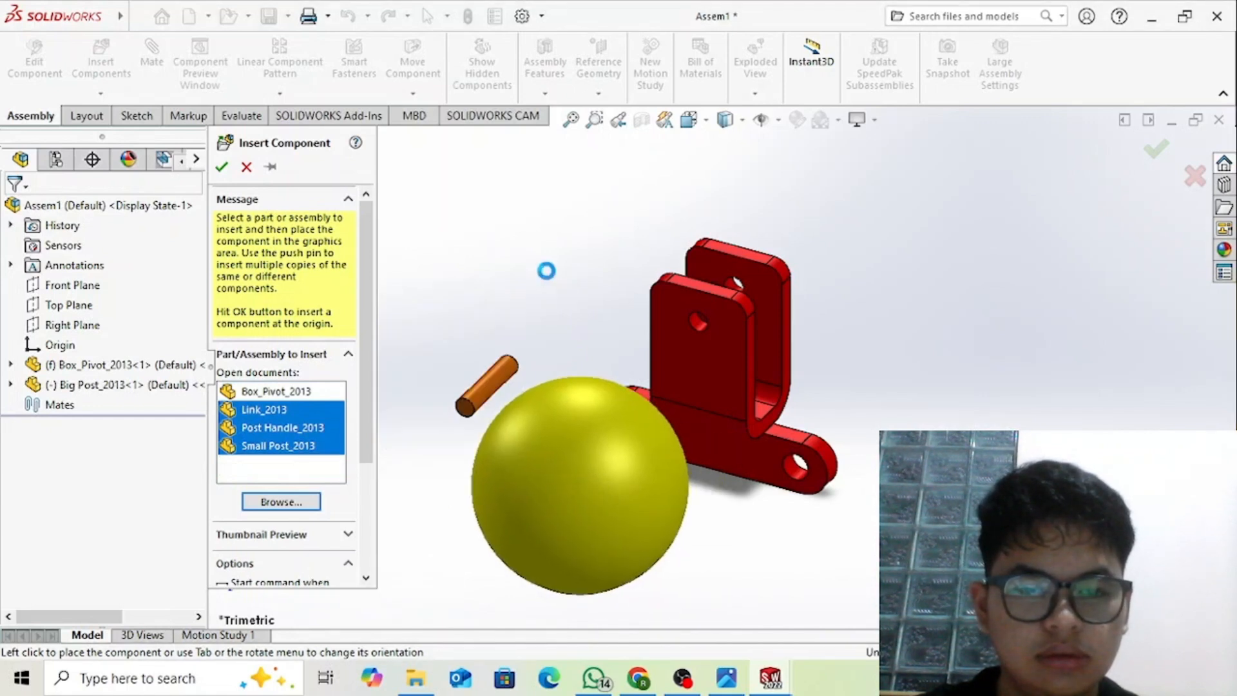
left_click(775, 280)
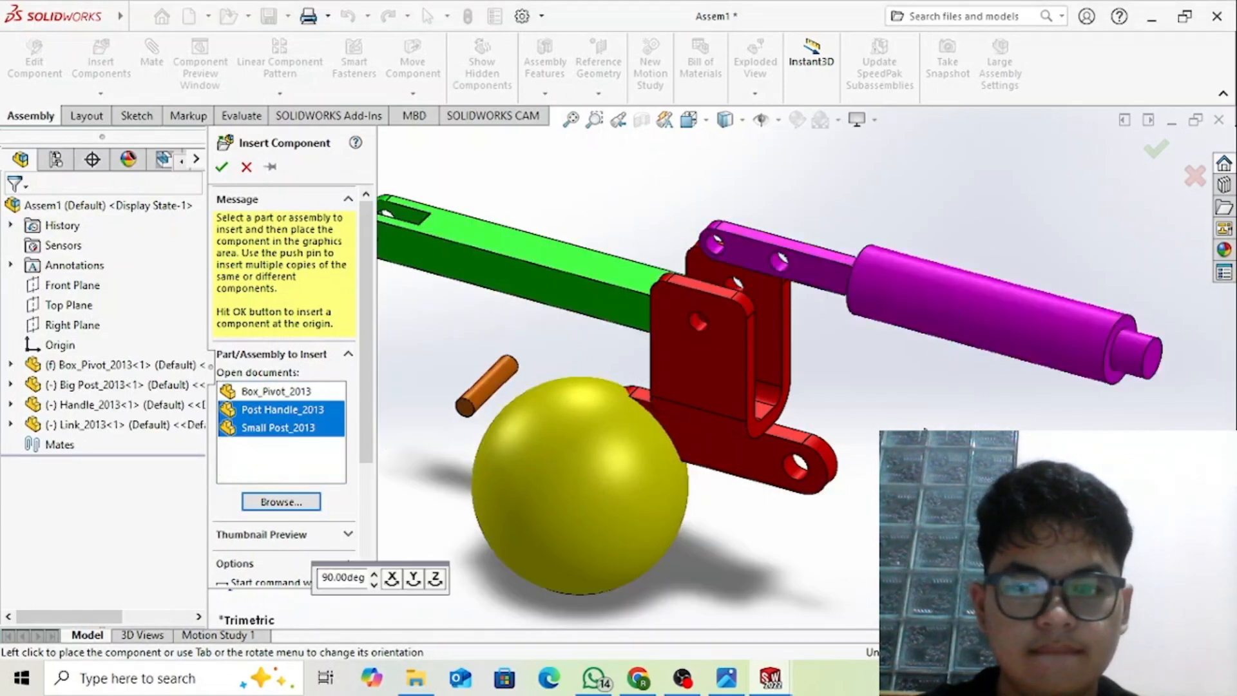
left_click(930, 295)
left_click(707, 380)
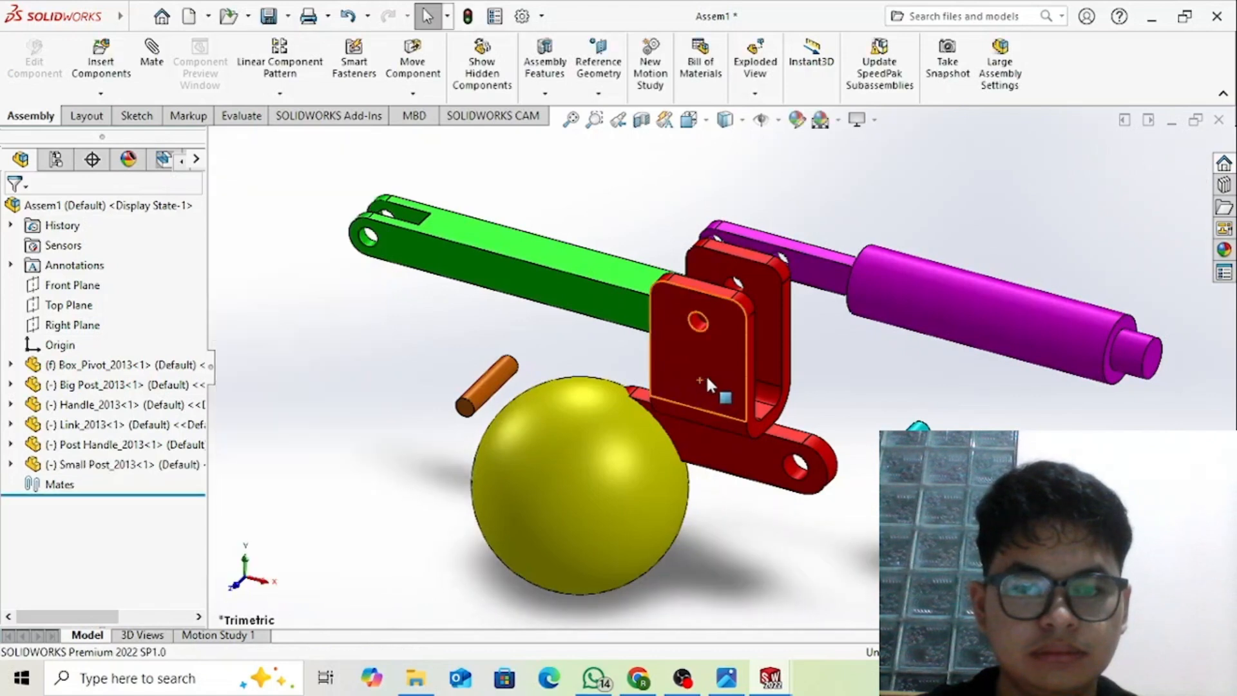
- Mate the big post's cylindrical face concentric with the upper hole of the box pivot
left_click(491, 392)
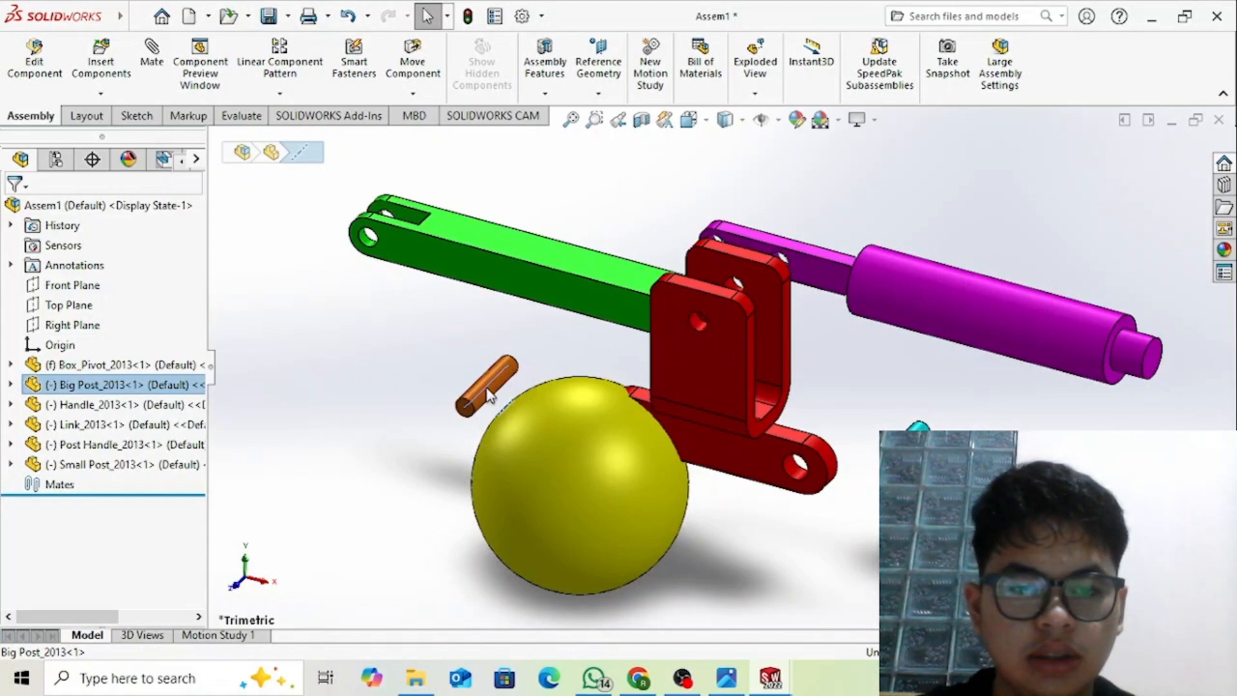
left_click(493, 403)
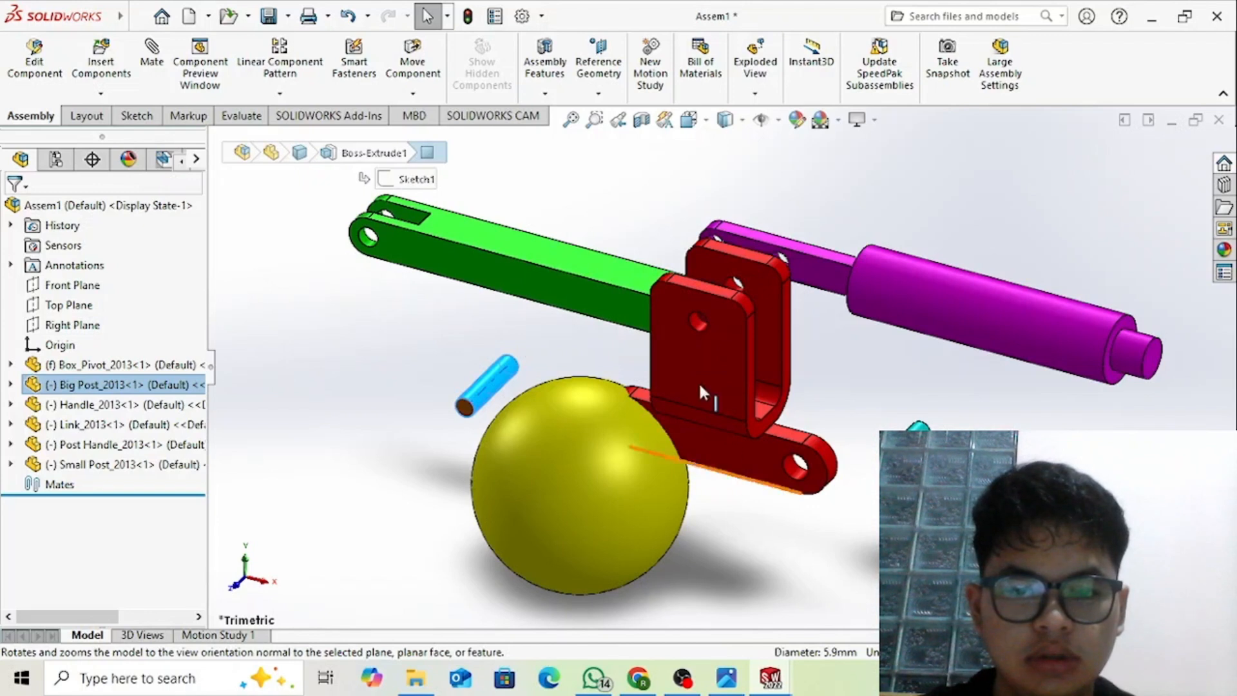
left_click(699, 322)
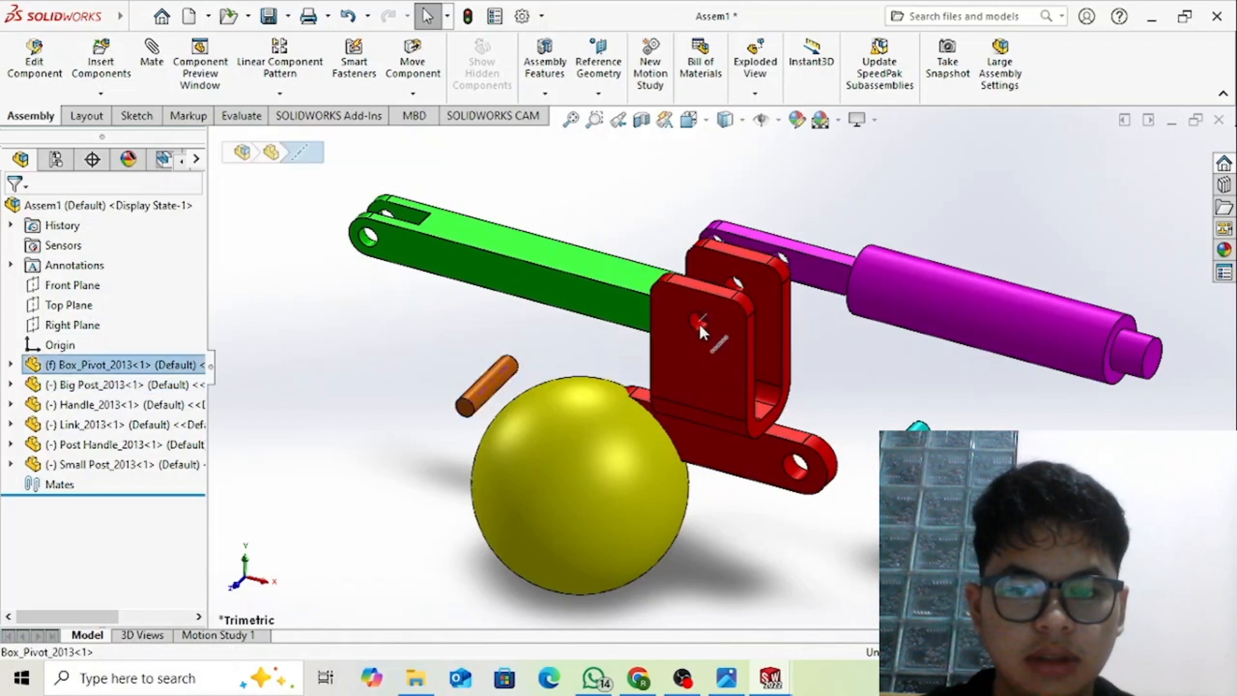
left_click(493, 399)
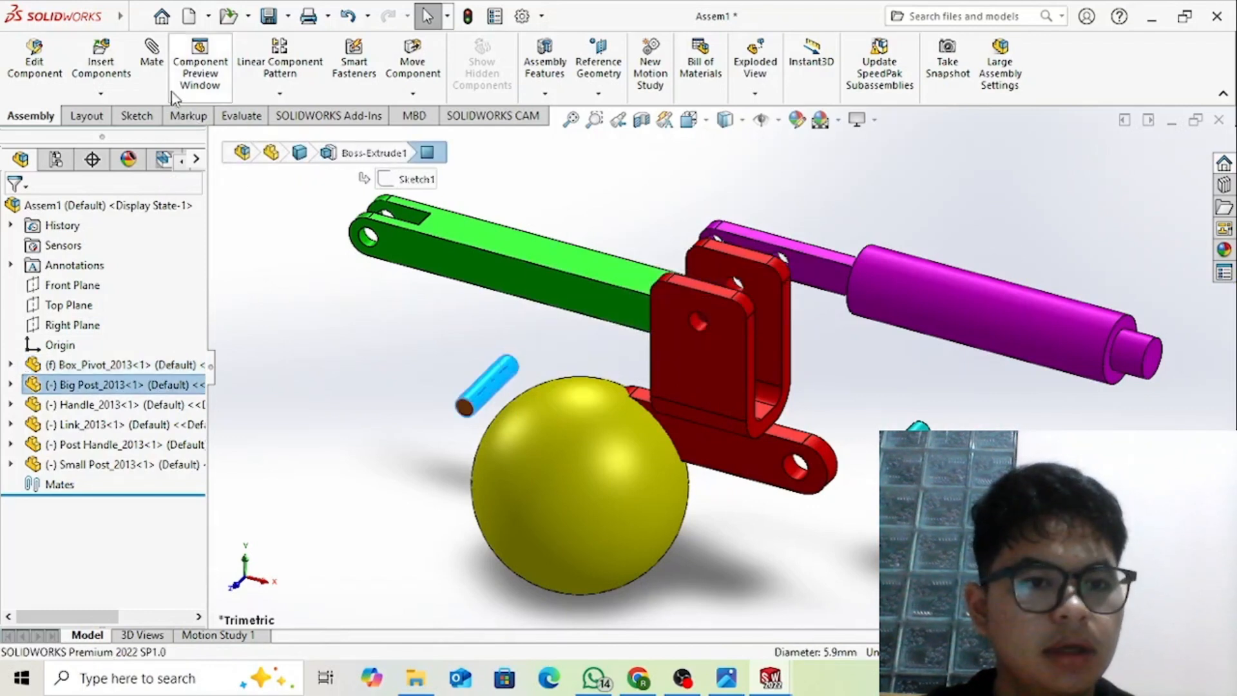
left_click(697, 323)
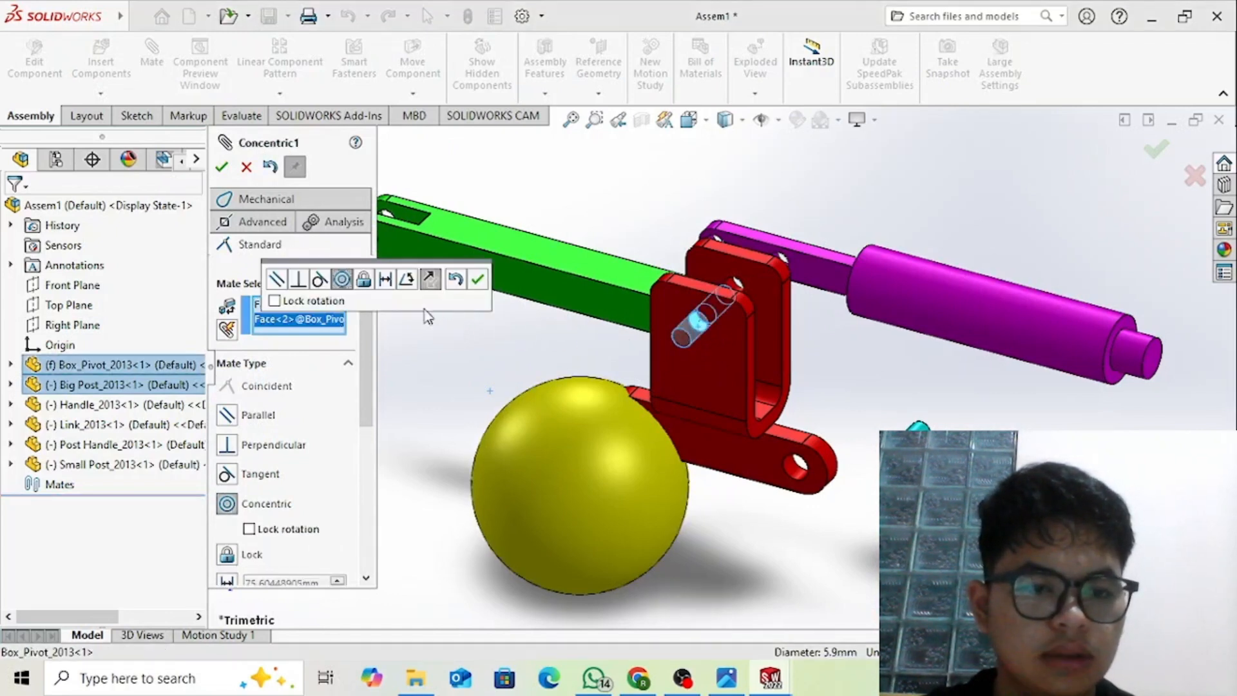
left_click(222, 169)
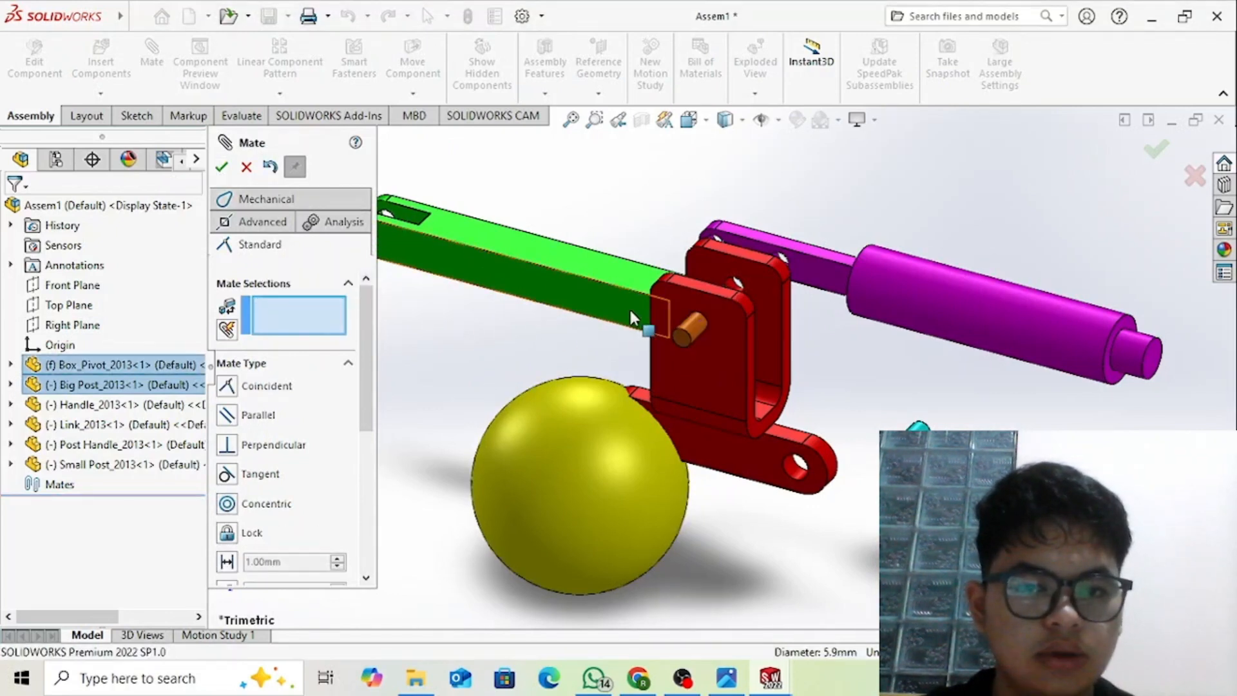
- Mate the big post's front end face coincident with the outer face of the box pivot's front plate
left_click(680, 340)
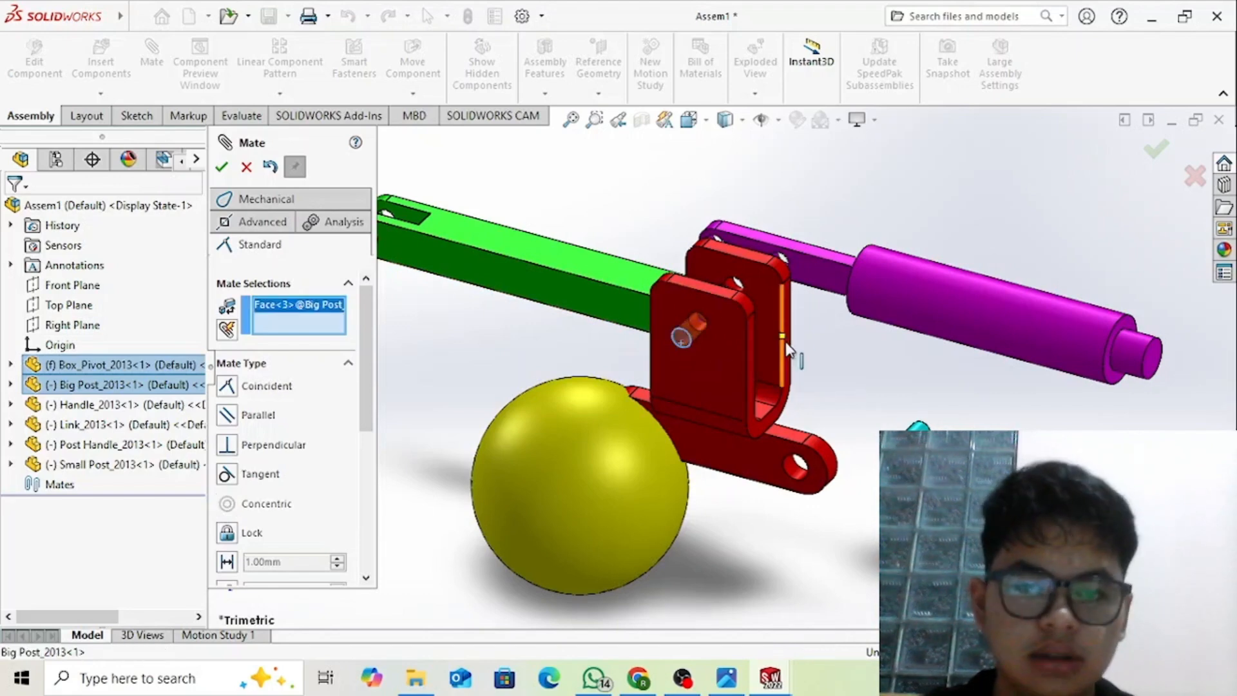
scroll(660, 387, "down", 3)
left_click(655, 401)
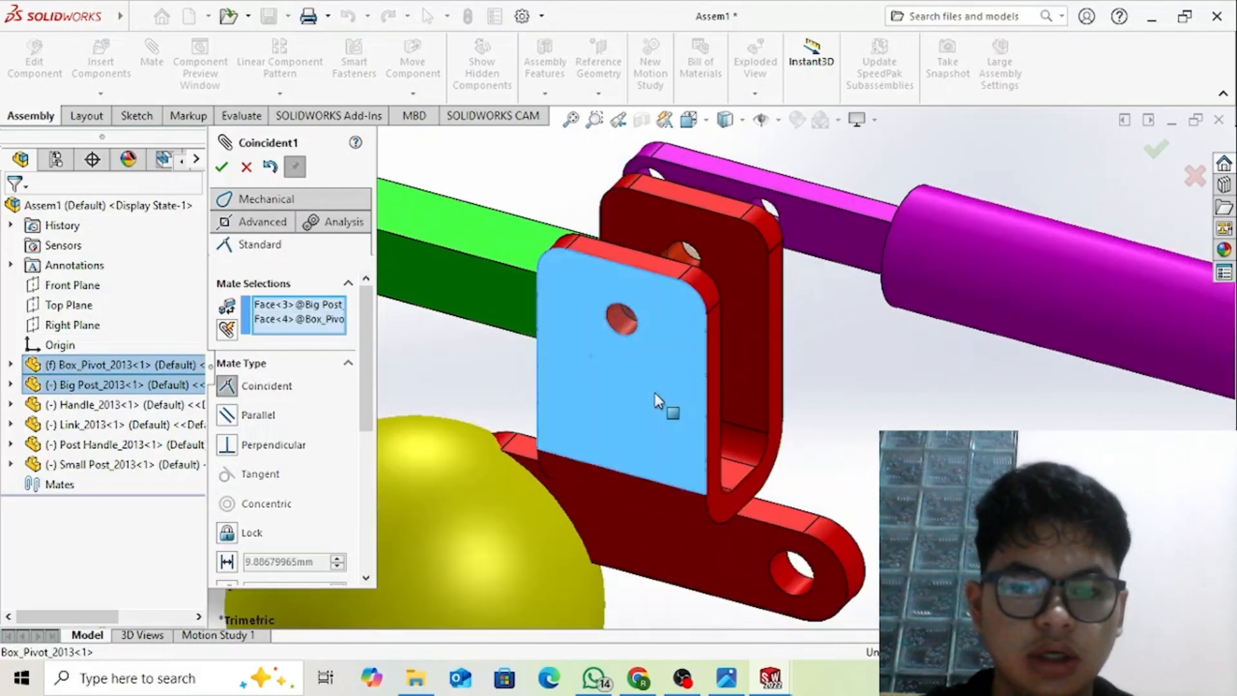
left_click(222, 169)
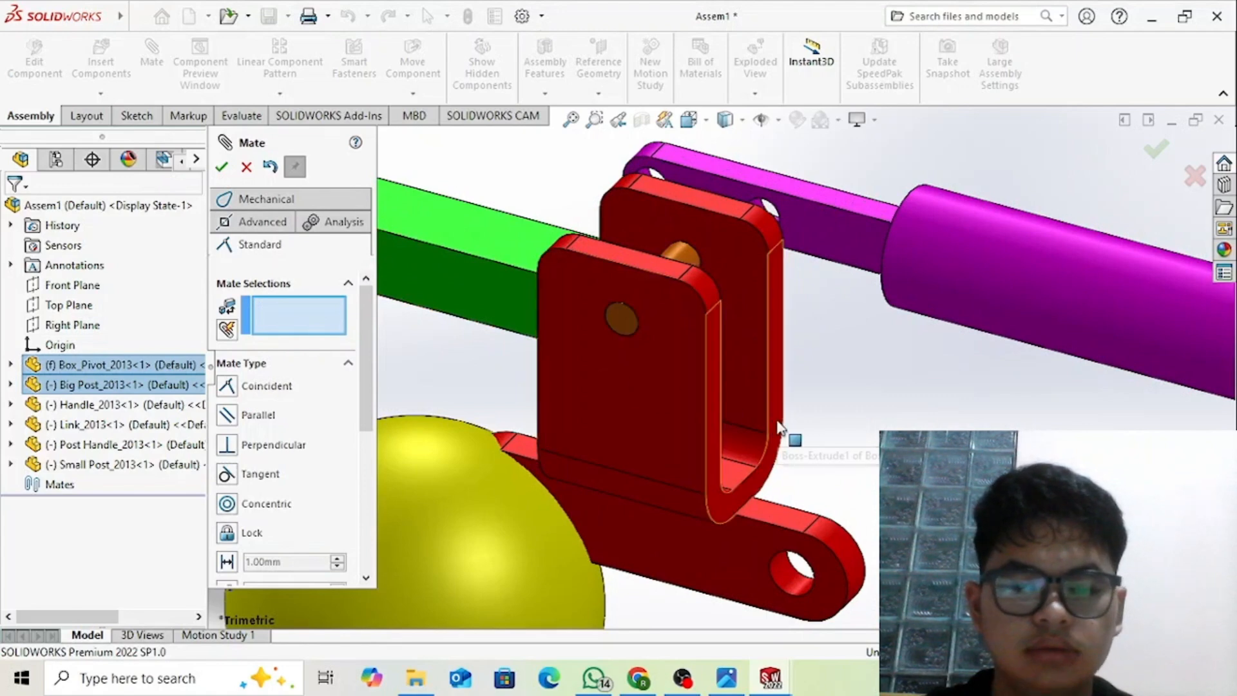
- Move the green link clear of the box pivot to a free spot beyond the post handle
middle_click_drag(597, 370, 727, 385)
scroll(727, 385, "up", 5)
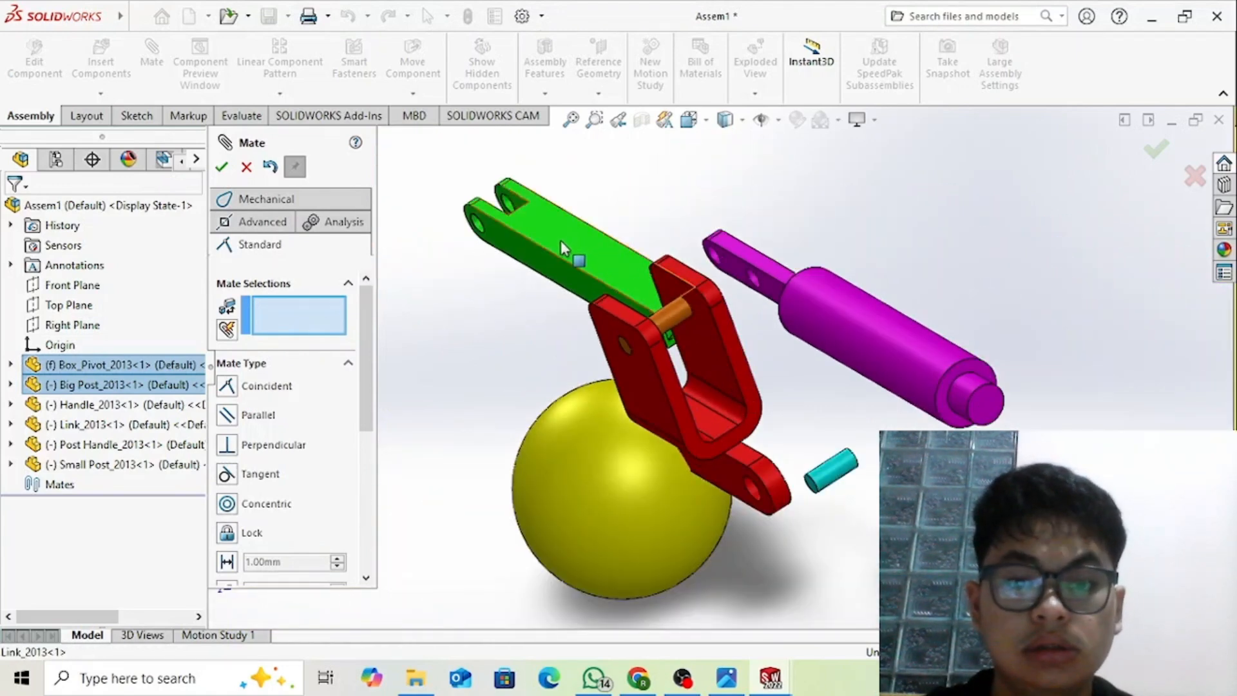
left_click_drag(561, 241, 1028, 223)
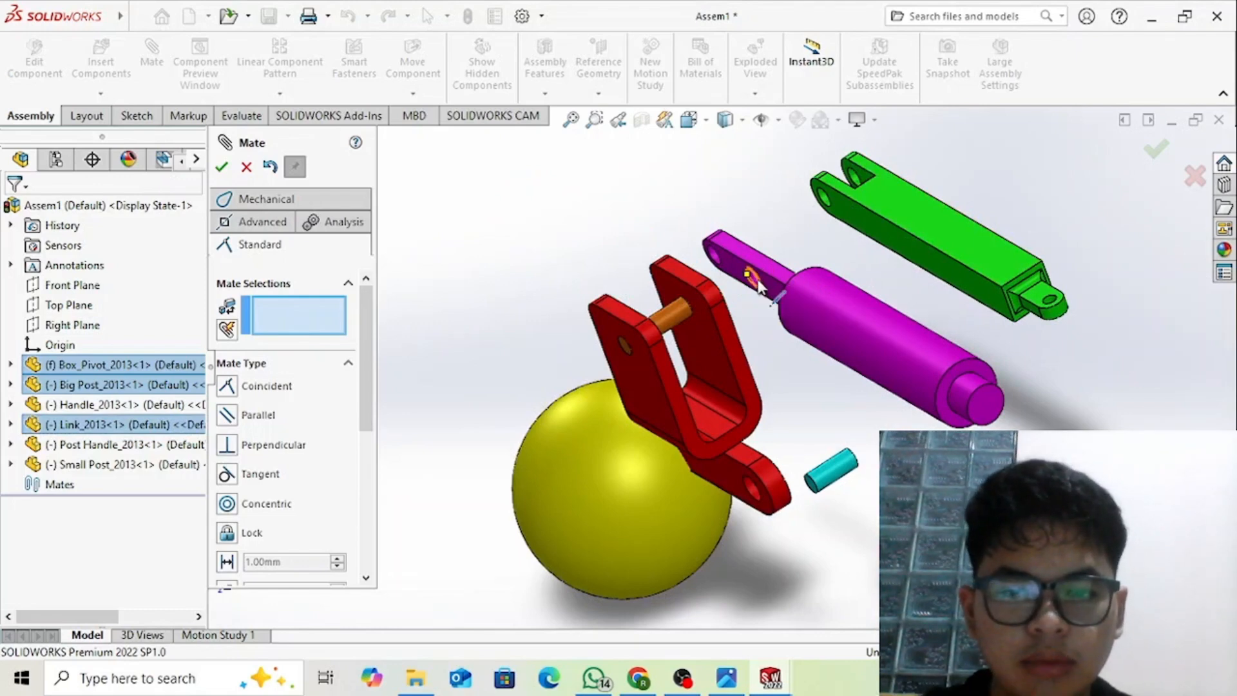
- Mate the hole nearest the post handle's grip concentric with the big post
scroll(759, 288, "down", 3)
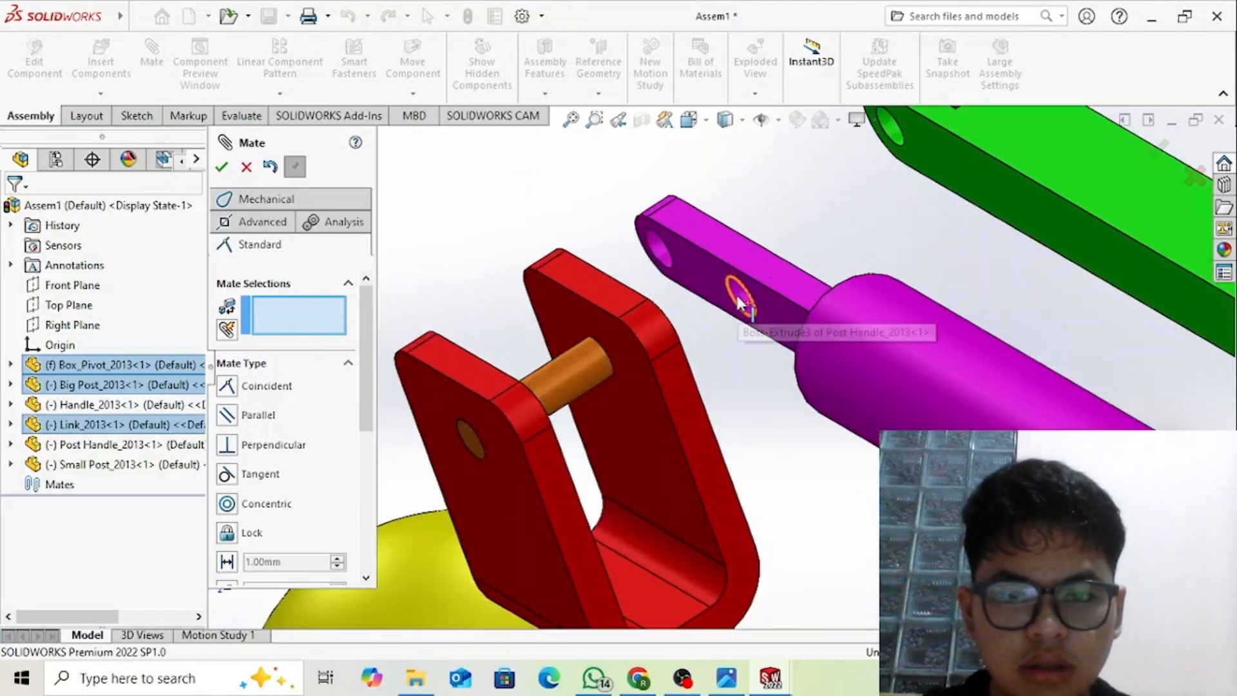
left_click(739, 289)
left_click(566, 373)
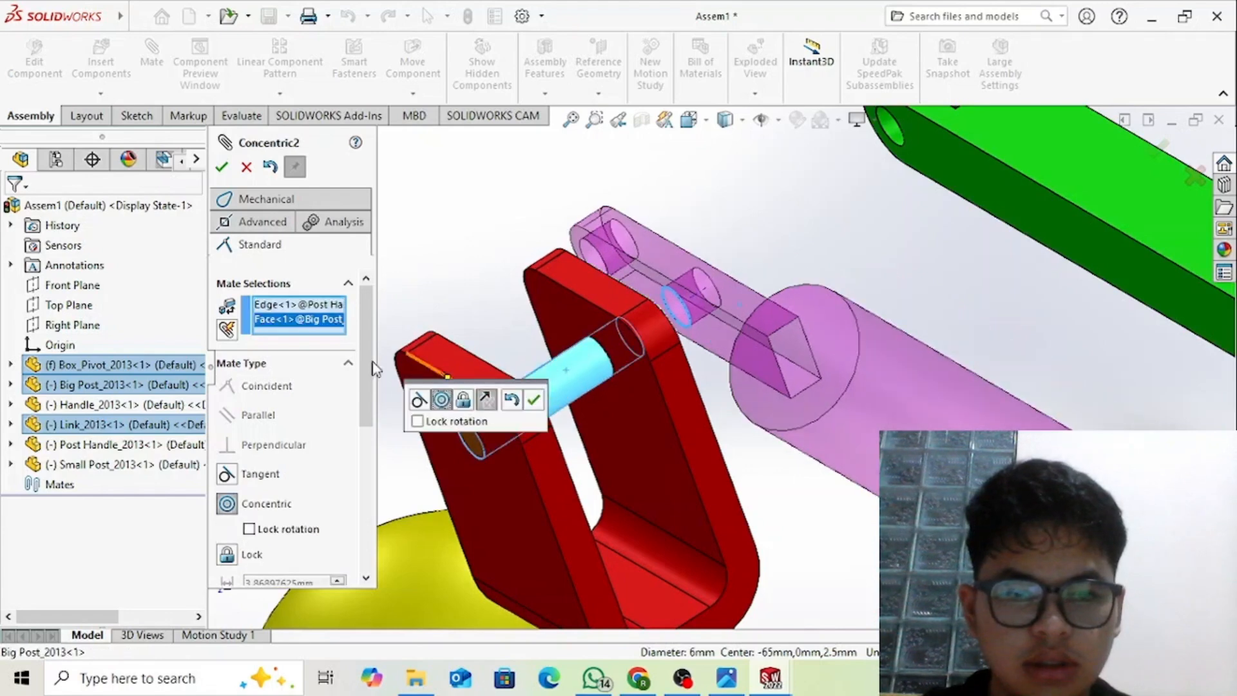
left_click(222, 167)
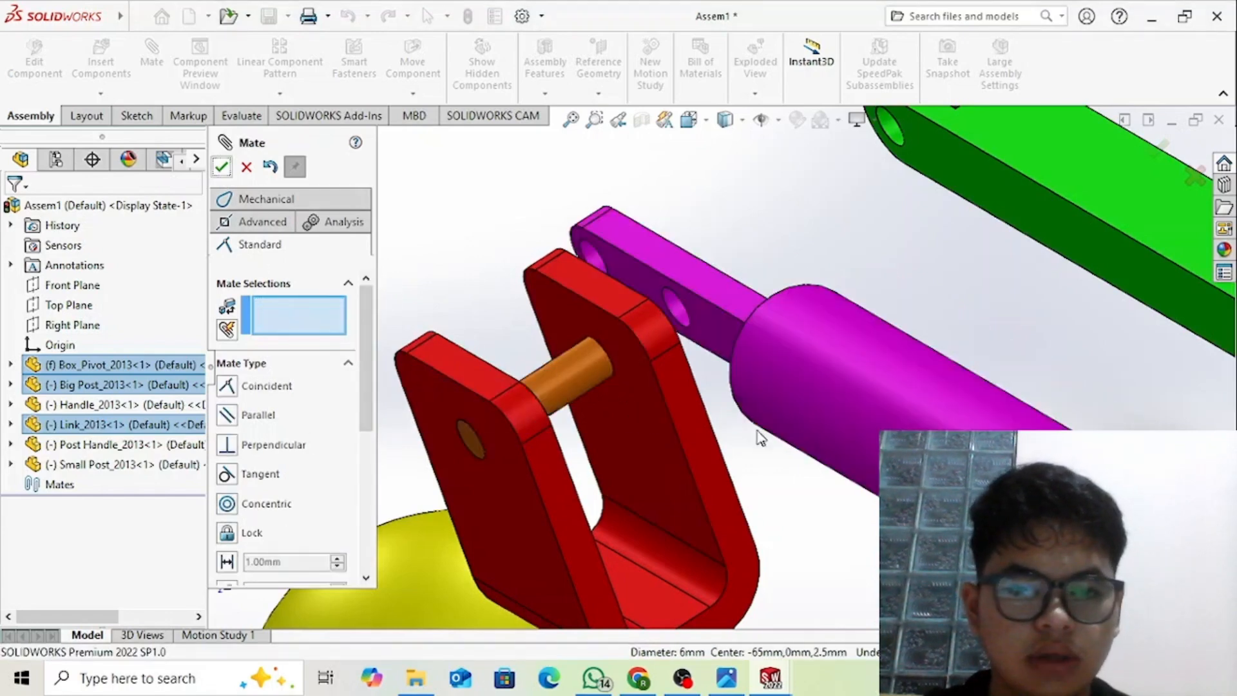
- Swing the post handle about the big post until its grip points upward and its flat end sits inside the pivot
left_click_drag(818, 336, 666, 432)
scroll(706, 441, "up", 5)
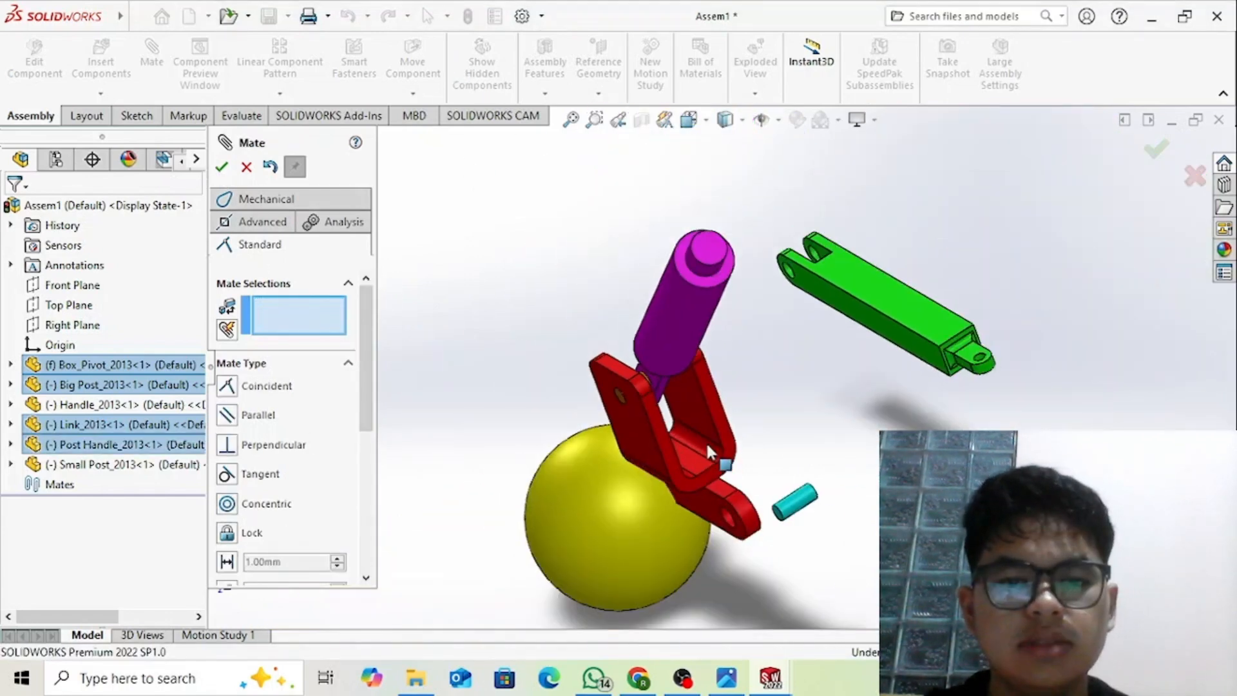
mouse_move(642, 317)
left_mouse_down()
mouse_move(569, 245)
mouse_move(632, 306)
left_mouse_up()
- Move the small post toward the link and mate it concentric with the hole in the link's forked end
scroll(854, 531, "down", 3)
left_click_drag(746, 480, 806, 277)
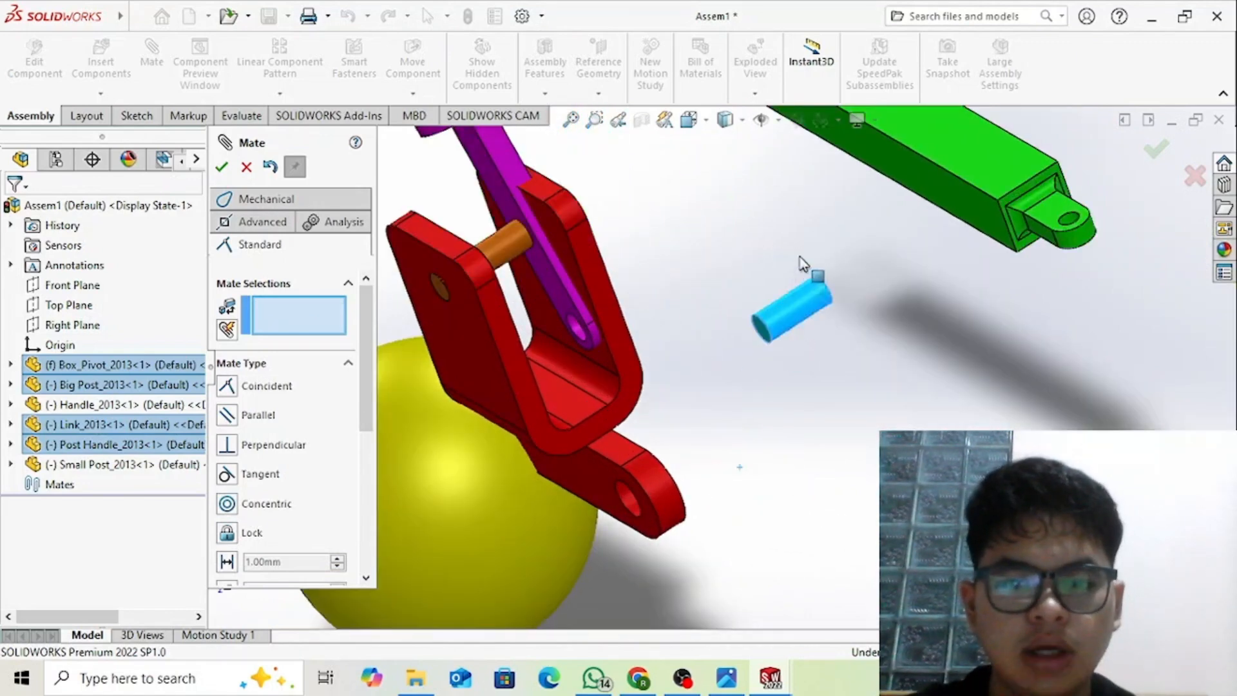
scroll(805, 280, "down", 3)
scroll(811, 302, "up", 4)
scroll(705, 180, "down", 2)
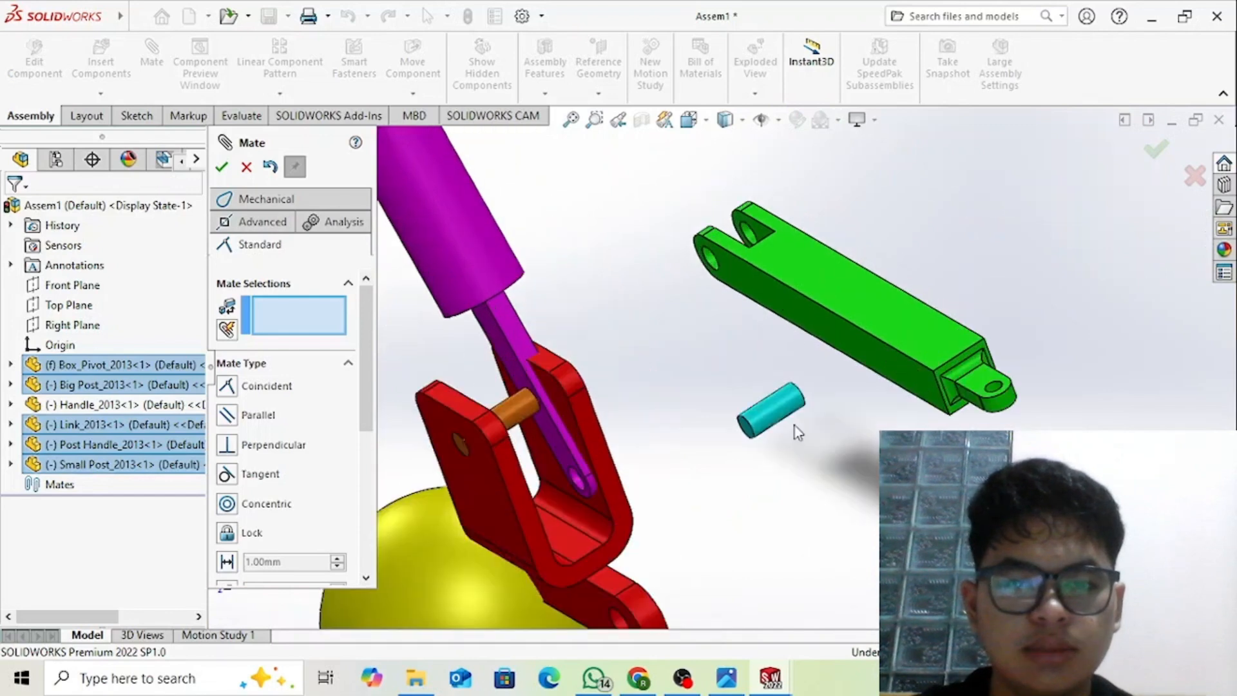
left_click(783, 415)
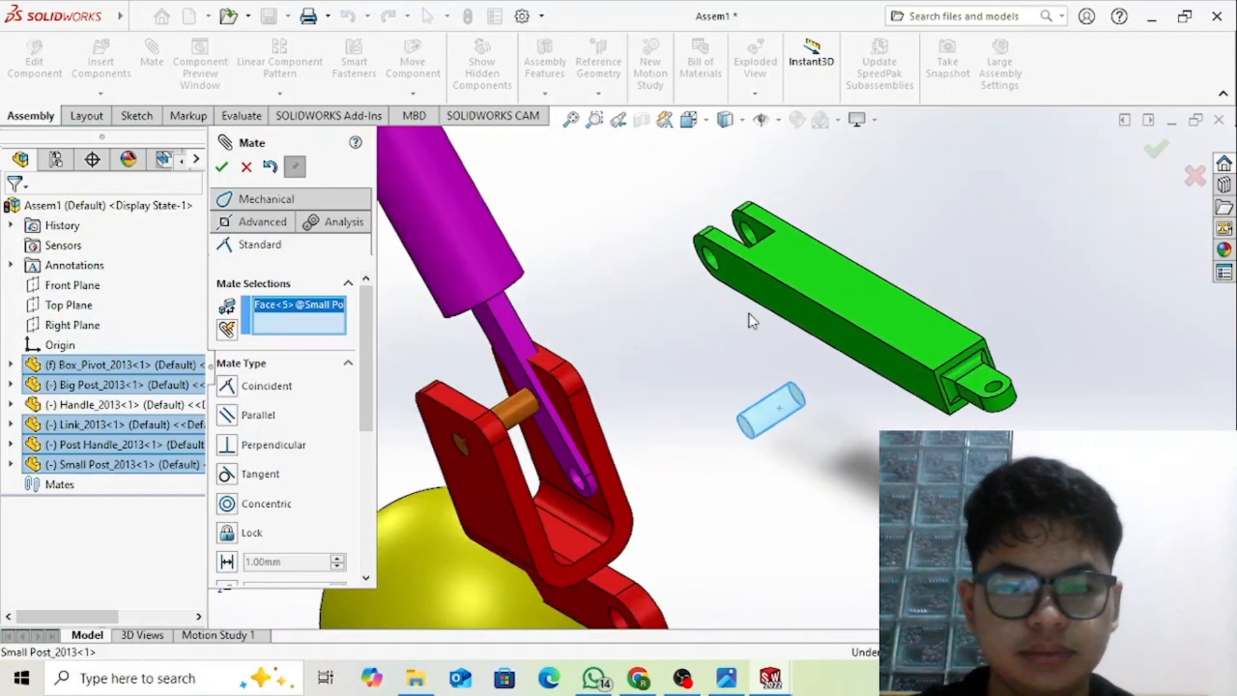
left_click(718, 261)
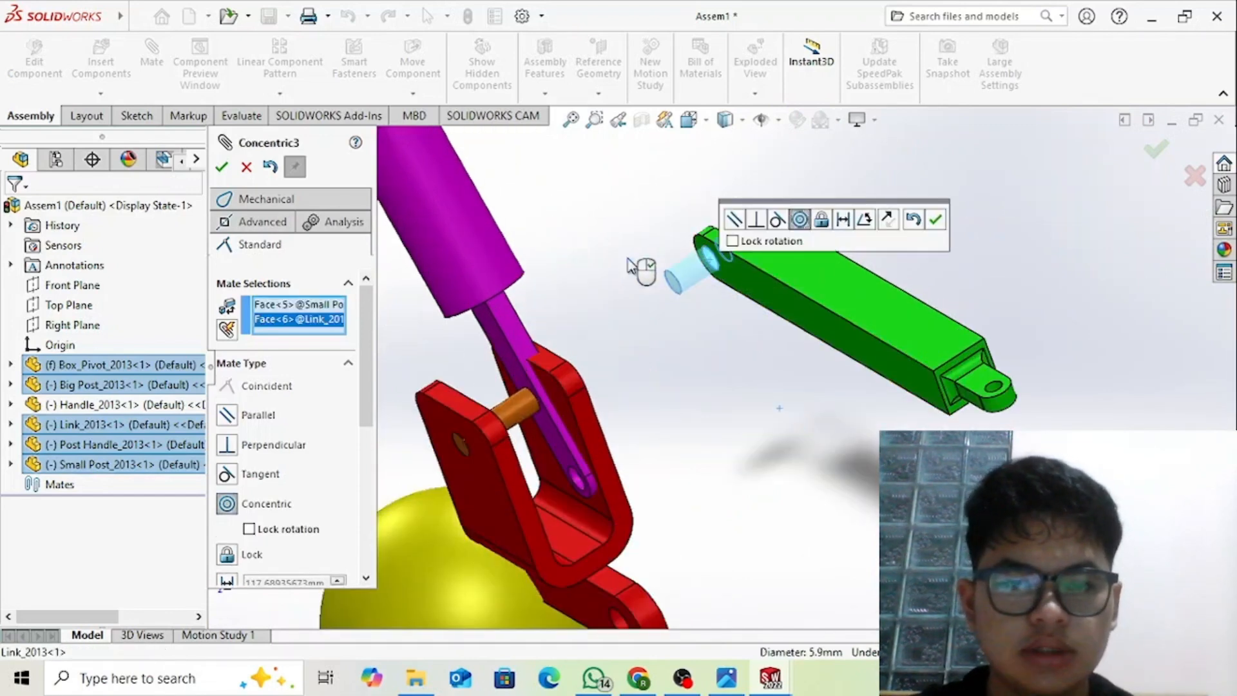
left_click(230, 172)
- Mate the small post's end face coincident with the long side face of the link
scroll(687, 308, "down", 3)
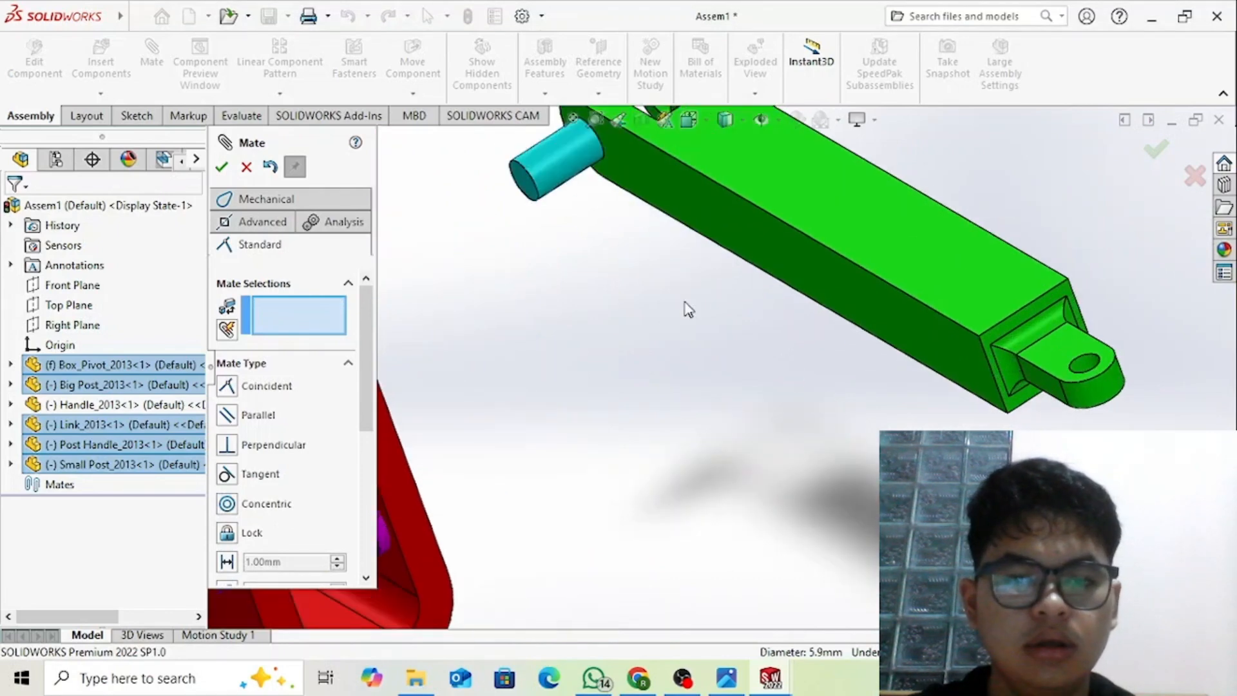
left_click(527, 182)
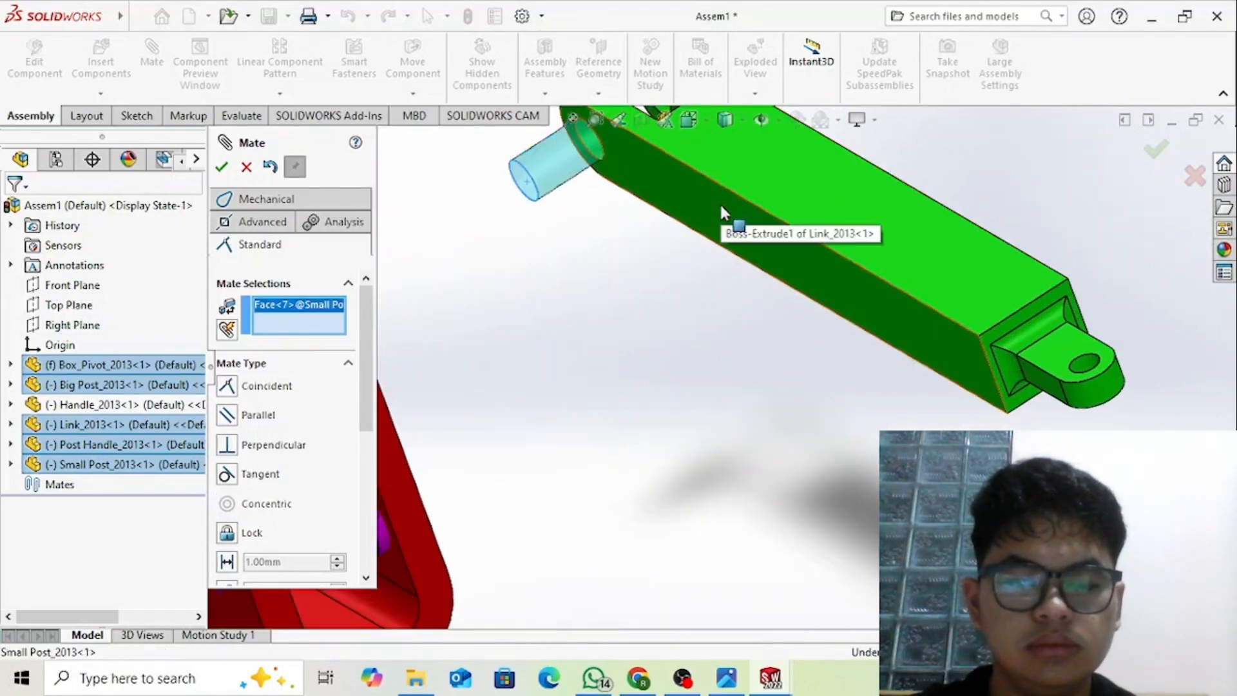
left_click(722, 206)
scroll(587, 373, "up", 3)
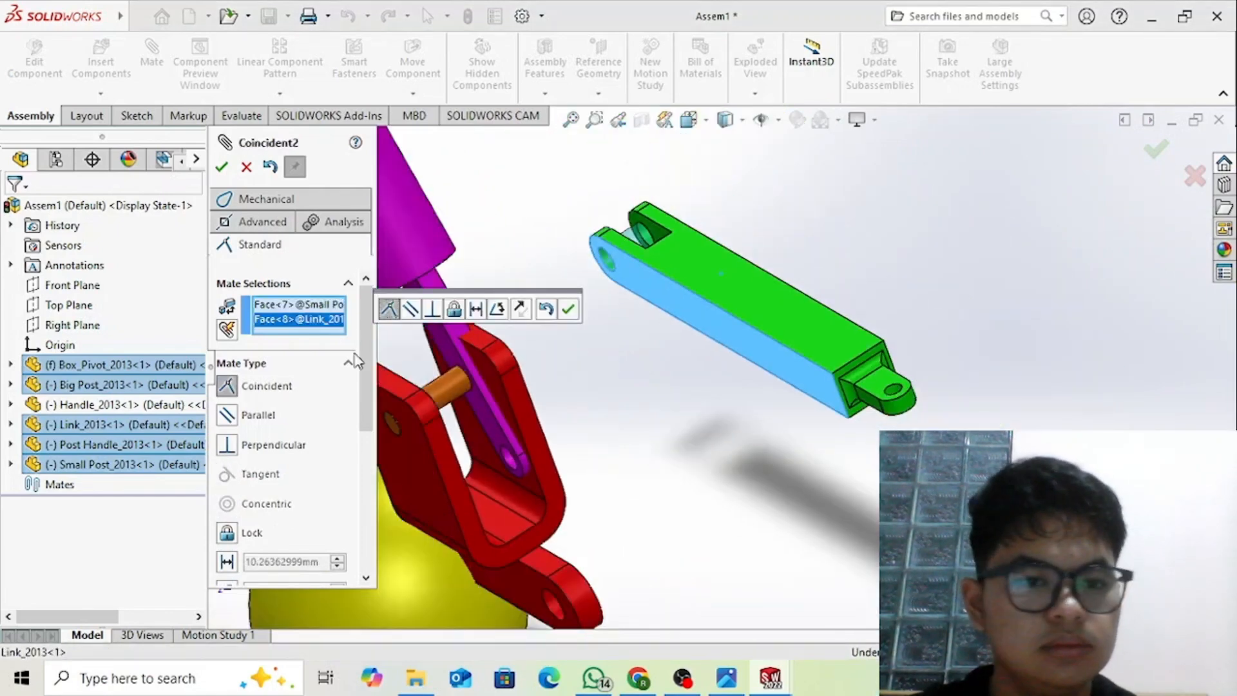
left_click(222, 169)
- Swing the post handle slightly and mate its end hole concentric with the small post in the link
scroll(603, 490, "up", 2)
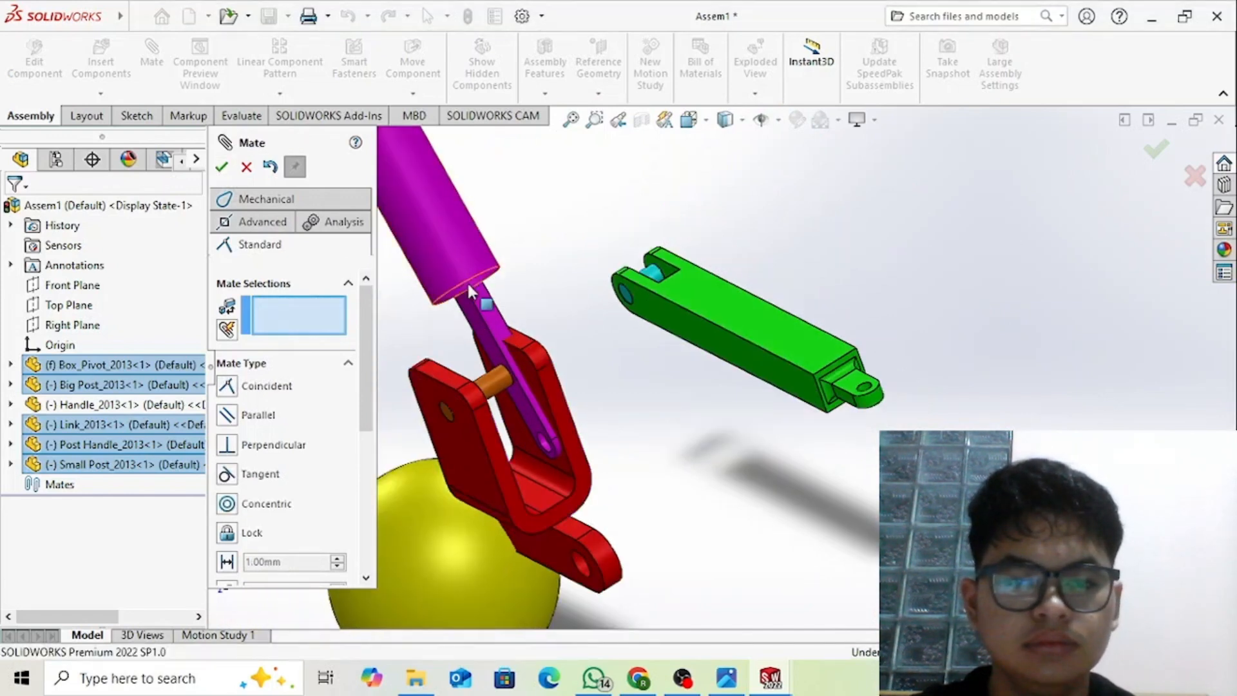
left_click_drag(467, 281, 429, 282)
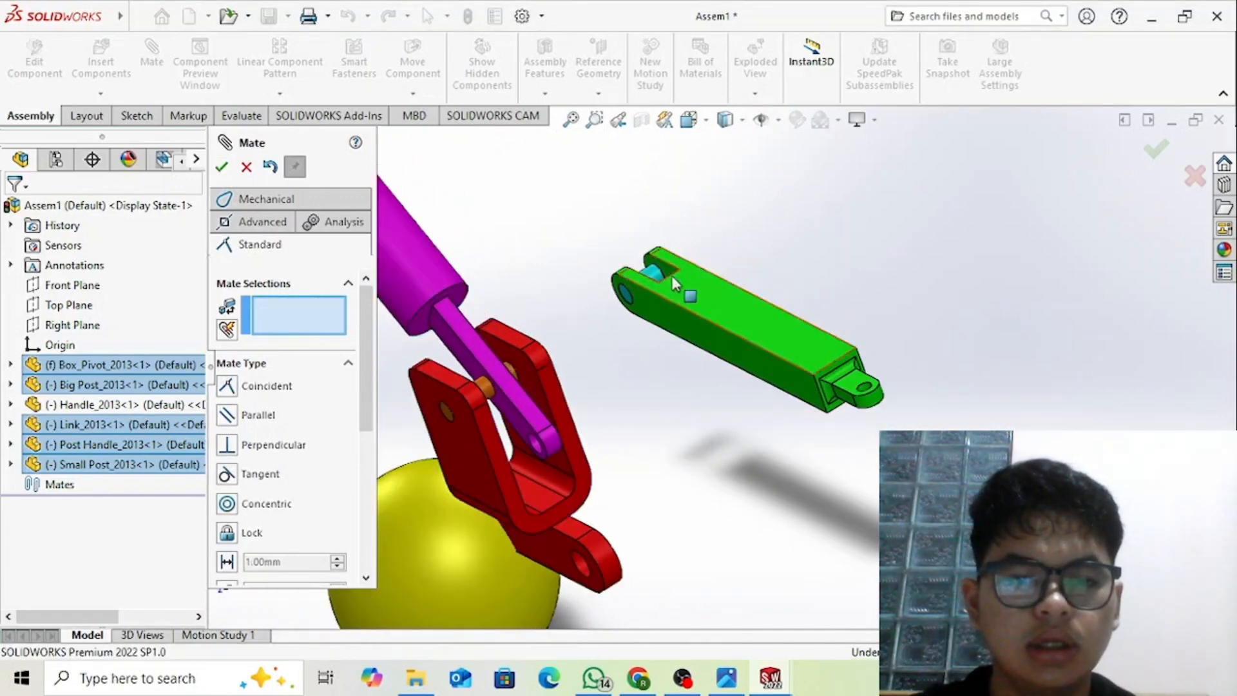
left_click(648, 274)
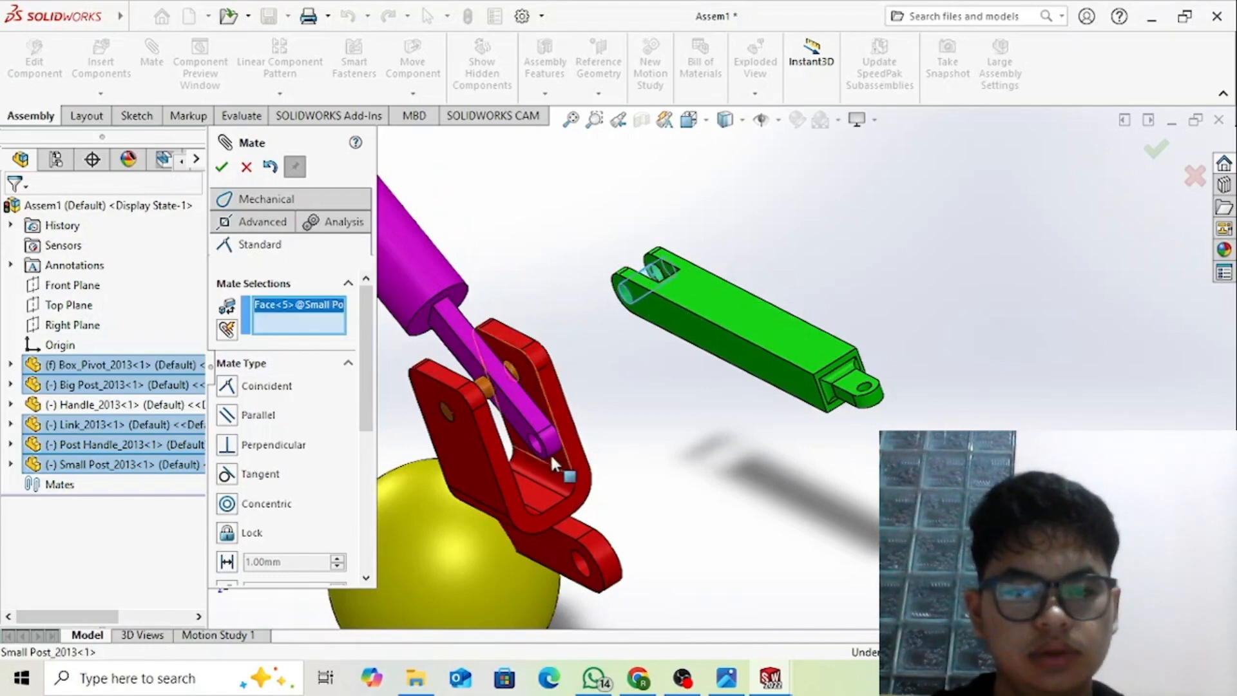
scroll(550, 454, "up", 2)
left_click(532, 424)
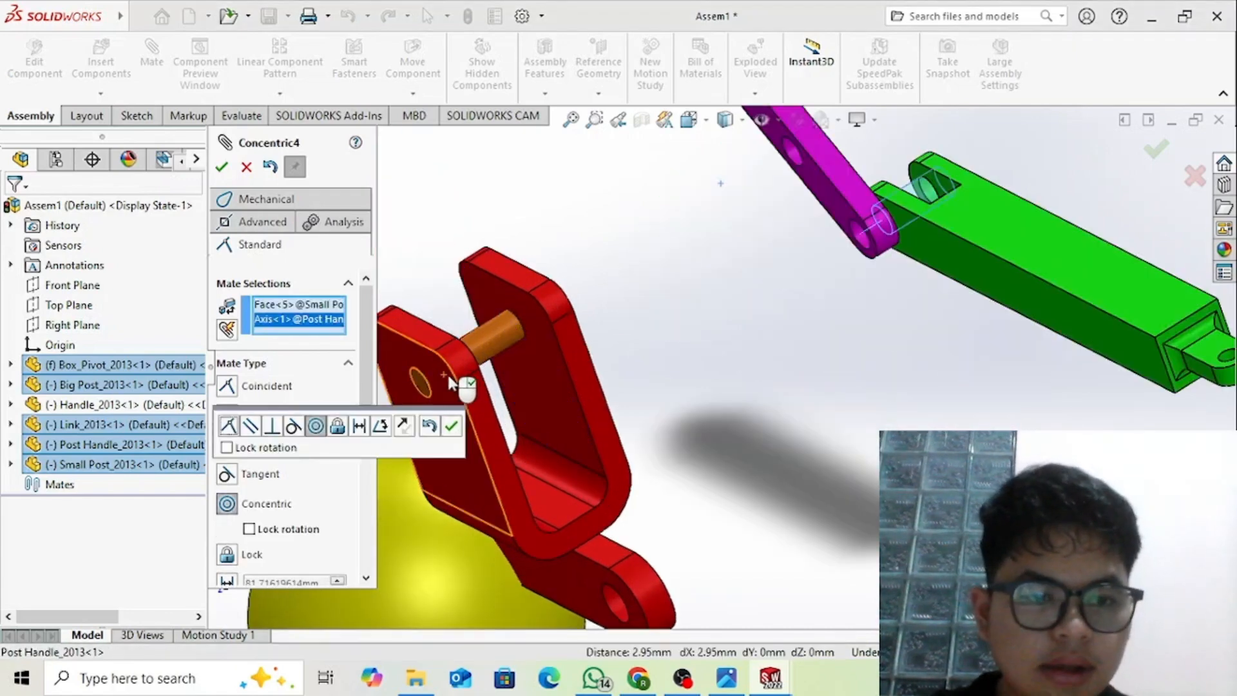
left_click(222, 168)
- Try to mate the link's upper long face coincident with the top face of the pivot's arm and reposition the post handle
scroll(772, 389, "down", 3)
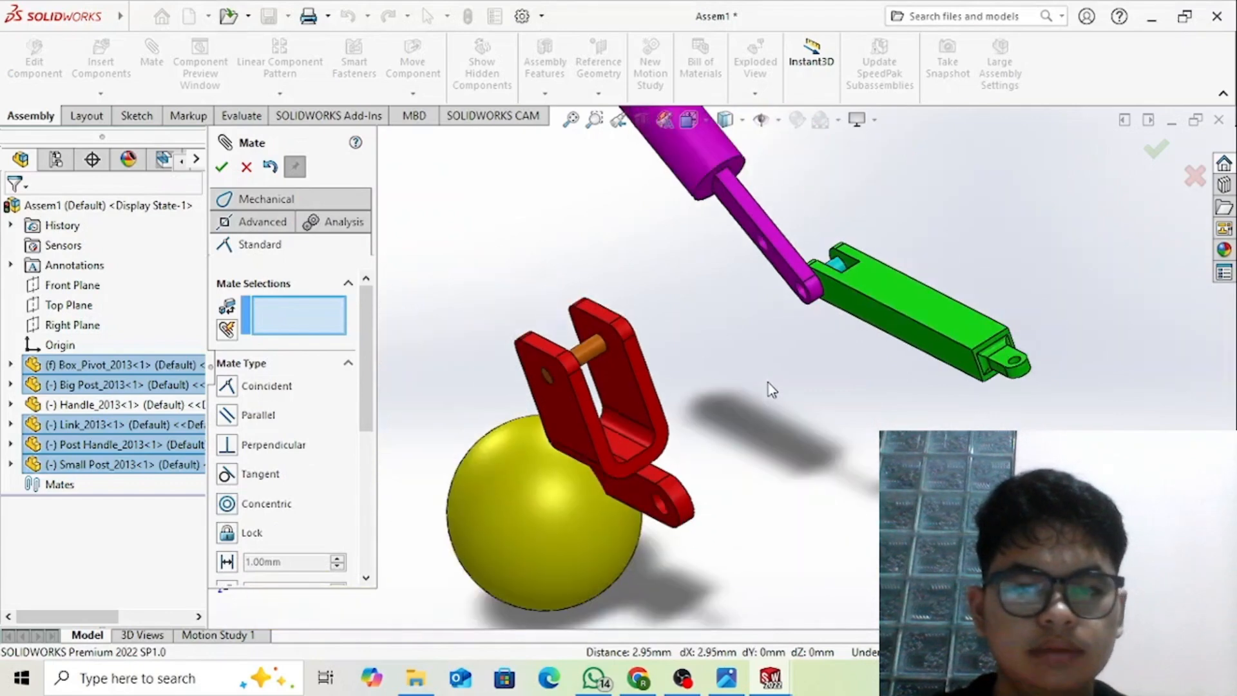
left_click(875, 291)
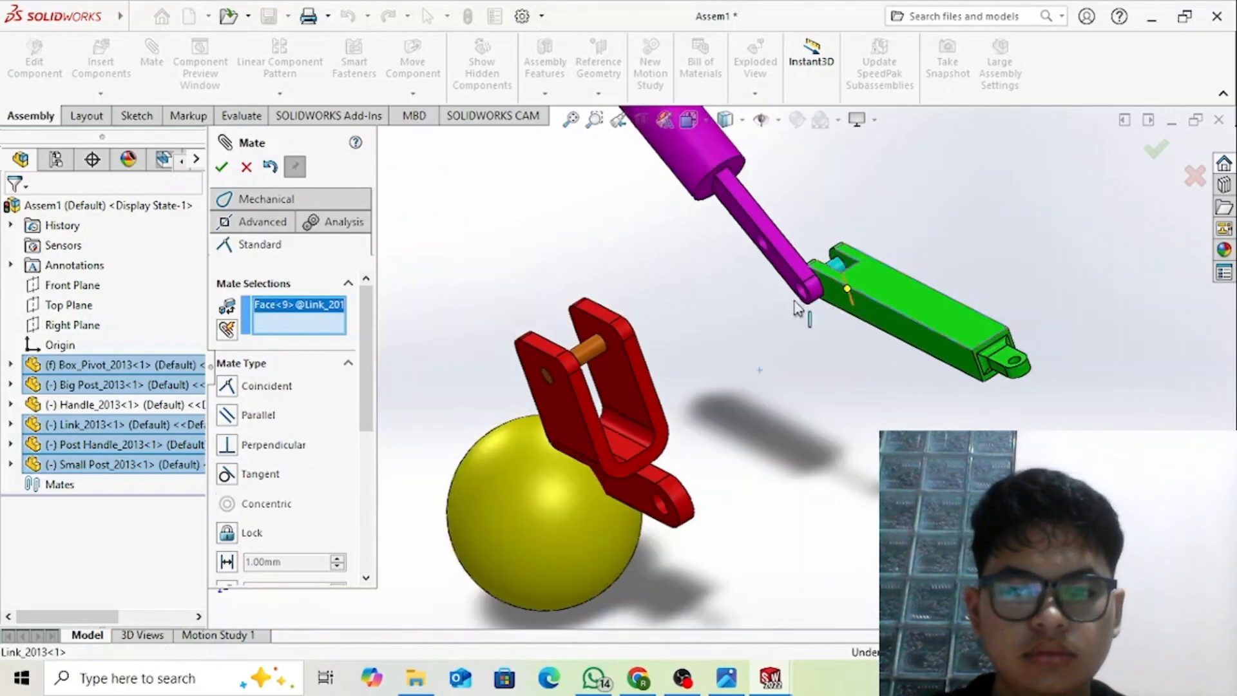
left_click(536, 340)
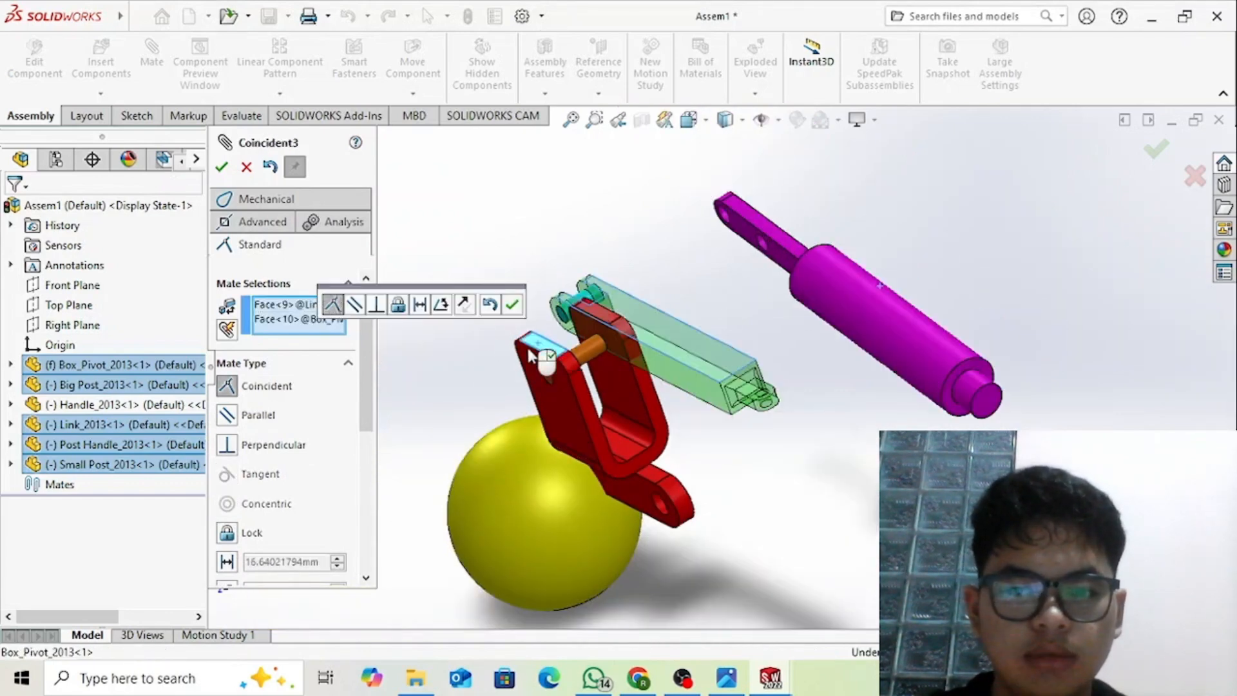
left_click(221, 169)
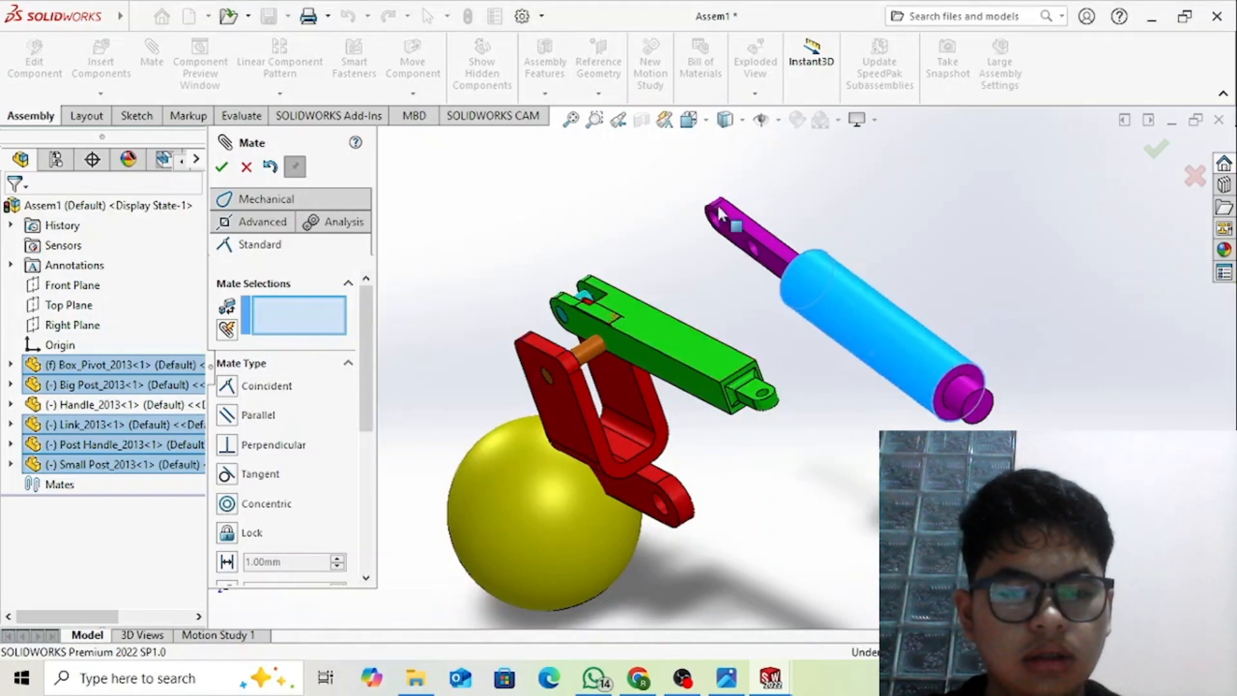
left_click_drag(720, 213, 594, 296)
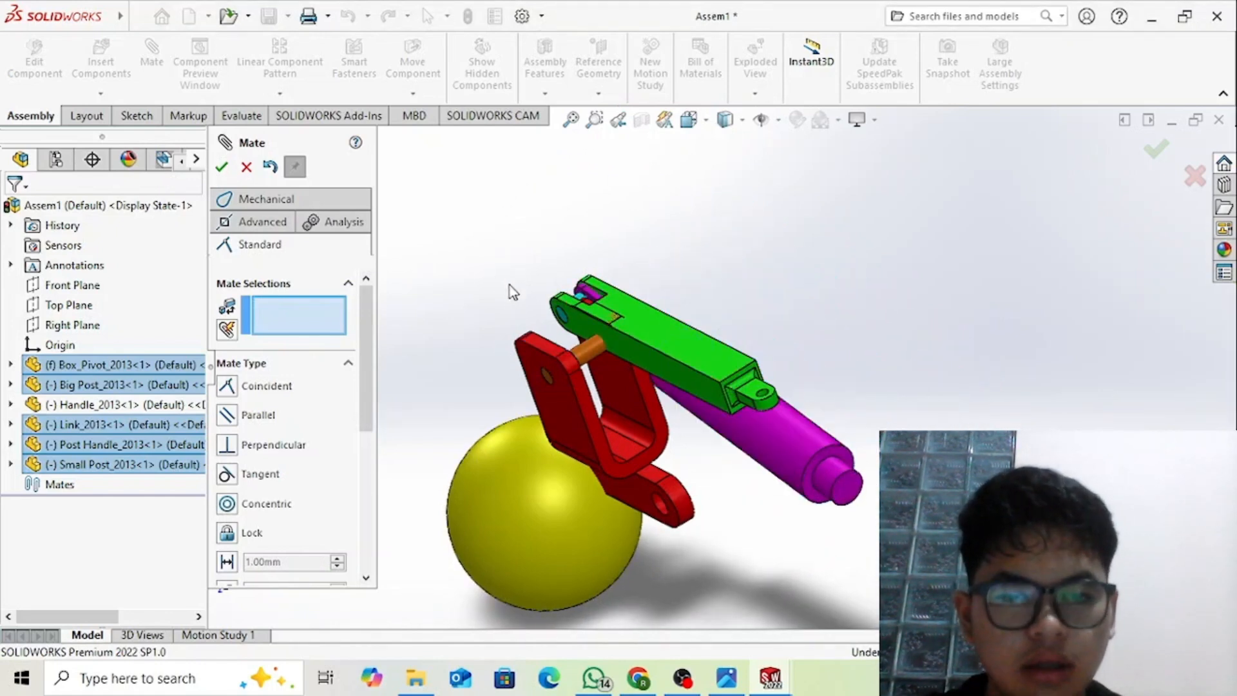
- Mate the link's upper long face parallel to the top face of the pivot's arm
left_click(841, 303)
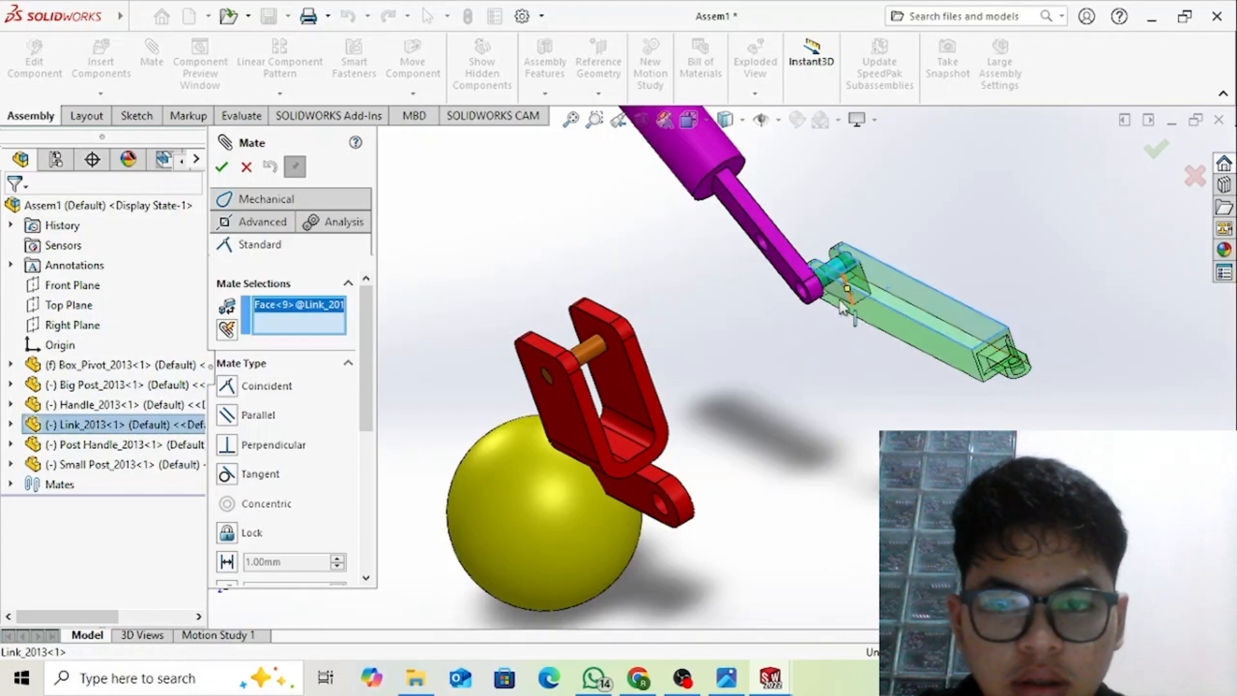
left_click(539, 337)
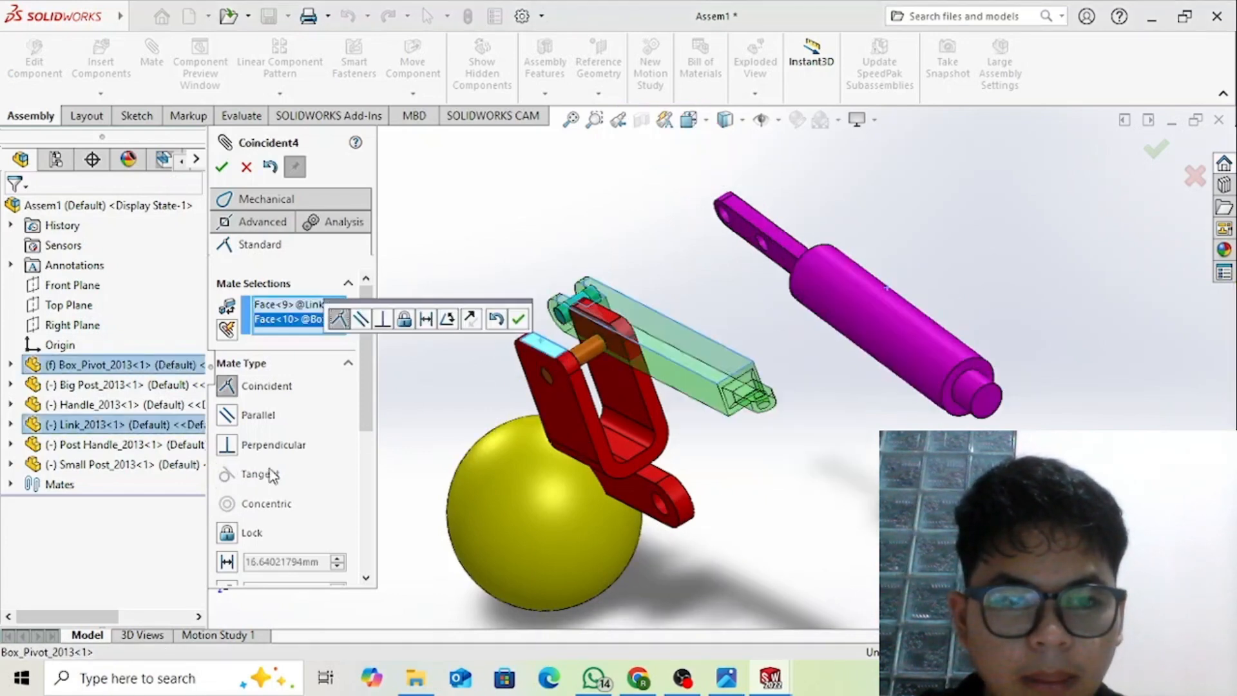
left_click(250, 416)
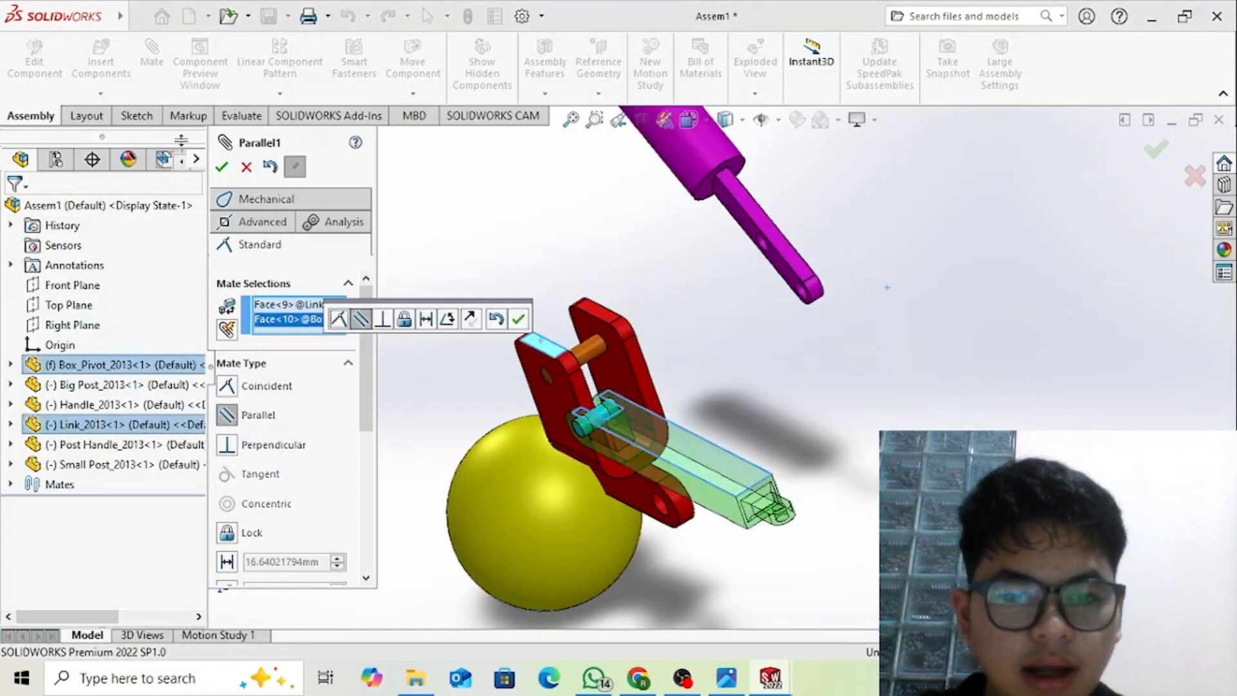
left_click(222, 168)
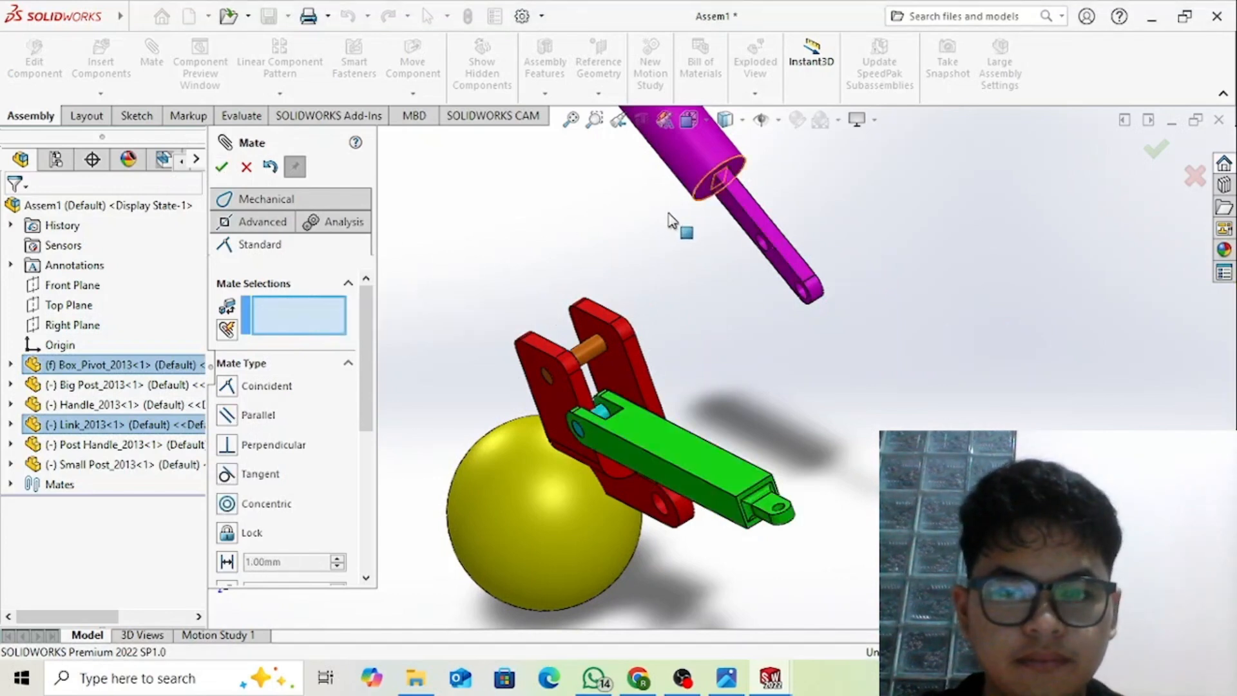
- Bring the post handle and link closer together and mate the small post concentric with the post handle's end hole
left_click_drag(669, 214, 510, 201)
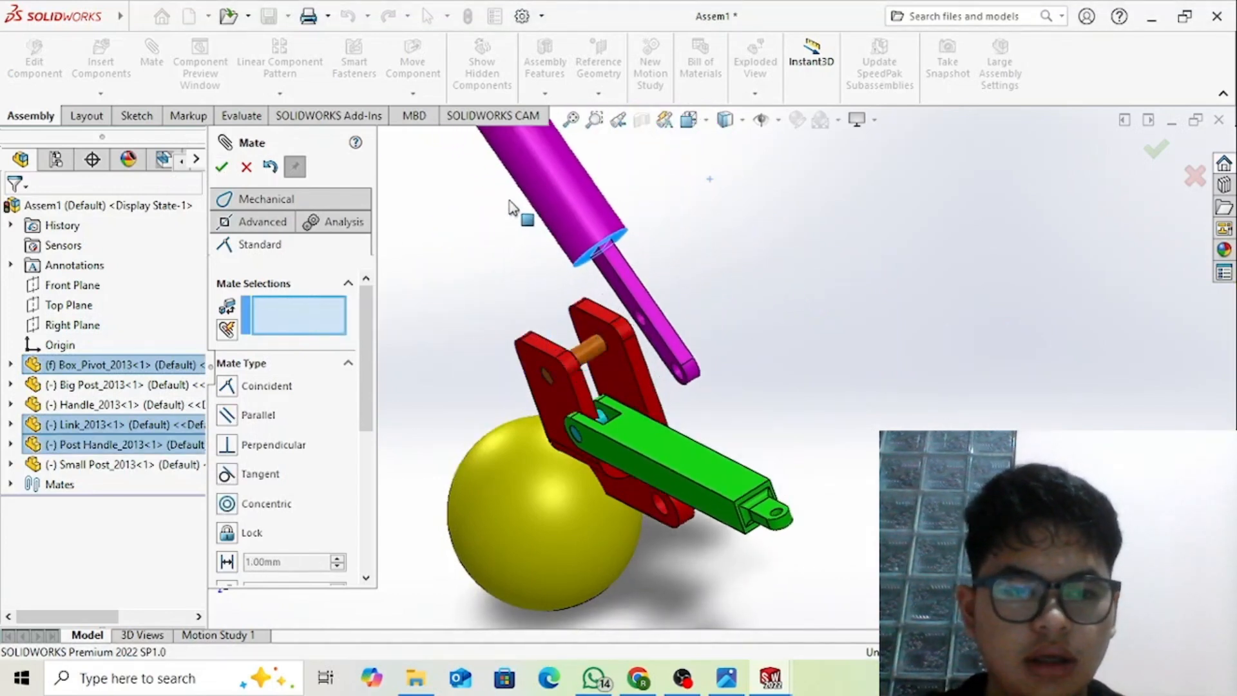
left_click_drag(663, 446, 722, 423)
scroll(644, 397, "down", 3)
left_click(637, 385)
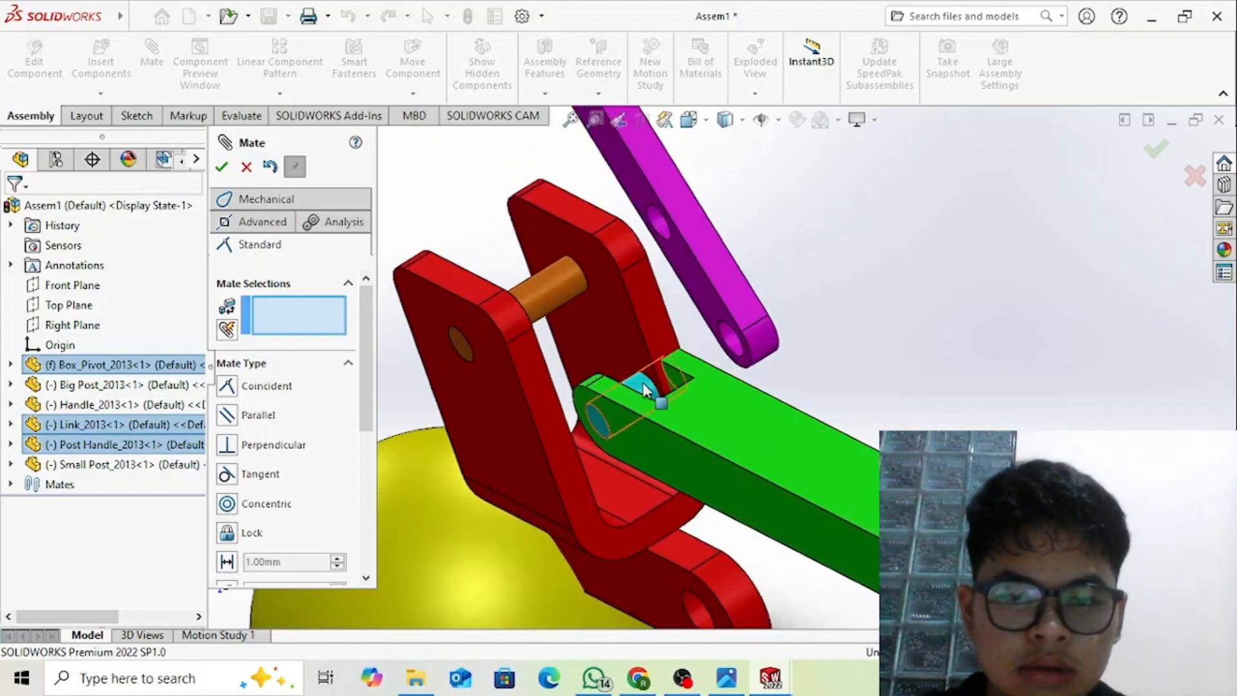
left_click(732, 341)
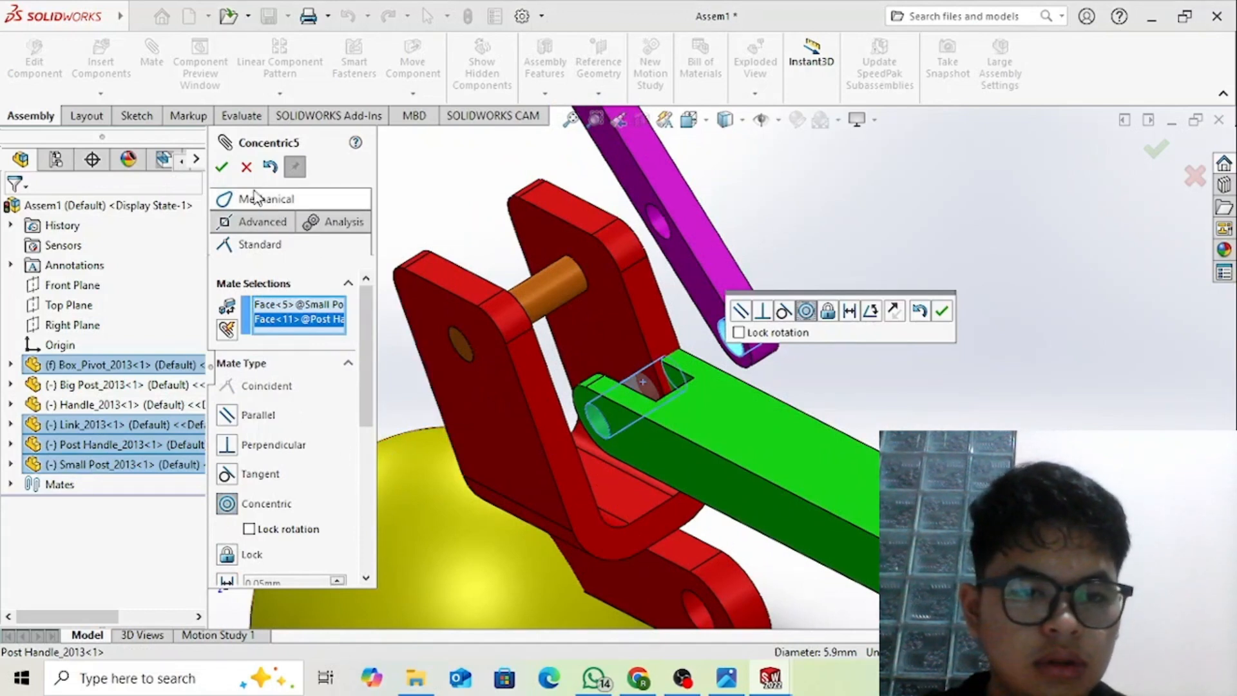
left_click(222, 167)
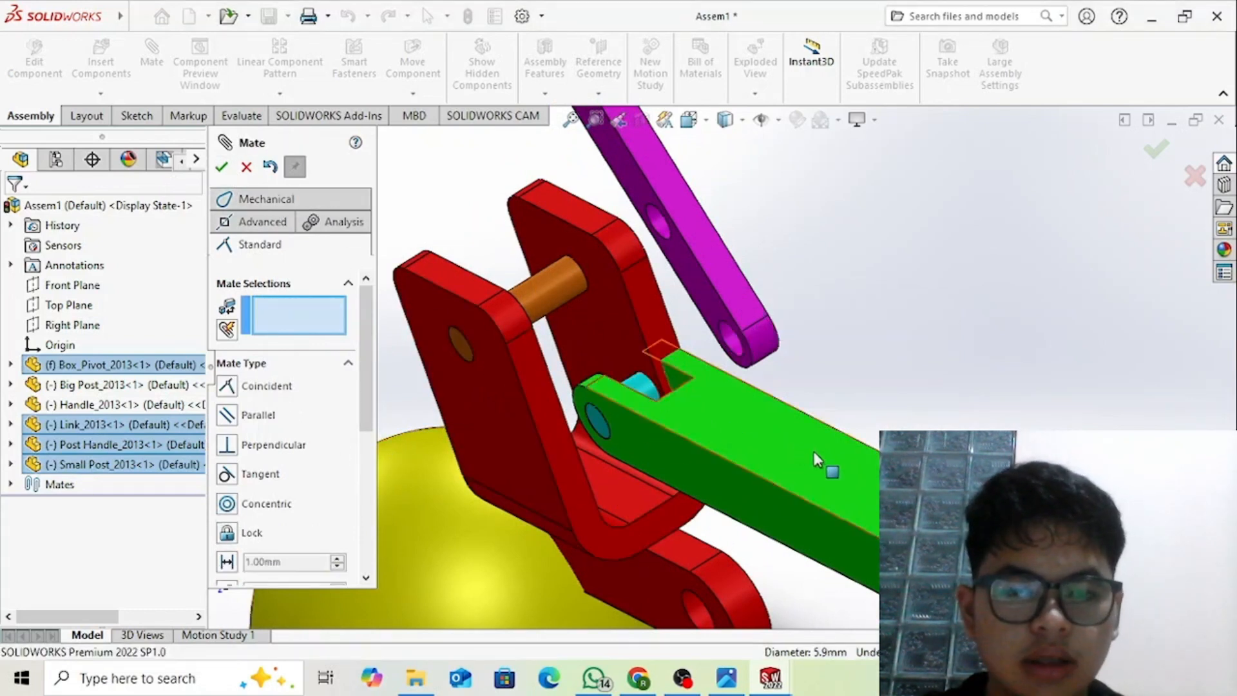
- Slide the post handle's flat end into the link's slot and mate its side face coincident with the slot's inner wall
left_click_drag(826, 464, 796, 464)
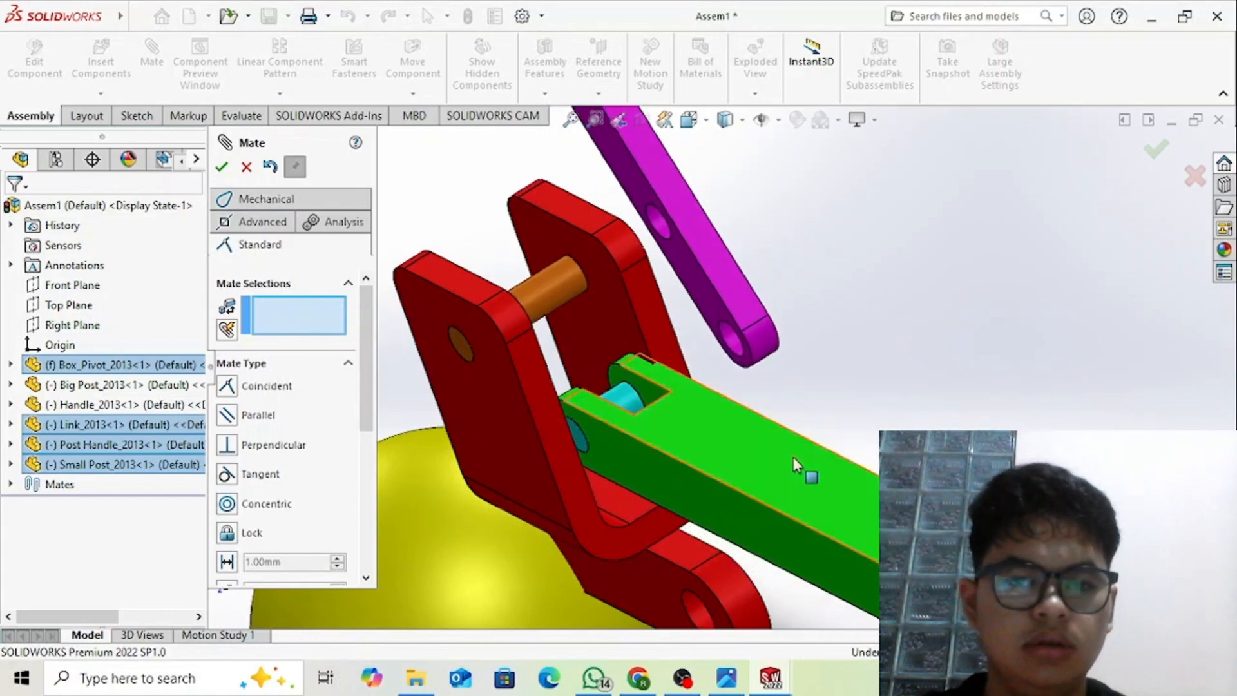
scroll(723, 365, "up", 4)
left_click_drag(621, 186, 519, 197)
scroll(563, 442, "down", 5)
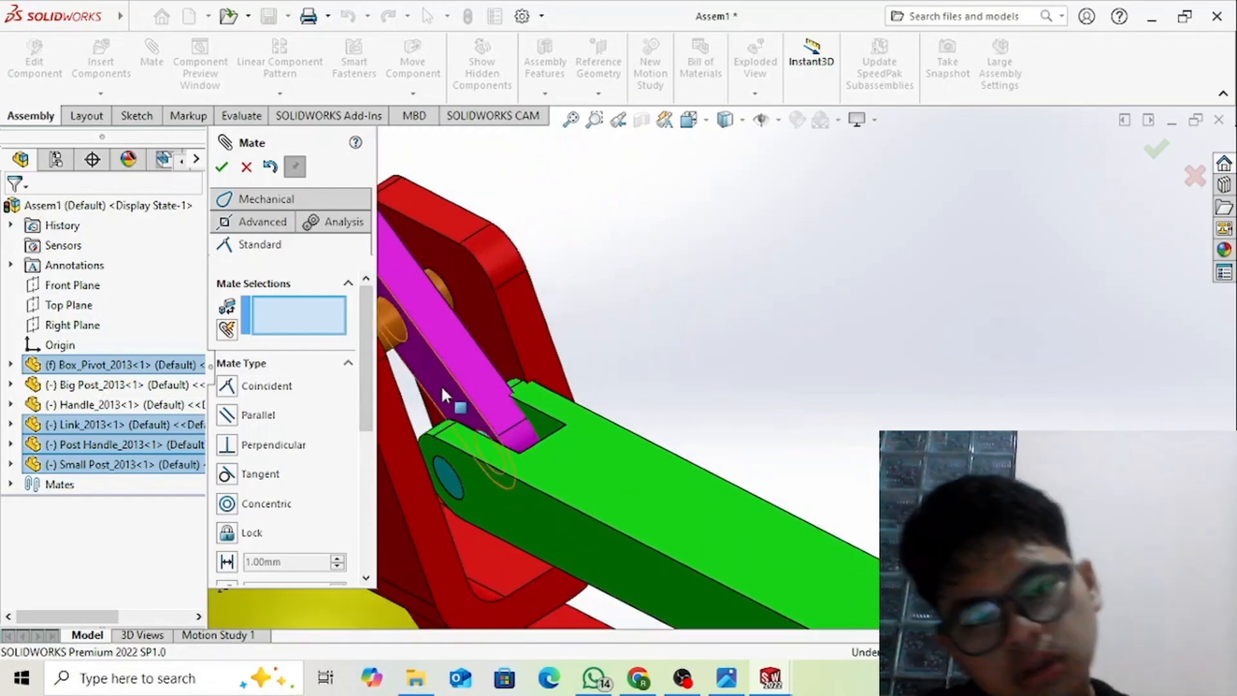
left_click(441, 384)
middle_click_drag(751, 393, 651, 358)
left_click(636, 334)
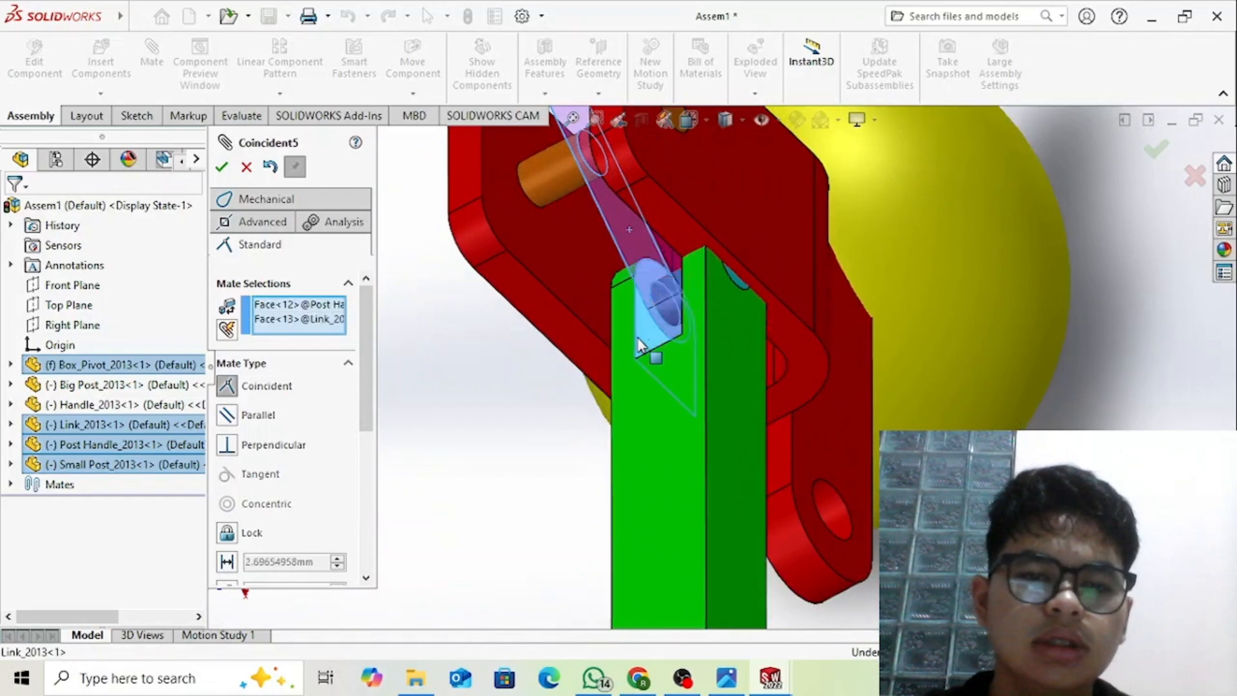
left_click(222, 167)
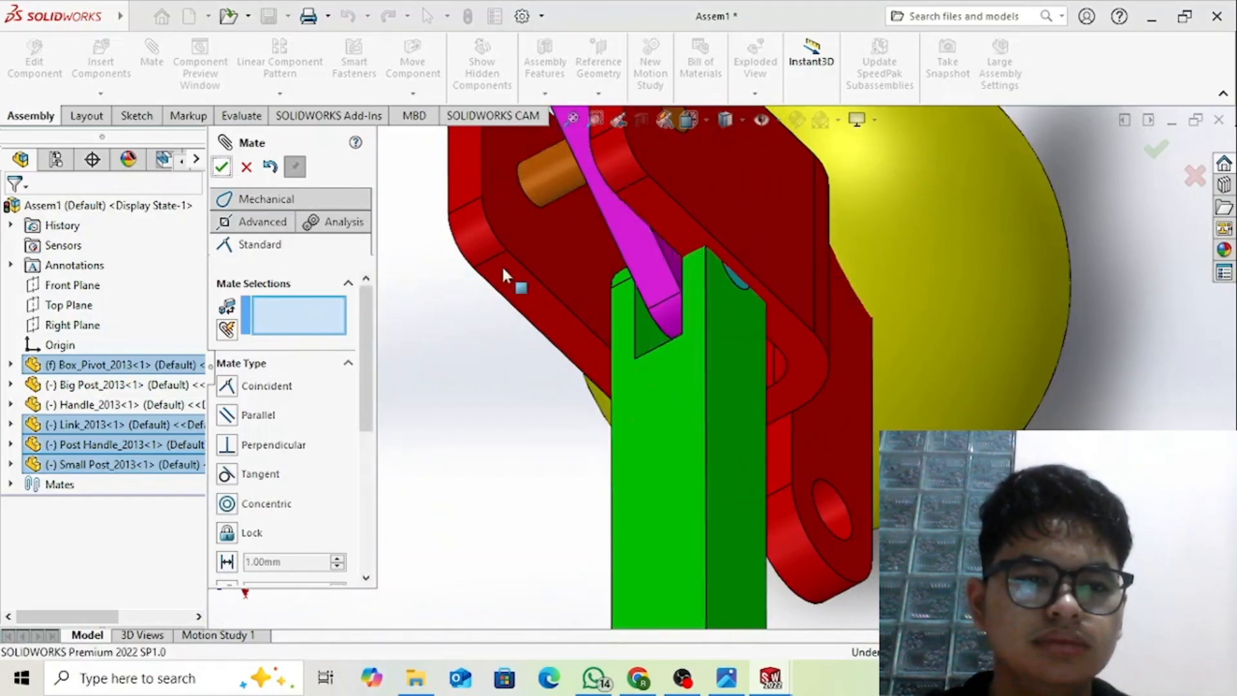
- Add a 6.50 mm distance mate between the pivot arm's inner face and the post handle's flat side, following Practice_Drawing.JPG
middle_click_drag(644, 348, 684, 315)
left_click(597, 191)
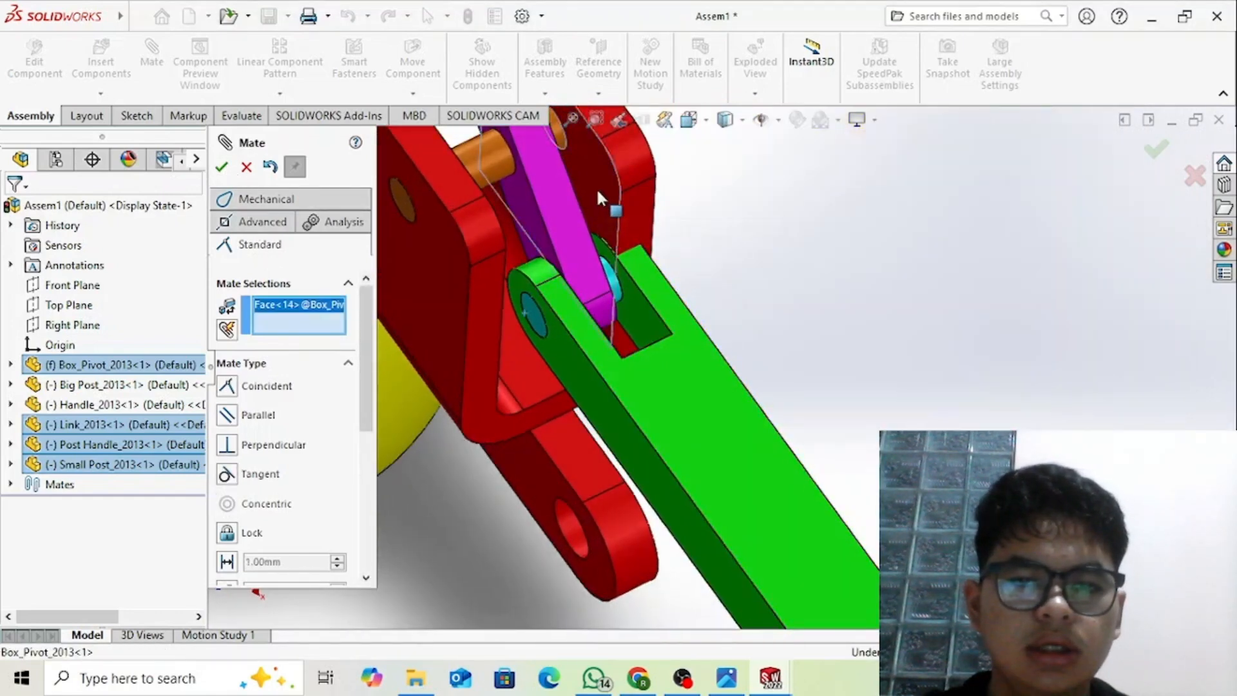
middle_click_drag(906, 282, 648, 232)
left_click(649, 236)
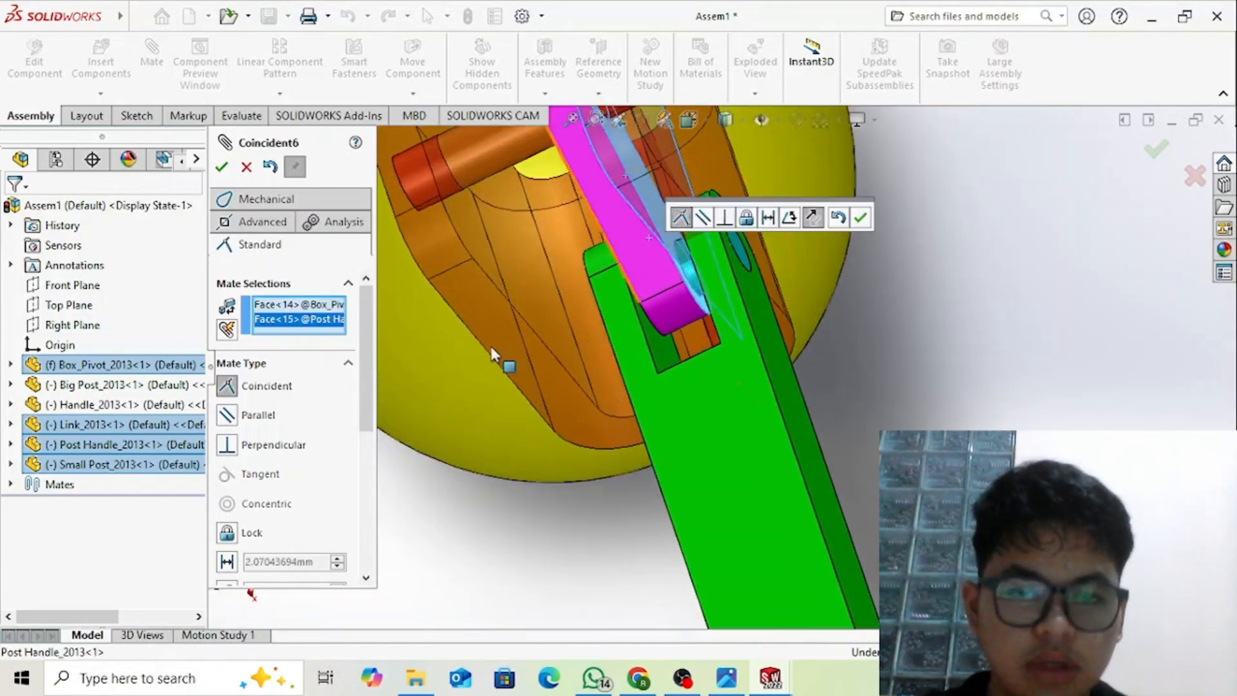
scroll(369, 385, "down", 5)
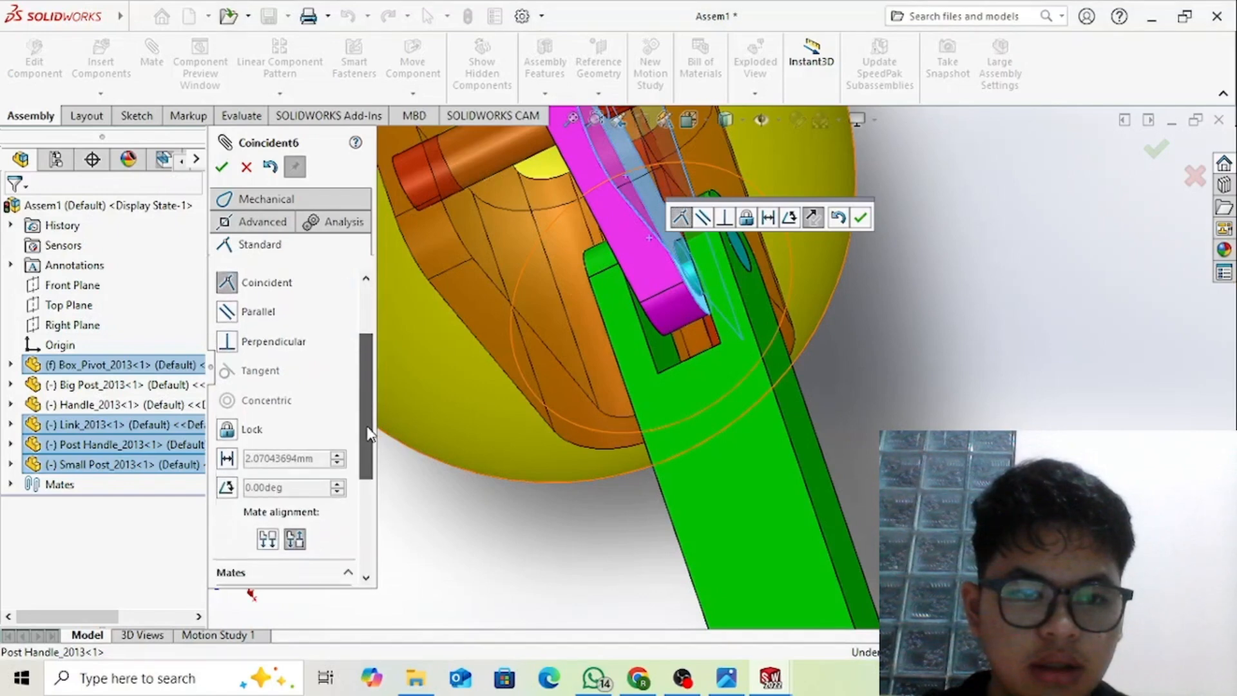
left_click(727, 678)
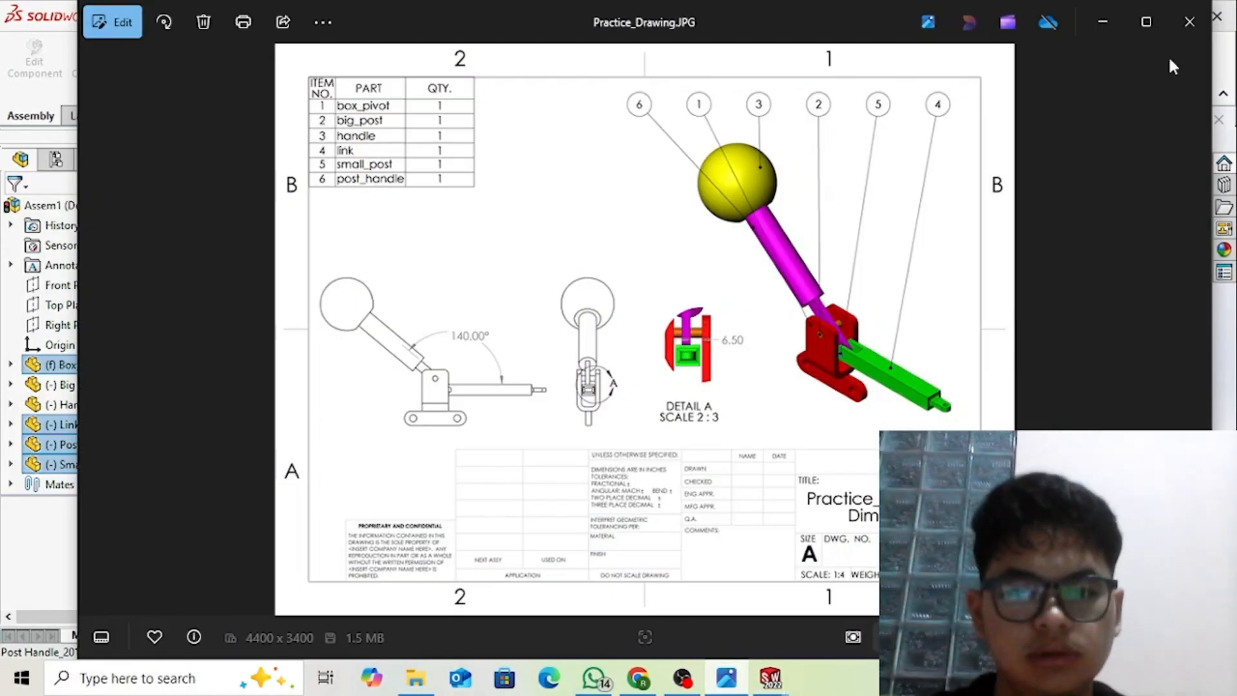
left_click(1103, 23)
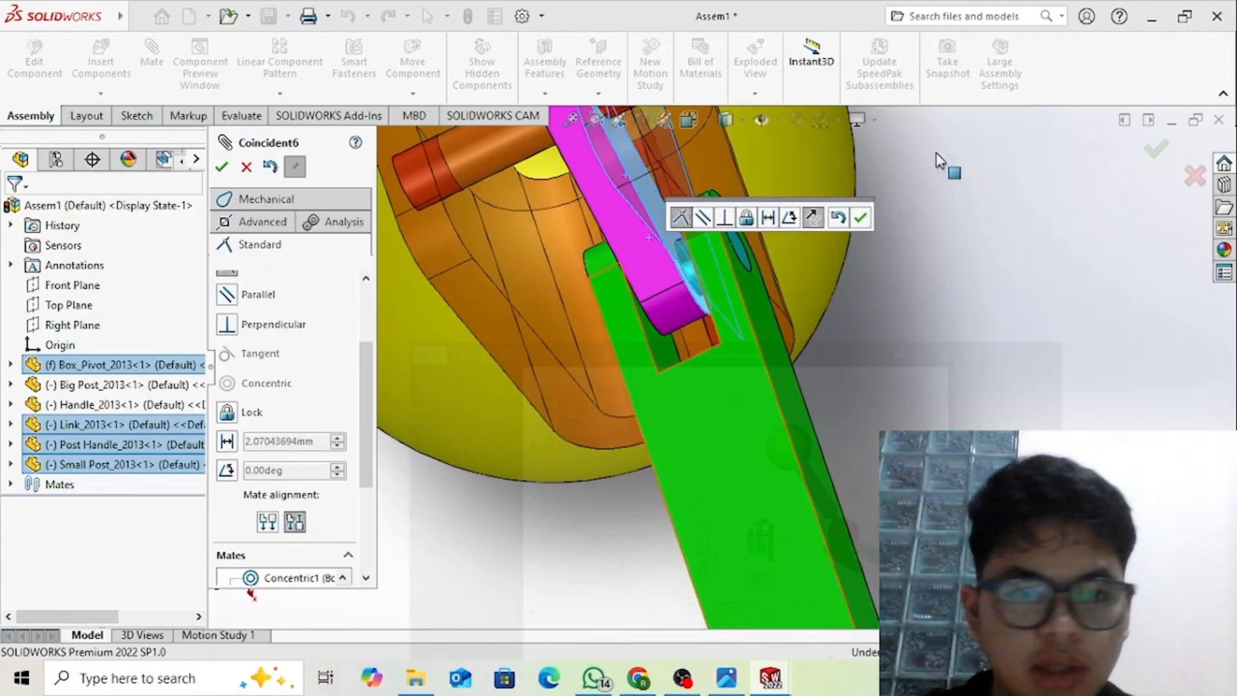
left_click(228, 442)
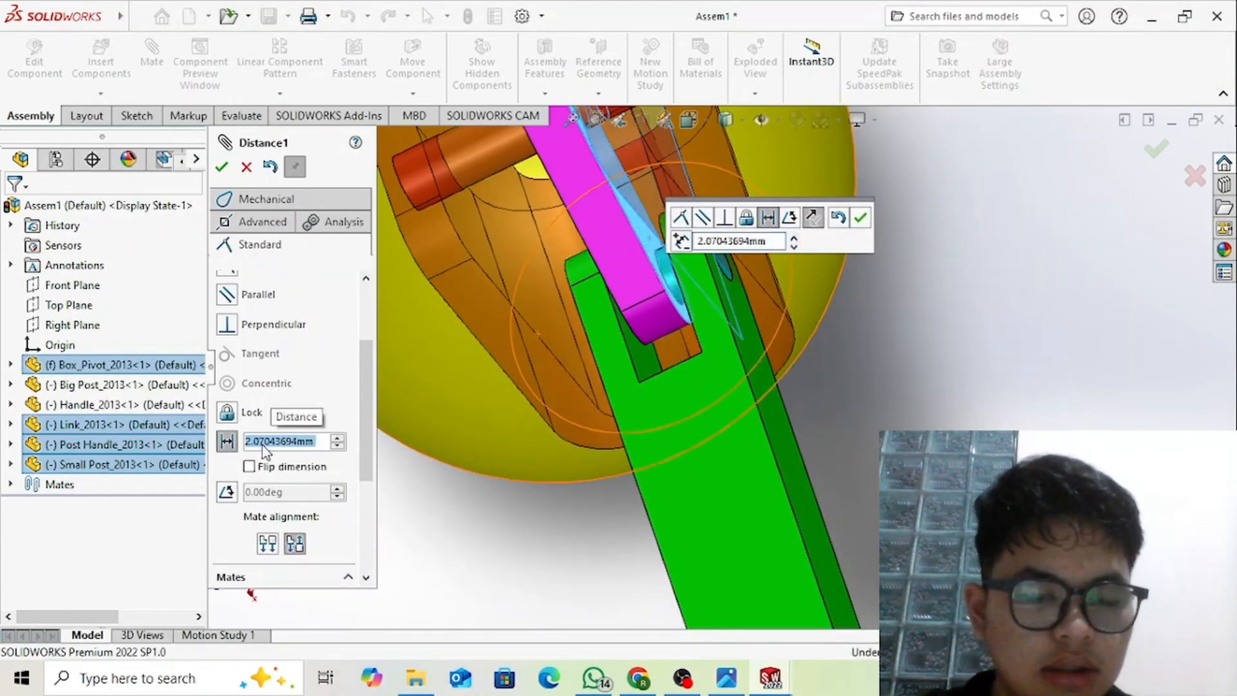
type("6")
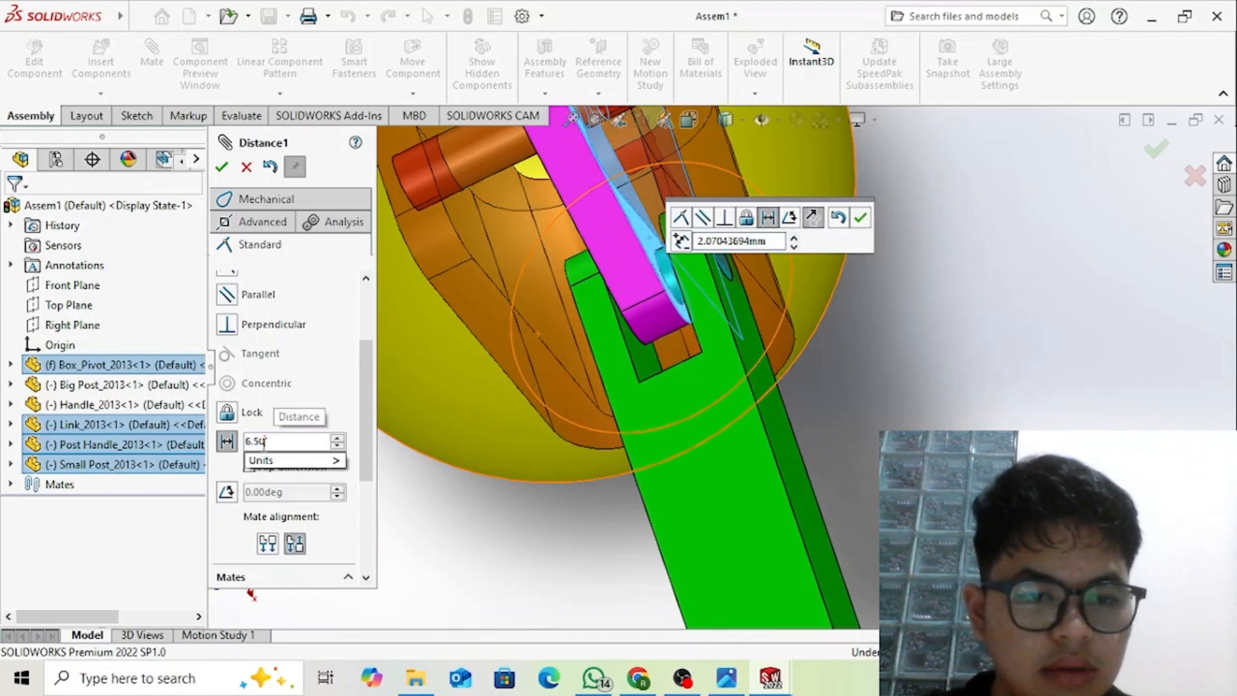
type(".5")
key("Return")
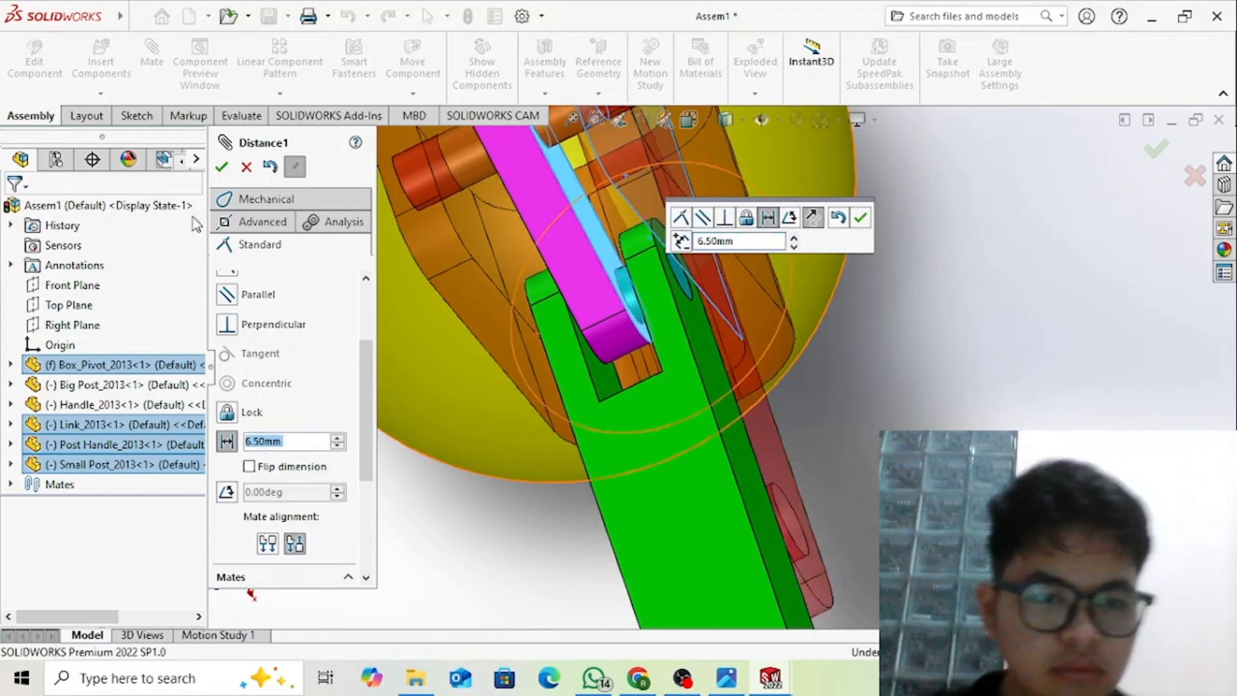
left_click(222, 167)
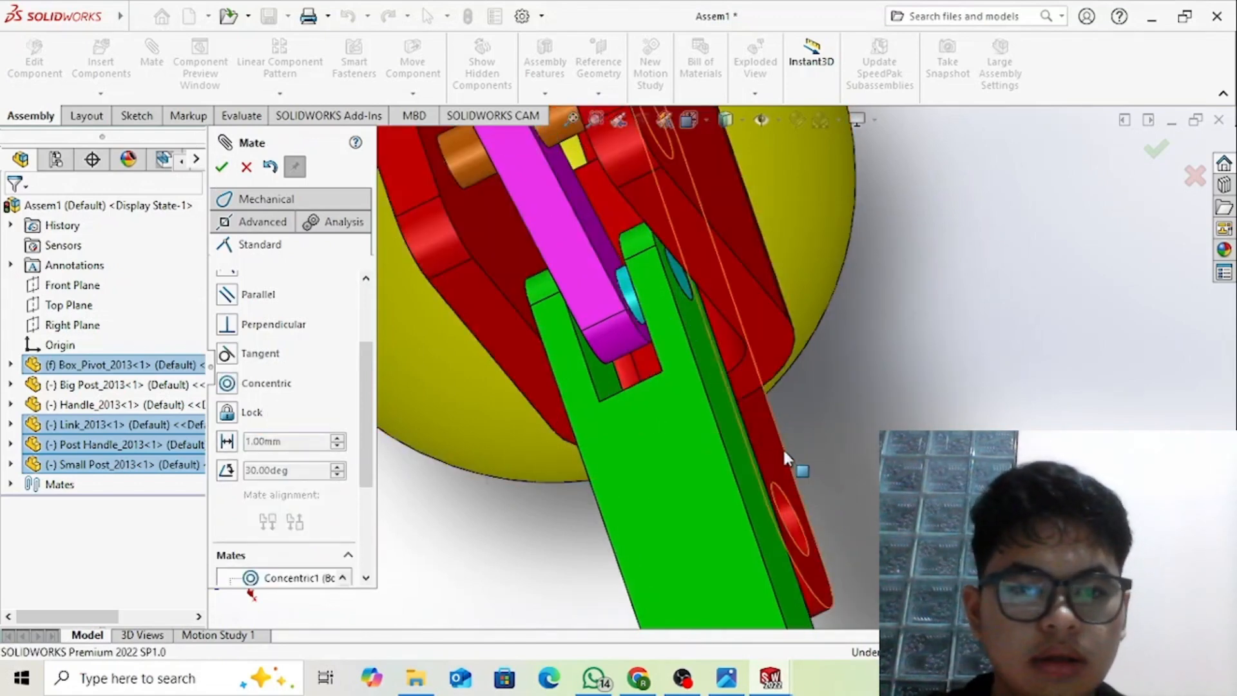
- Move the ball handle clear of the pivot and mate its blind hole concentric with the peg on the post handle's free end
scroll(783, 445, "up", 3)
scroll(790, 422, "up", 2)
middle_click_drag(745, 327, 768, 298)
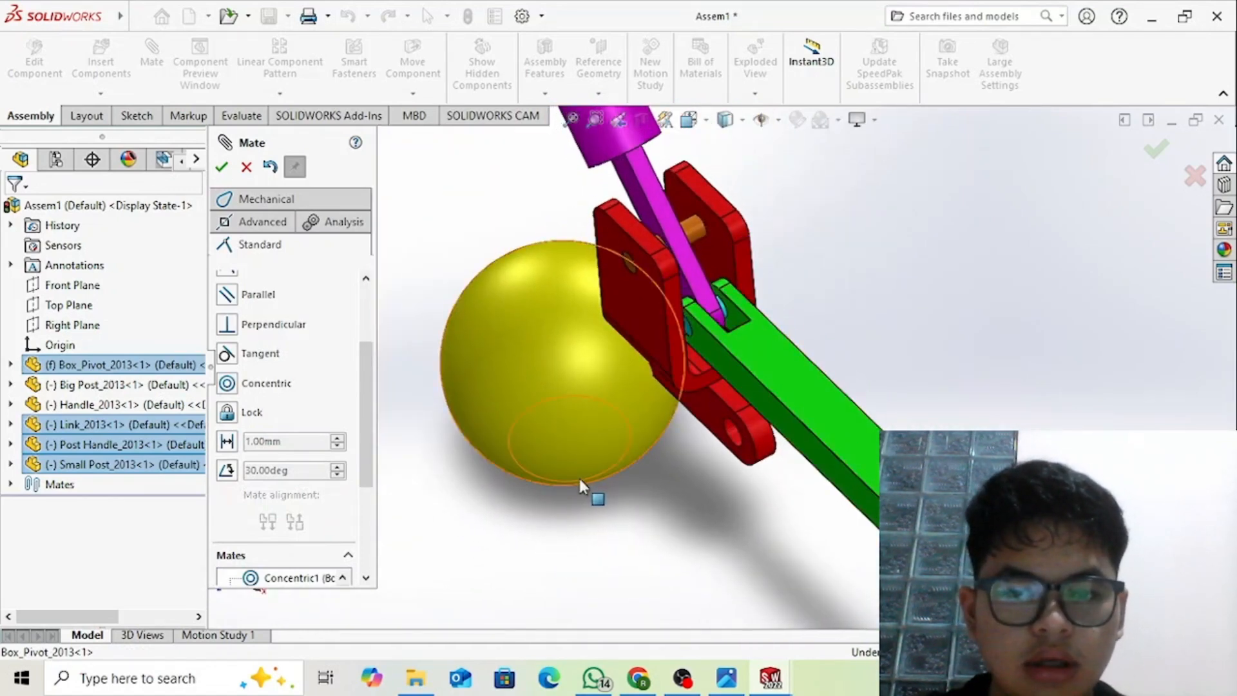
scroll(645, 380, "up", 4)
left_click_drag(649, 365, 598, 266)
scroll(635, 301, "down", 3)
scroll(580, 296, "down", 2)
middle_click_drag(580, 296, 686, 545)
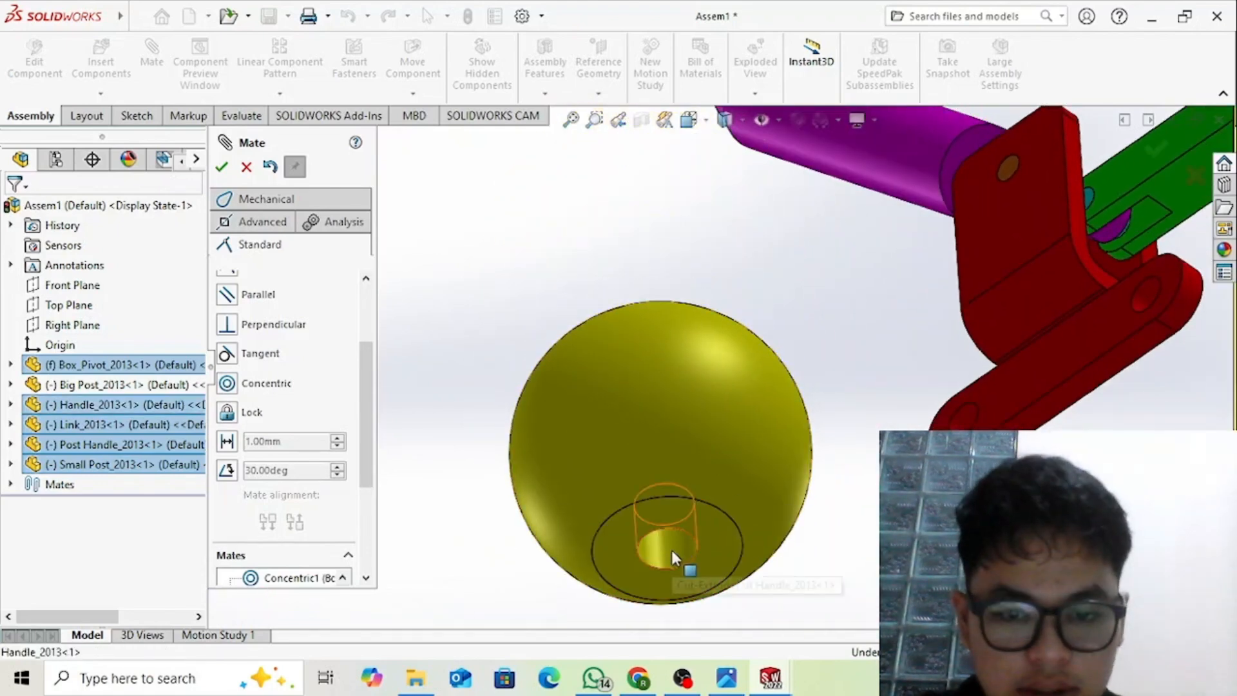
left_click(672, 550)
scroll(812, 367, "up", 5)
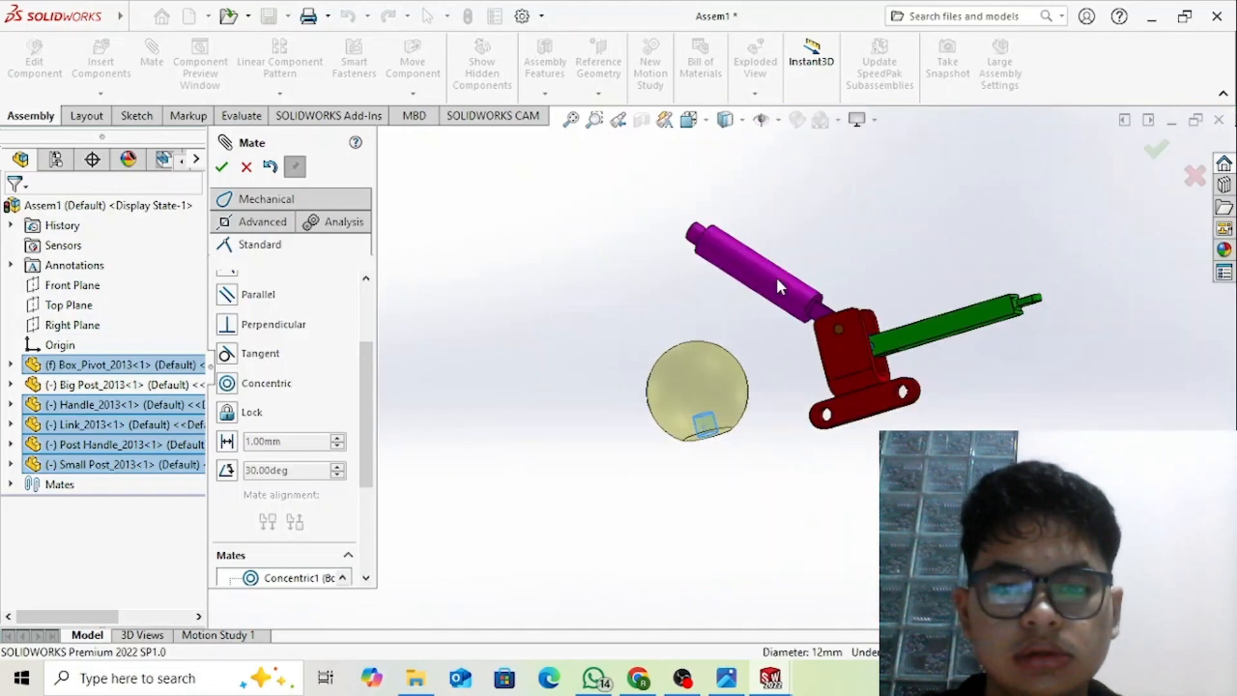
left_click(696, 242)
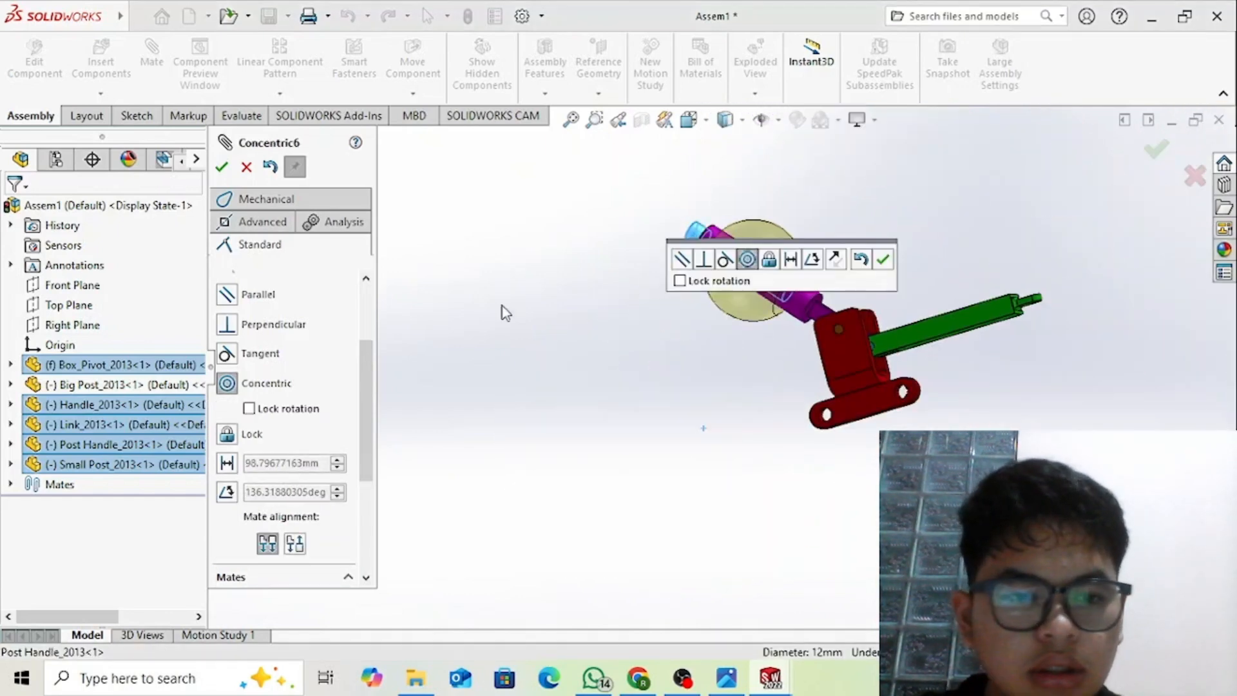
left_click(219, 169)
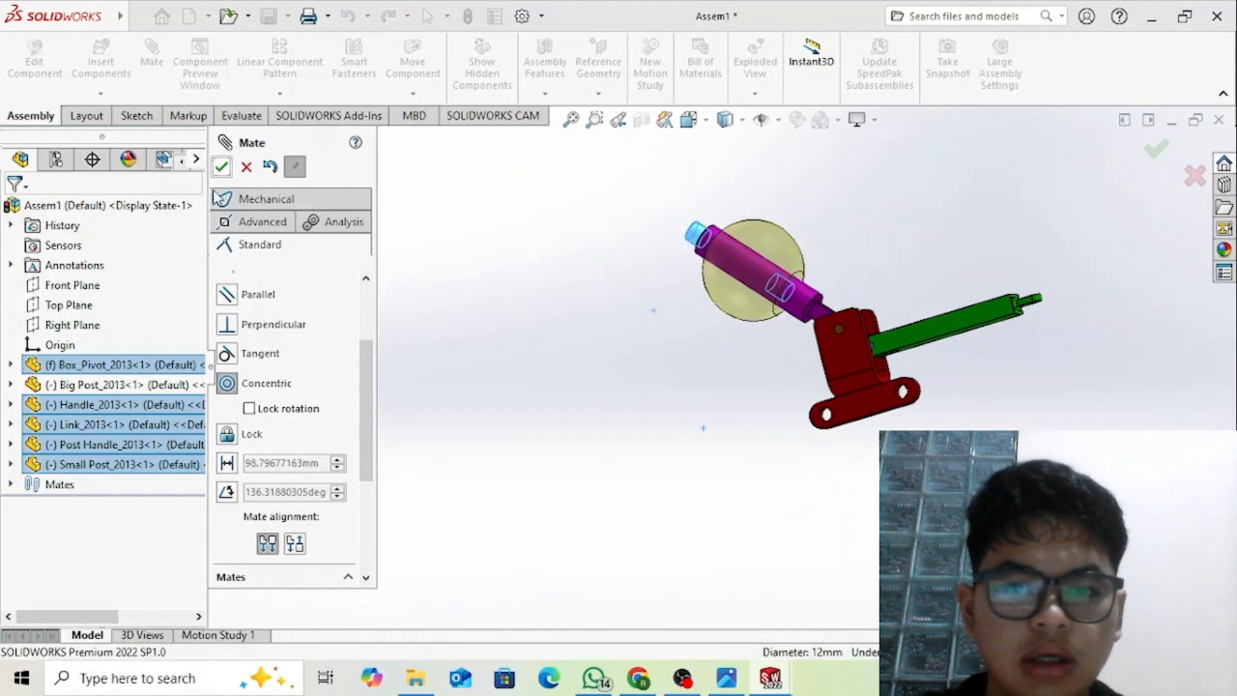
- Pull the ball beyond the post handle's peg and mate the bottom of its hole coincident with the peg's end face
left_click_drag(751, 291, 634, 210)
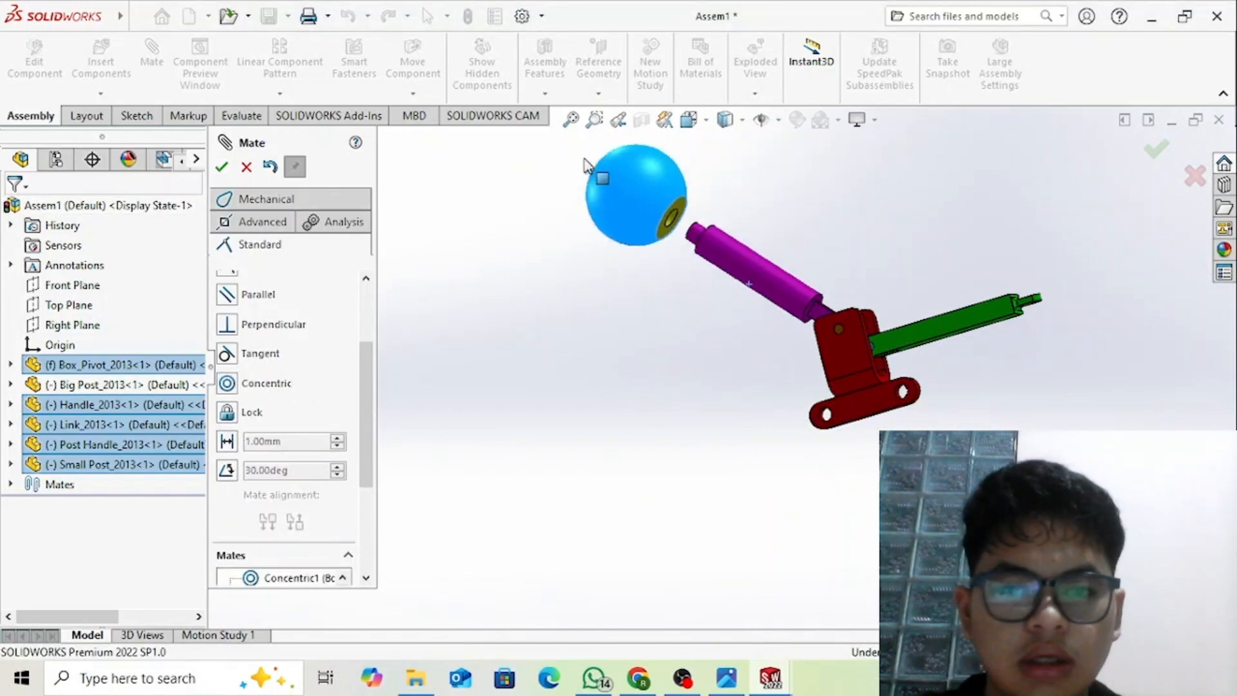
scroll(709, 213, "down", 6)
middle_click_drag(661, 268, 630, 459)
left_click(546, 339)
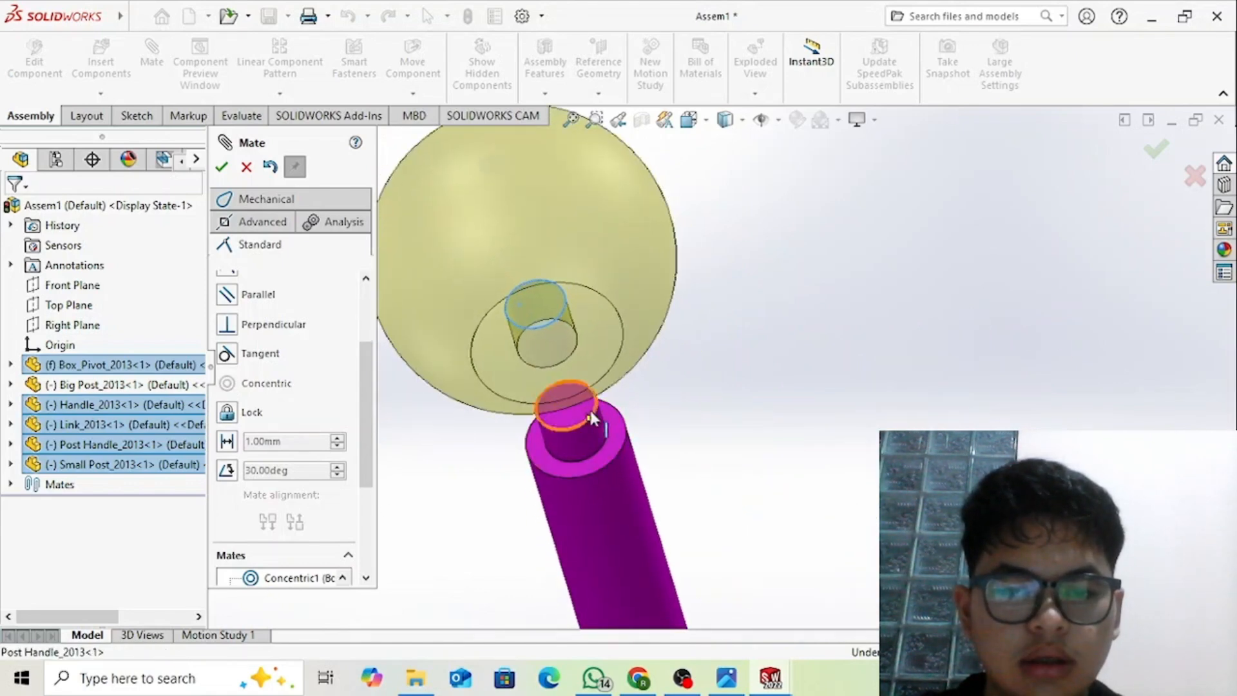
left_click(583, 410)
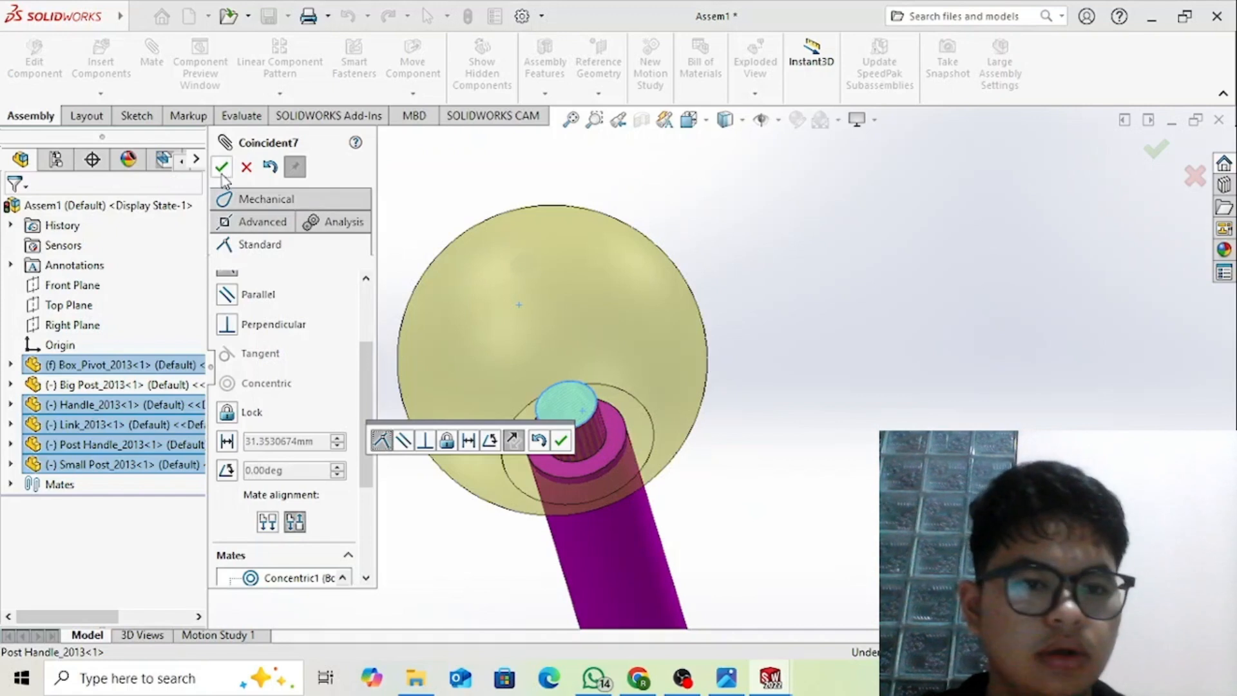
left_click(561, 440)
scroll(709, 460, "up", 7)
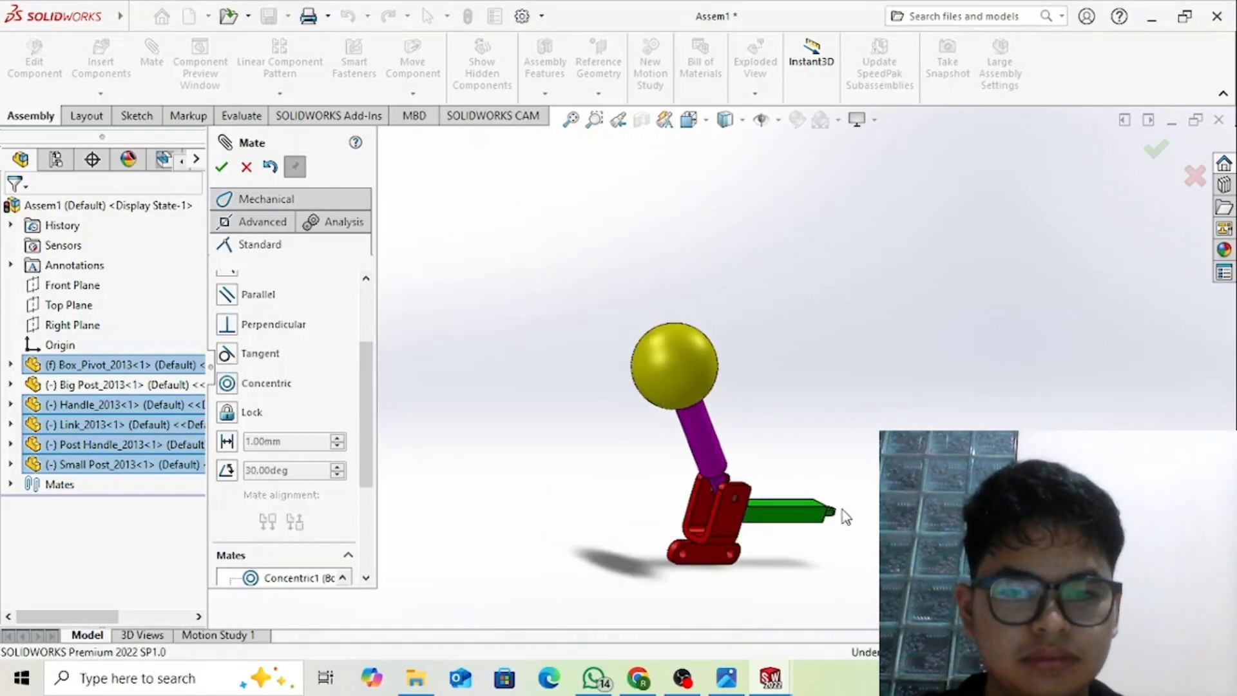
- Add a 140° angle mate between the post handle's flat end and the link's upper face, following Practice_Drawing.JPG
middle_click_drag(843, 512, 745, 495)
scroll(821, 492, "down", 5)
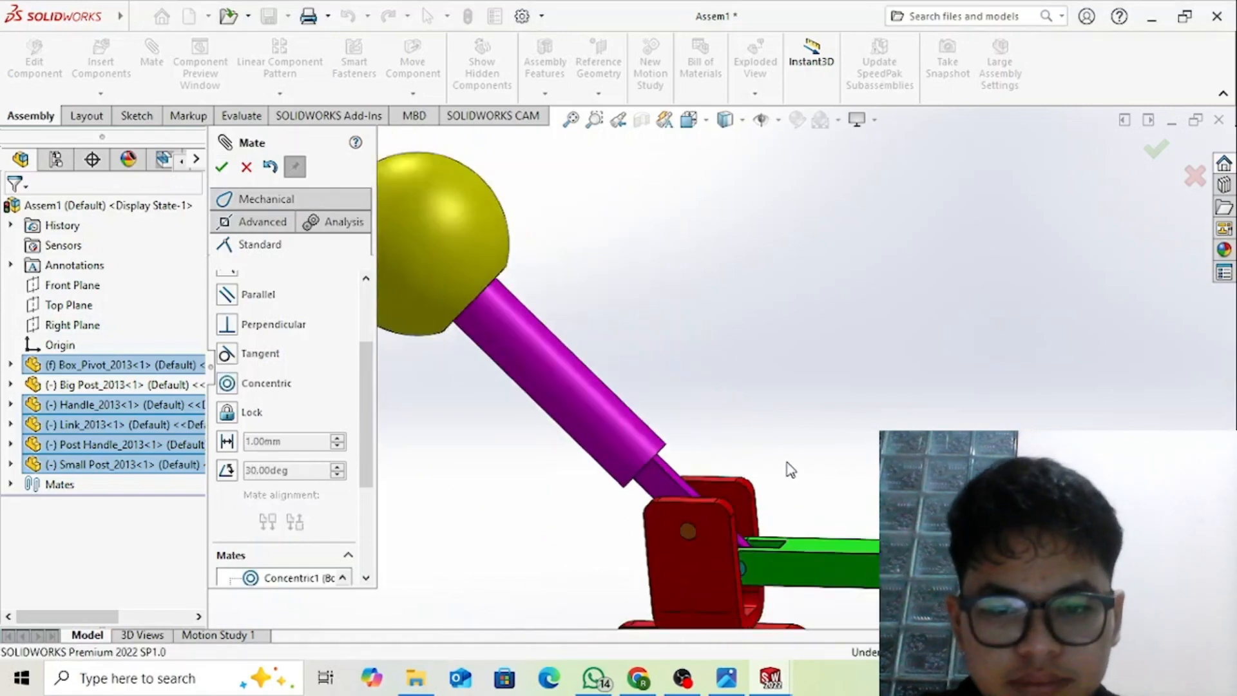
scroll(787, 470, "up", 4)
left_click(727, 678)
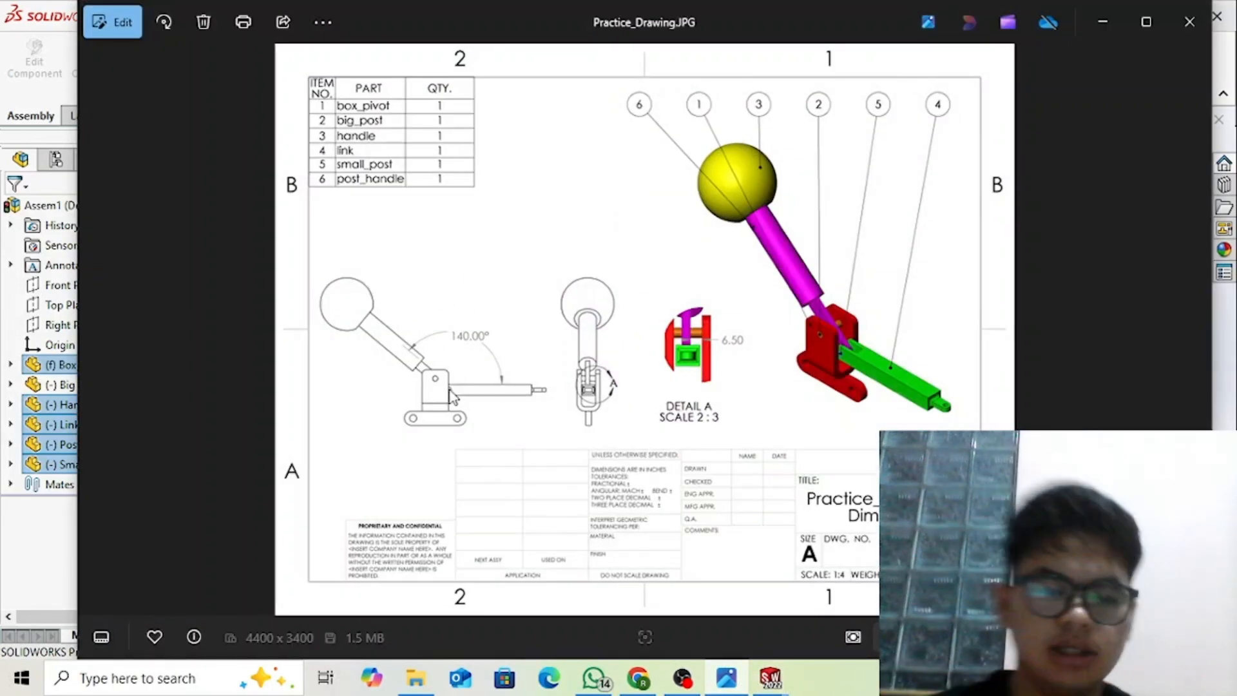
left_click(1099, 23)
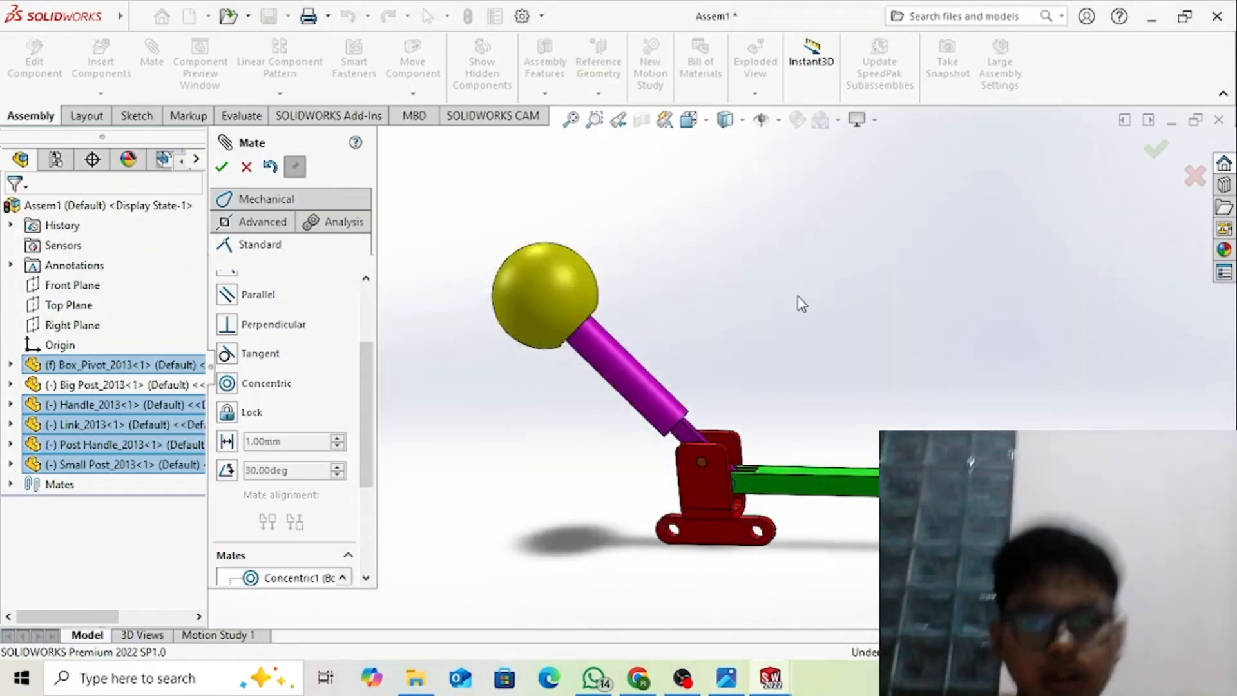
scroll(820, 462, "down", 8)
scroll(741, 562, "up", 4)
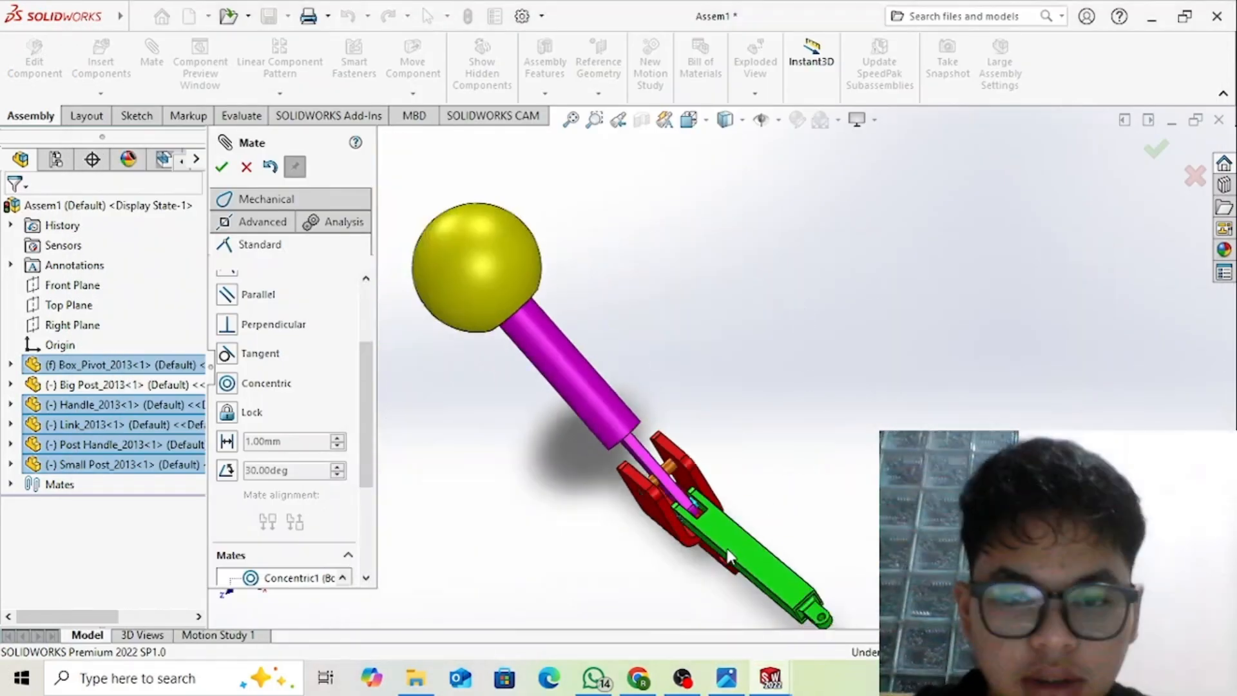
left_click(687, 503)
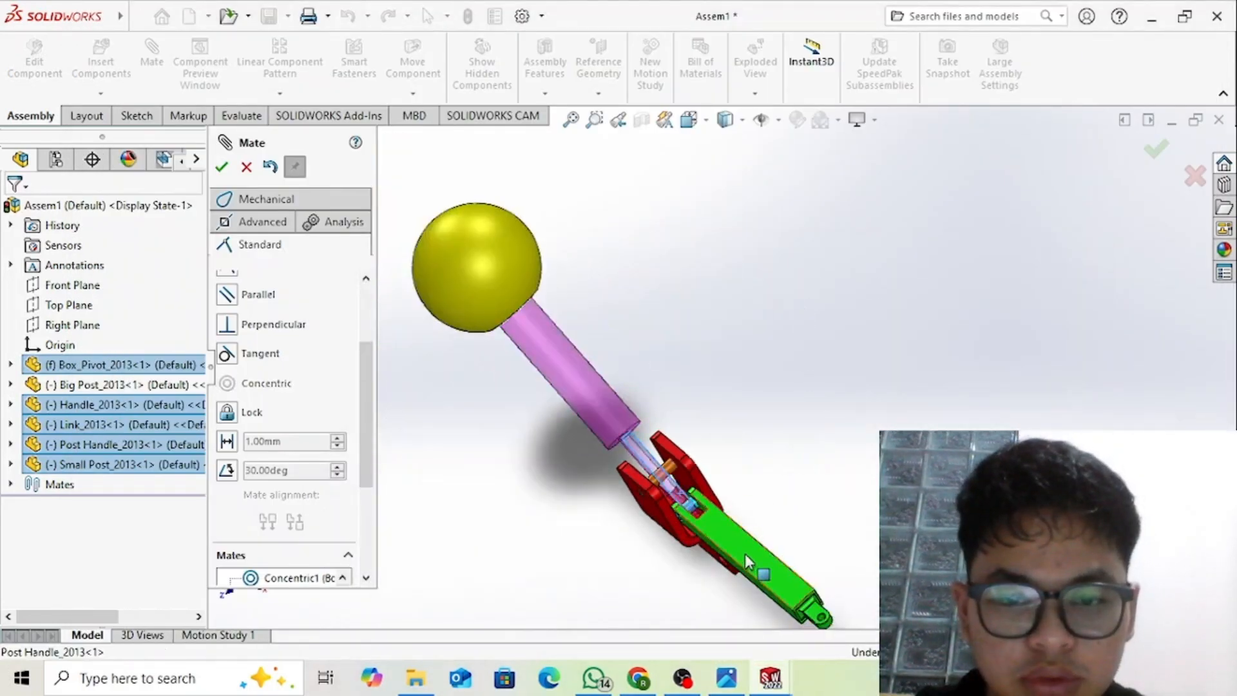
left_click(745, 555)
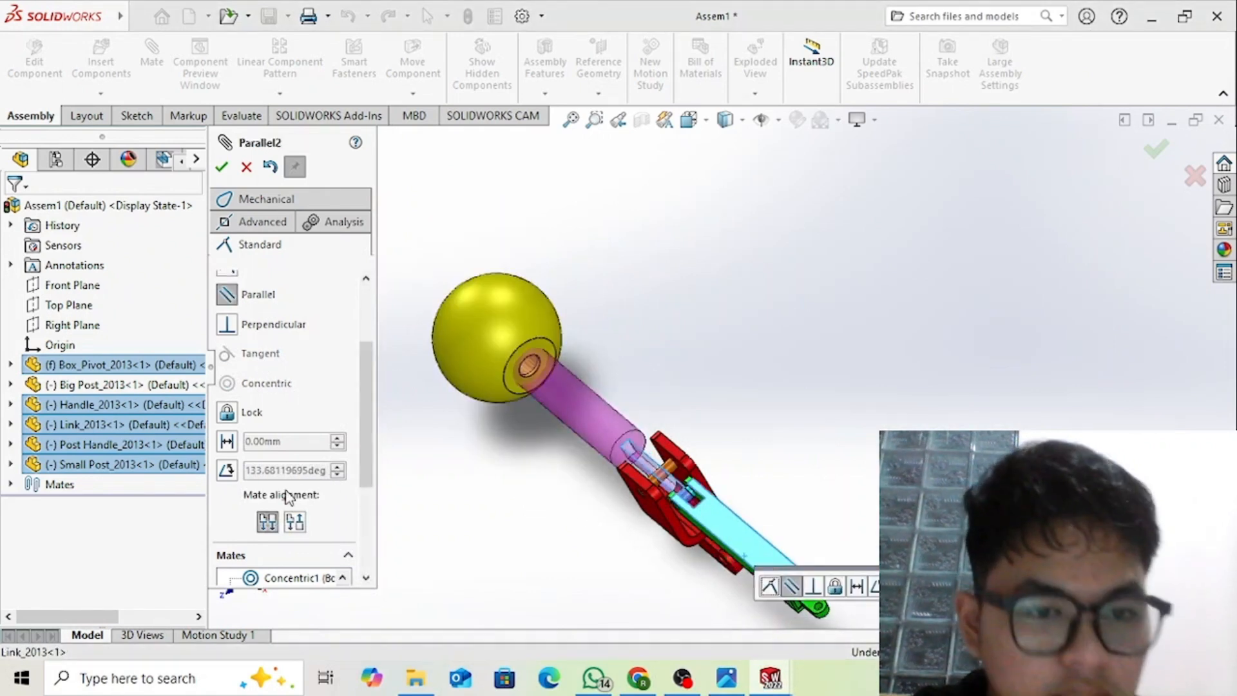
left_click(250, 470)
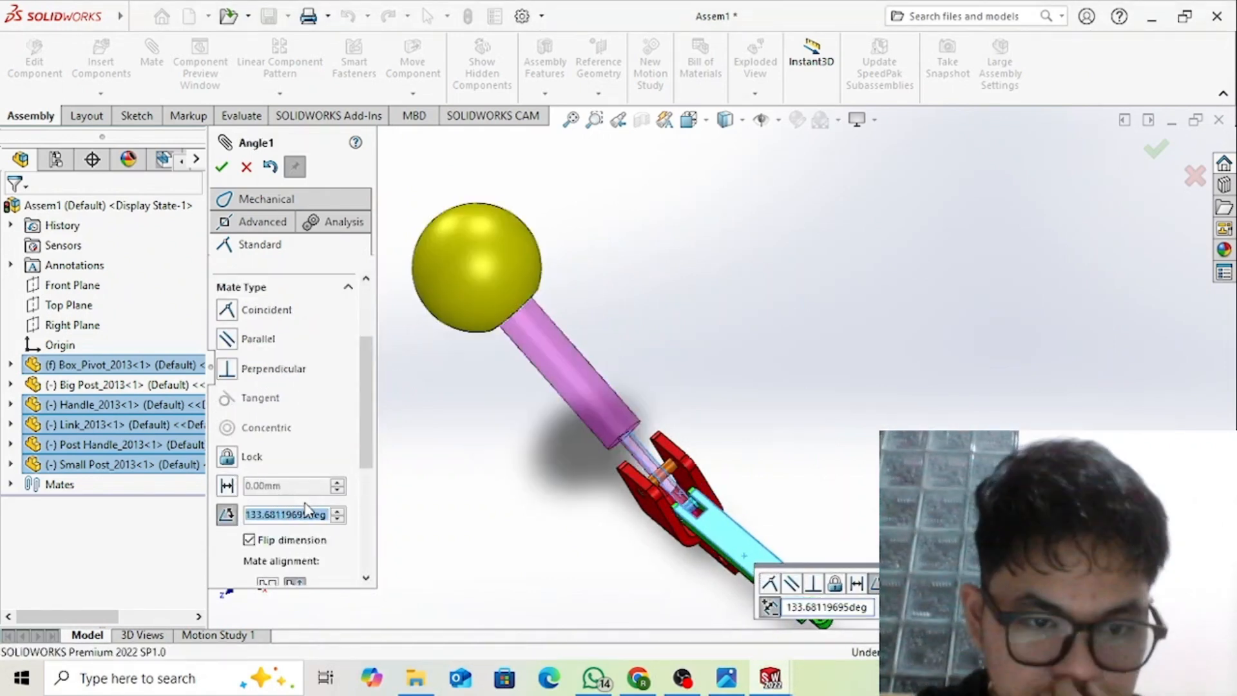
type("140")
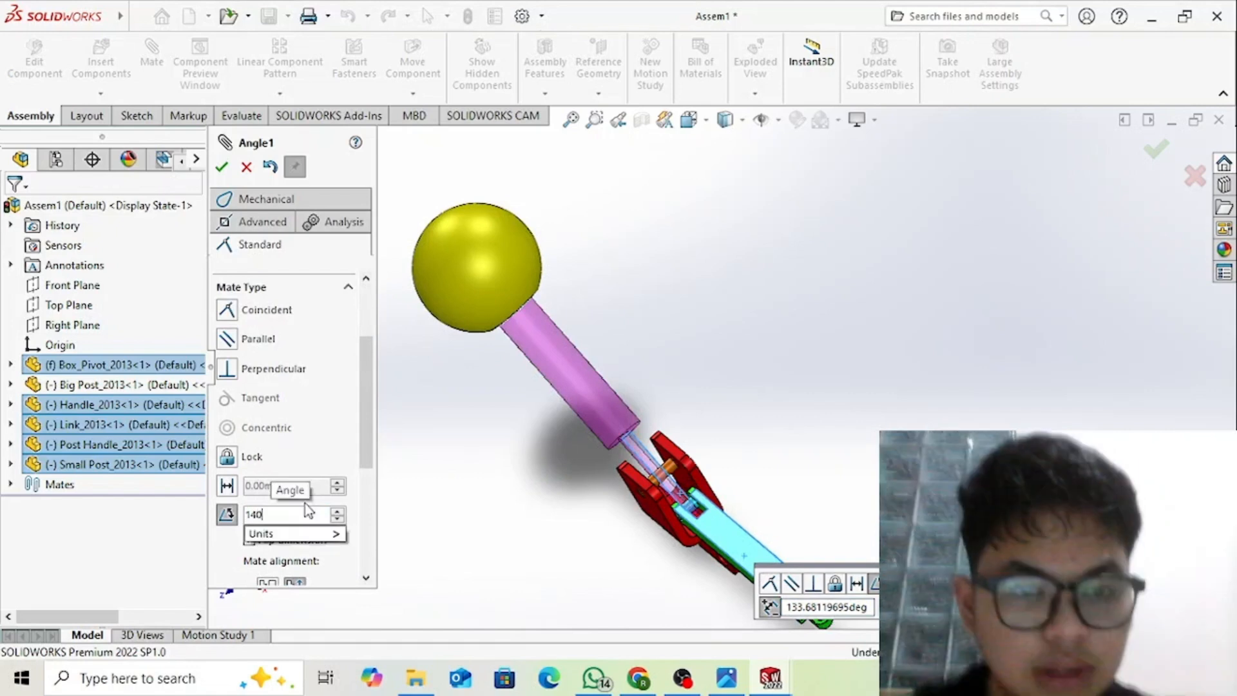
key("Return")
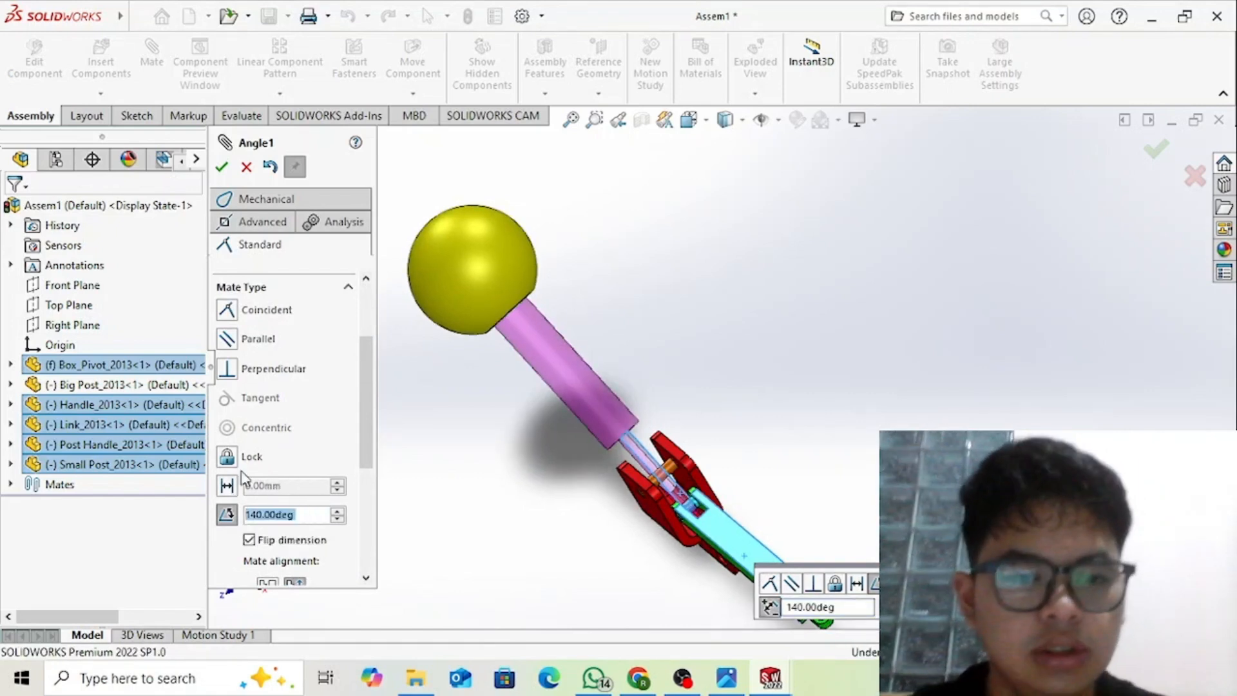
key("Return")
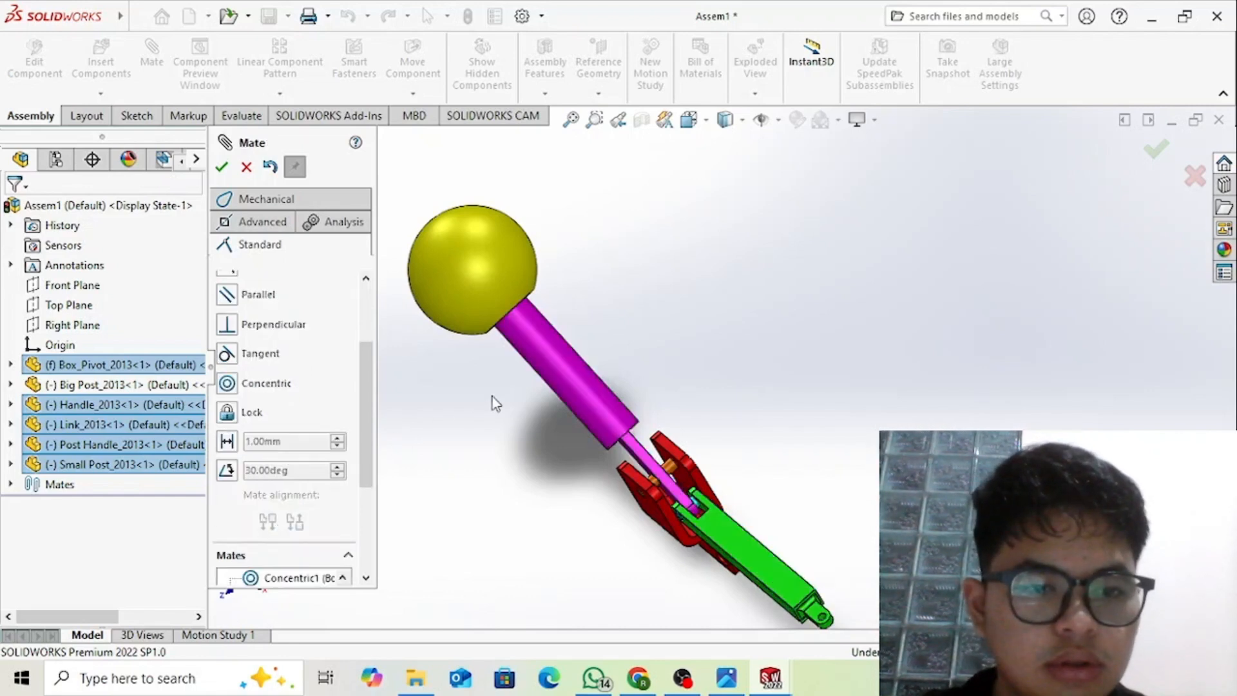
- Review the complete lever assembly in isometric view
key("ctrl+7")
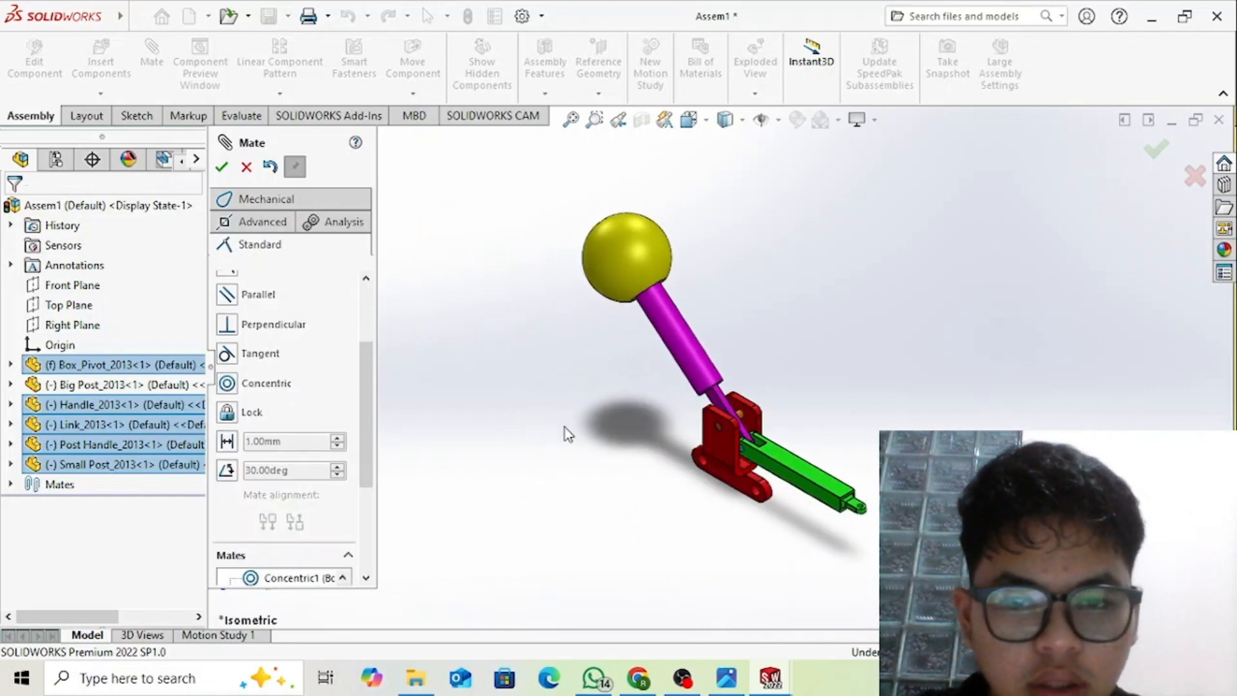
scroll(837, 455, "down", 3)
scroll(592, 219, "up", 3)
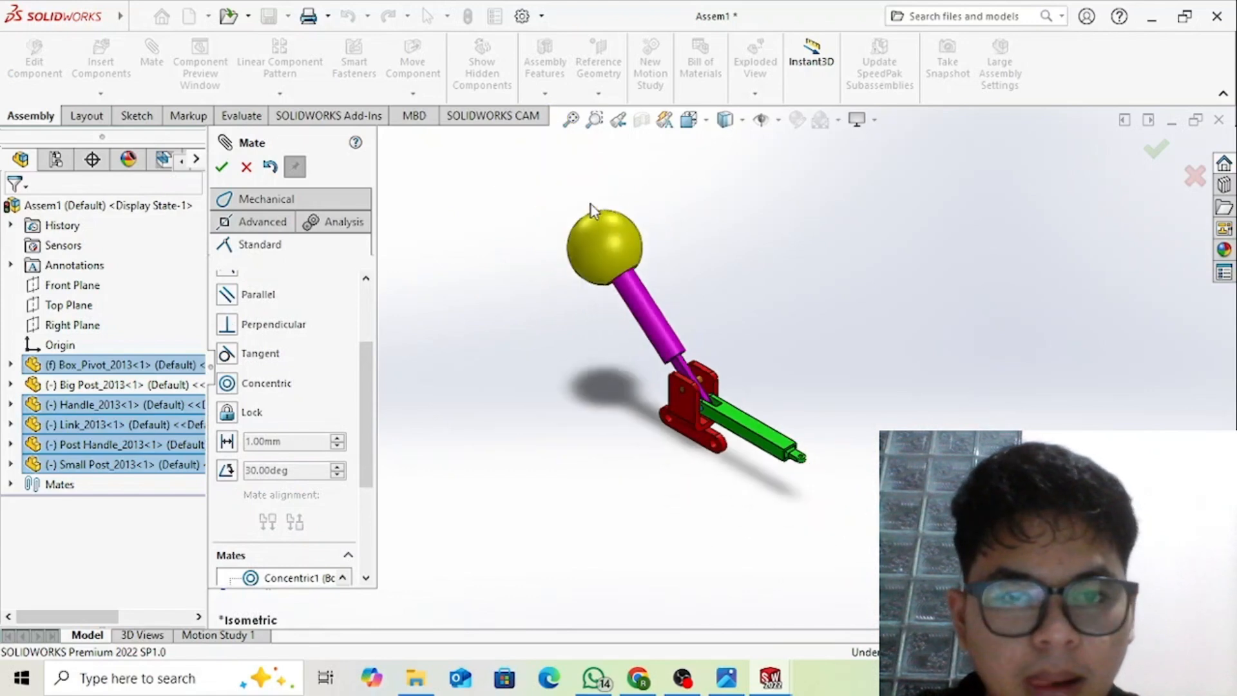
scroll(596, 226, "down", 3)
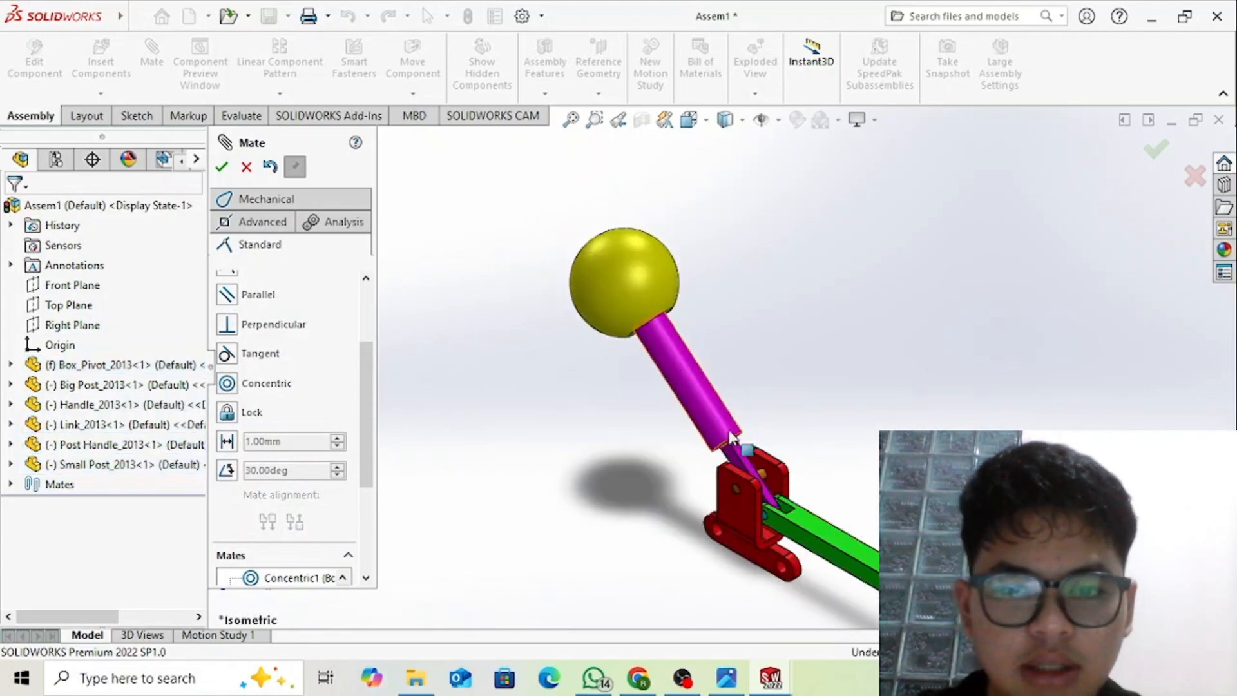
- Open Ex1_Assembly.PDF from the EX 1 folder inside 66.Assemblies_EX+1 and examine its exploded and assembled block views
left_click(413, 682)
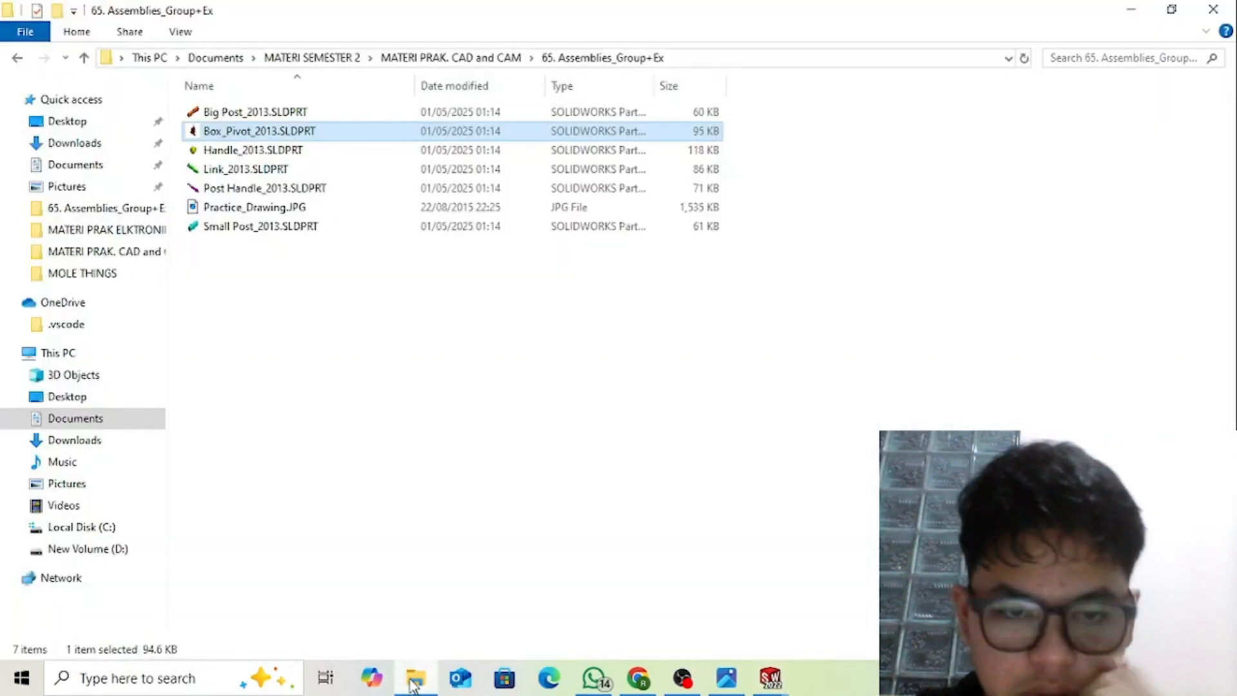
left_click(406, 58)
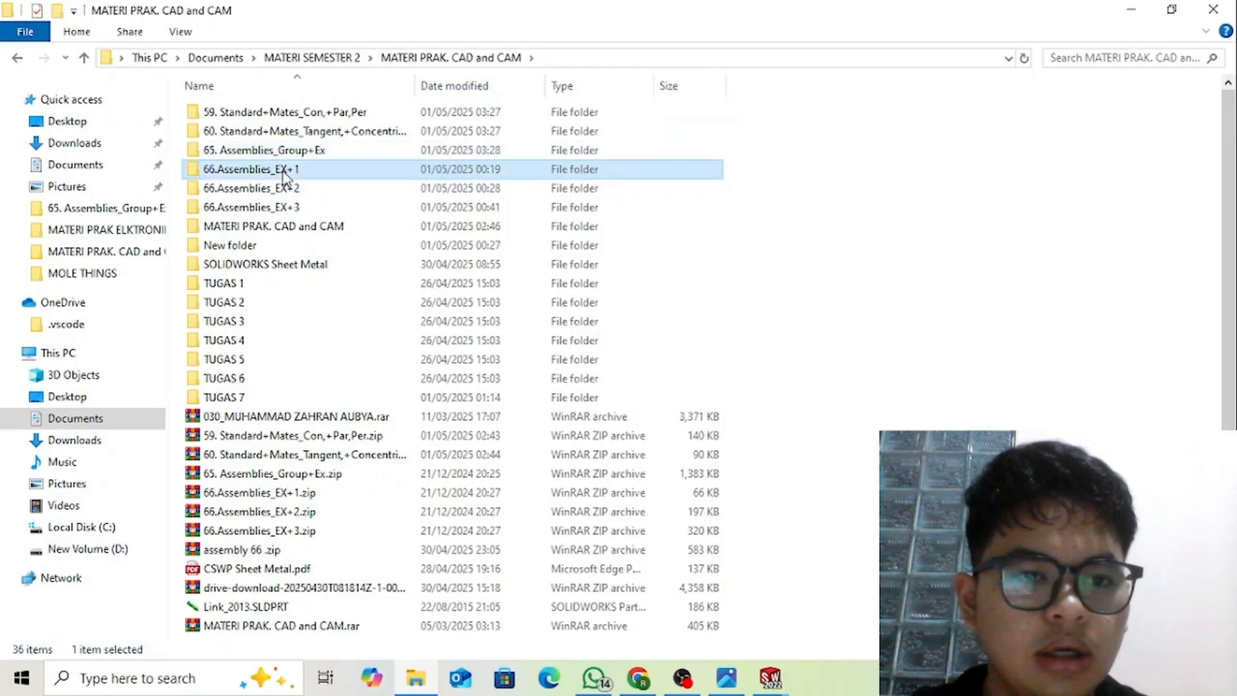
double_click(284, 171)
double_click(260, 123)
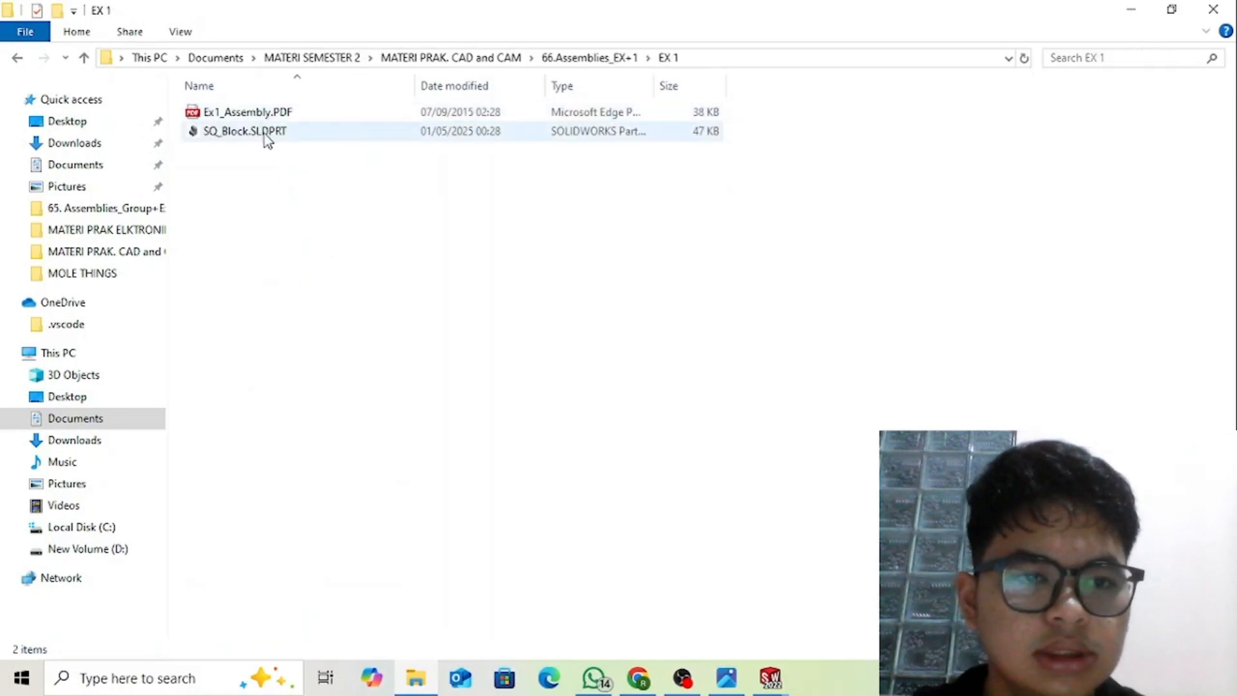
left_click(267, 115)
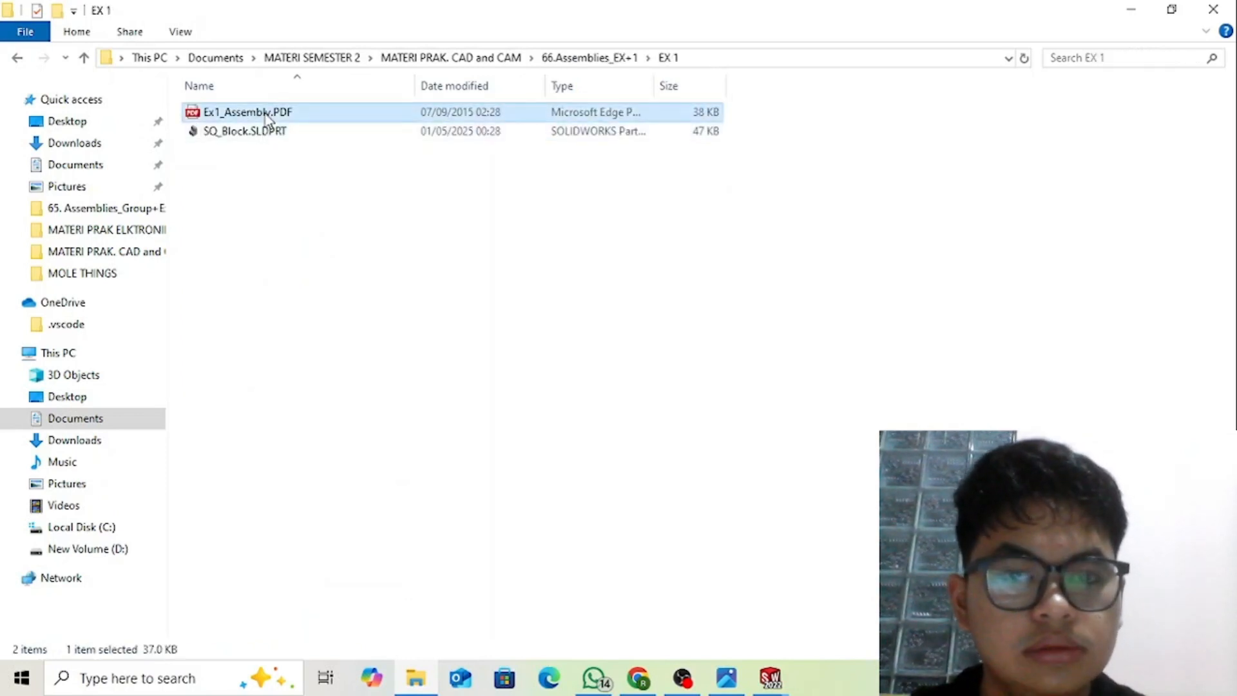
double_click(268, 116)
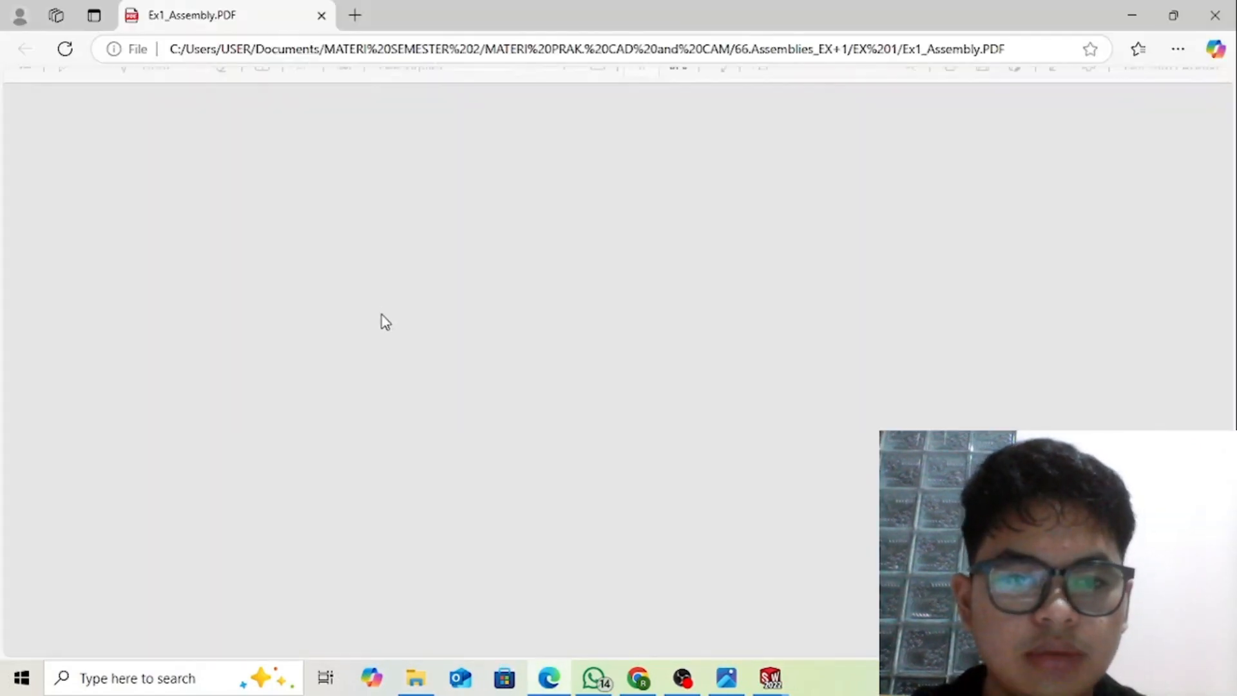
scroll(522, 472, "down", 3)
scroll(366, 340, "up", 3)
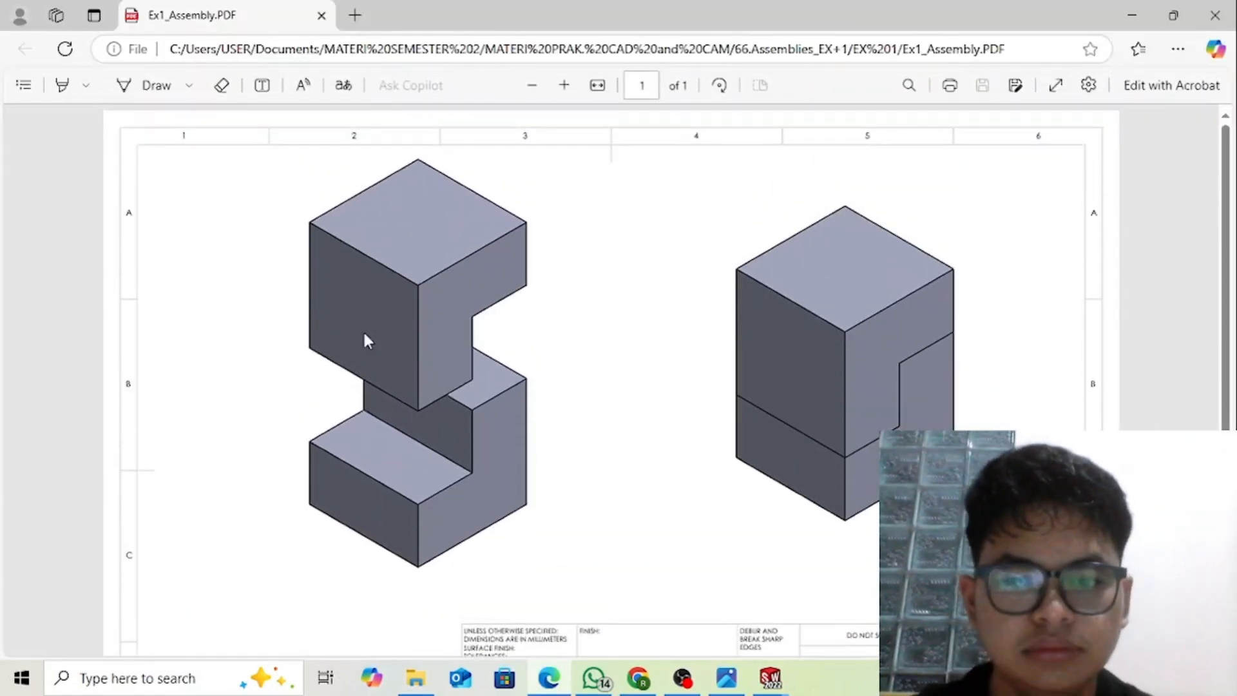
scroll(459, 435, "down", 3)
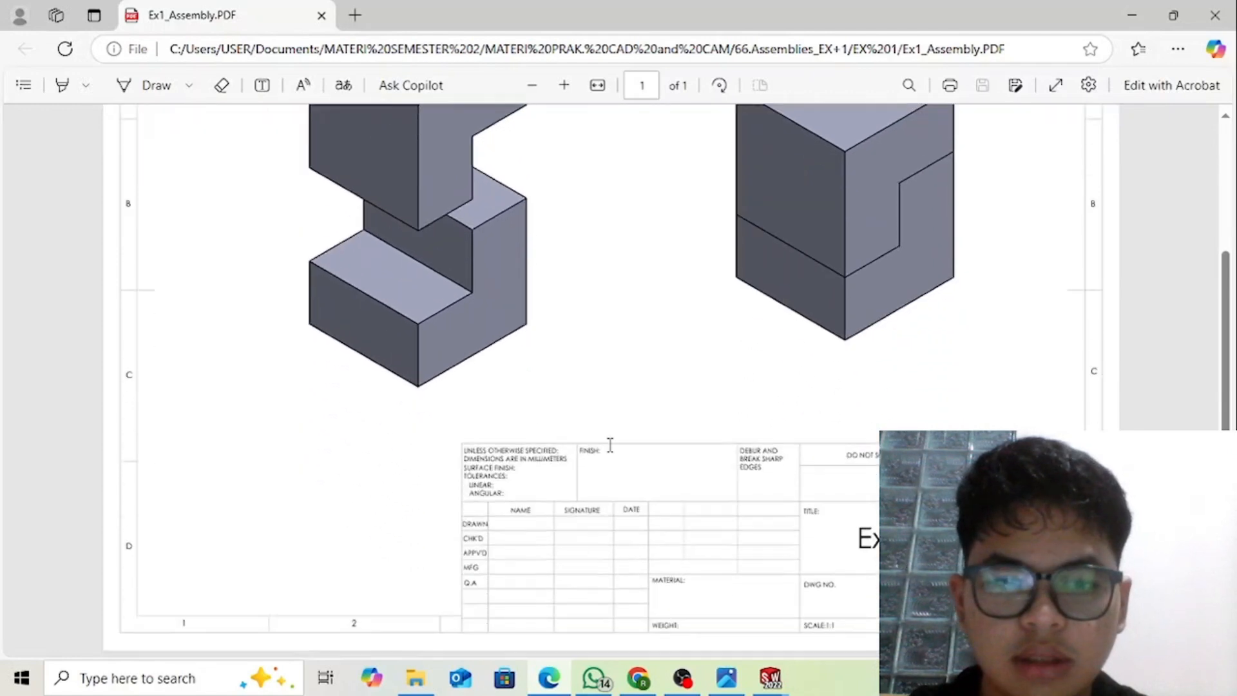
scroll(656, 454, "up", 3)
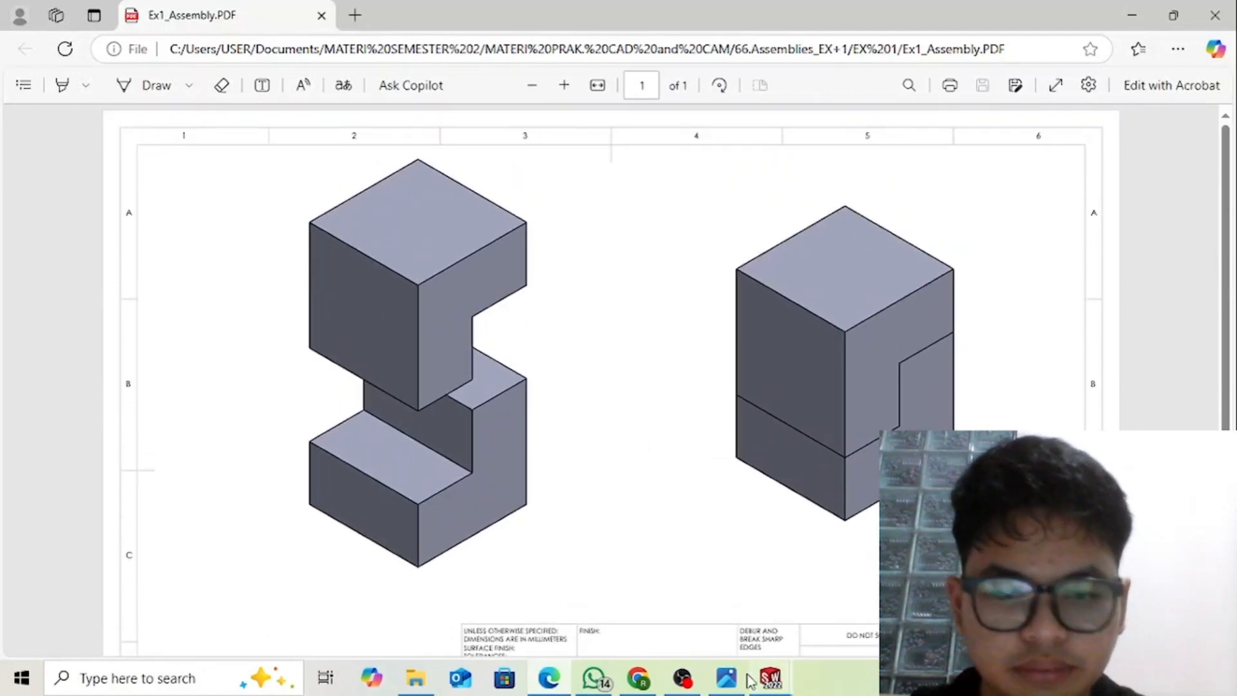
- Switch back to the EX 1 folder and open SQ_Block.SLDPRT in SOLIDWORKS to inspect its stepped shape
left_click(416, 678)
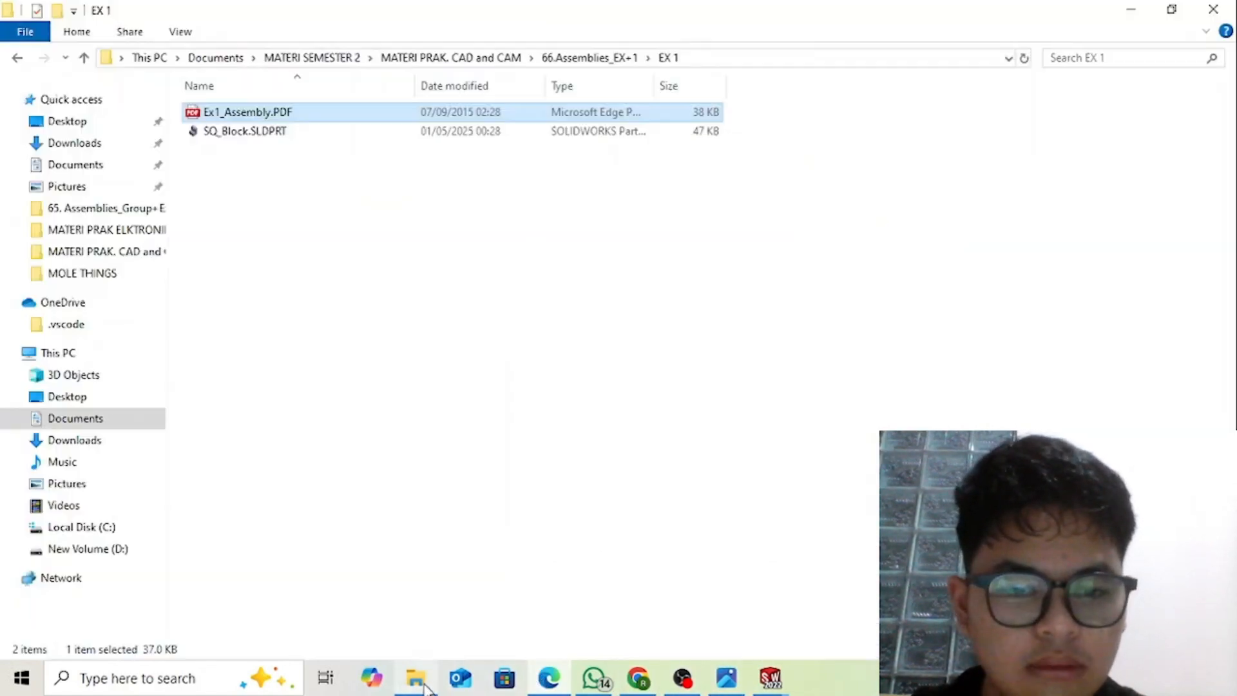
left_click(287, 134)
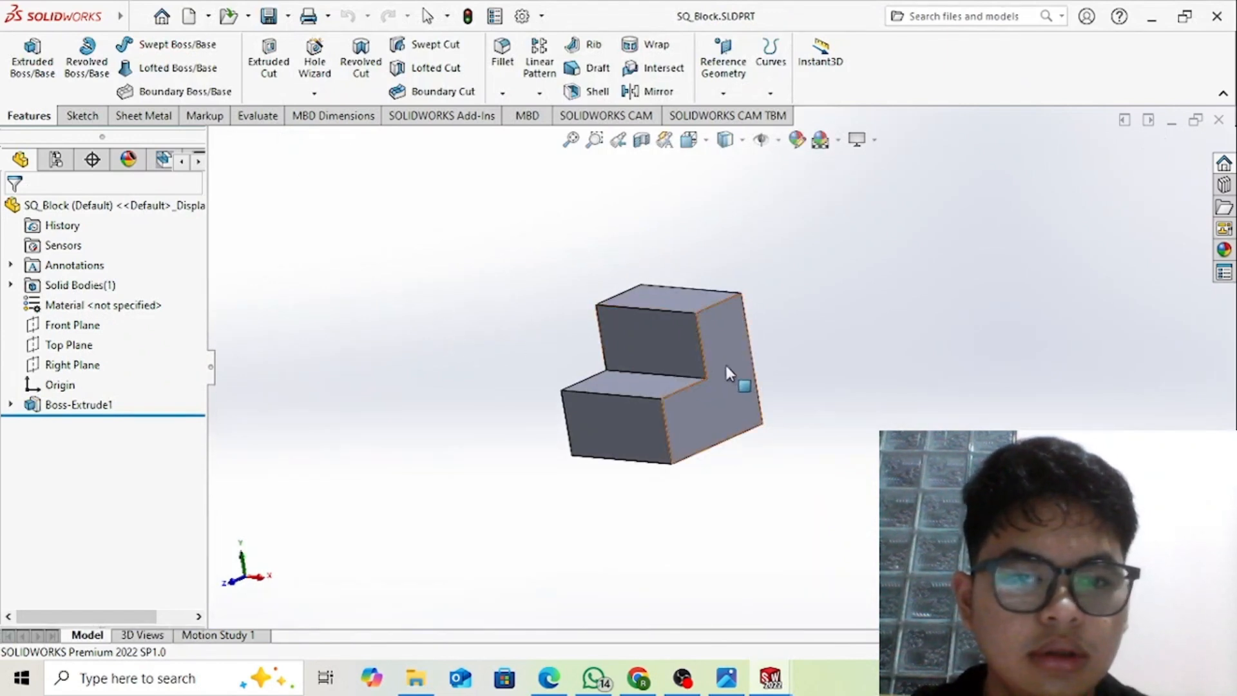
middle_click_drag(726, 366, 731, 438)
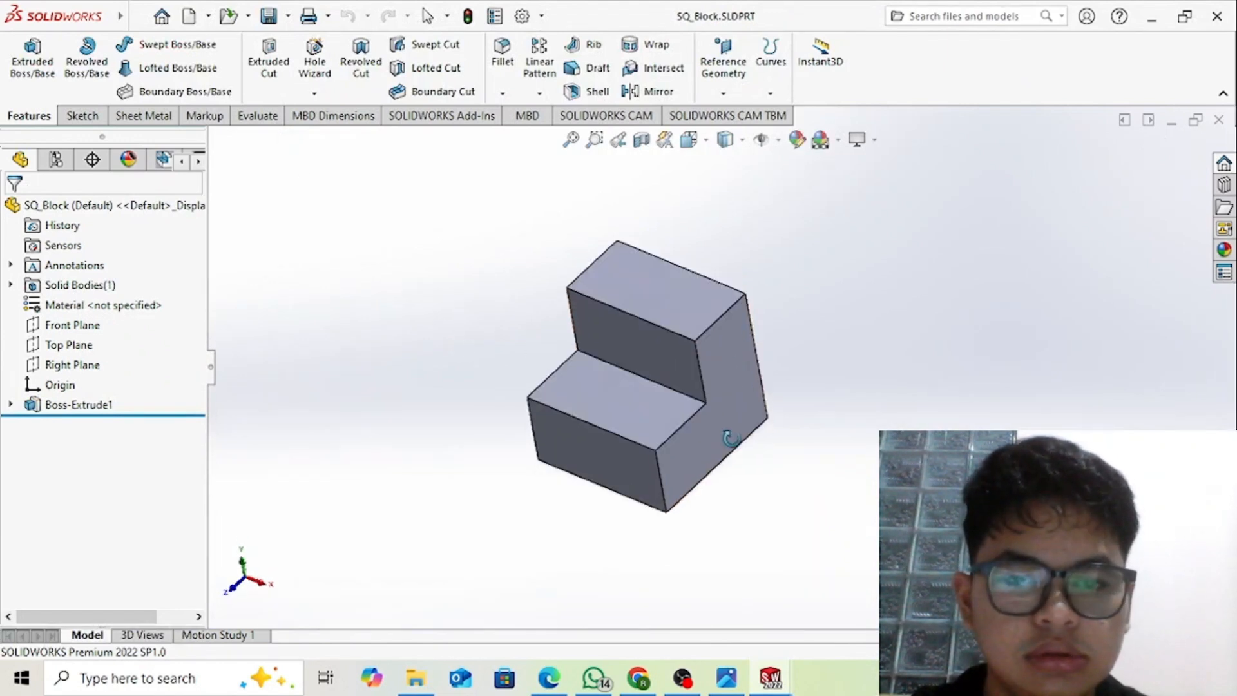
left_click(82, 116)
left_click(53, 114)
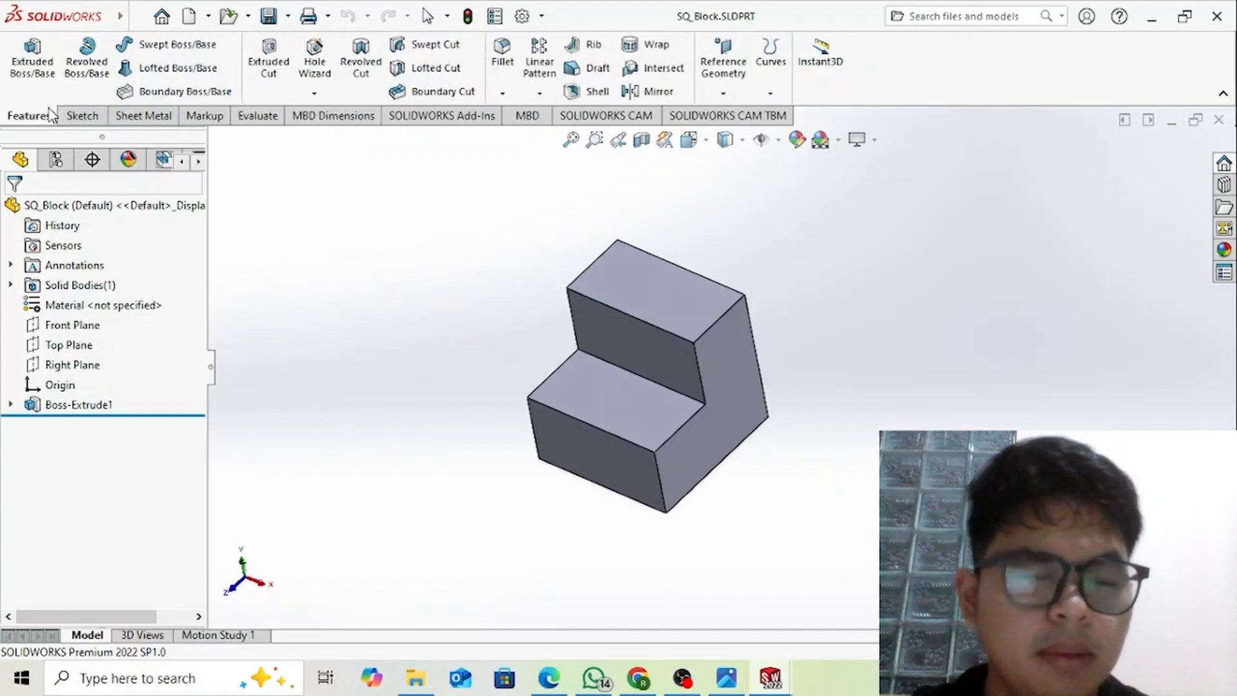
- Create a new assembly and place SQ_Block as its first, fixed component
left_click(209, 19)
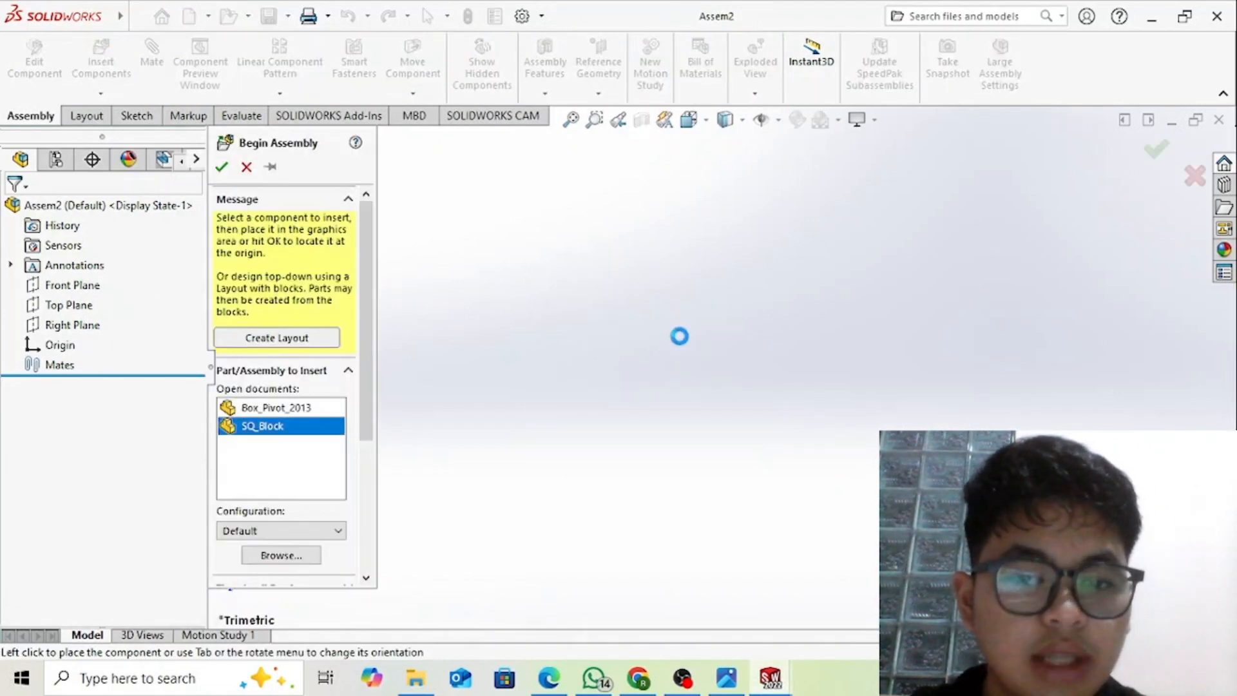
left_click(680, 339)
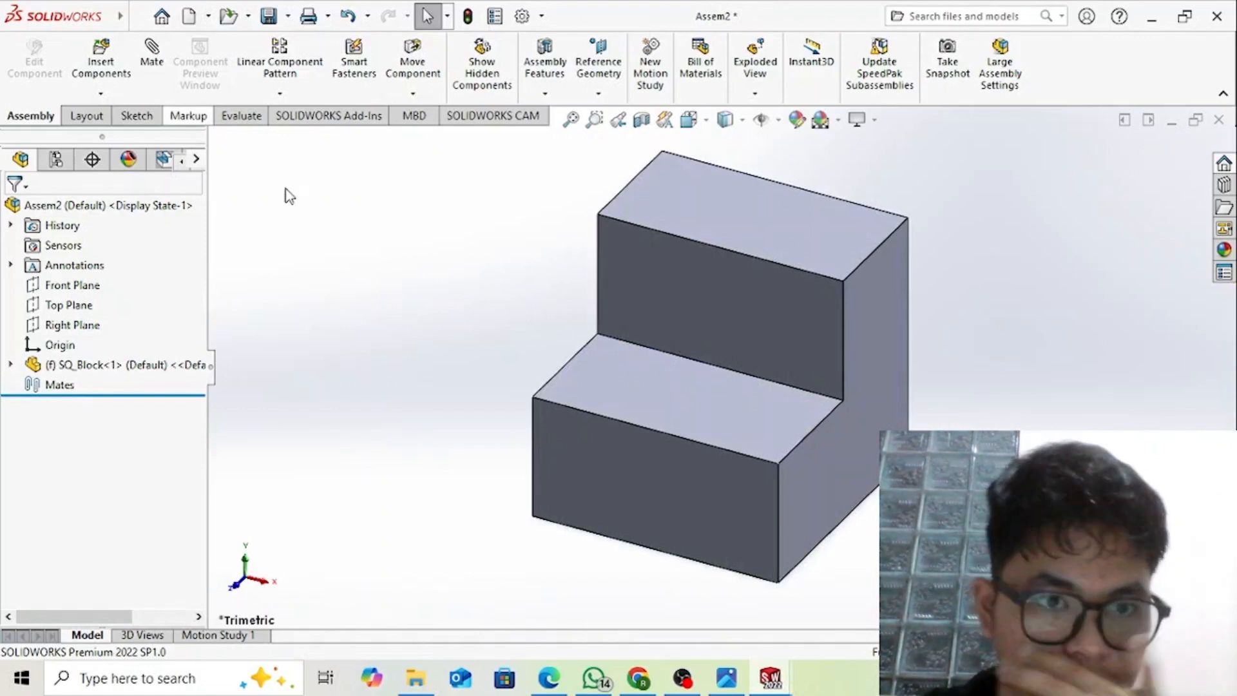
key("f")
- Load a second copy of SQ_Block.SLDPRT from the EX 1 folder for insertion into the assembly
left_click(101, 64)
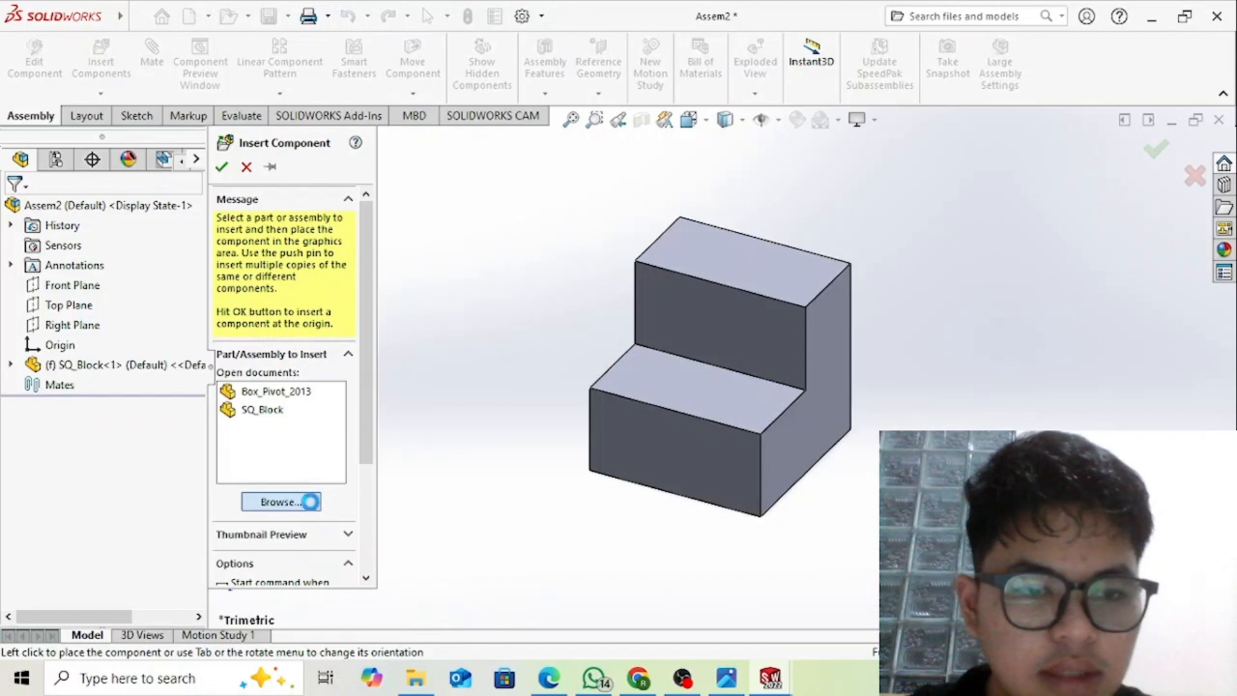
left_click(281, 502)
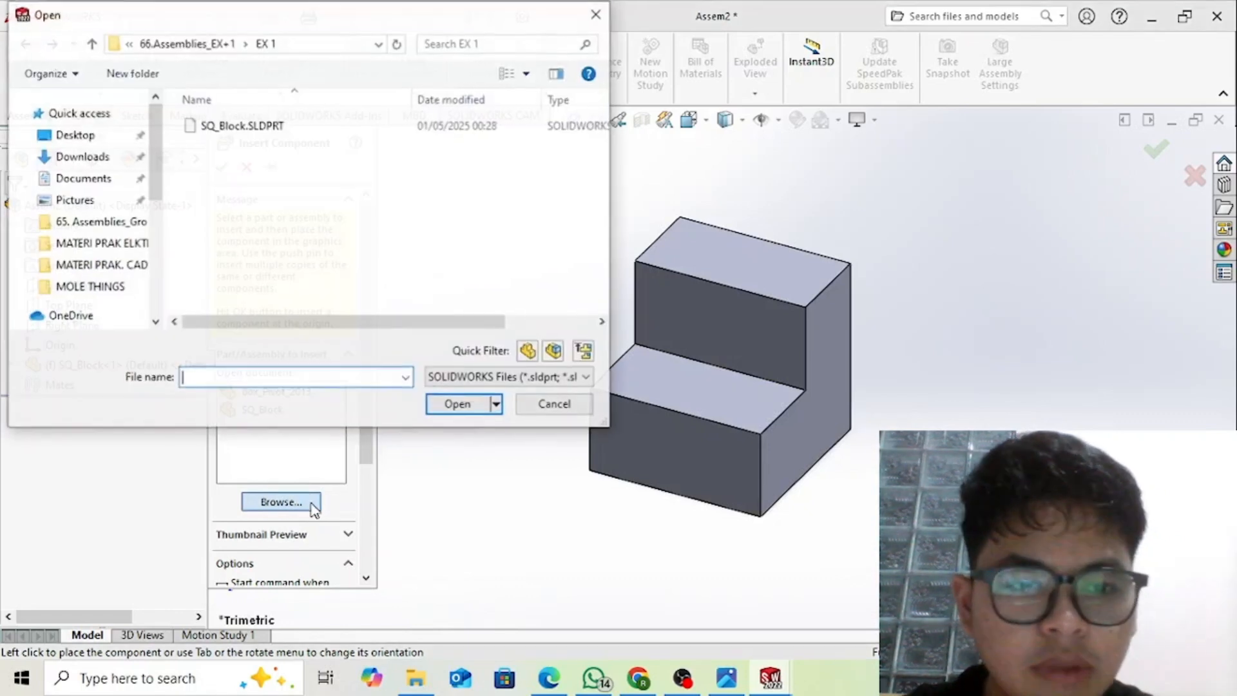
left_click(256, 127)
left_click(451, 405)
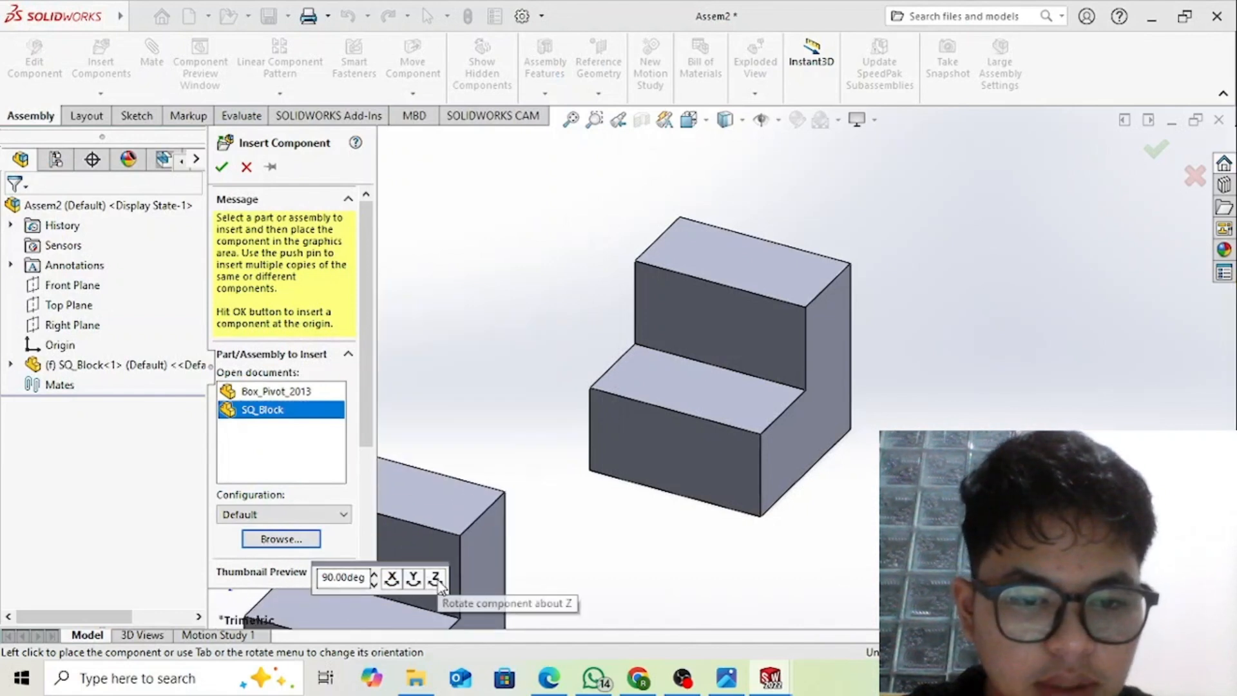
- Rotate the second SQ_Block in 90° increments about Z and Y until its notch faces the first block's step, and place it beside that block
left_click(436, 578)
left_click(436, 578)
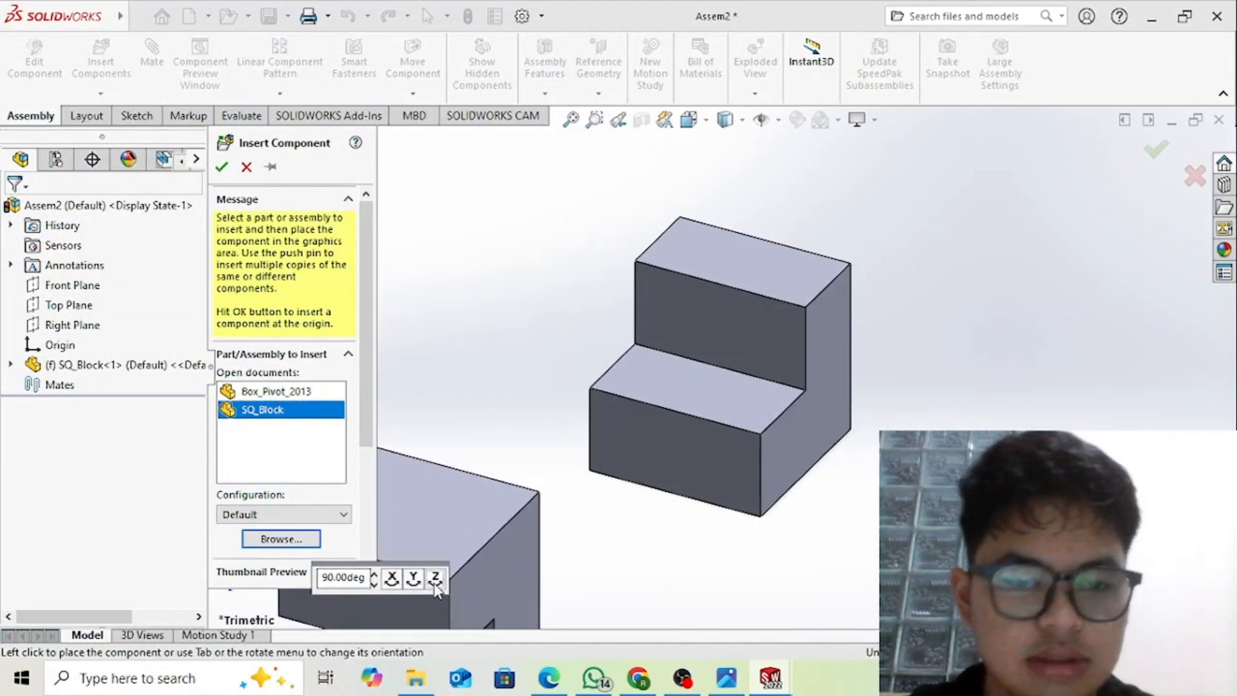
left_click(436, 579)
left_click(436, 579)
left_click(436, 578)
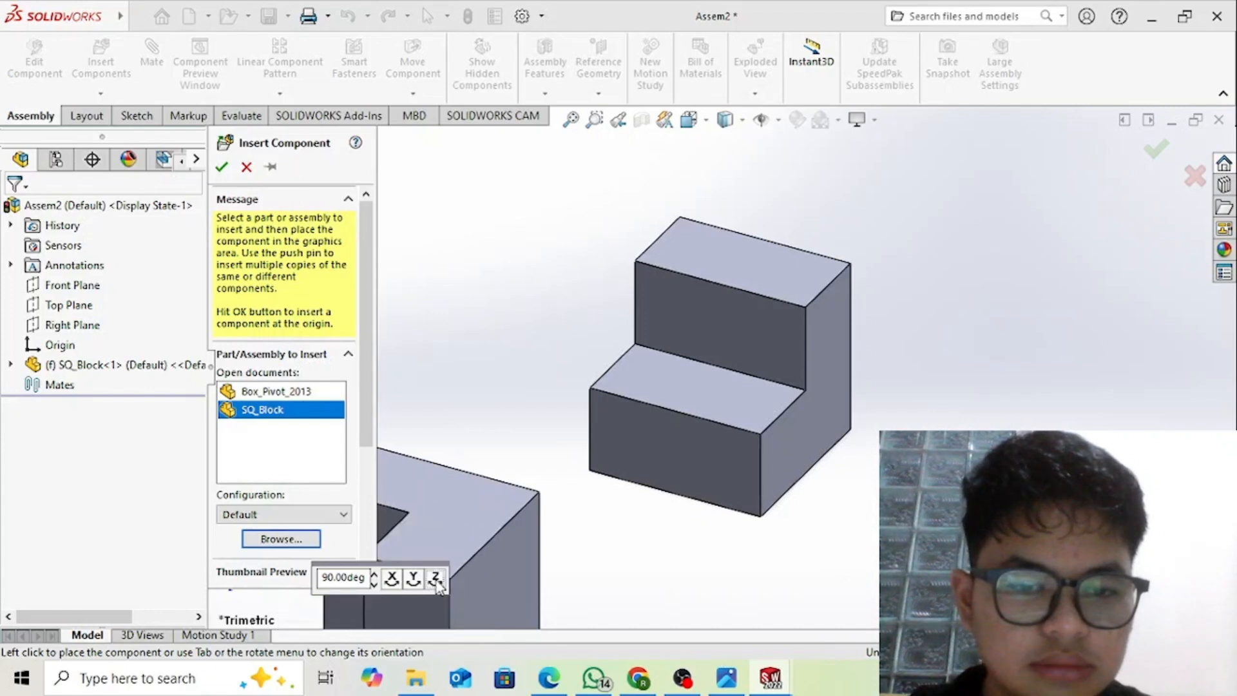
left_click(435, 579)
left_click(418, 582)
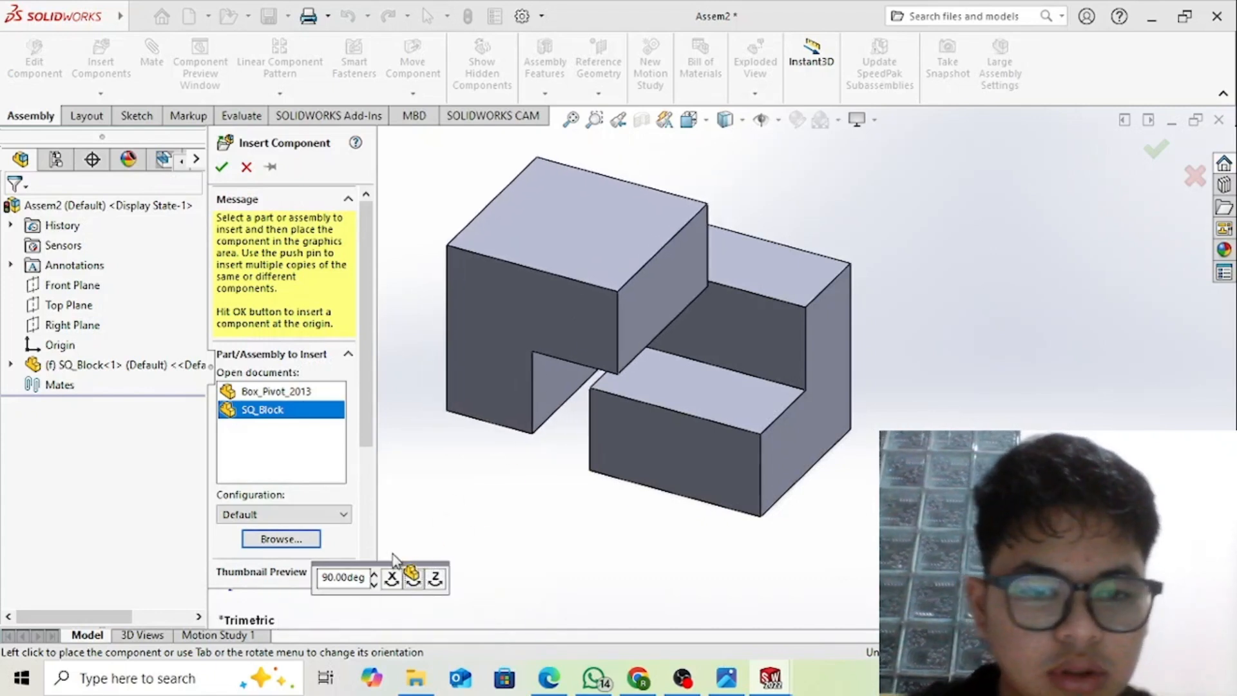
left_click(414, 579)
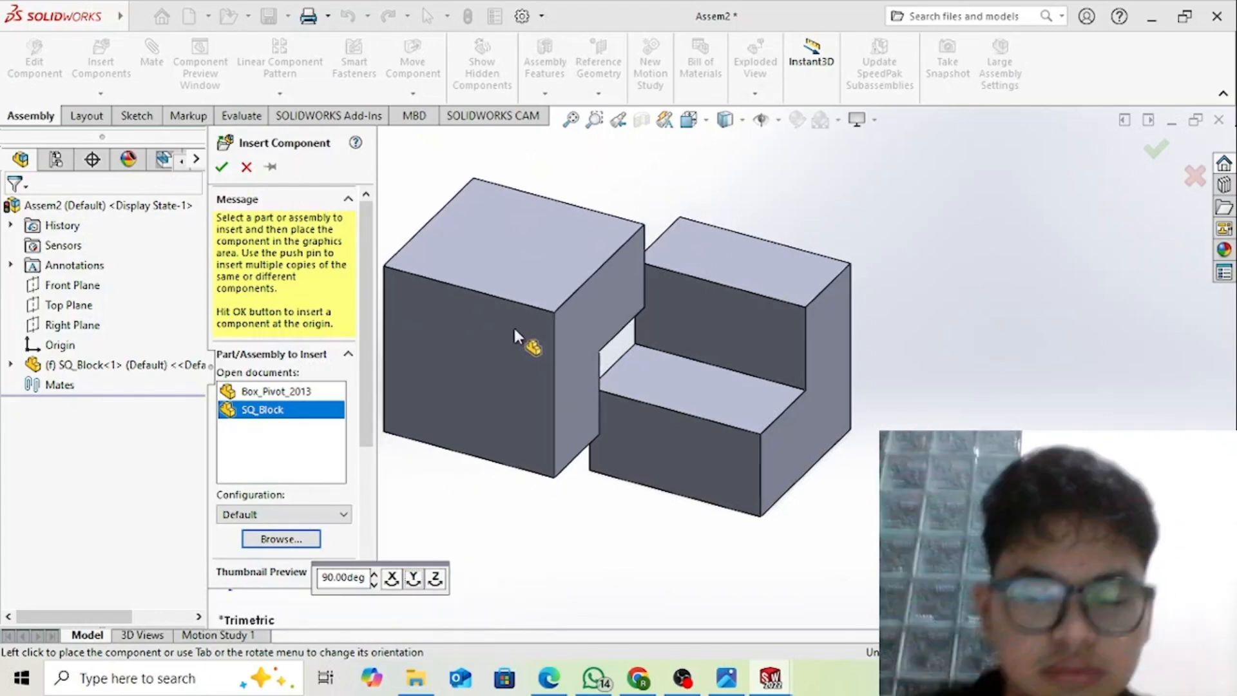
left_click(517, 326)
- Place the second SQ_Block and move it clear of the fixed block so that the mating faces are accessible
middle_click_drag(749, 454, 547, 361)
left_click(483, 276)
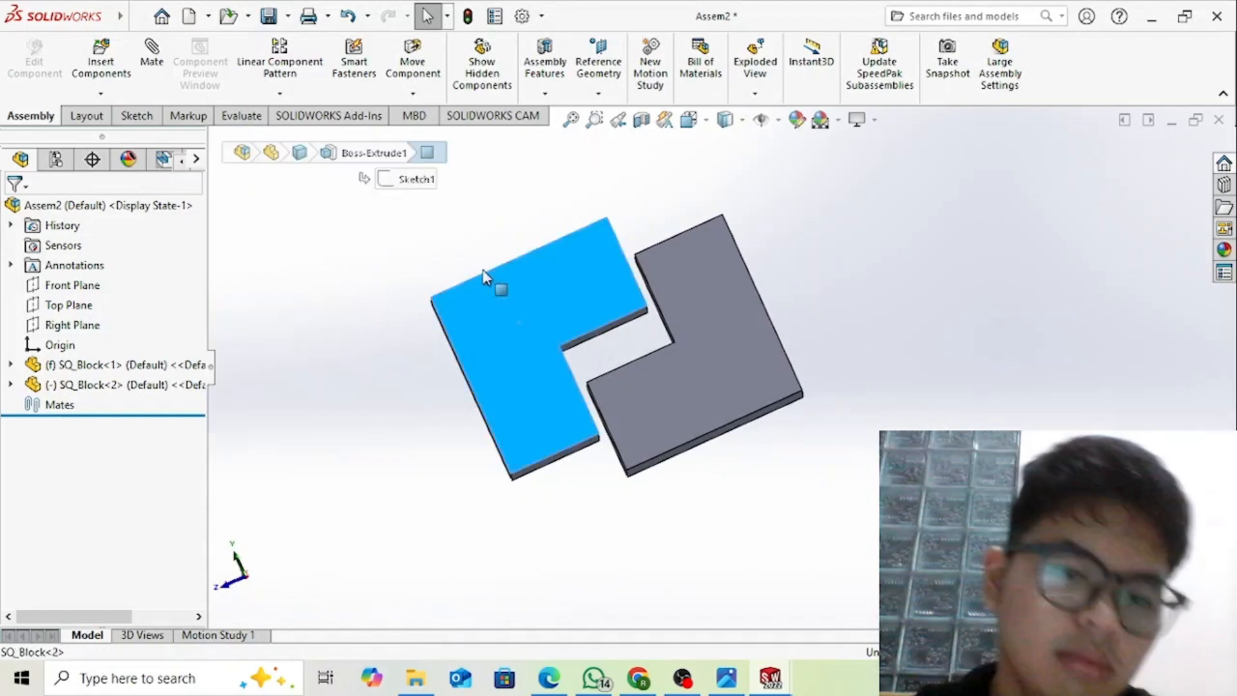
left_click_drag(483, 276, 442, 189)
middle_click_drag(547, 267, 603, 374)
- Add a coincident mate between the fixed SQ_Block's lower step face and the matching arm end face of the second block
left_click(527, 210)
left_click(664, 427)
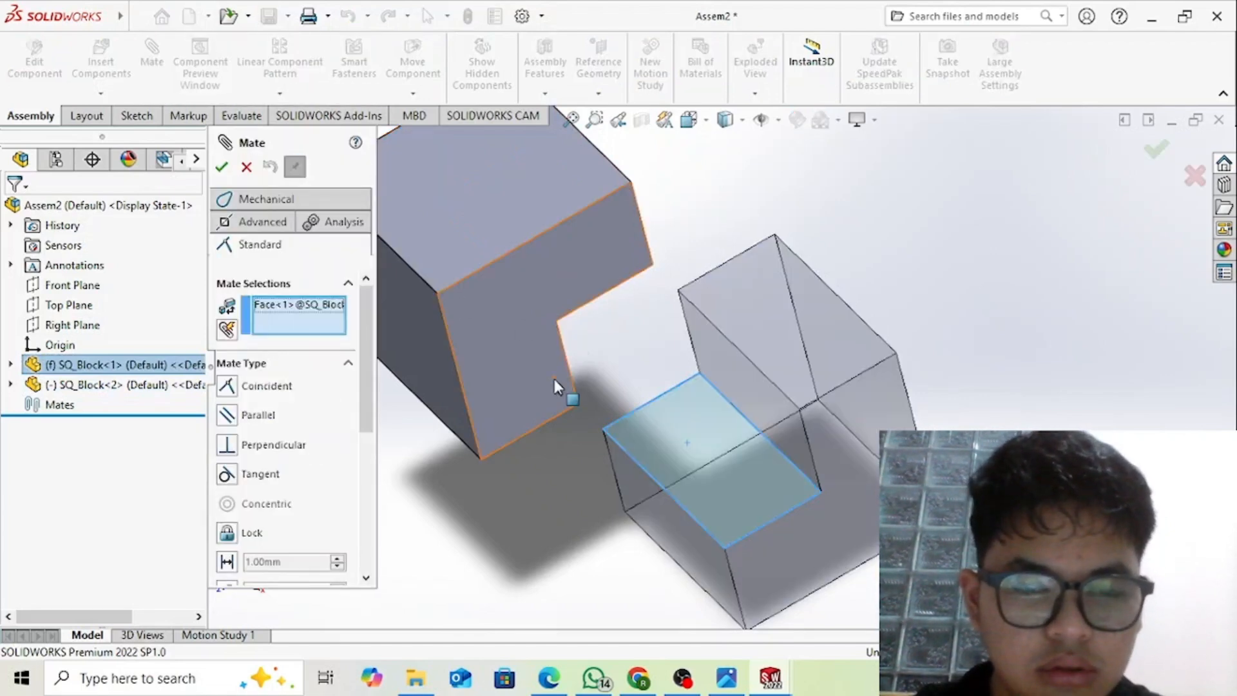
middle_click_drag(555, 381, 566, 423)
left_click(576, 488)
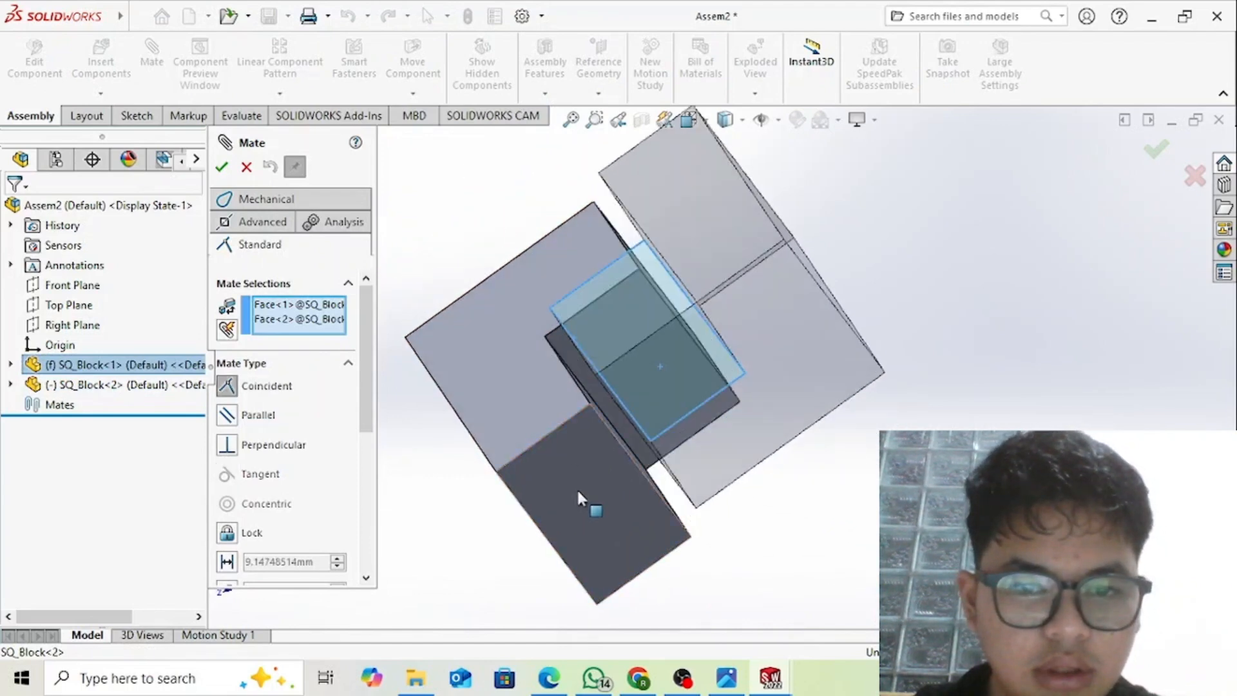
middle_click_drag(581, 376, 620, 516)
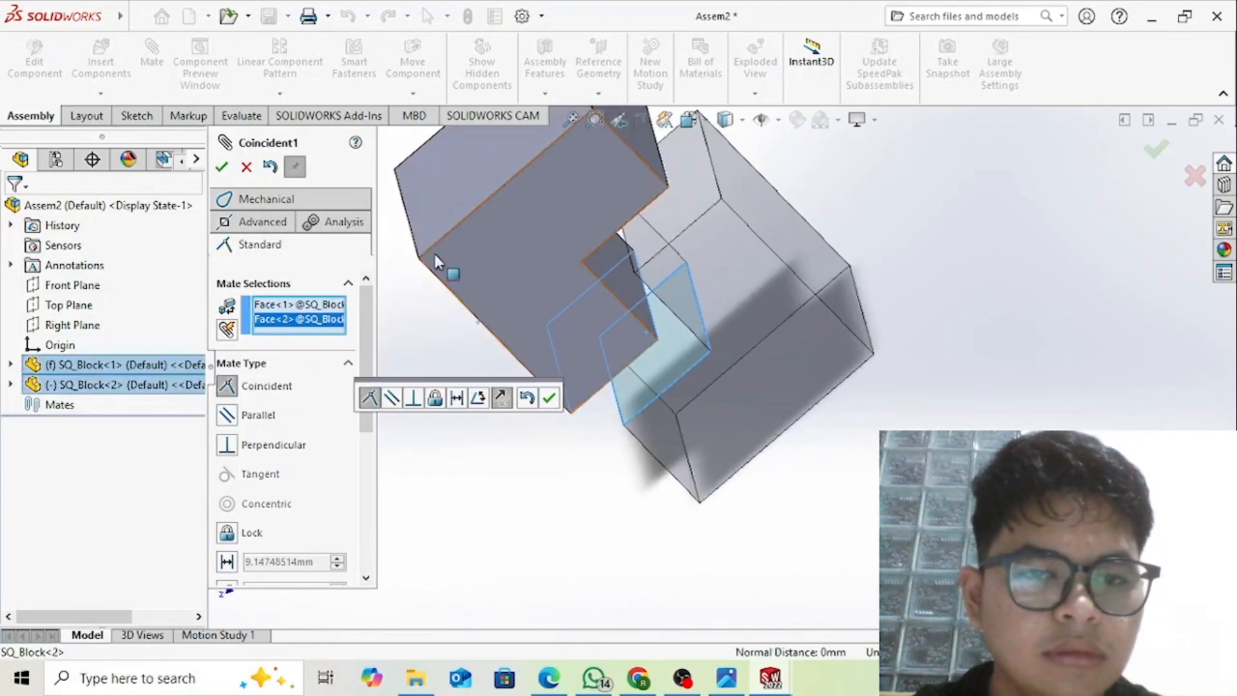
left_click(223, 168)
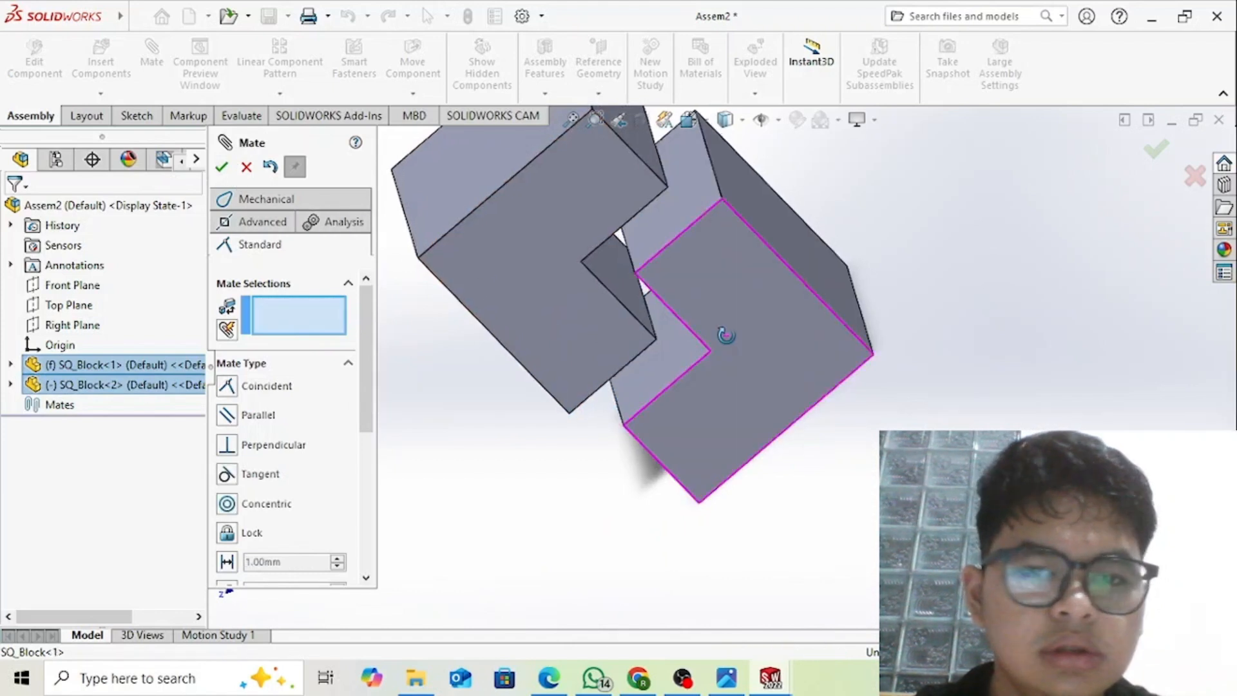
- Add a coincident mate between the second block's inner notch face and the fixed block's opposing end face
left_click(439, 206)
middle_click_drag(724, 268, 982, 353)
left_click(1062, 288)
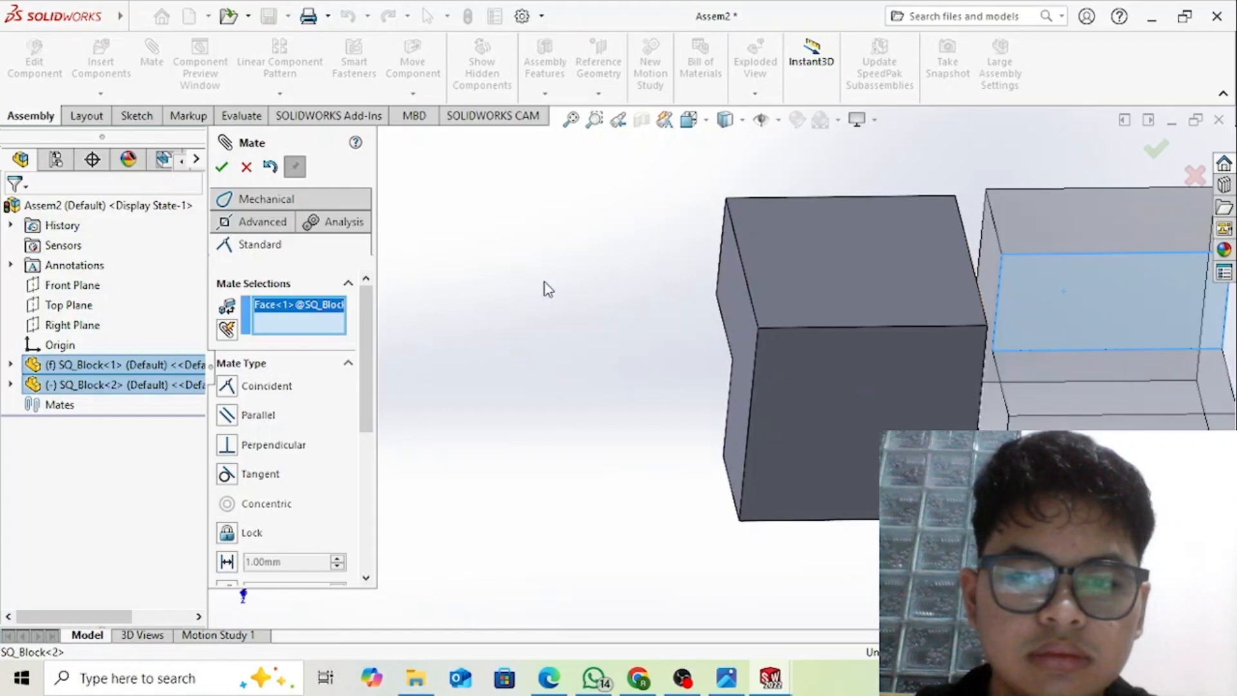
middle_click_drag(545, 284, 1036, 364)
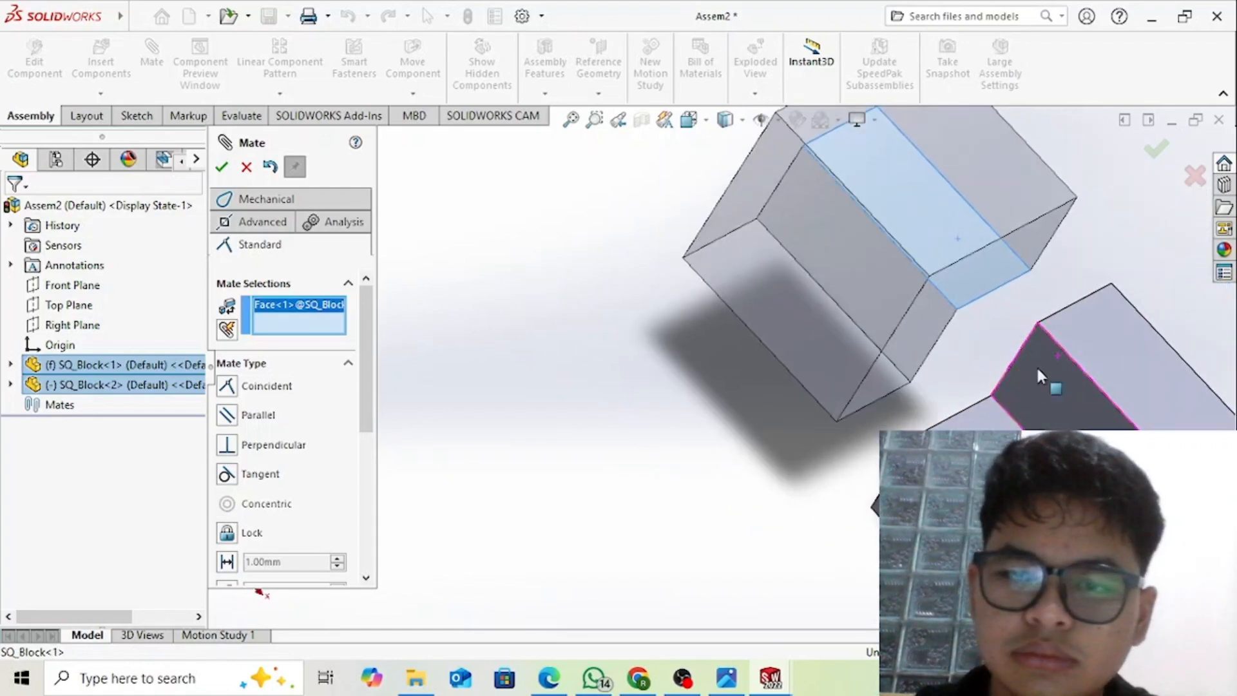
left_click(1103, 354)
key("Return")
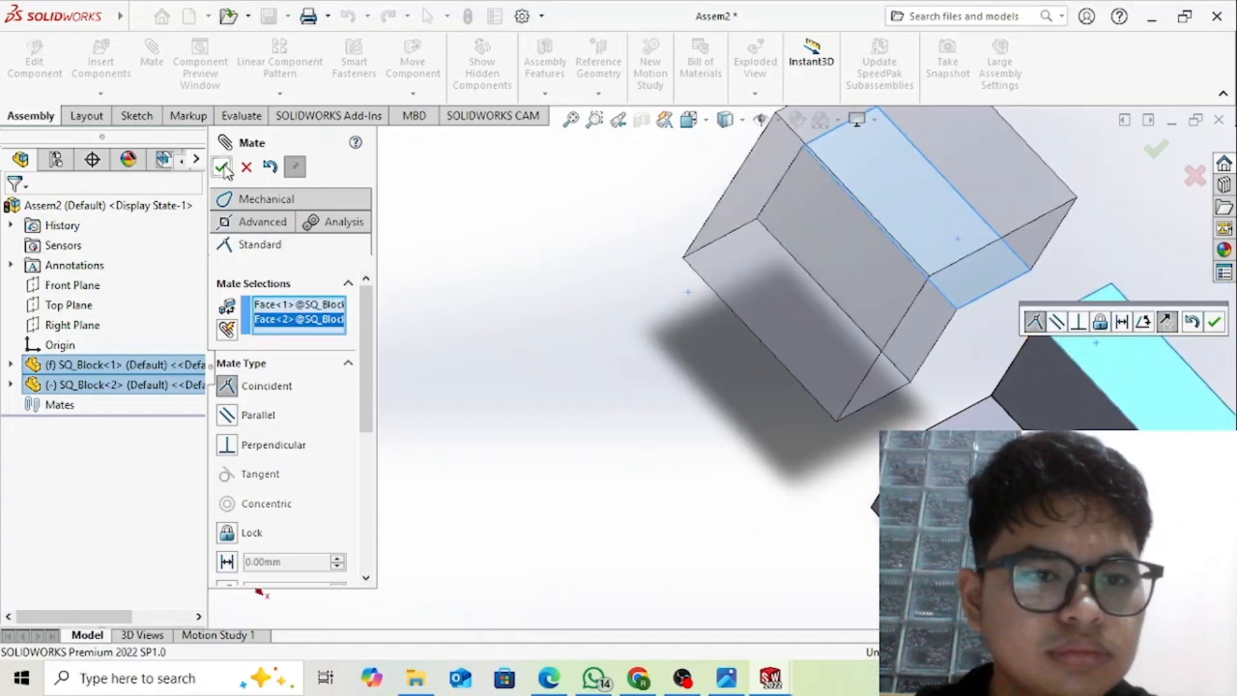
- Add a coincident mate that makes the L-shaped side faces of both SQ_Blocks flush
middle_click_drag(732, 334, 834, 303)
left_click(836, 306)
middle_click_drag(937, 318, 863, 283)
left_click(1012, 395)
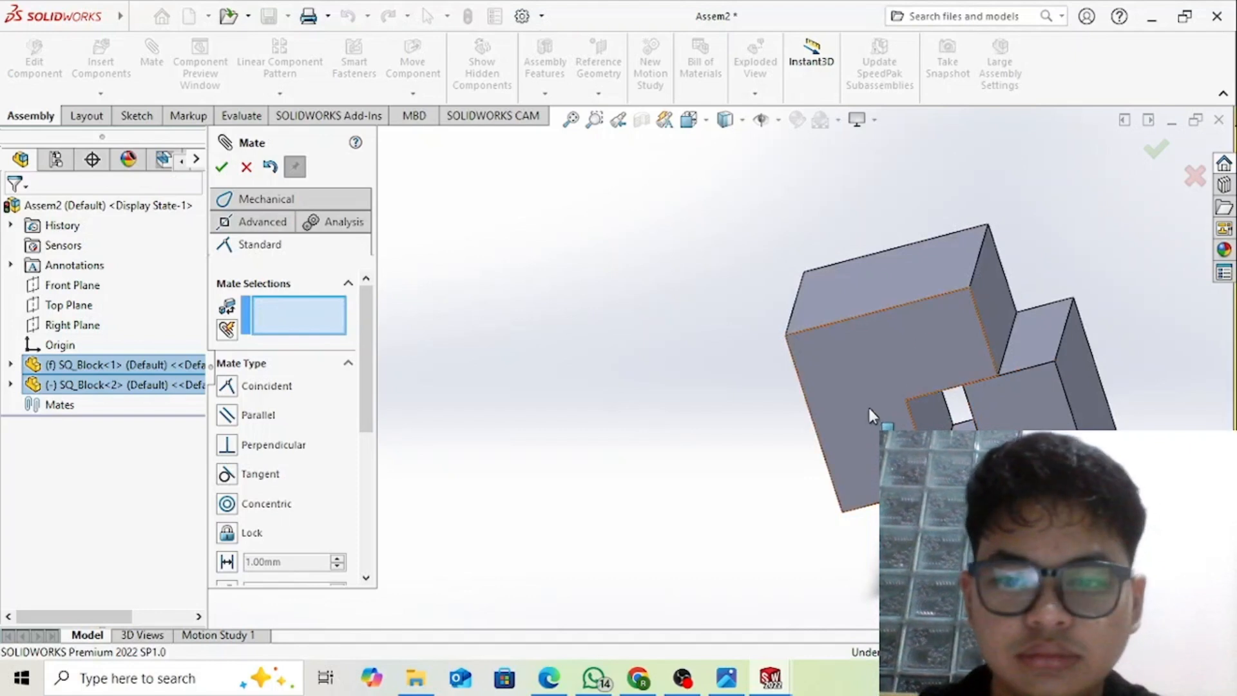
- Slide the second SQ_Block towards the first and mate their outer faces coincident to close the cube, finishing in isometric view
left_click_drag(869, 408, 981, 318)
middle_click_drag(980, 317, 901, 322)
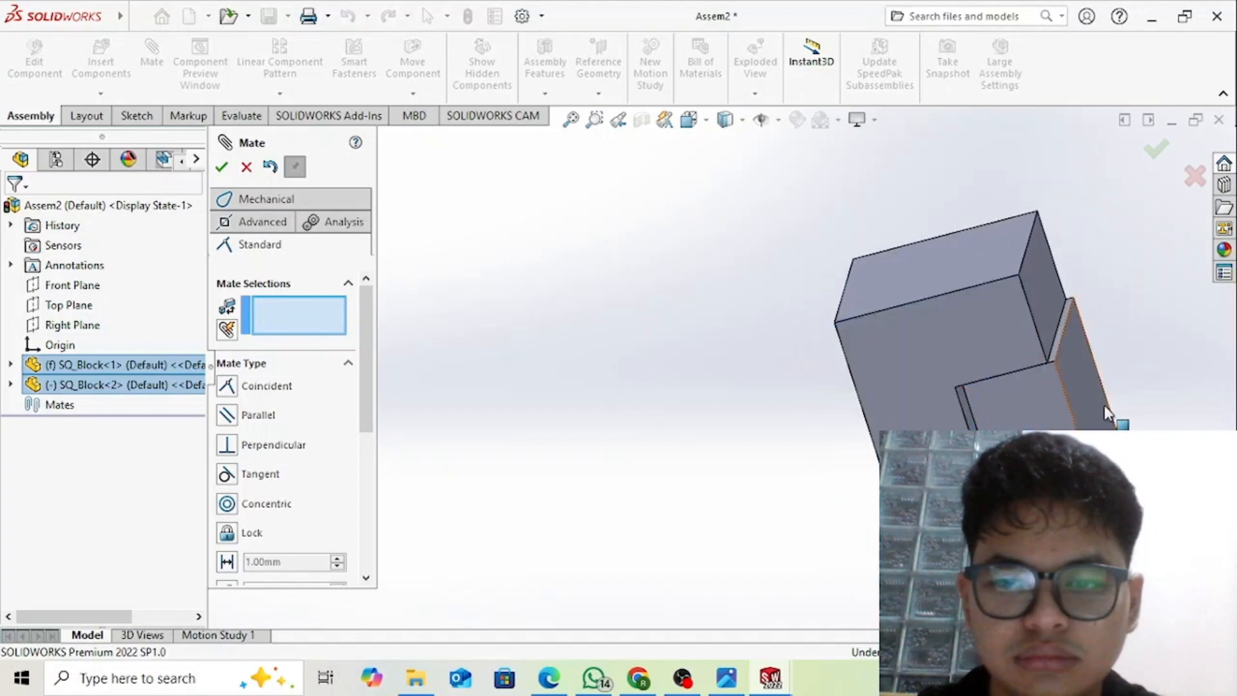
middle_click_drag(1106, 411, 972, 339)
left_click(1047, 431)
left_click(1047, 430)
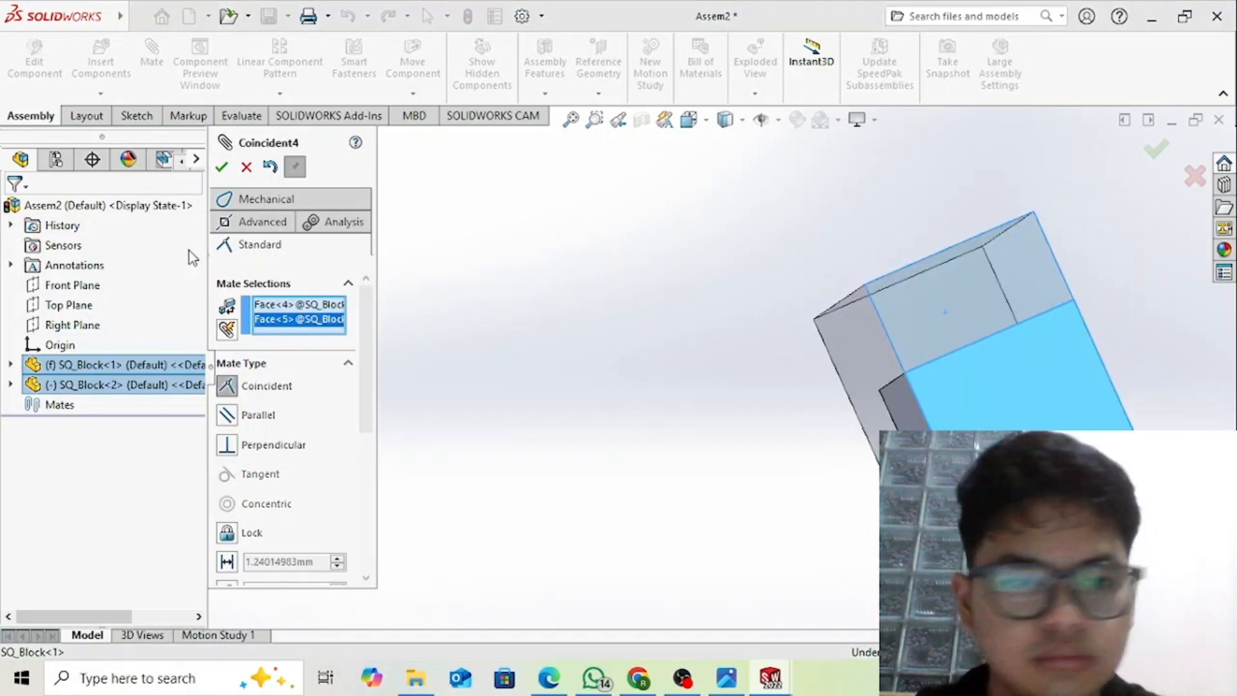
left_click(222, 172)
middle_click_drag(701, 465, 896, 506)
scroll(896, 506, "up", 2)
middle_click_drag(967, 419, 792, 614)
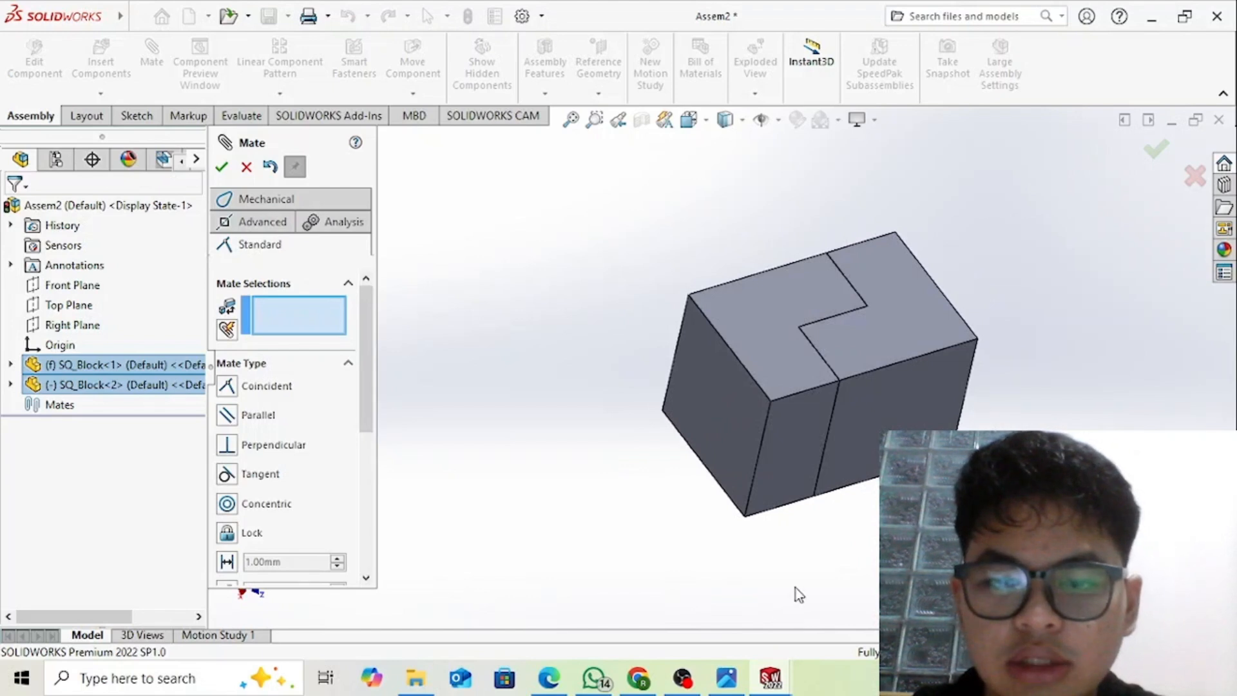
key("ctrl+7")
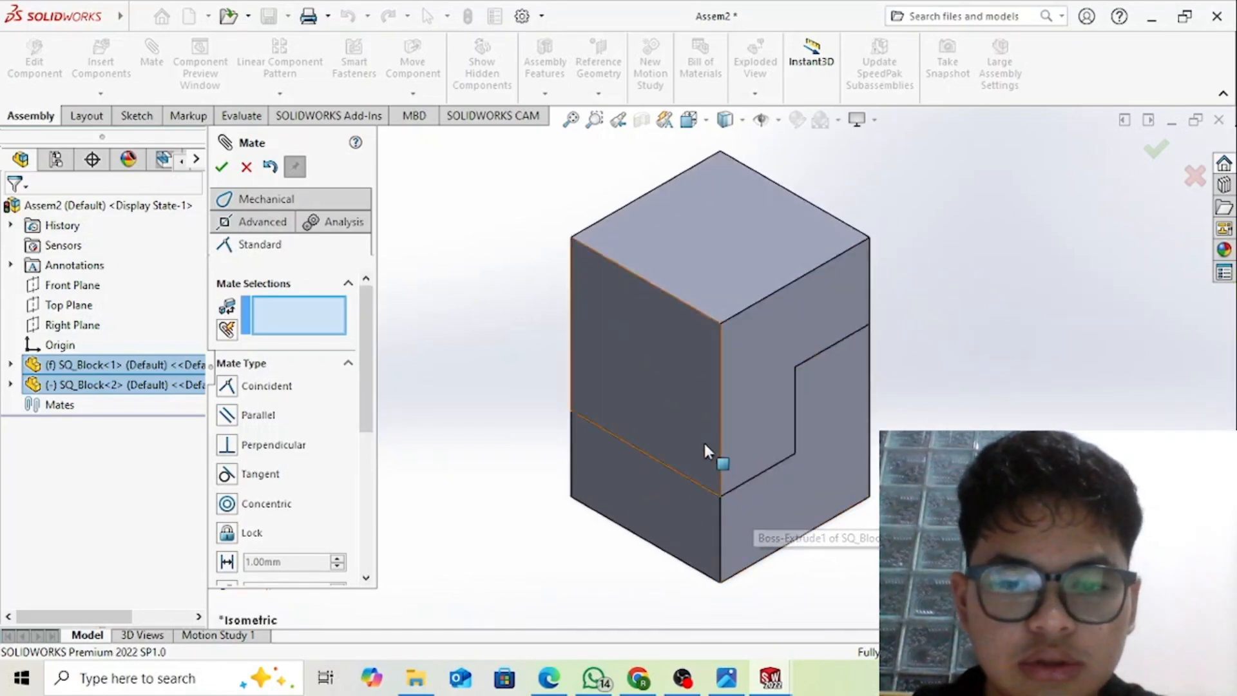
- Open EX 2 _ Assembly.PDF from 66.Assemblies_EX+2 > EX 2 and examine the enlarged drawing and parts list
left_click(409, 685)
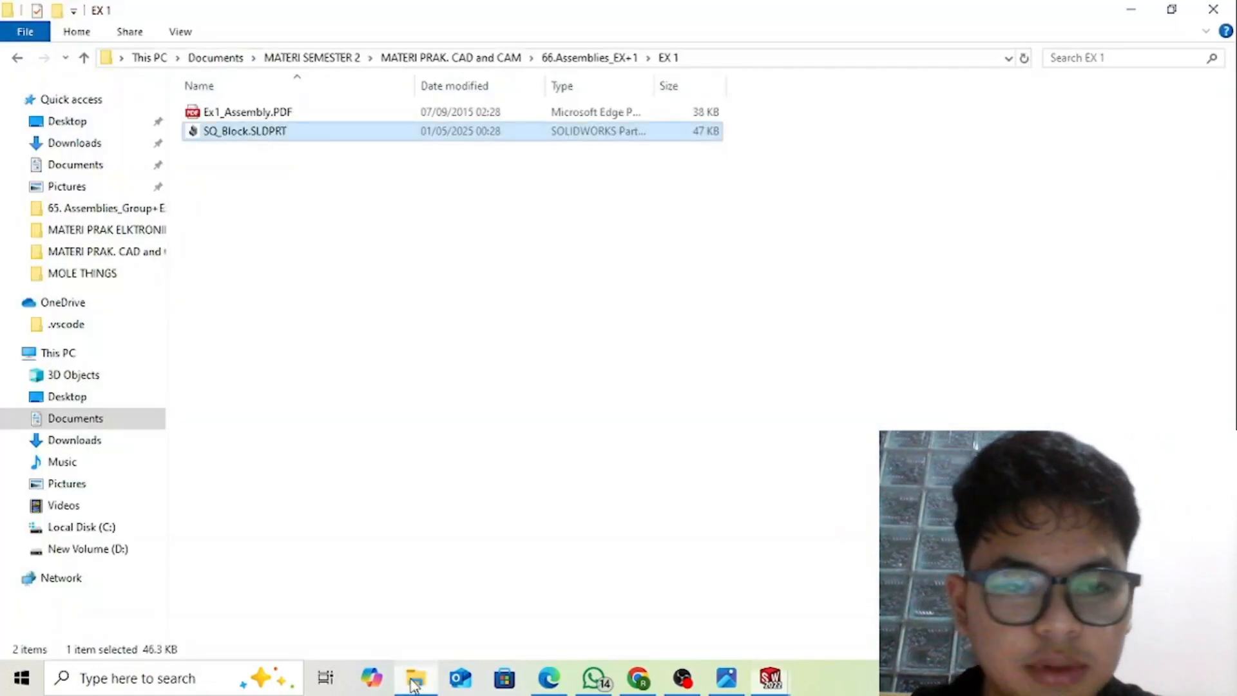
left_click(422, 64)
double_click(258, 188)
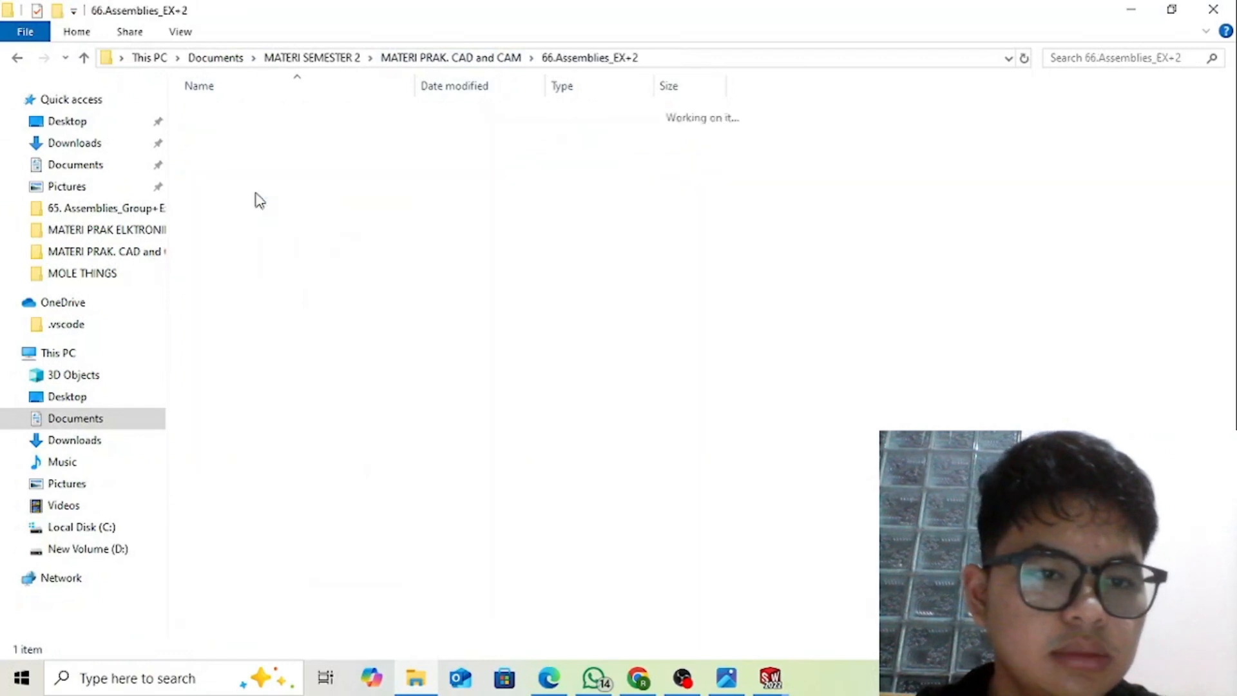
double_click(255, 119)
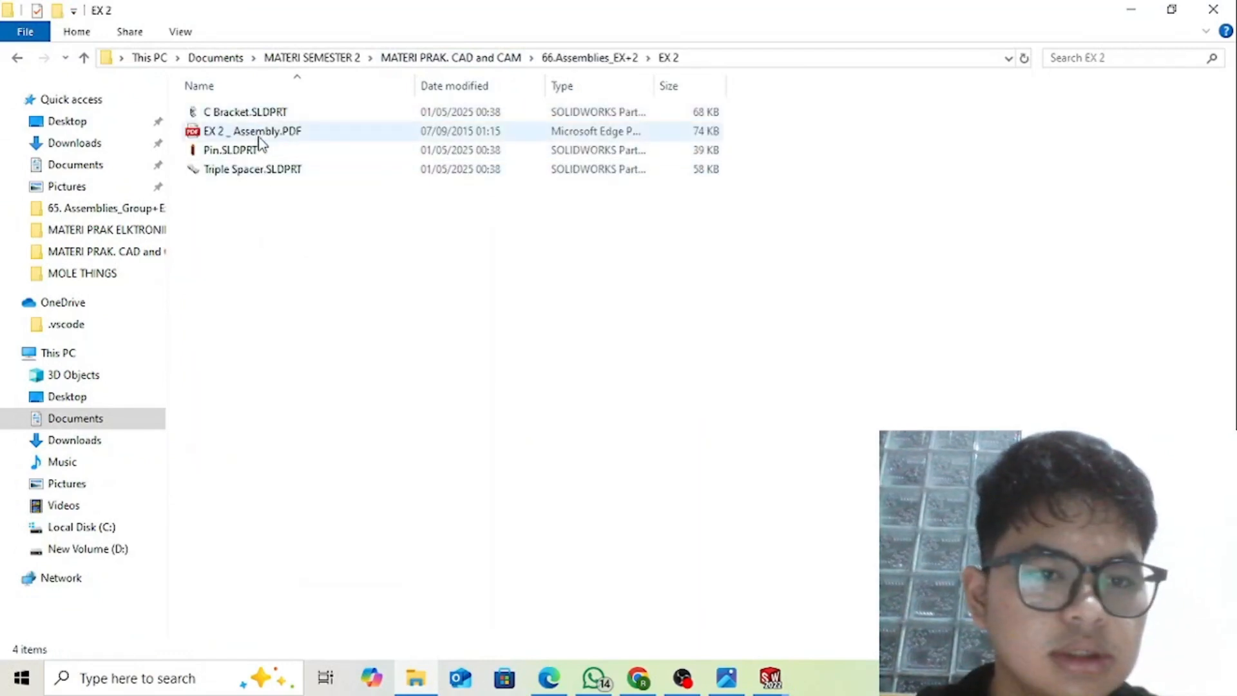
double_click(267, 131)
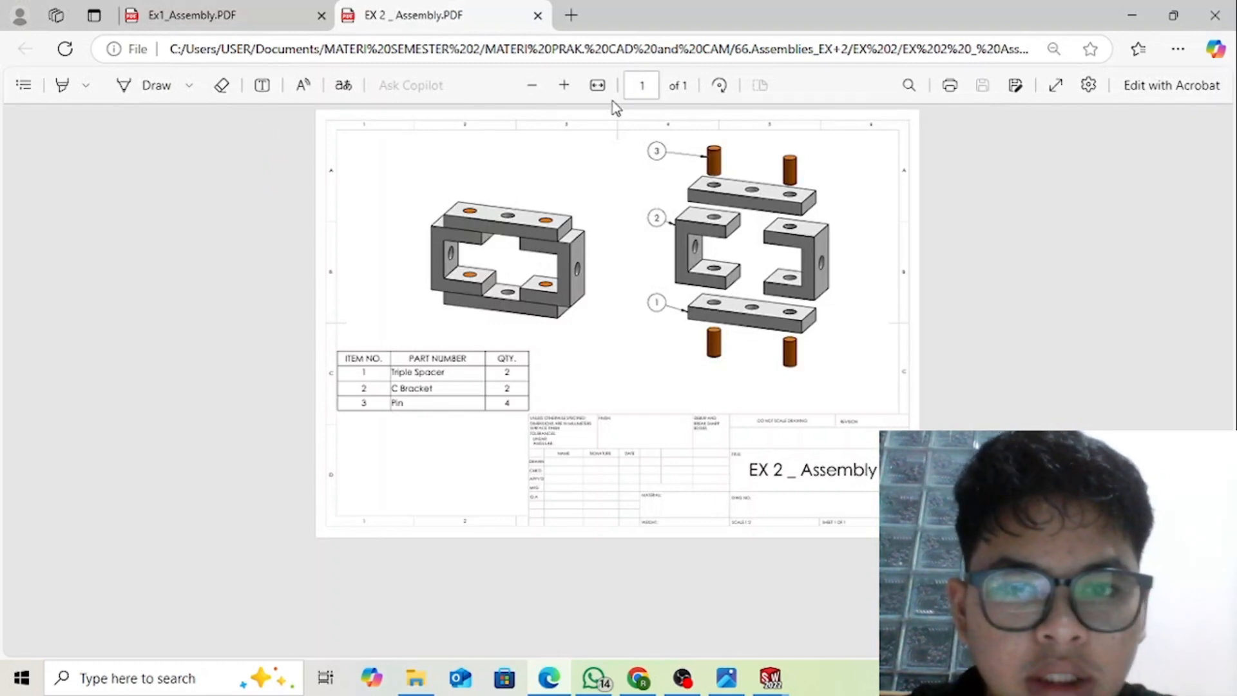
left_click(565, 86)
left_click(566, 86)
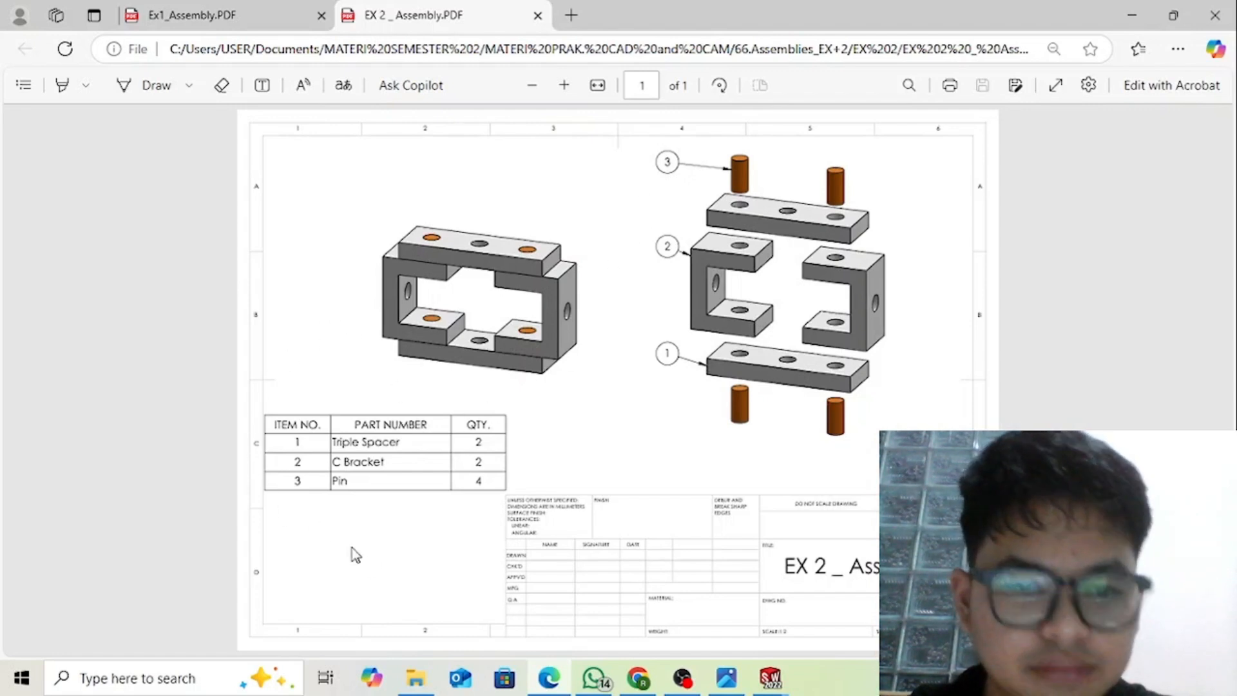
- Return to the EX 2 folder and open C Bracket.SLDPRT in SOLIDWORKS
left_click(430, 683)
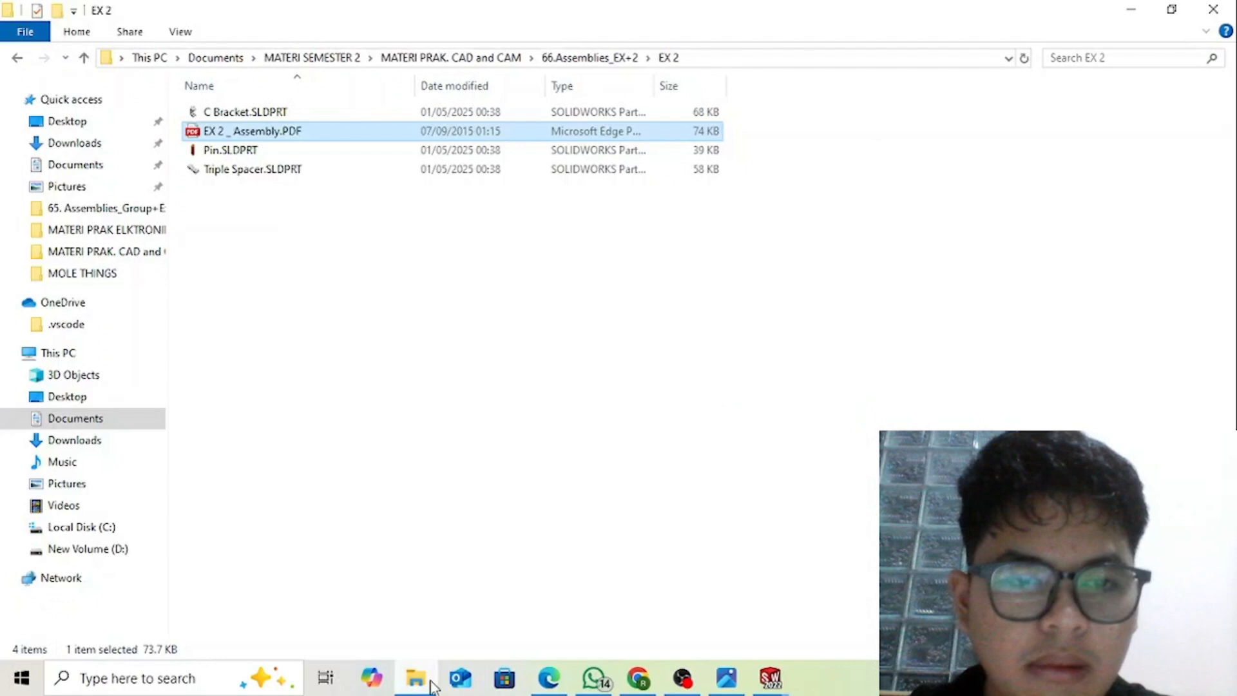
left_click(280, 111)
double_click(282, 113)
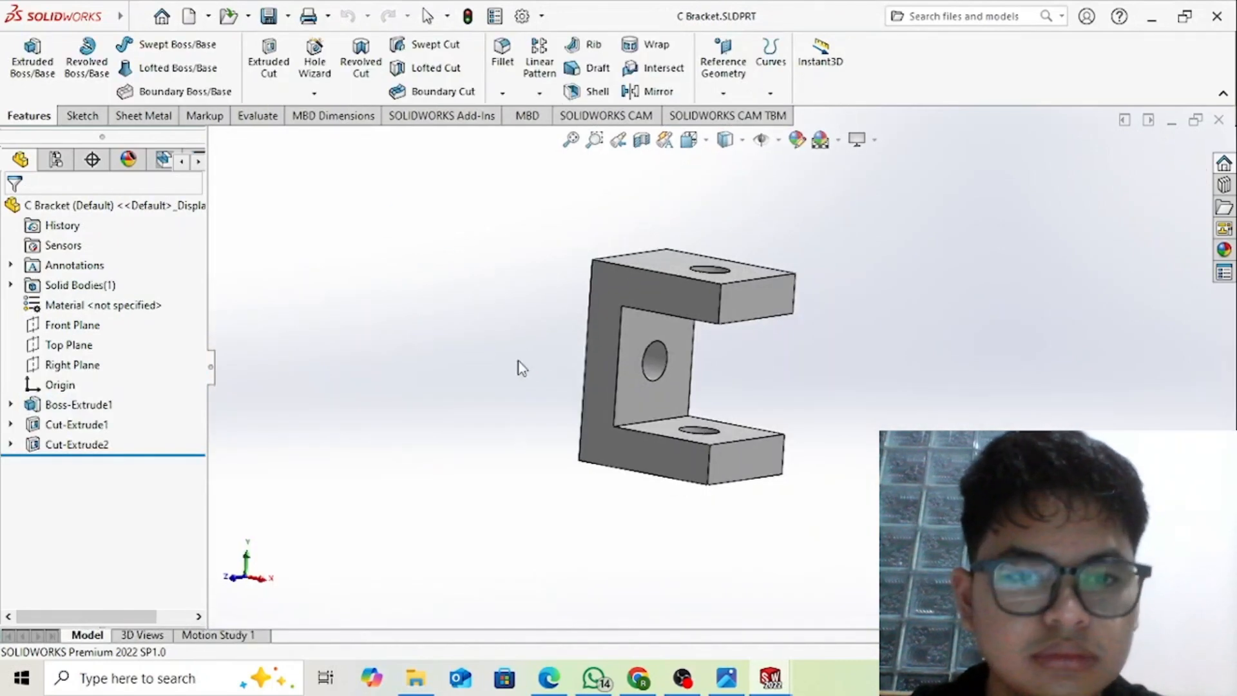
- Create a new assembly from the open part and place C Bracket as its first, fixed component
mouse_move(120, 15)
left_click(169, 17)
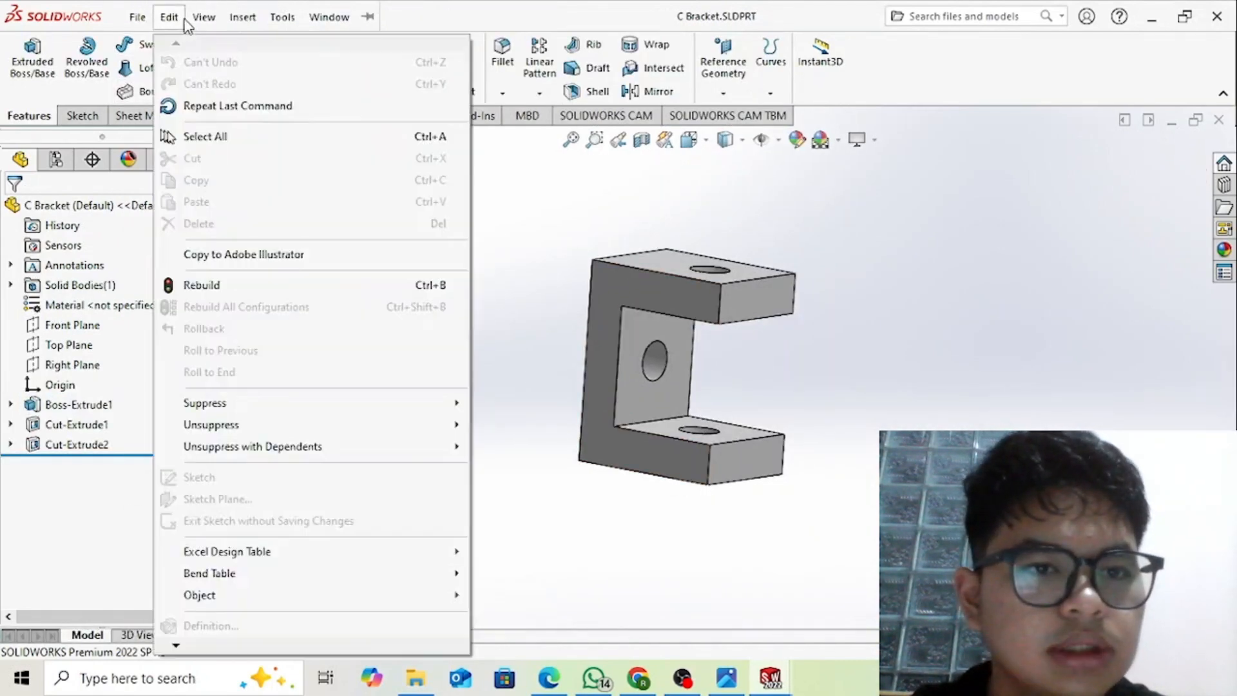
left_click(184, 191)
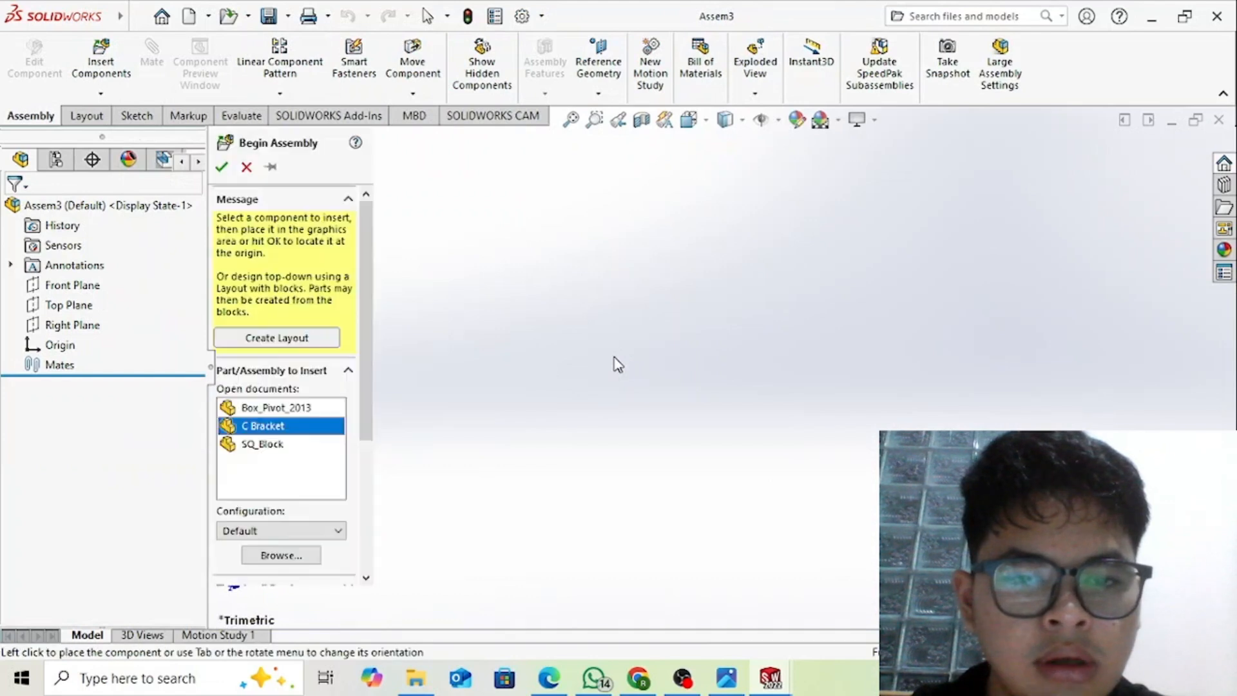
left_click(614, 365)
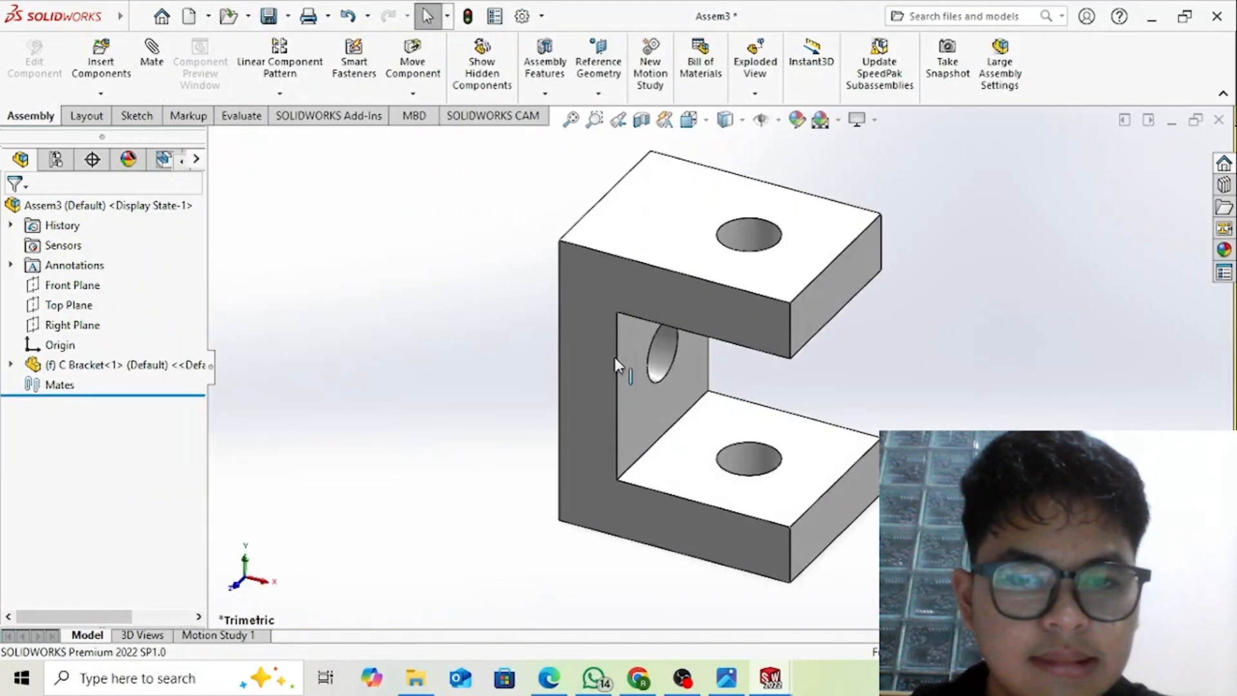
- Try inserting a second C Bracket in its default orientation beside the first, and undo the insertion
left_click(102, 64)
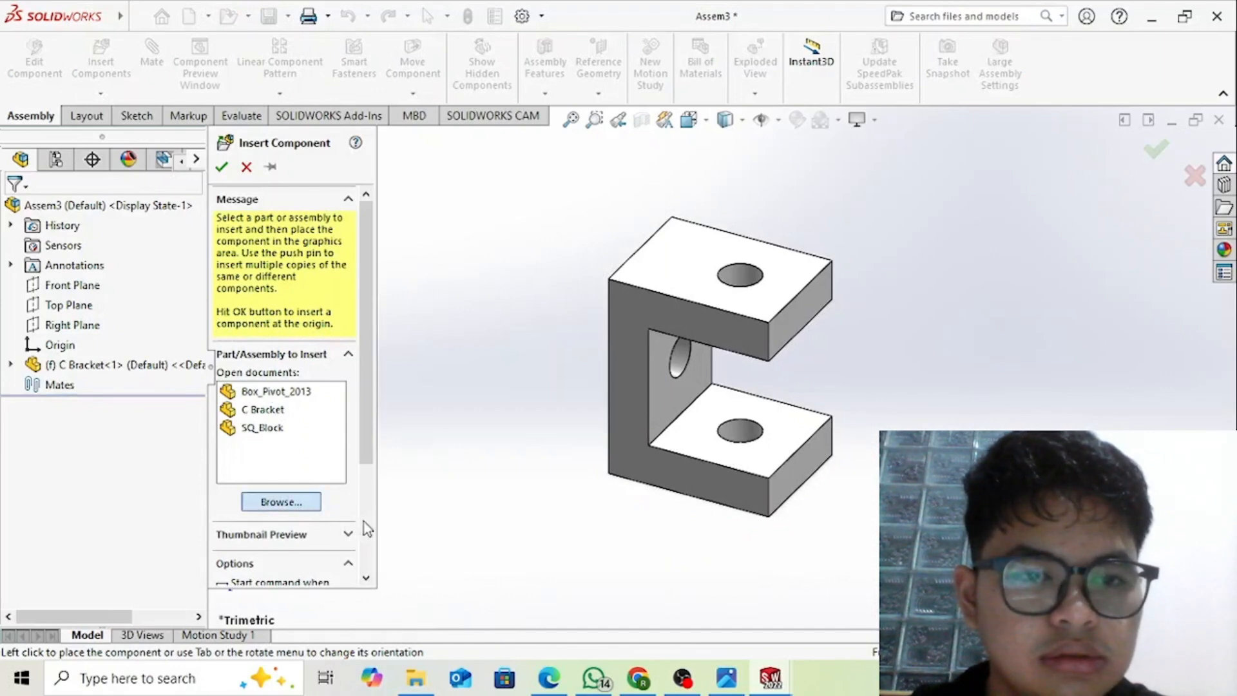
left_click(283, 127)
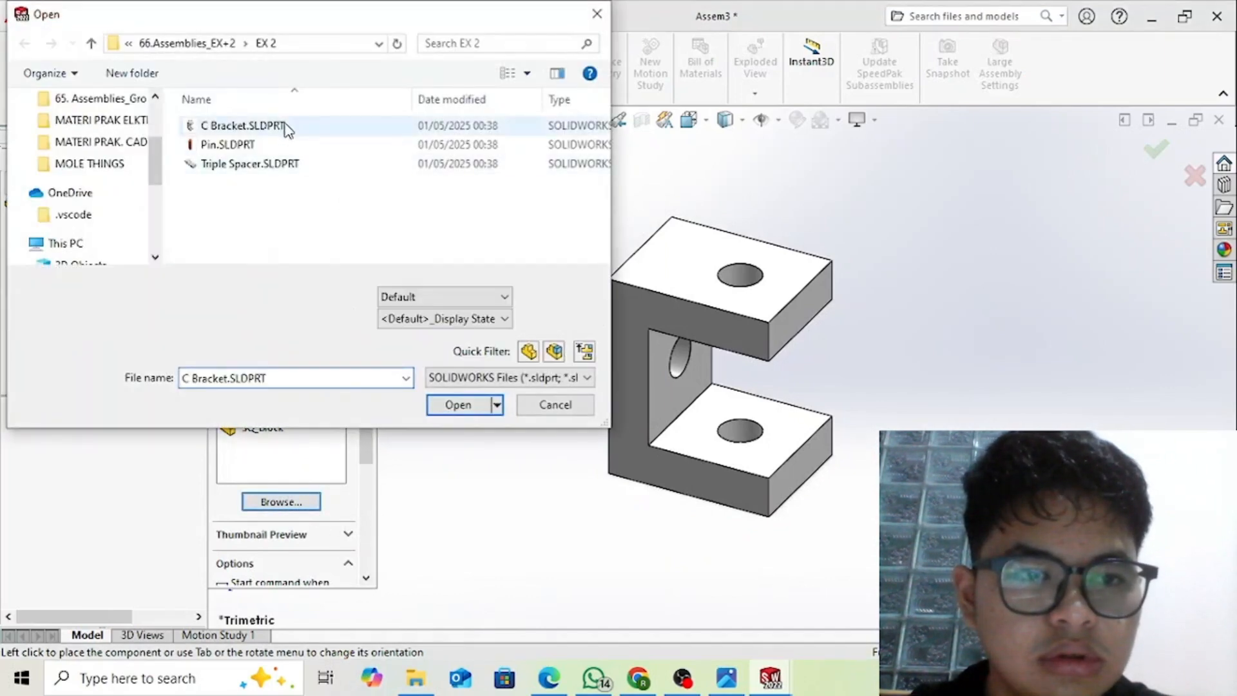
left_click(437, 411)
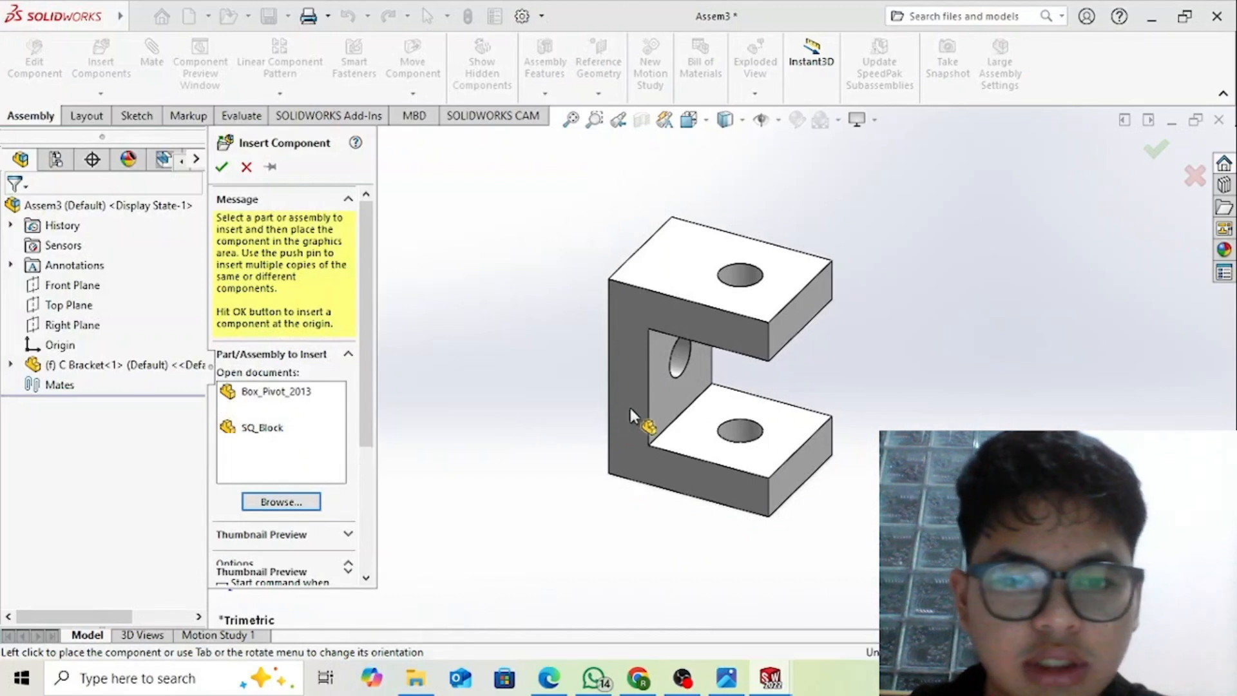
left_click(970, 409)
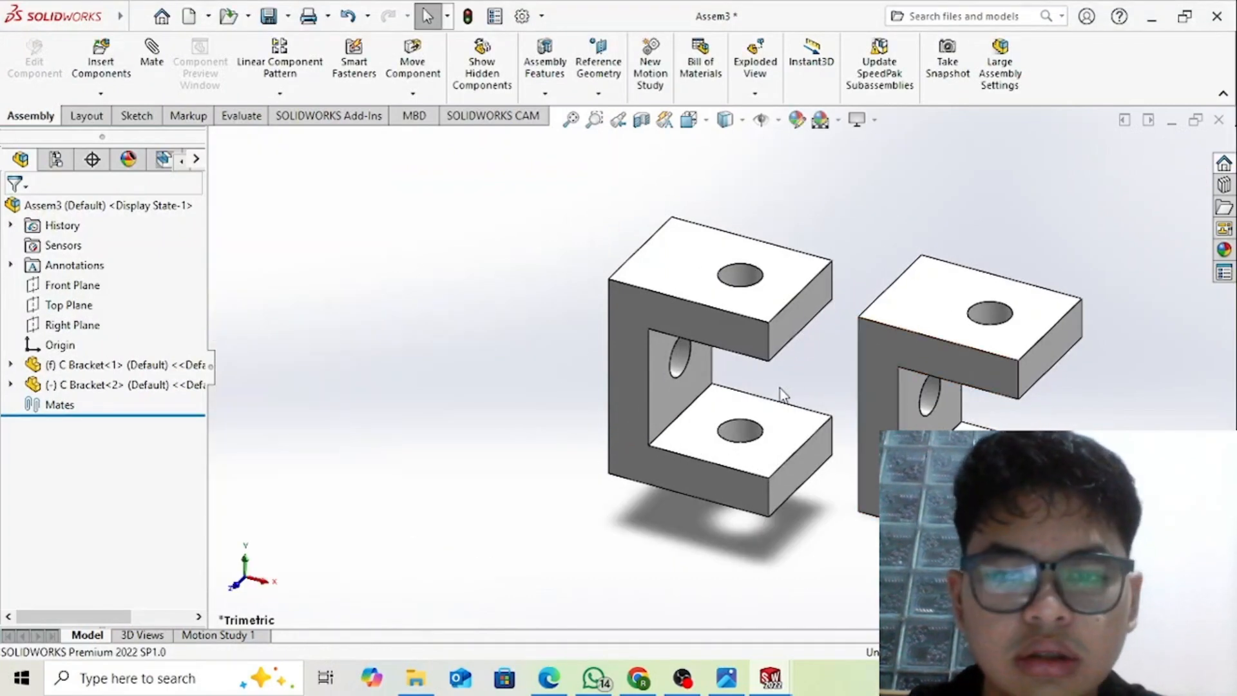
key("ctrl+z")
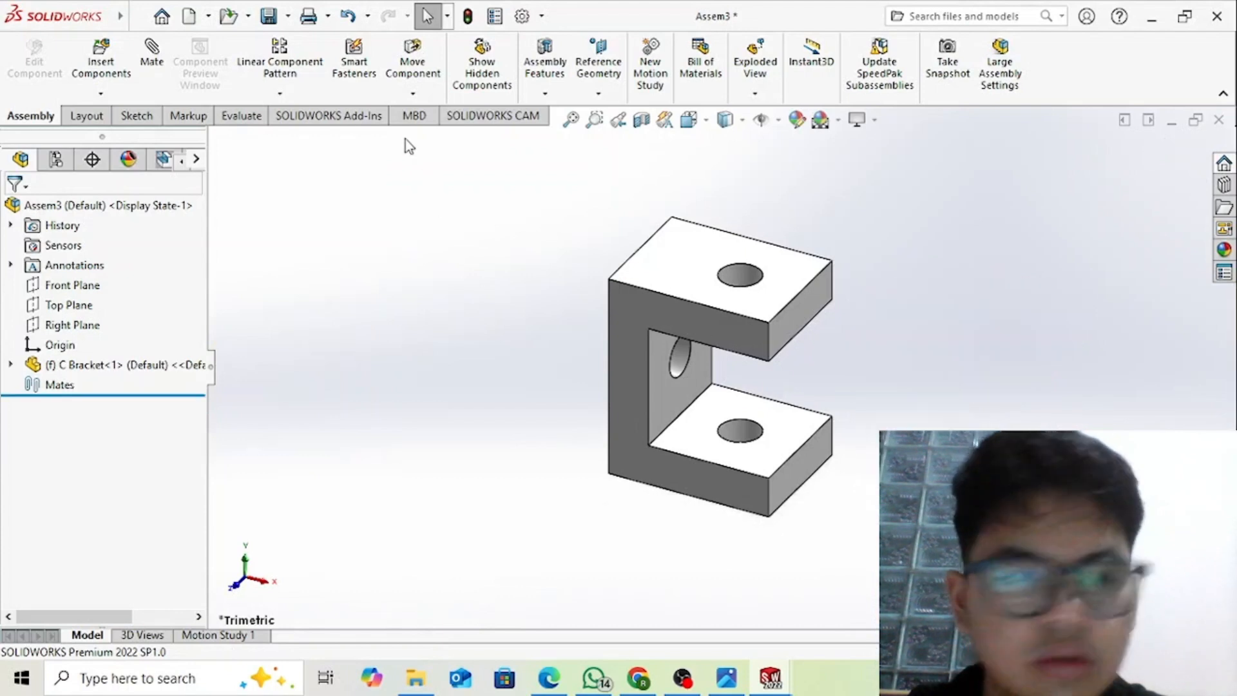
- Insert a second C Bracket rotated twice by 90° about Y, and place it opposite the first with the openings facing each other
left_click(101, 65)
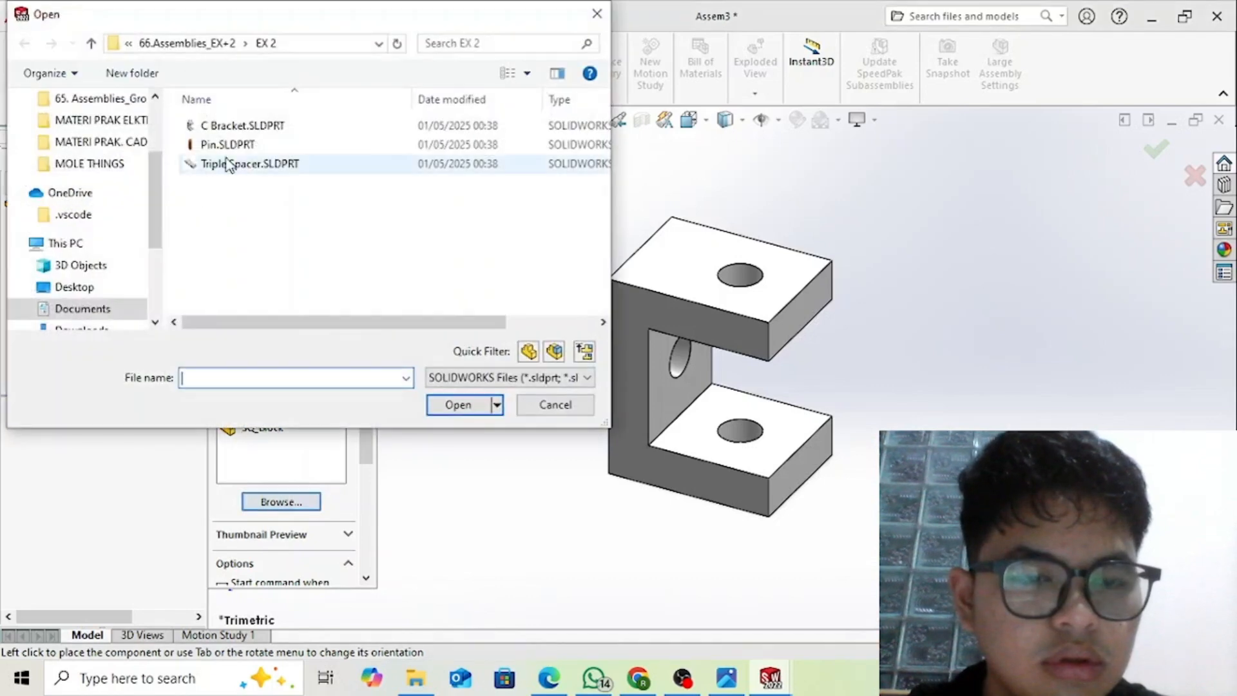
left_click(219, 125)
left_click(444, 411)
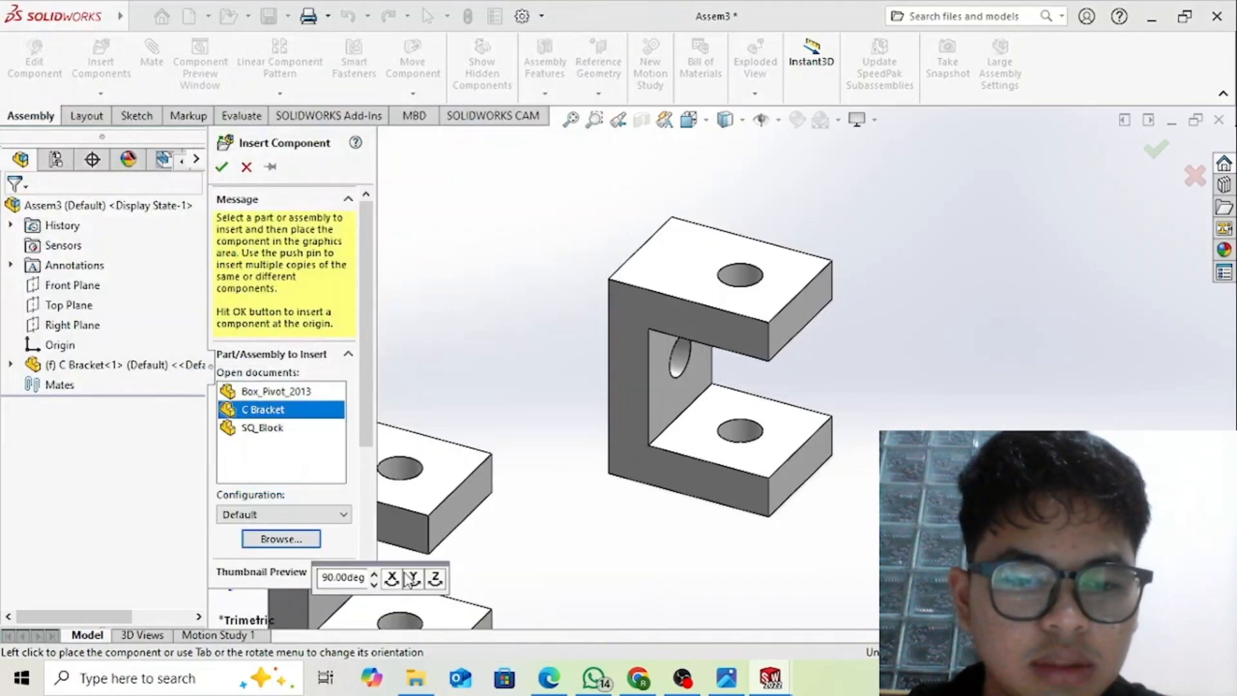
left_click(413, 582)
left_click(413, 582)
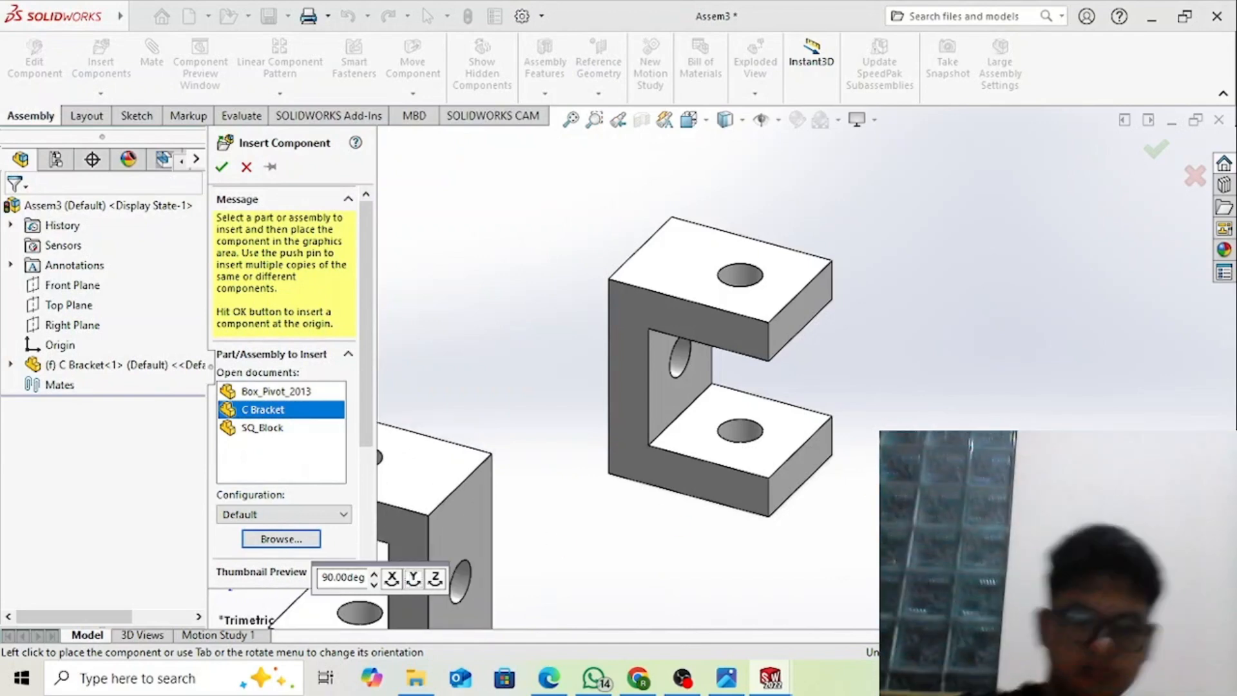
left_click(977, 352)
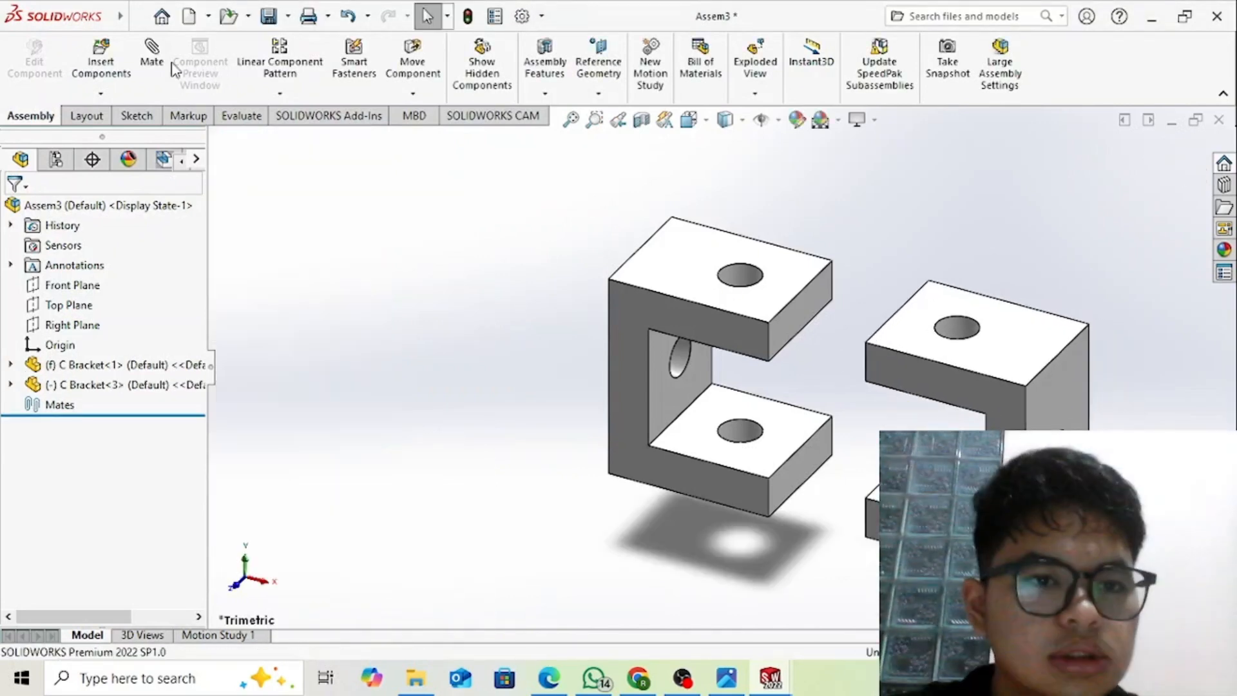
- Insert Pin.SLDPRT and Triple Spacer.SLDPRT from the EX 2 folder, placing the pin beside the fixed C Bracket and the spacer above both brackets
left_click(103, 68)
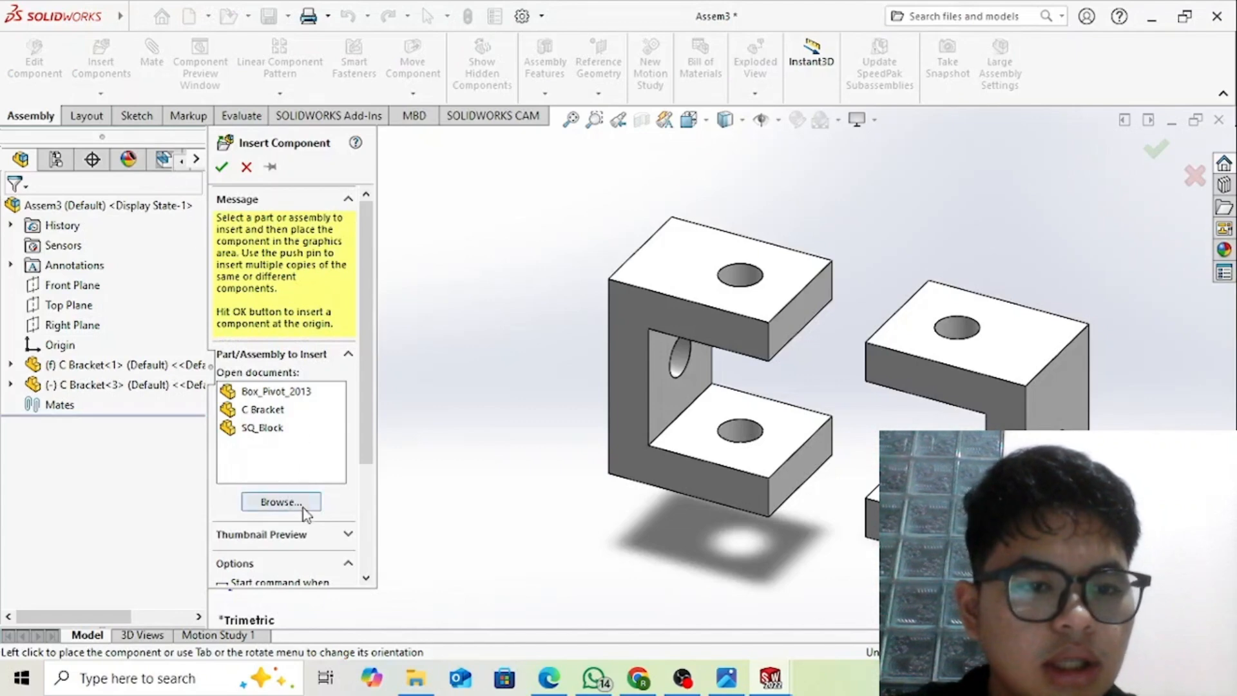
left_click(303, 504)
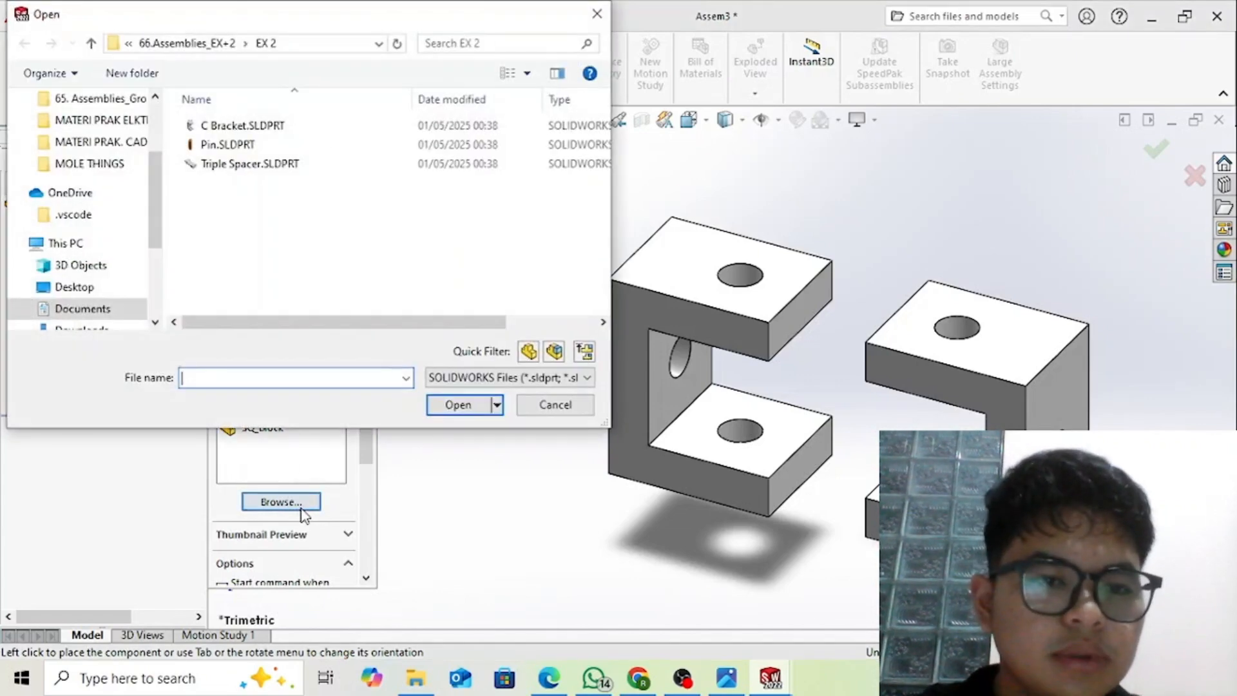
left_click(252, 166)
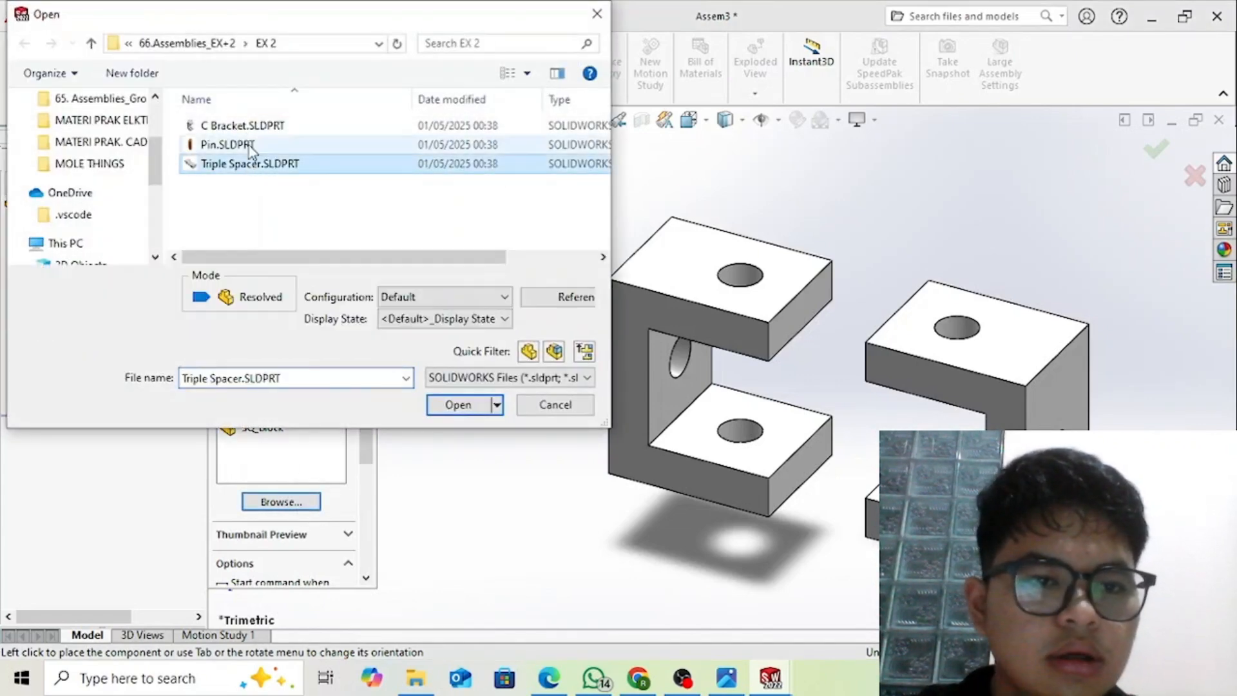
left_click_drag(263, 238, 217, 147)
left_click(459, 406)
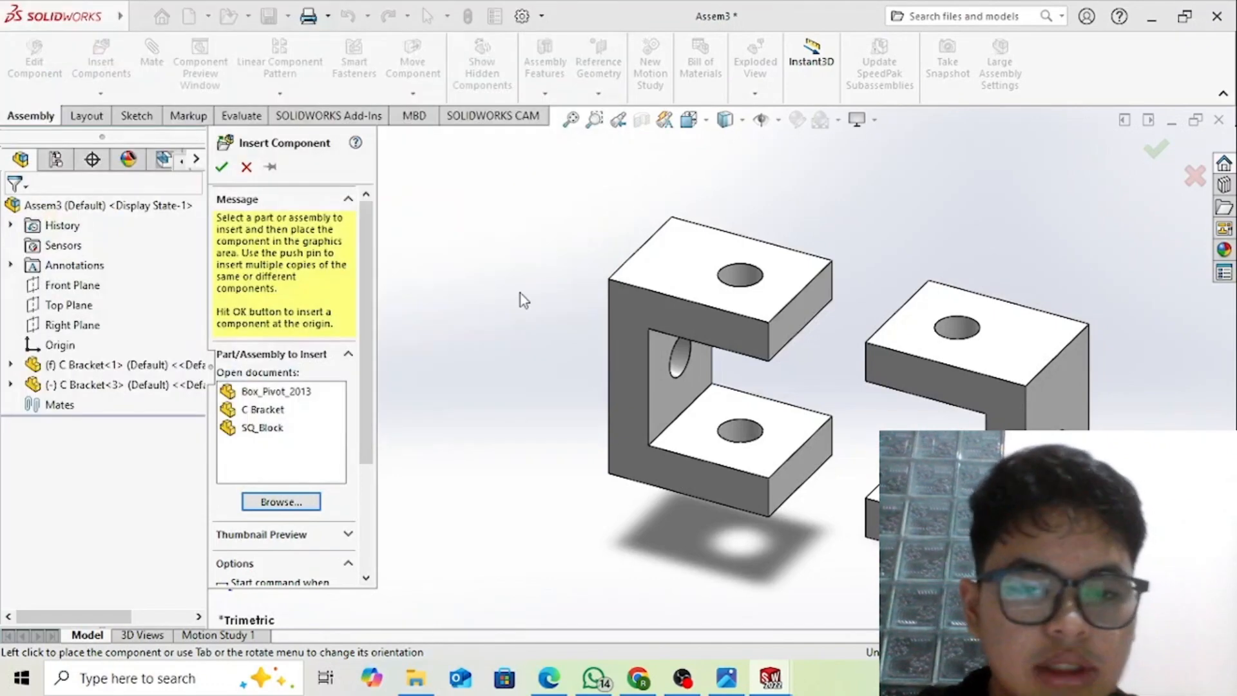
left_click(528, 249)
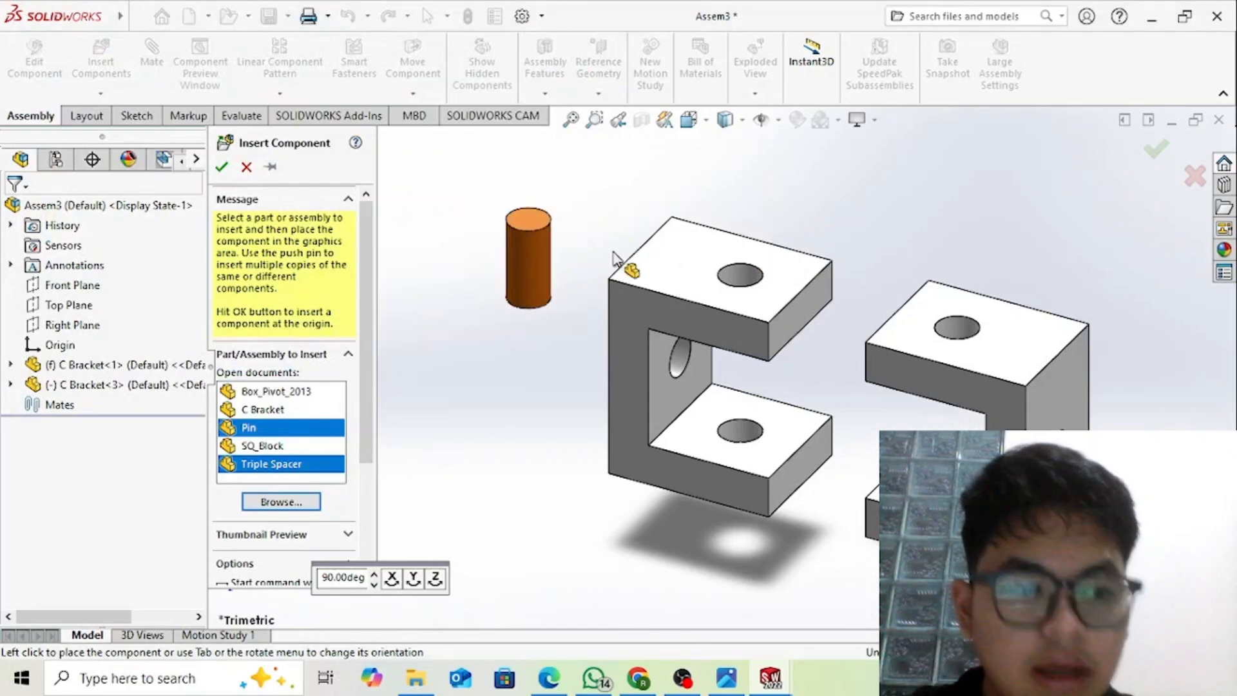
left_click(941, 257)
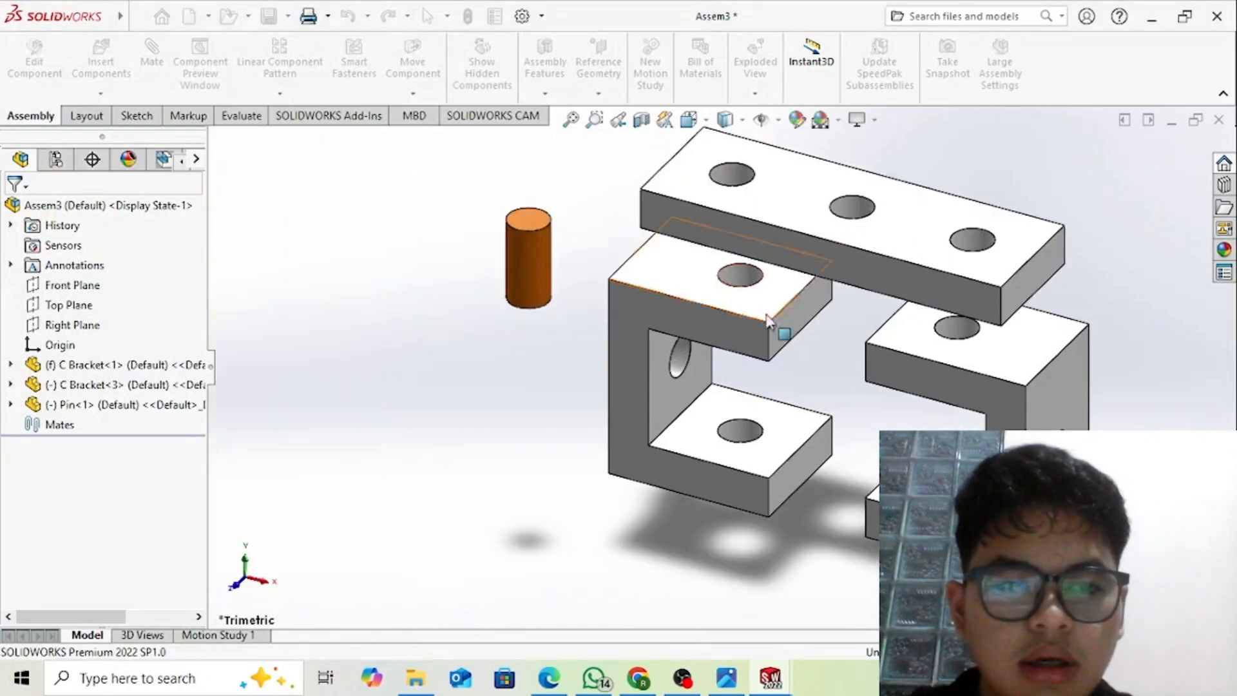
- Make three copies of the Pin beside the original so the assembly has four pins
scroll(751, 359, "up", 1)
scroll(751, 359, "up", 1)
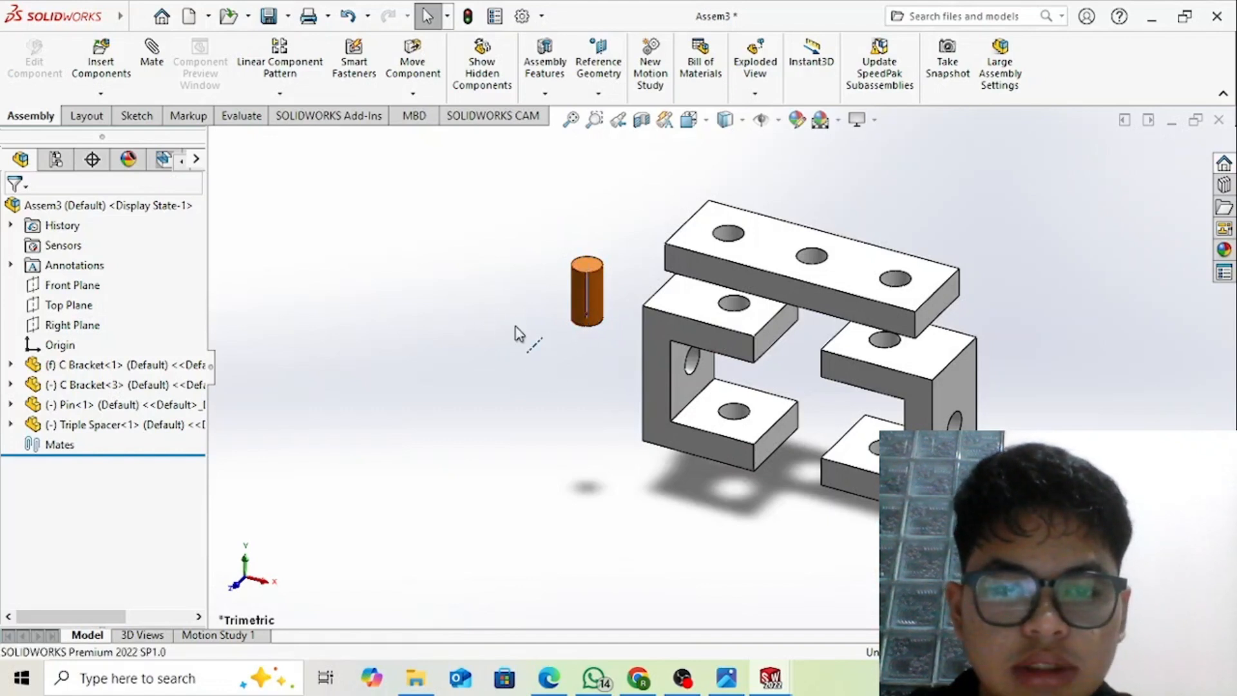
left_click_drag(587, 305, 548, 376, "ctrl")
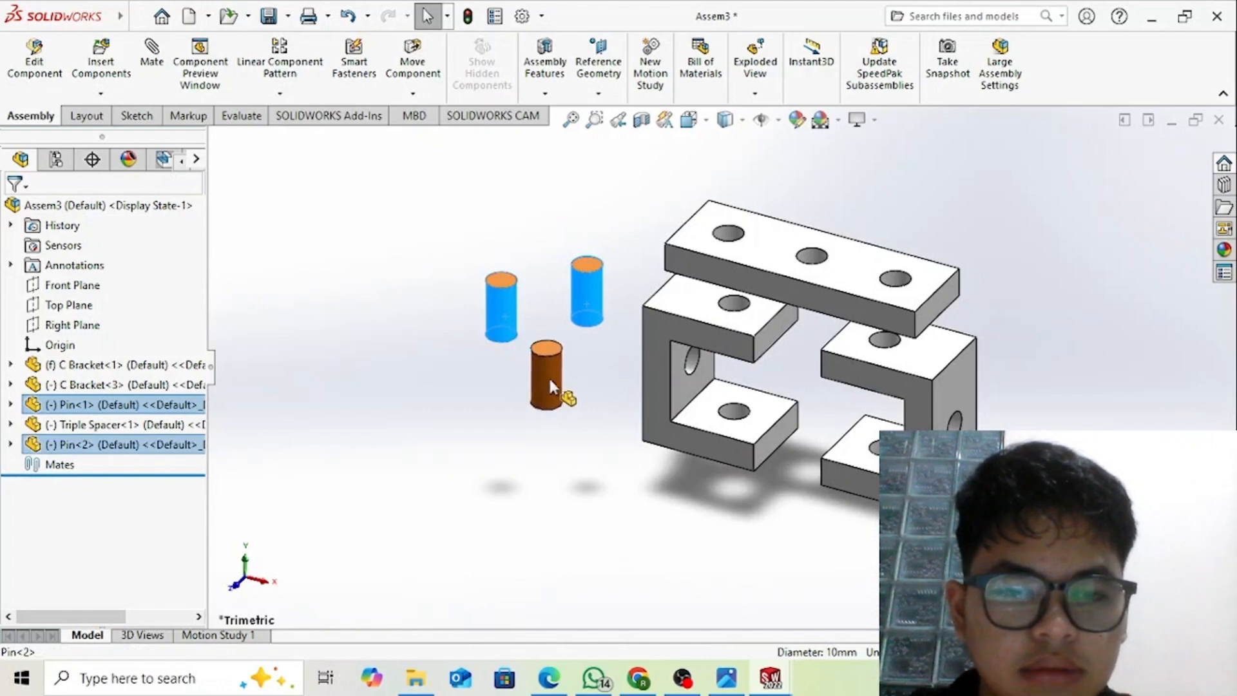
left_click_drag(500, 322, 477, 390, "ctrl")
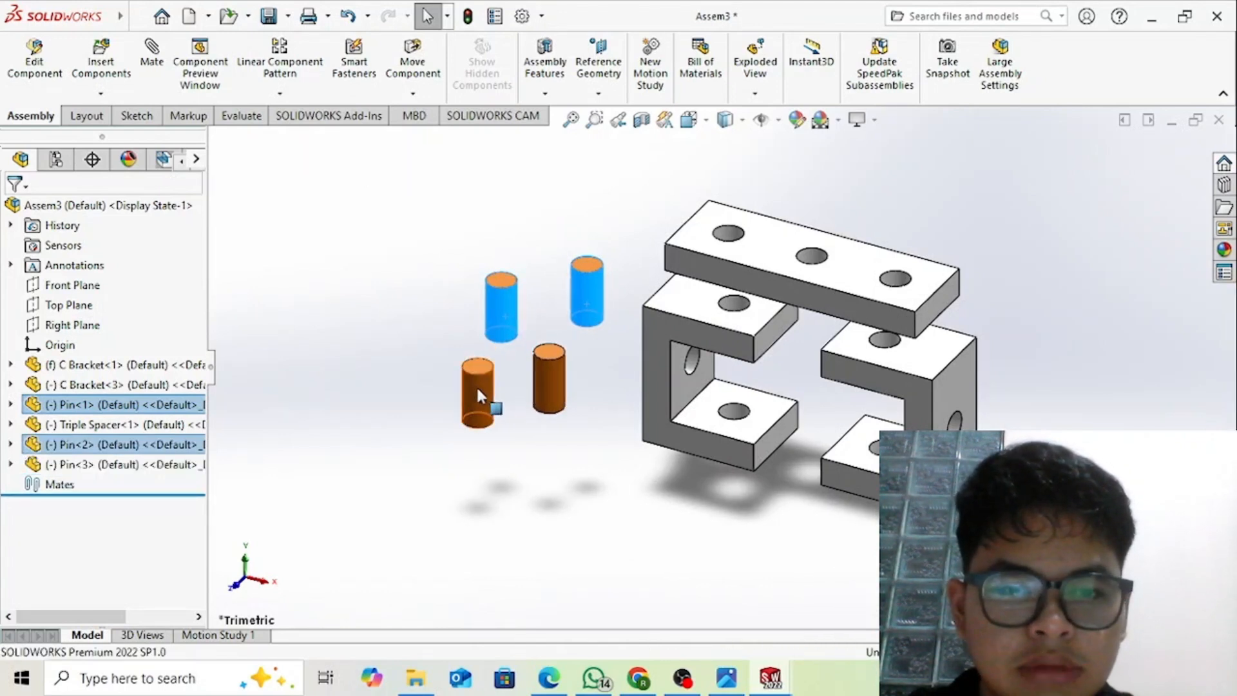
left_click_drag(535, 444, 535, 441, "ctrl")
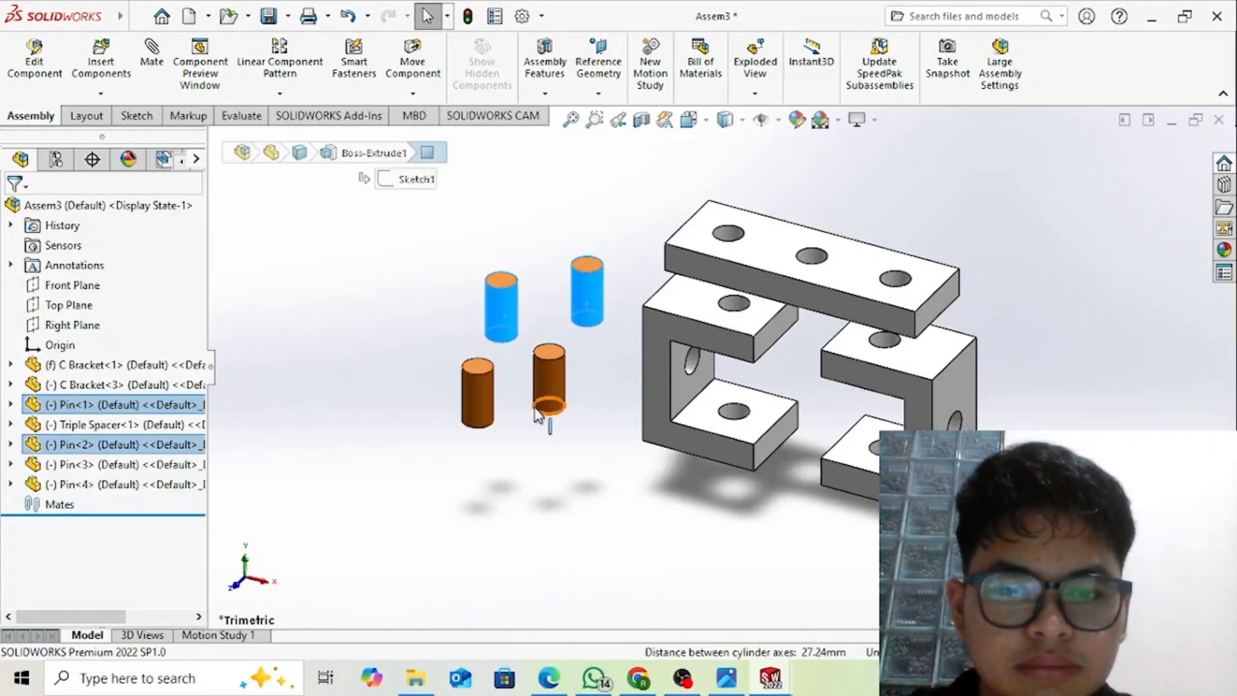
- Add a concentric mate between the first Pin and the Triple Spacer's end hole nearest the second C Bracket
left_click(737, 244)
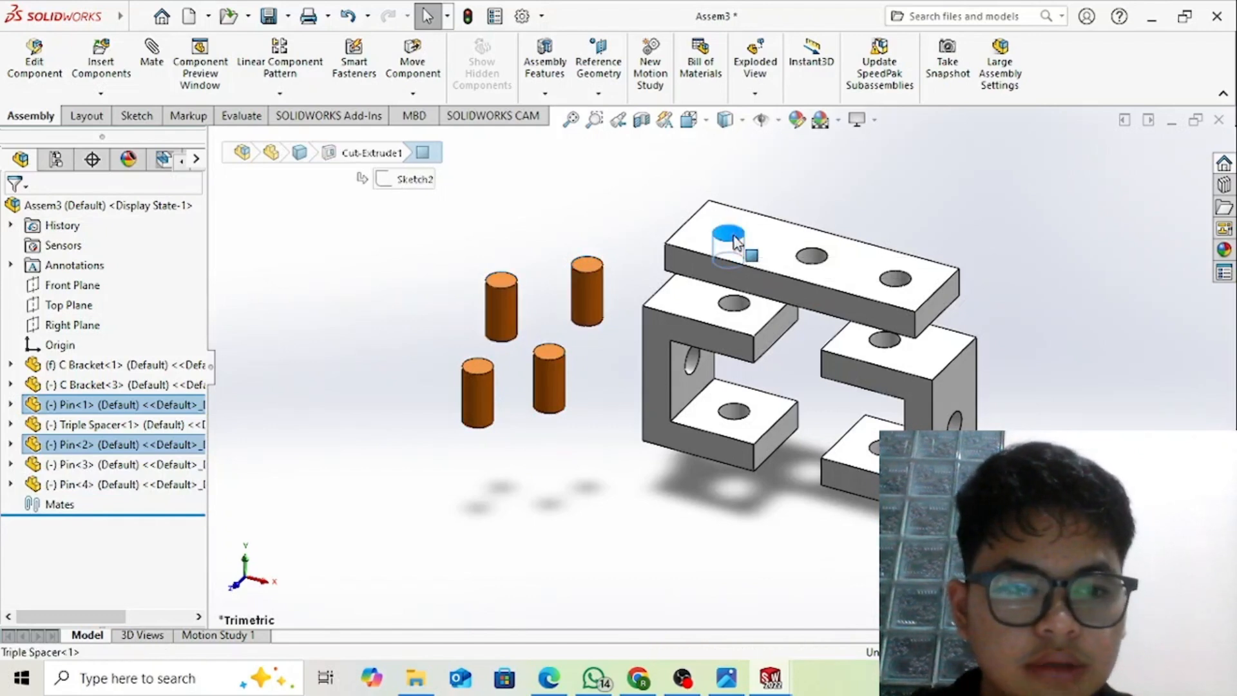
left_click(593, 301)
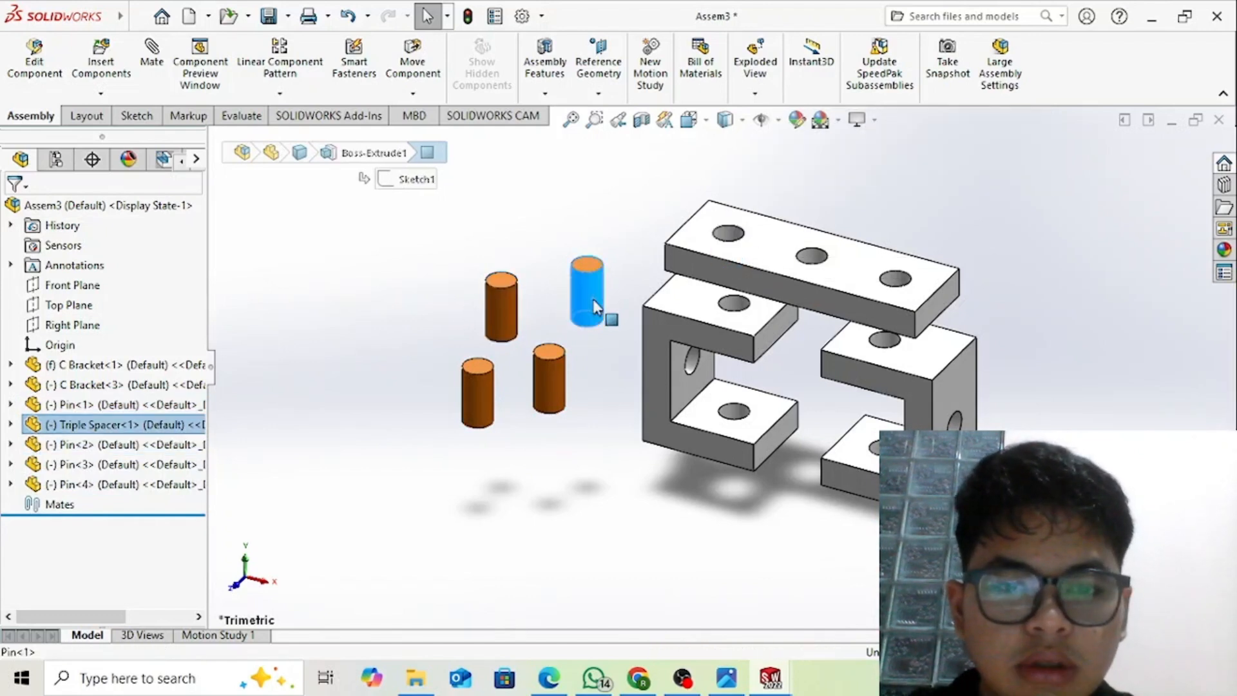
left_click(727, 239)
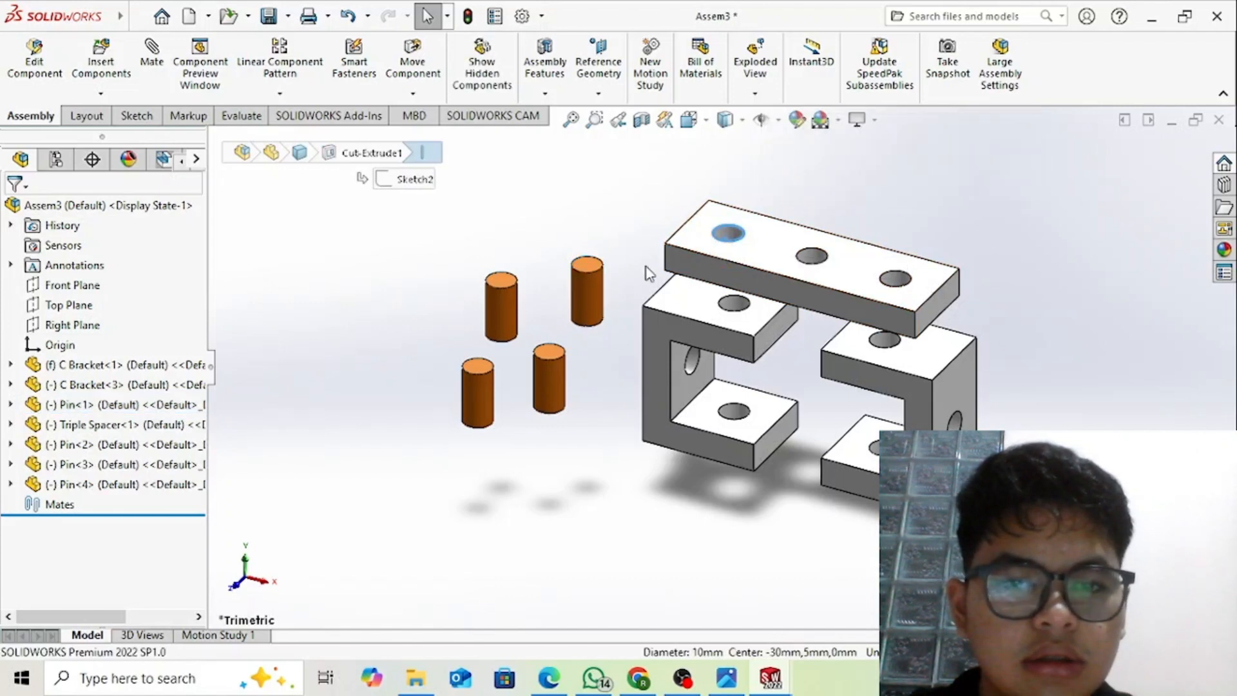
left_click(594, 298)
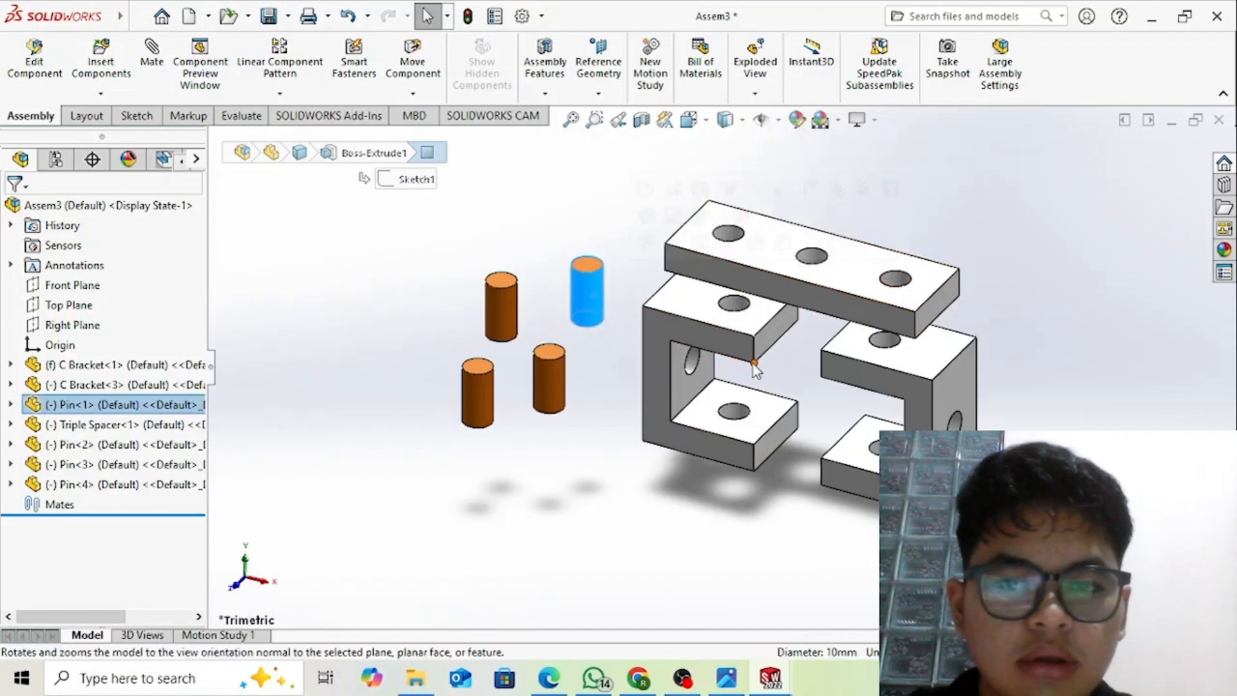
left_click(893, 282)
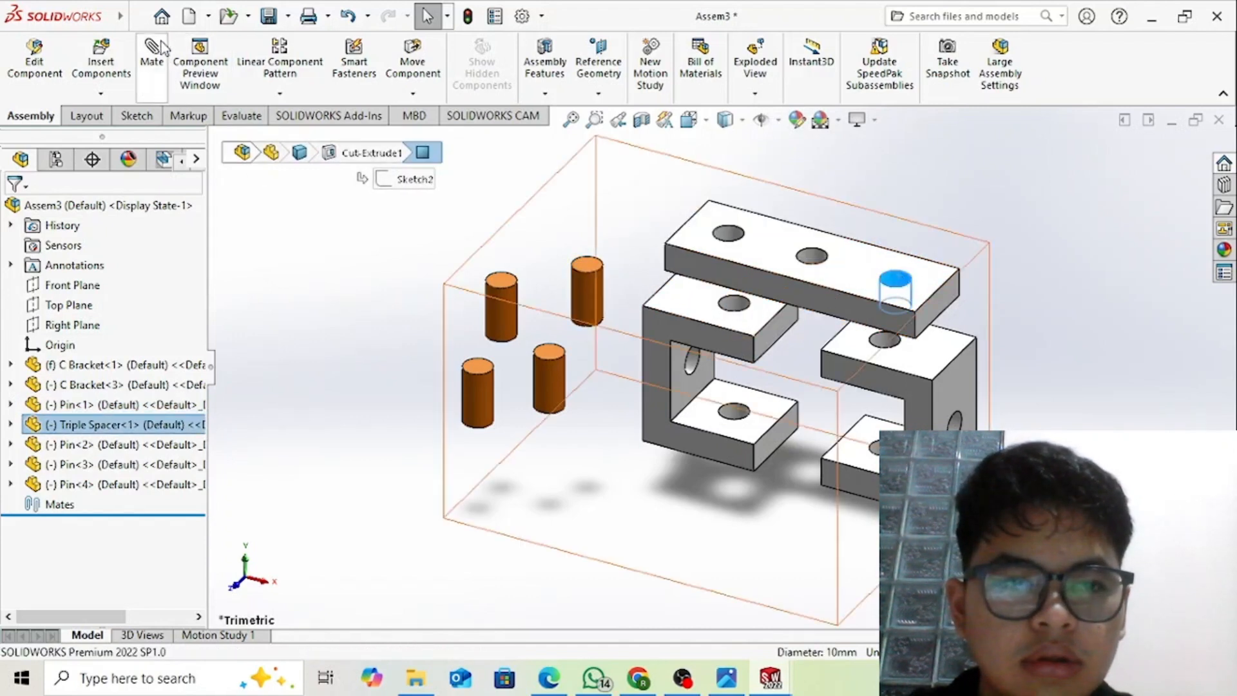
left_click(152, 62)
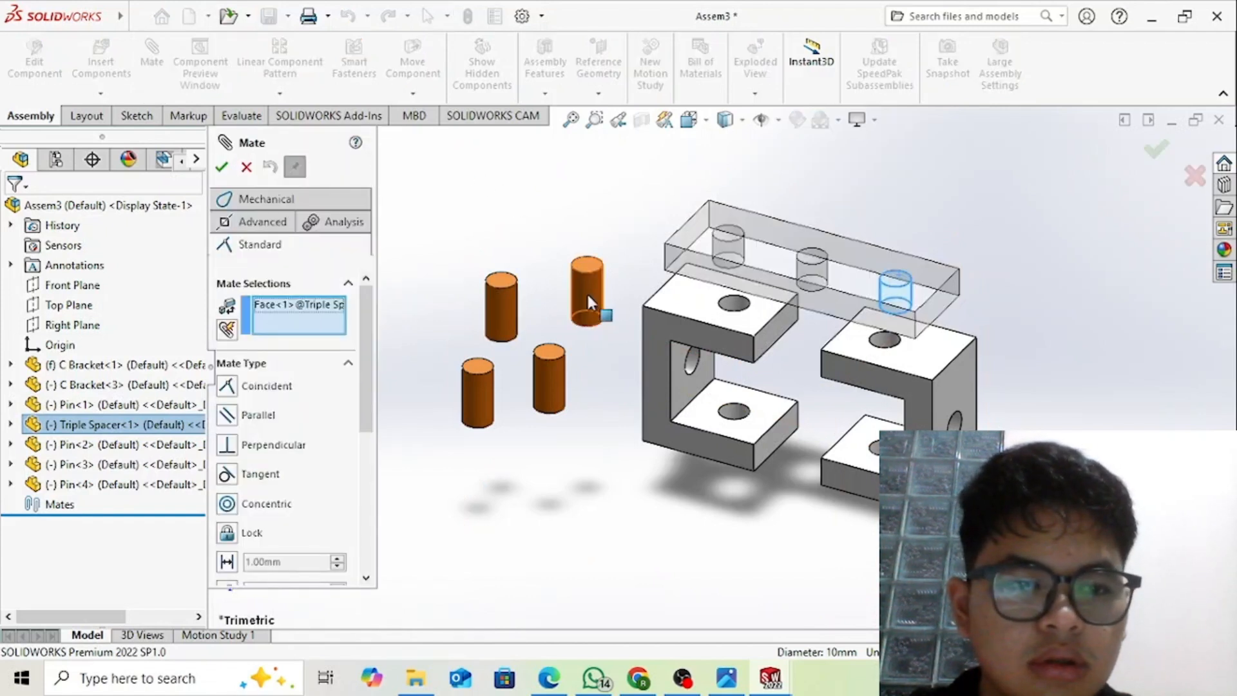
left_click(586, 291)
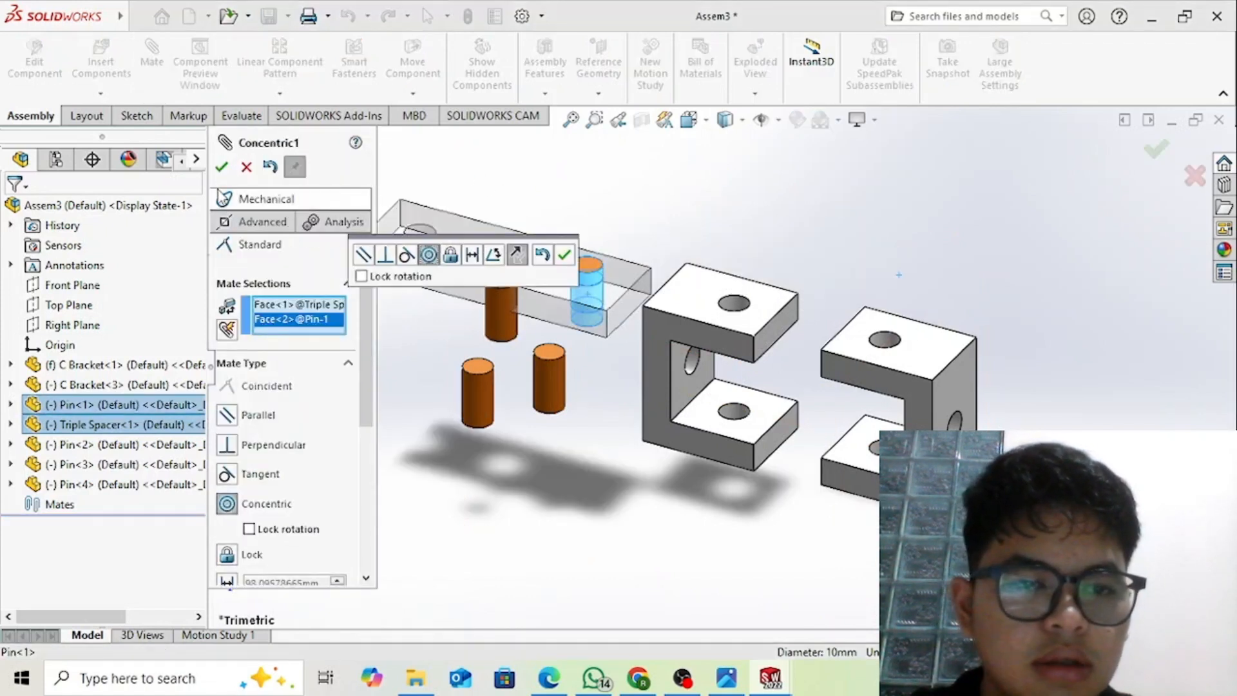
left_click(222, 168)
- Add a concentric mate between a second Pin and the hole at the opposite end of the Triple Spacer
left_click(488, 331)
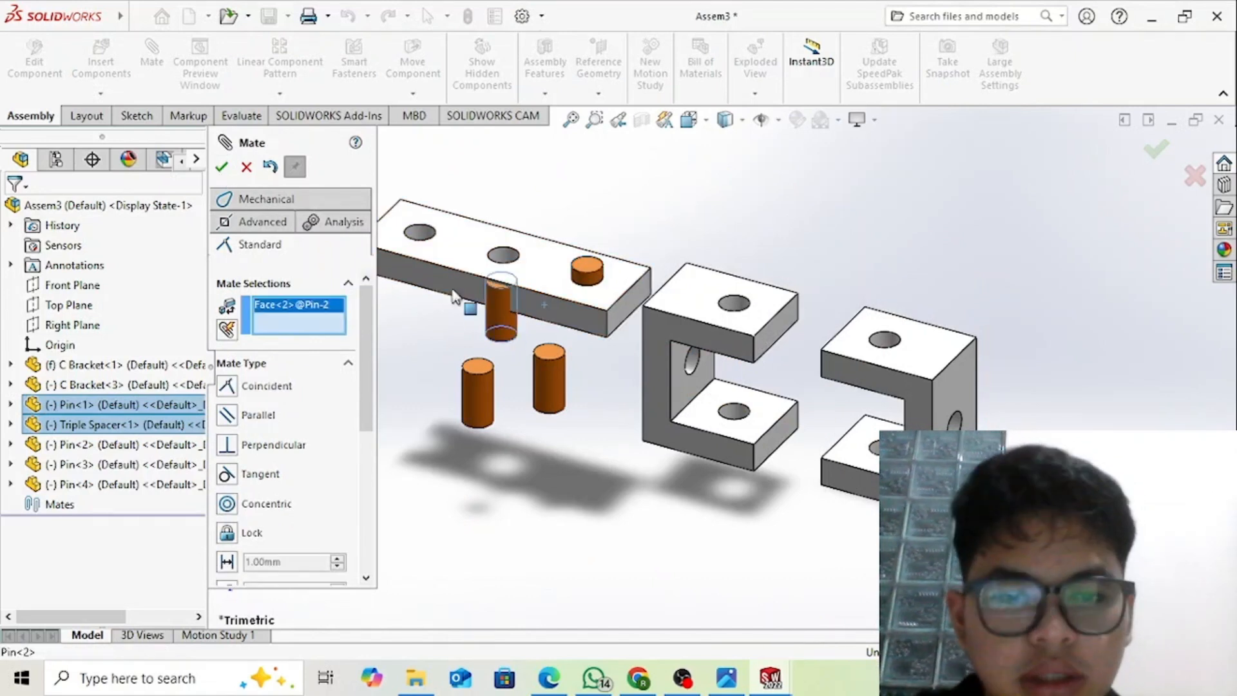
left_click(414, 236)
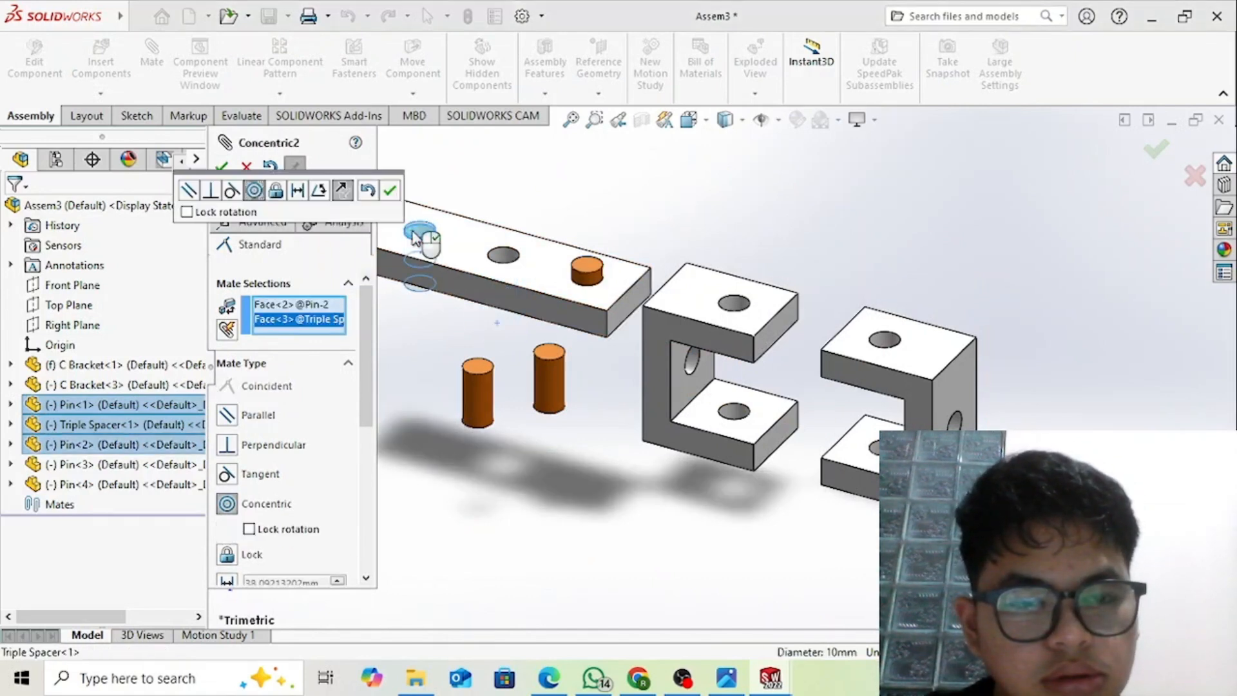
left_click(221, 168)
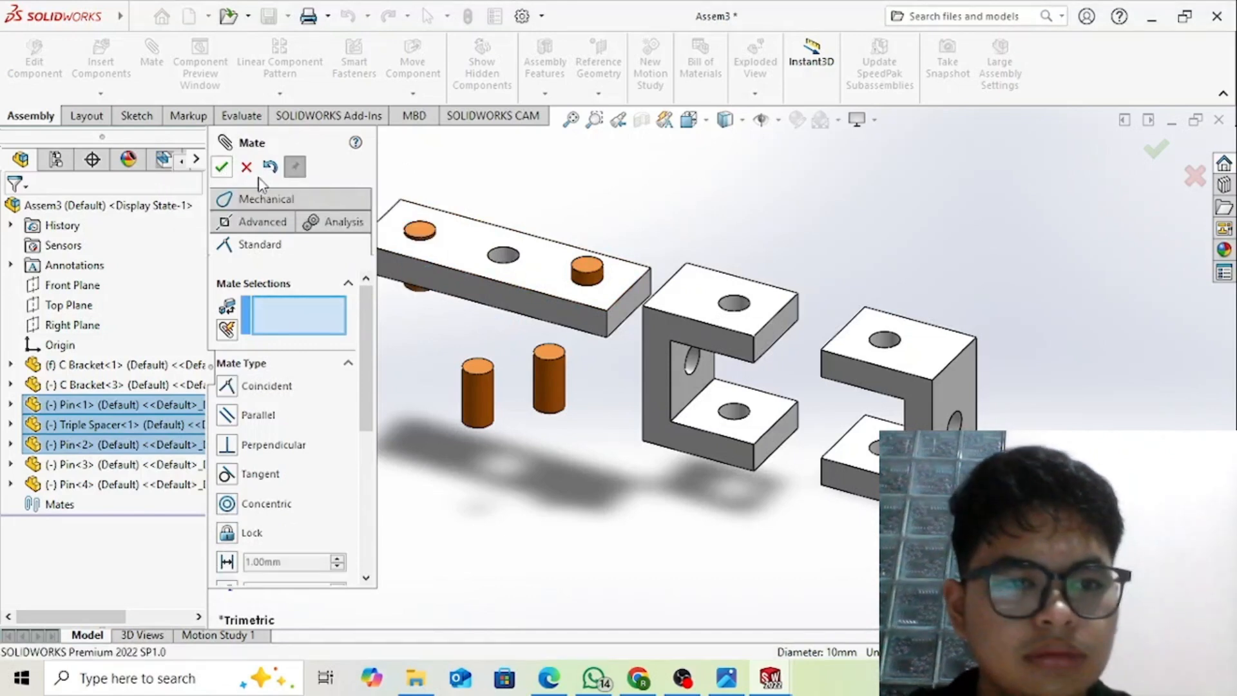
- Make the top faces of both inserted pins flush with the Triple Spacer's top face using coincident mates
left_click(421, 236)
left_click(447, 245)
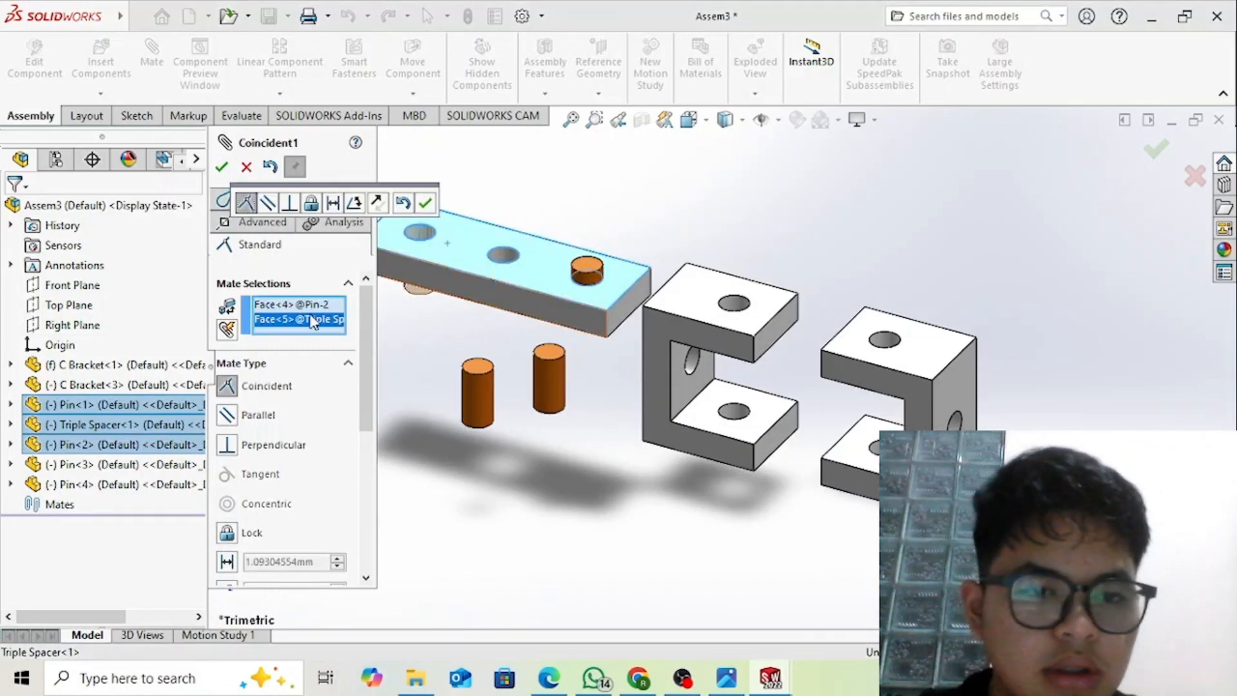
left_click(424, 203)
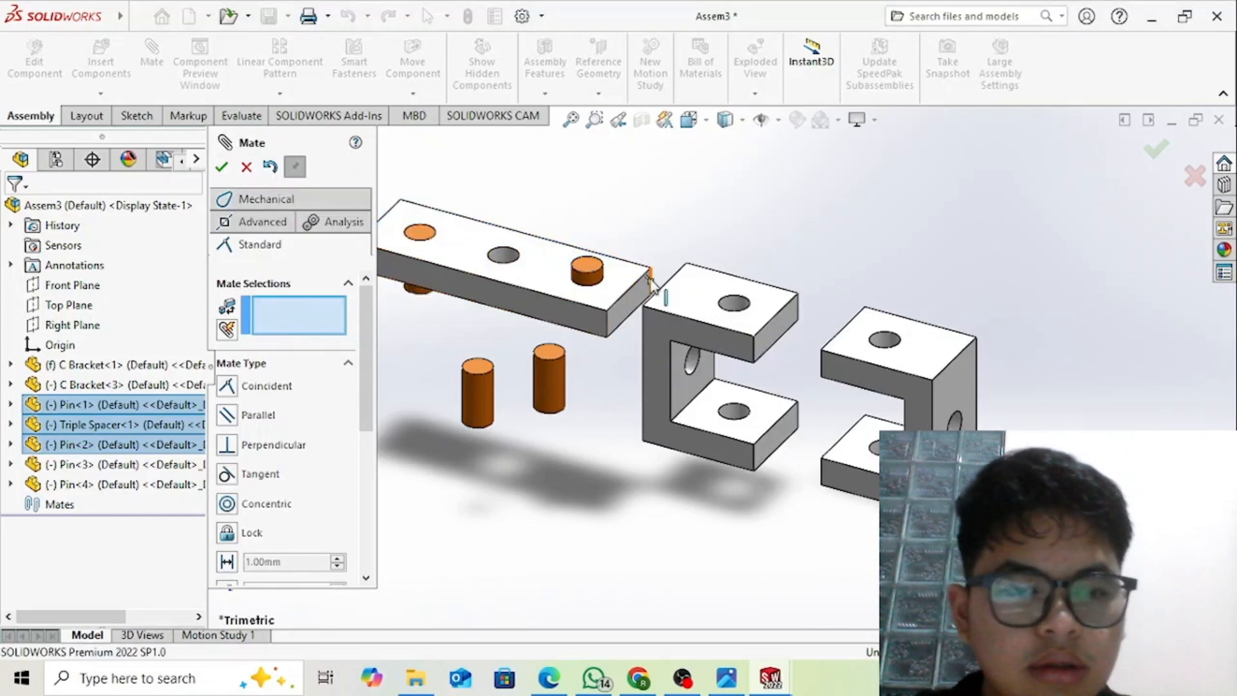
left_click(588, 263)
left_click(535, 274)
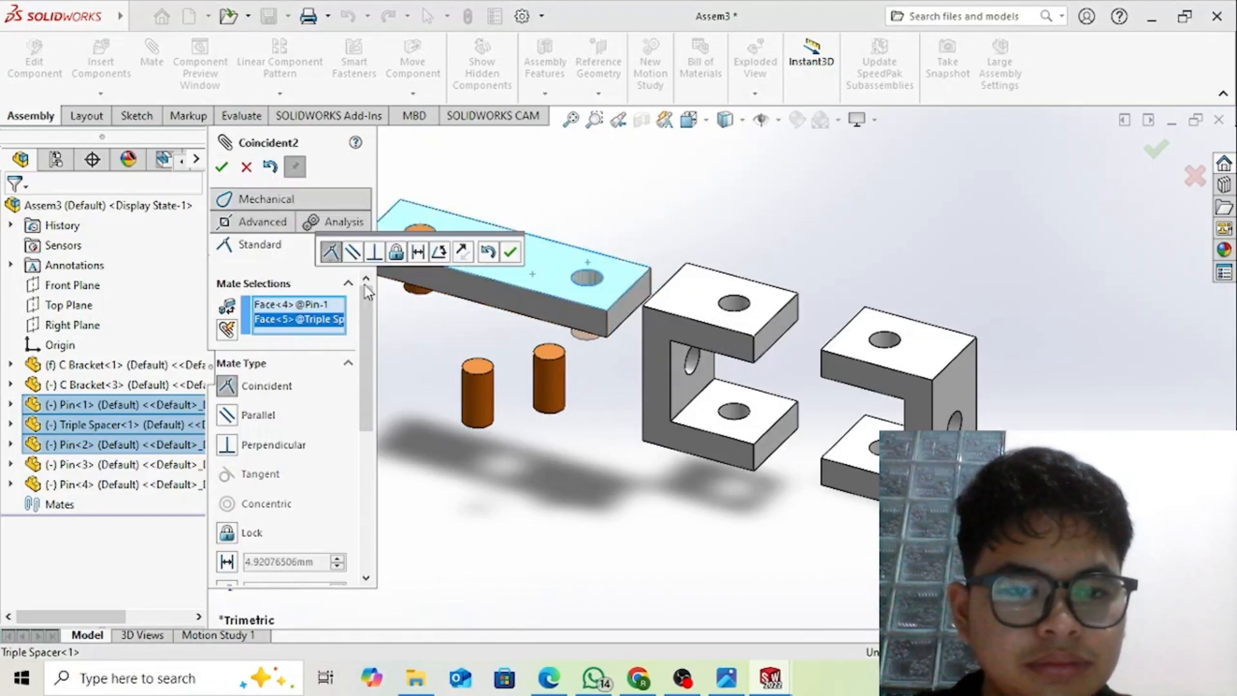
left_click(222, 167)
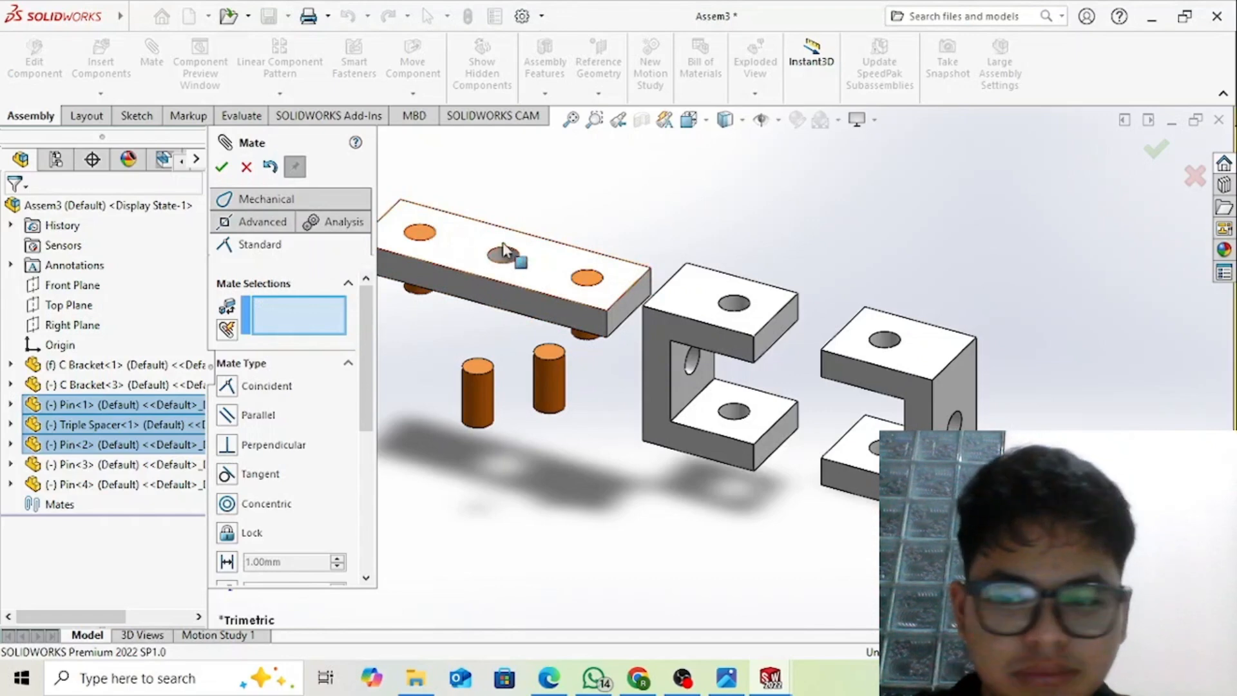
- Move the Triple Spacer with its pins above the brackets and mate one pin concentric with the fixed C Bracket's upper hole
left_click_drag(504, 244, 903, 198)
middle_click_drag(840, 265, 843, 214)
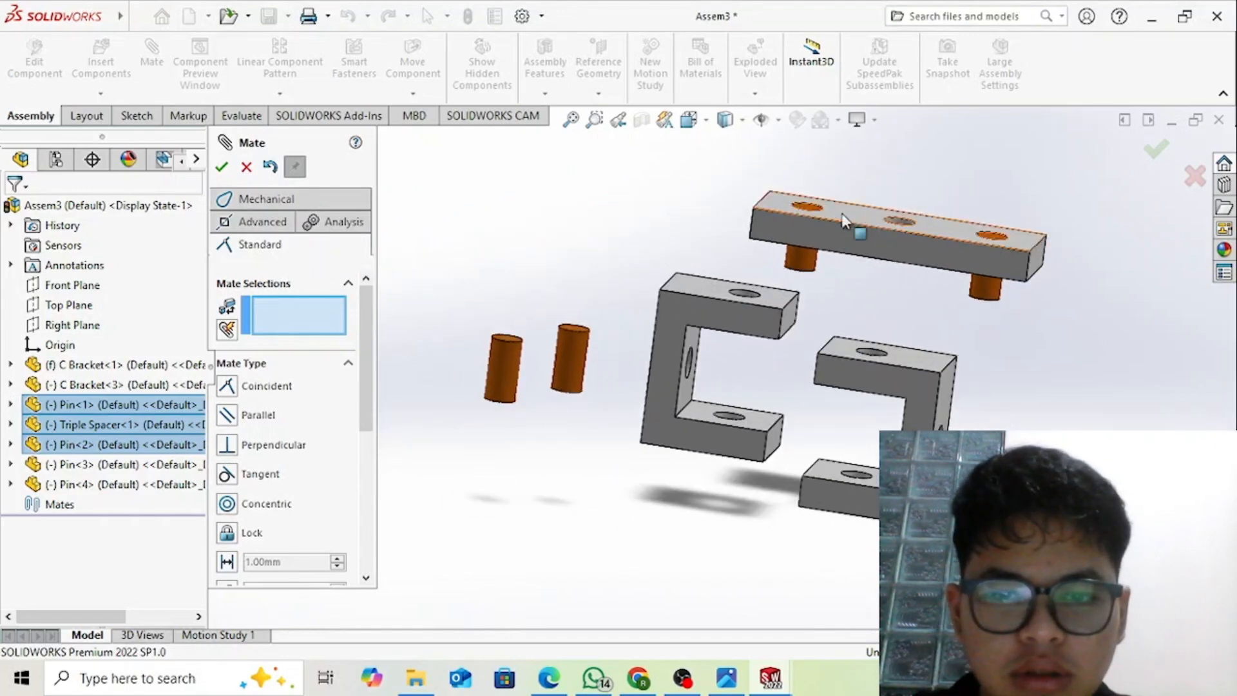
left_click(804, 263)
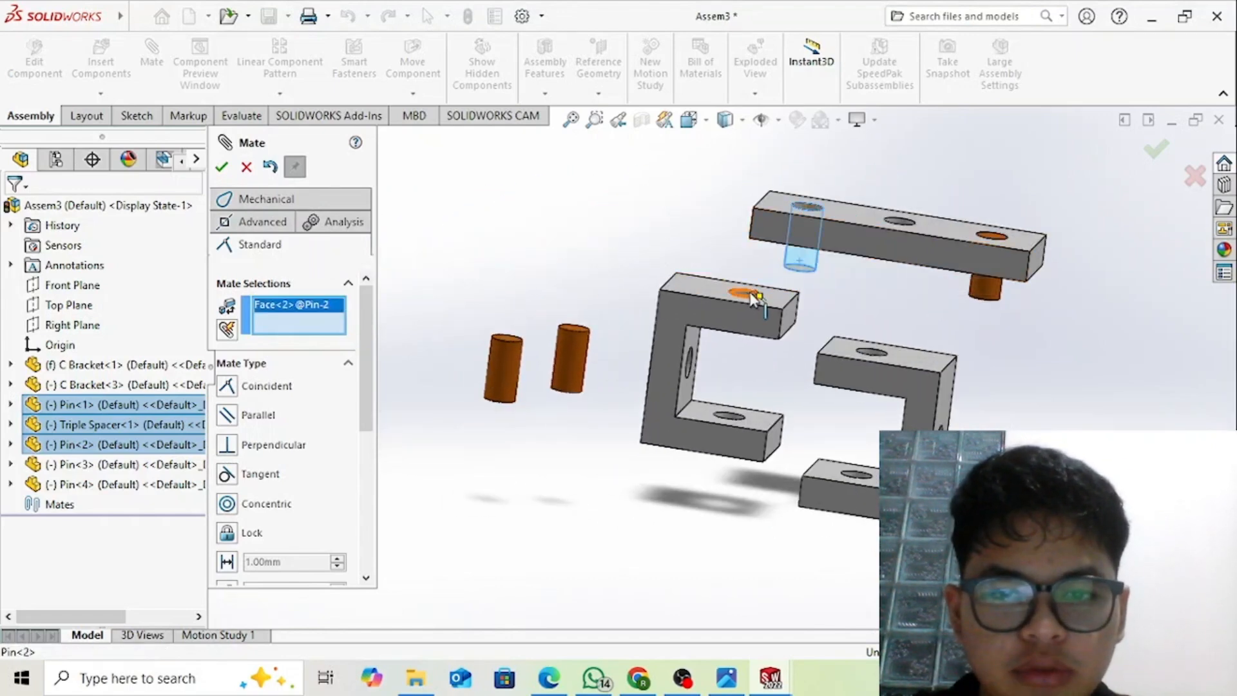
scroll(752, 297, "down", 2)
left_click(742, 316)
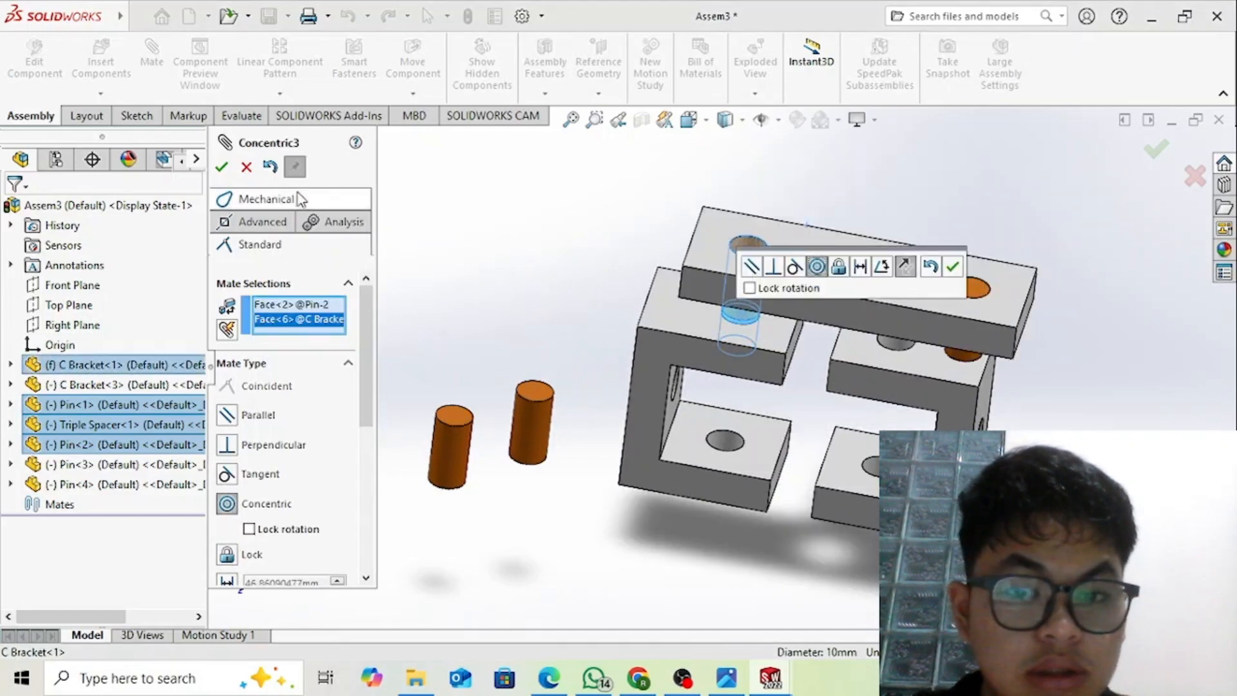
left_click(222, 169)
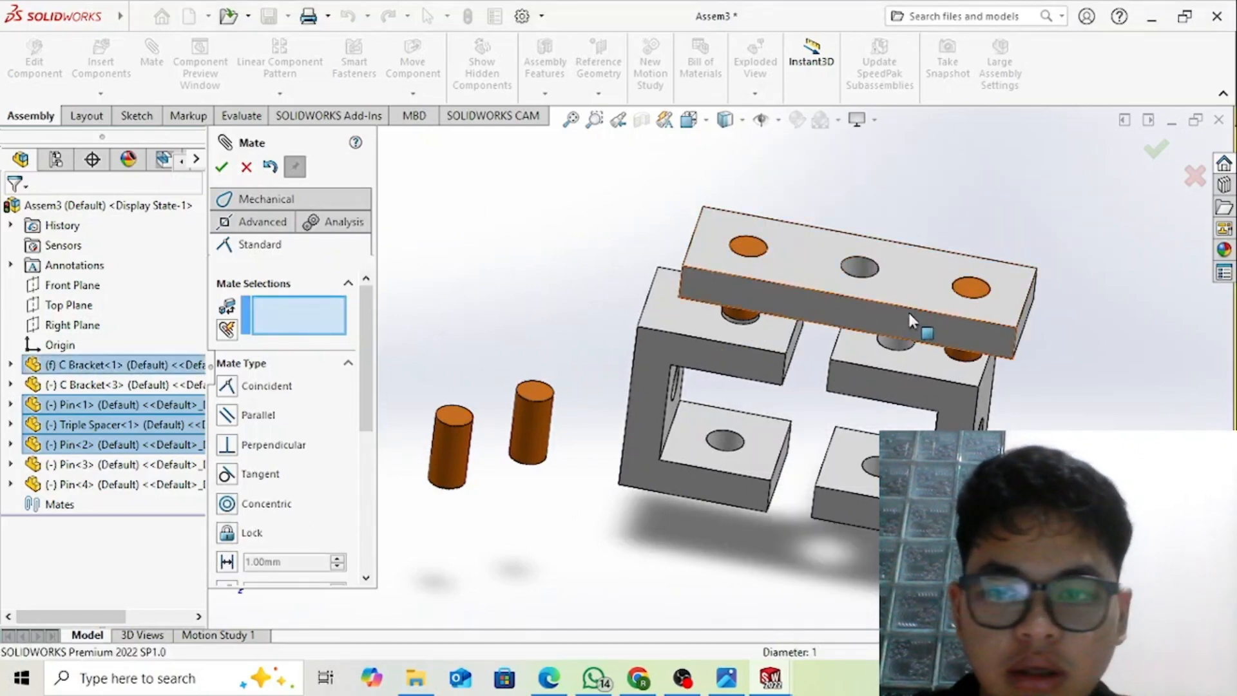
- Add a concentric mate between the spacer's other pin and the upper hole of the second C Bracket
middle_click_drag(908, 311, 989, 391)
left_click(975, 361)
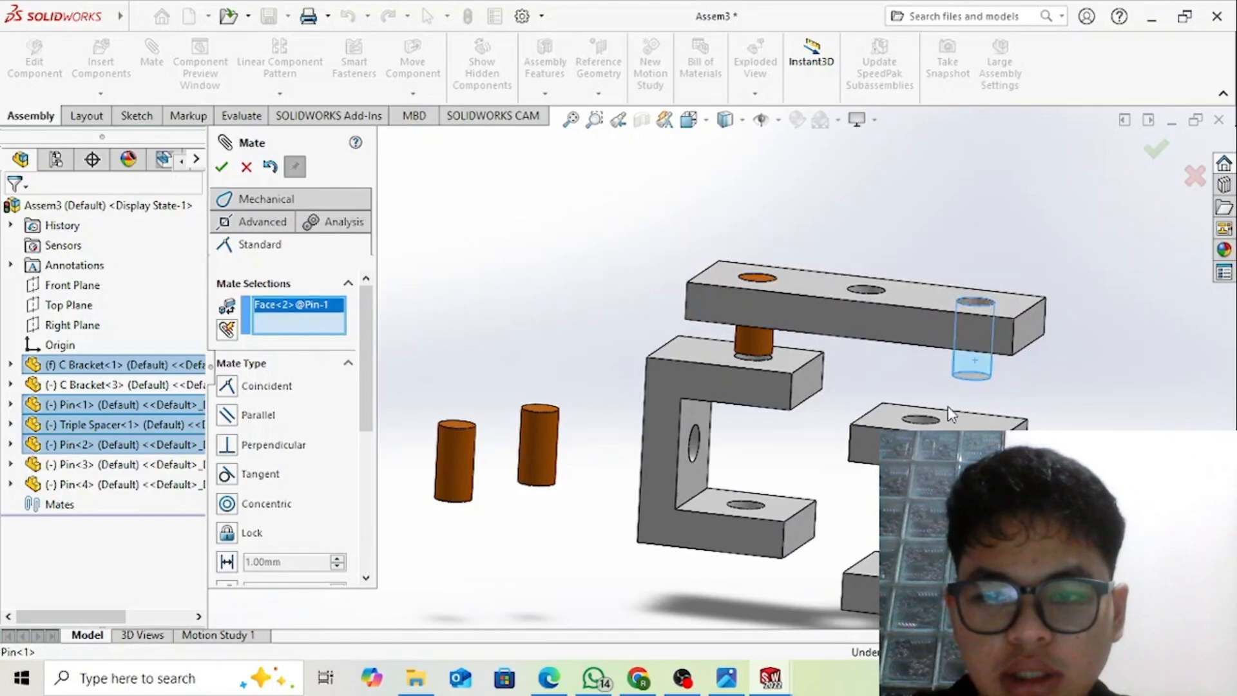
middle_click_drag(953, 415, 944, 466)
middle_click_drag(981, 380, 1080, 320)
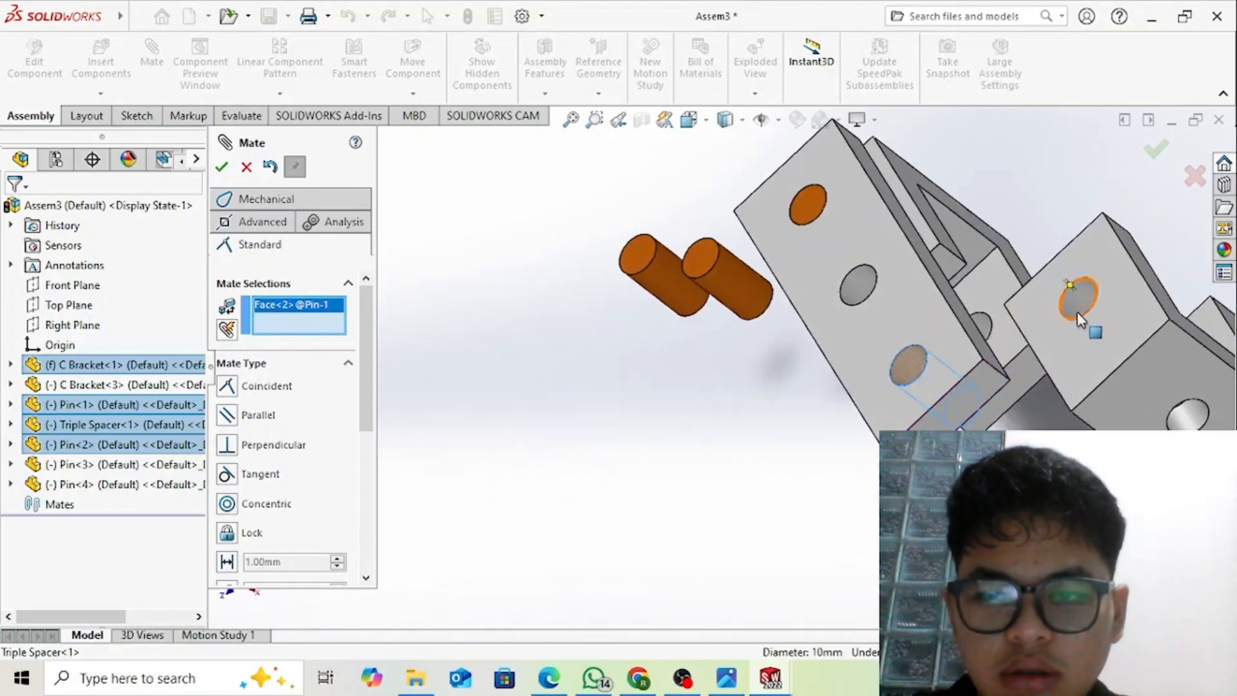
left_click(1070, 293)
middle_click_drag(829, 400, 471, 221)
left_click(219, 173)
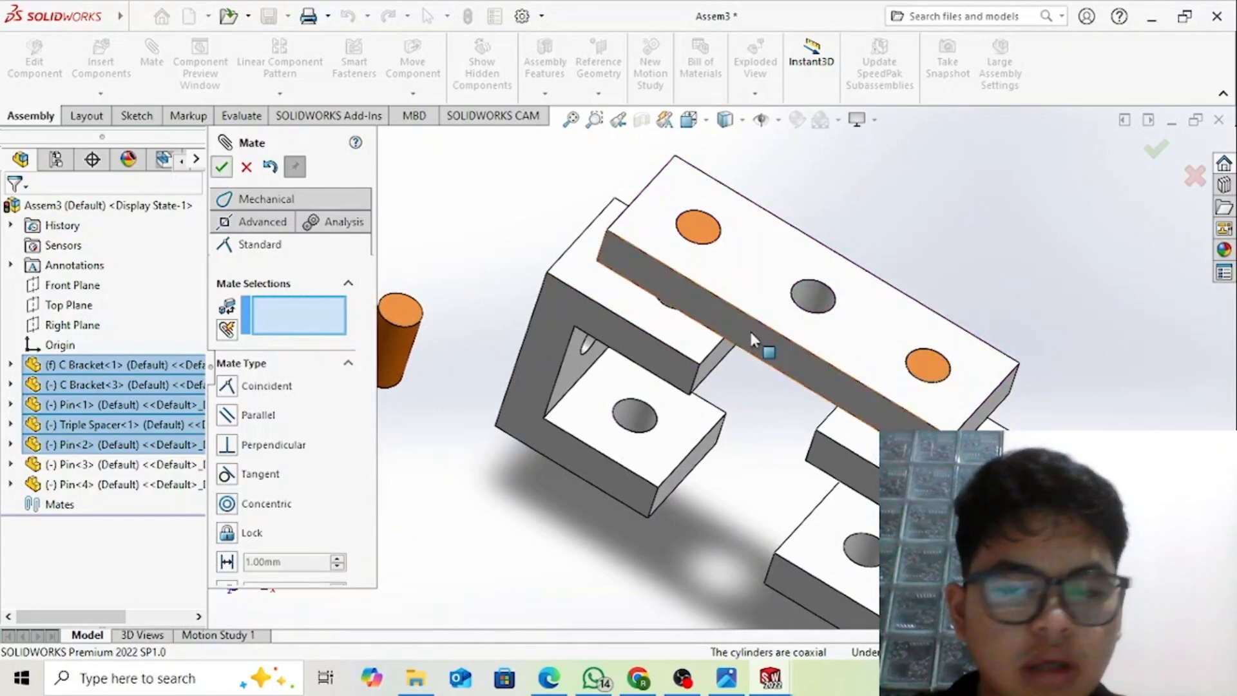
- Add a coincident mate between the pin's lower end face and the inner face of the fixed C Bracket's upper arm
middle_click_drag(752, 341, 813, 168)
scroll(563, 420, "down", 2)
middle_click_drag(563, 420, 683, 251)
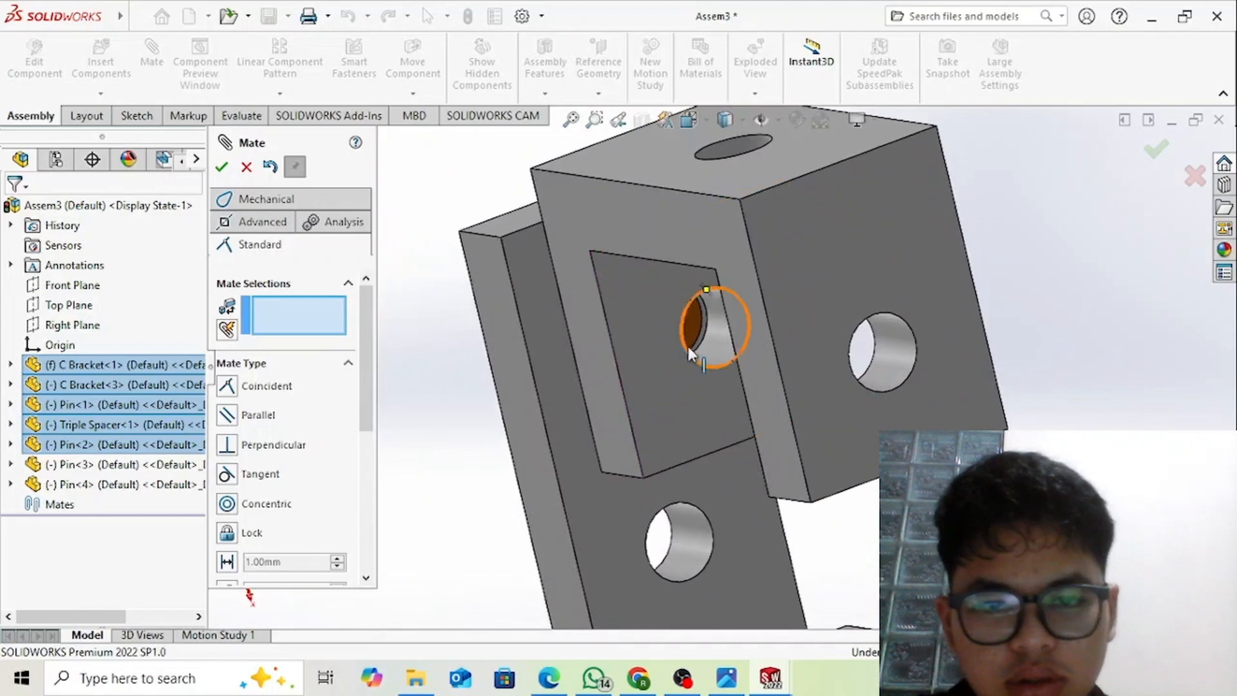
left_click(701, 326)
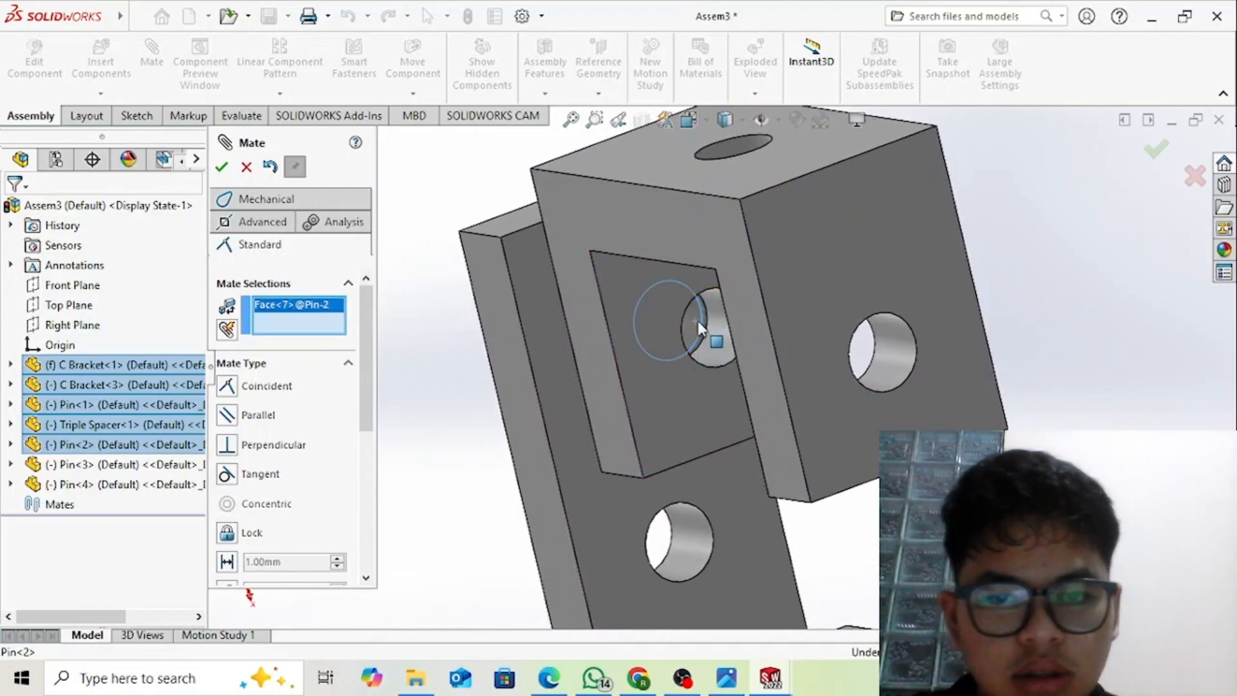
left_click(651, 370)
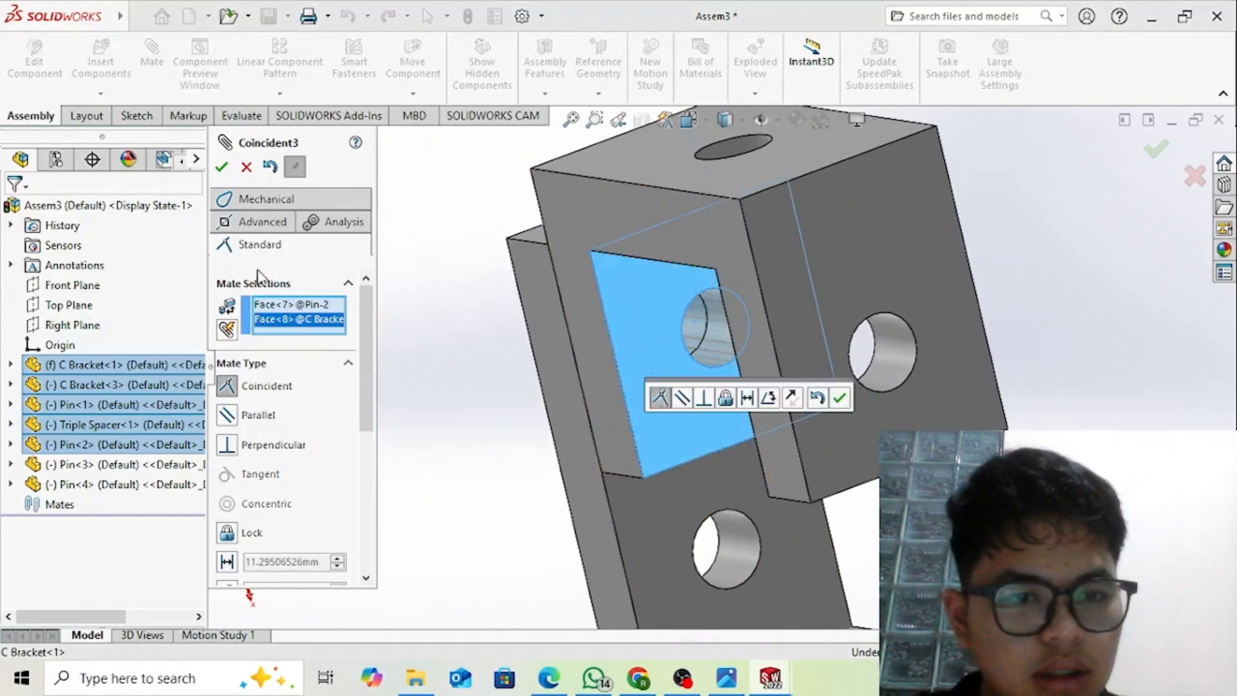
left_click(222, 167)
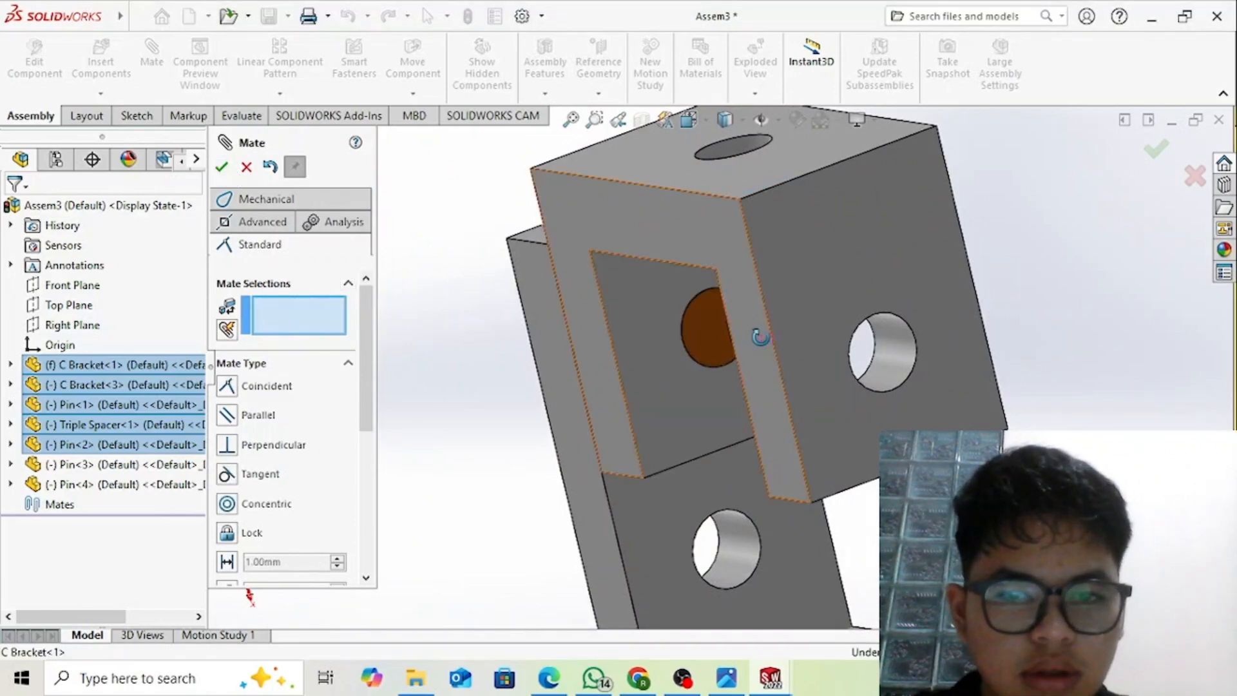
- Add a coincident mate between the other pin's lower end face and the inner face of the second C Bracket's upper arm
middle_click_drag(742, 322, 812, 467)
scroll(854, 477, "down", 5)
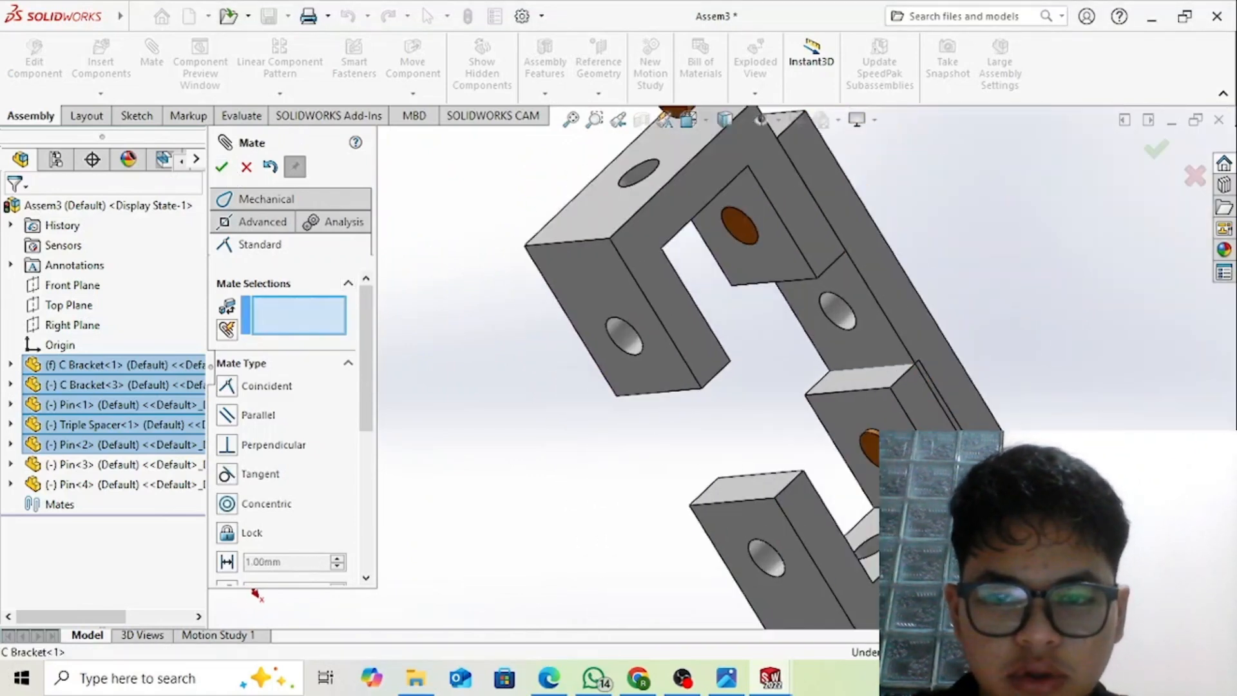
left_click(881, 422)
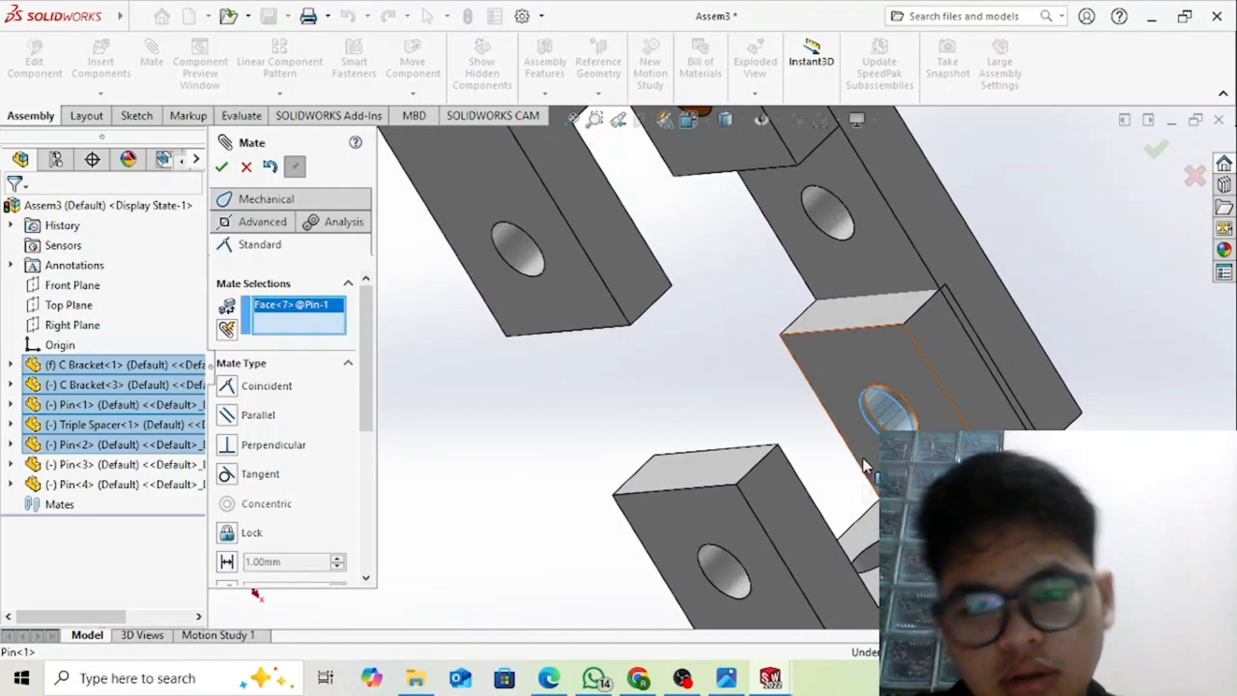
left_click(864, 458)
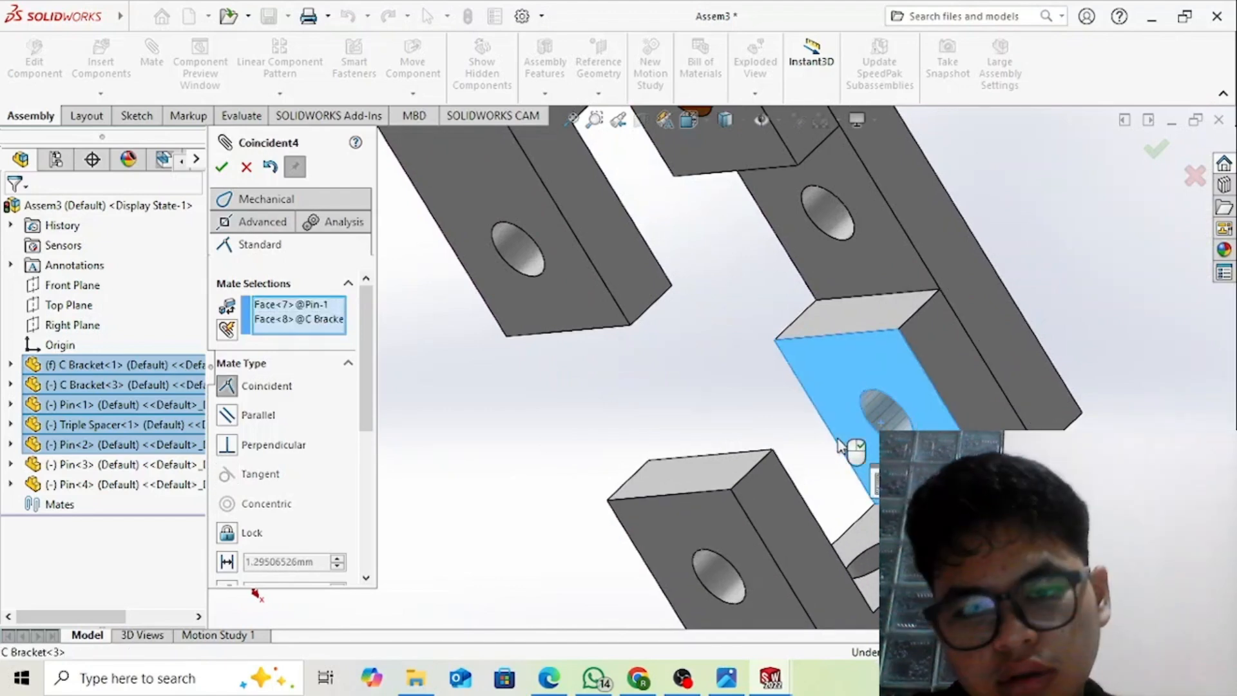
left_click(222, 167)
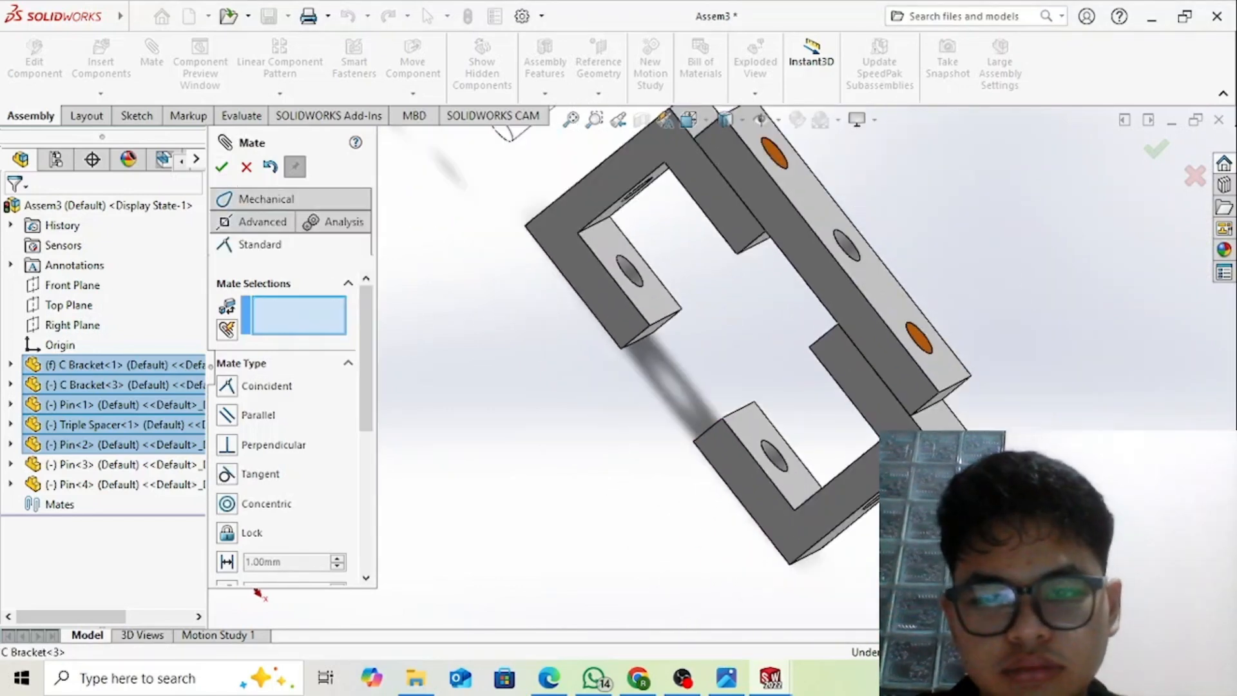
- Add a parallel mate between the Triple Spacer's end face and the outer face of the second C Bracket
scroll(725, 332, "up", 3)
middle_click_drag(979, 361, 837, 356)
scroll(836, 353, "down", 2)
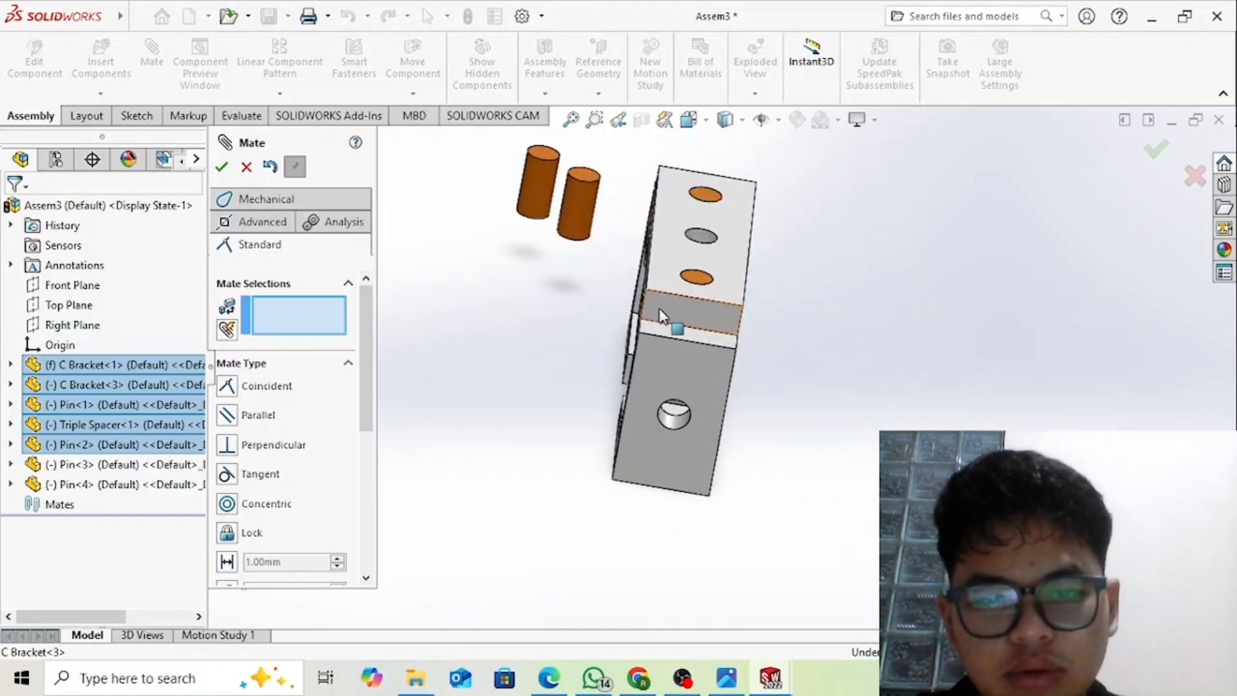
left_click(660, 310)
left_click(664, 365)
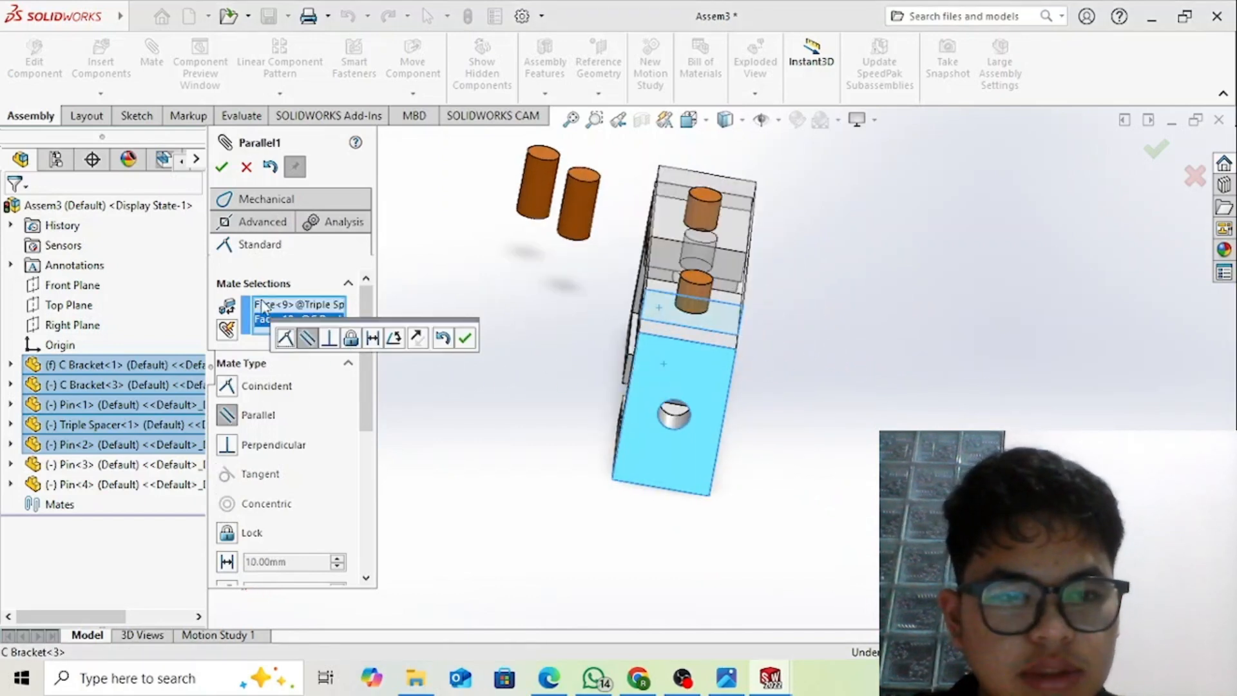
left_click(222, 167)
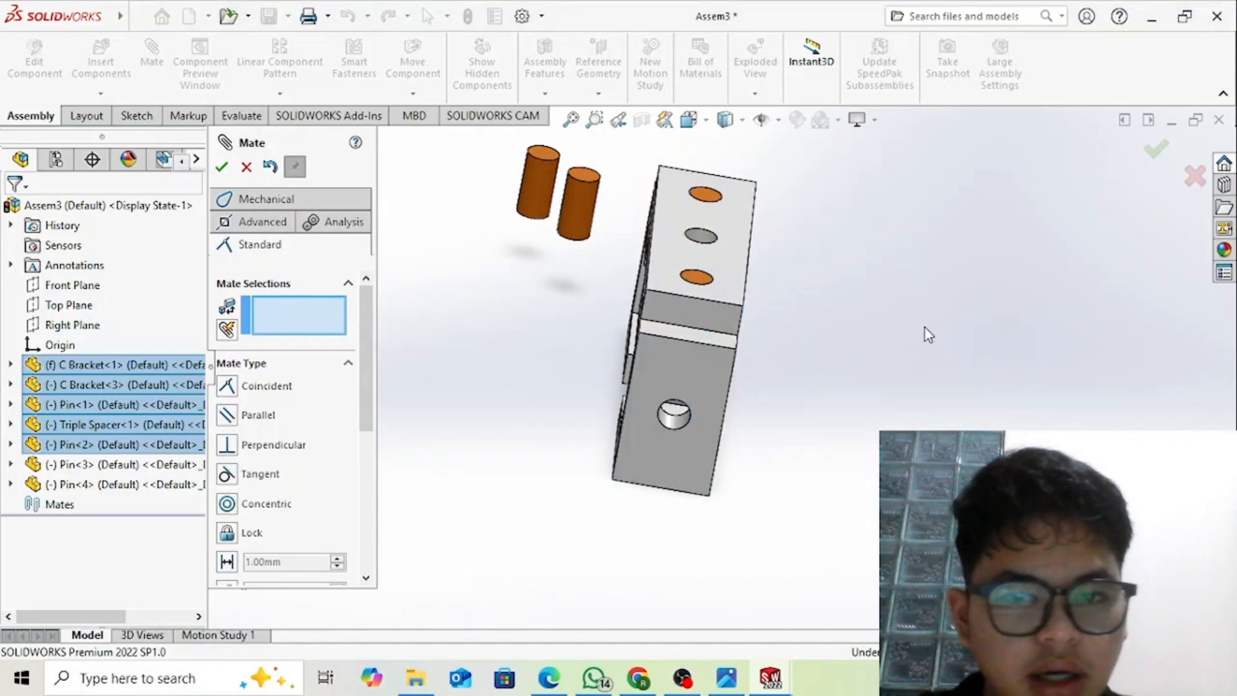
- Add a parallel mate between the Triple Spacer's opposite end face and the fixed C Bracket's outer face, and finish mating
middle_click_drag(926, 334, 668, 453)
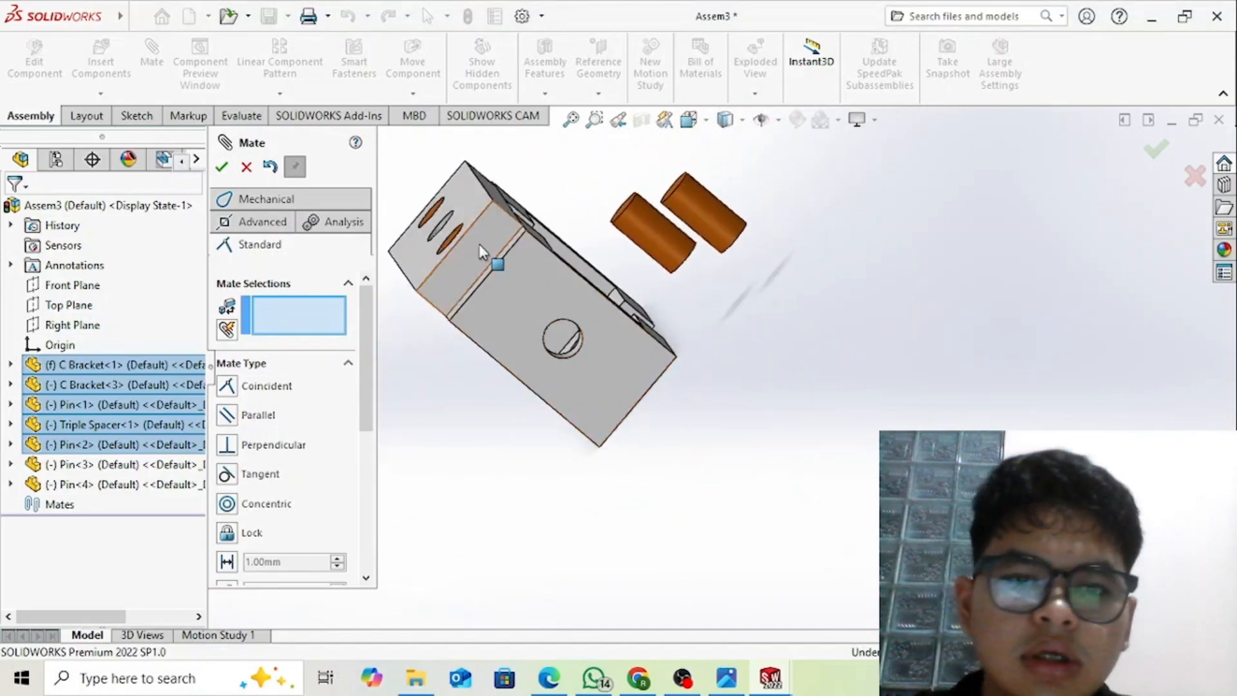
left_click(535, 287)
left_click(533, 289)
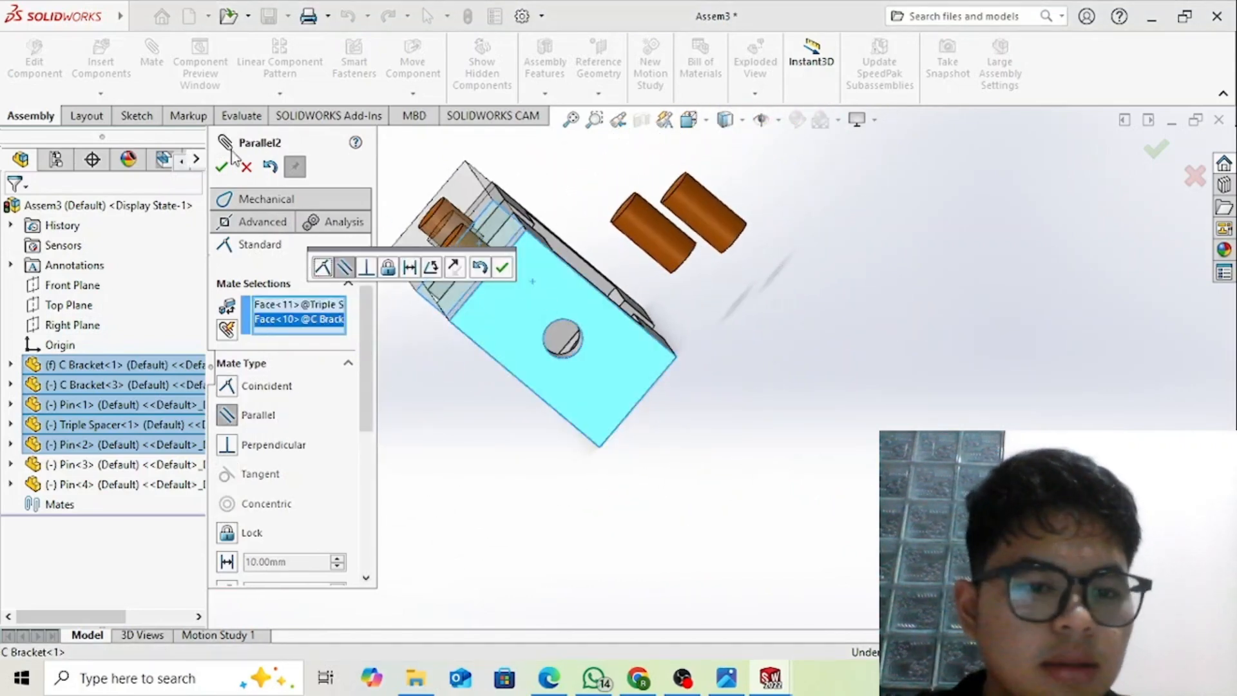
left_click(222, 167)
middle_click_drag(668, 453, 567, 489)
scroll(834, 318, "up", 3)
scroll(832, 315, "down", 2)
middle_click_drag(825, 271, 810, 391)
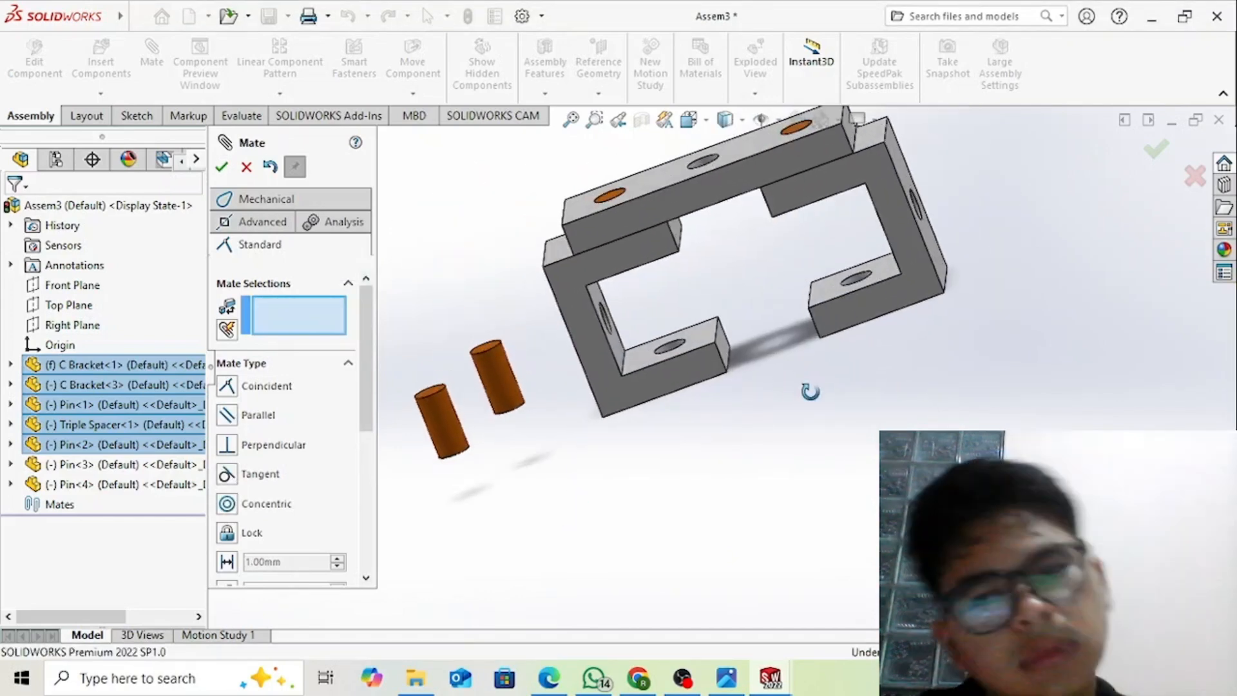
scroll(812, 392, "up", 1)
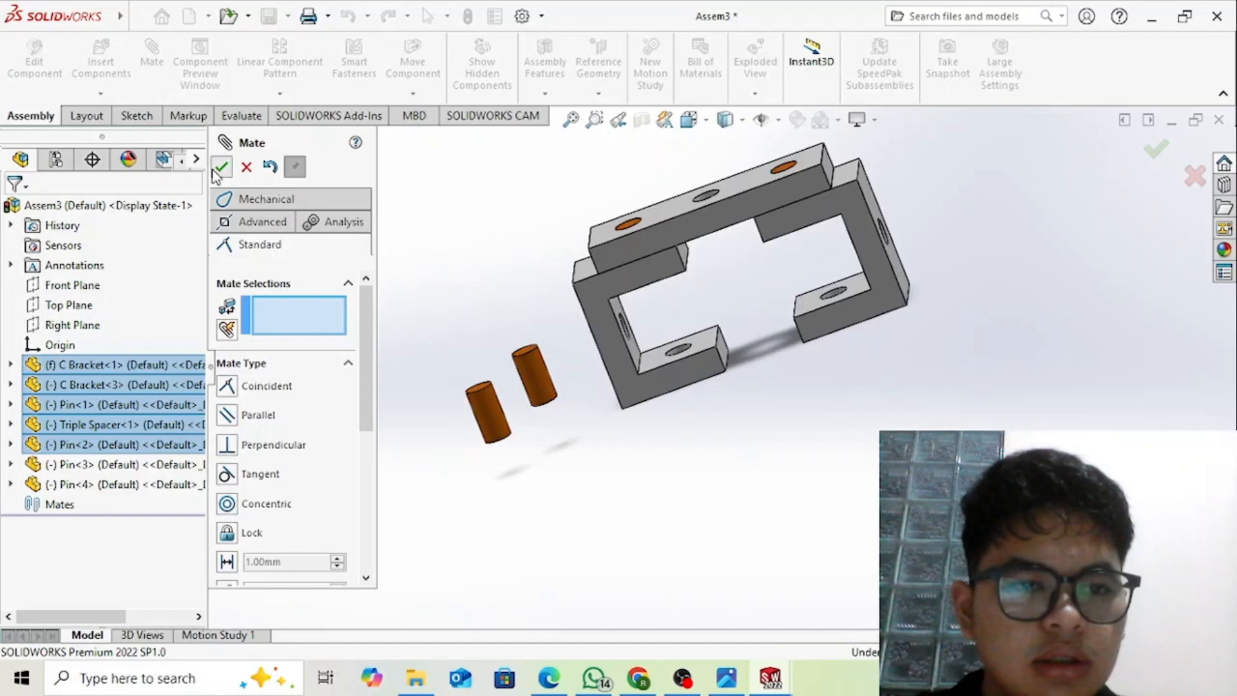
left_click(245, 169)
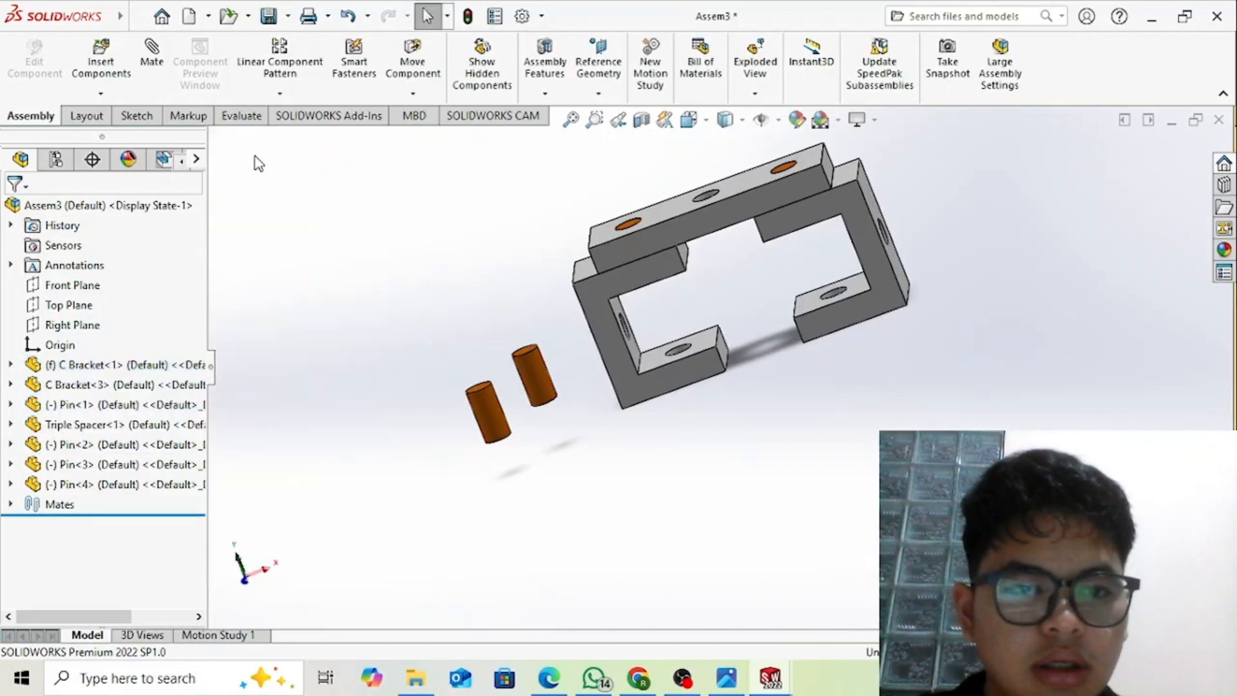
- Insert a second Triple Spacer from Triple Spacer.SLDPRT and place it below the two C Brackets
left_click(103, 71)
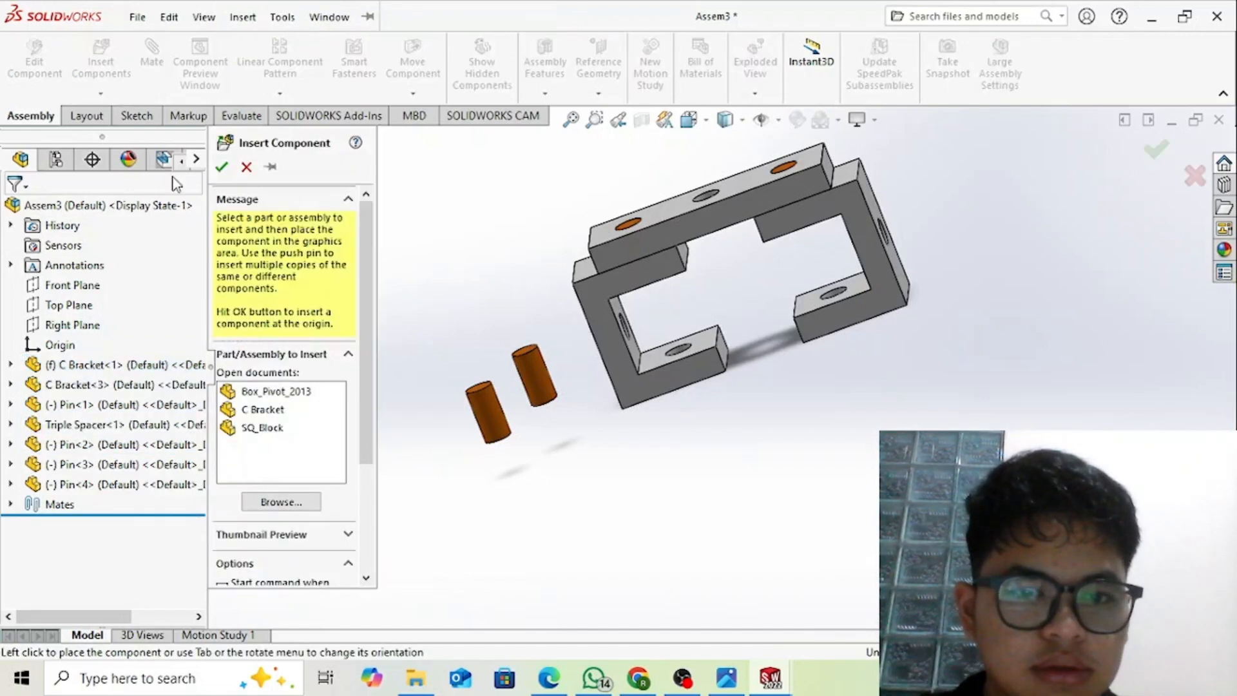
left_click(274, 501)
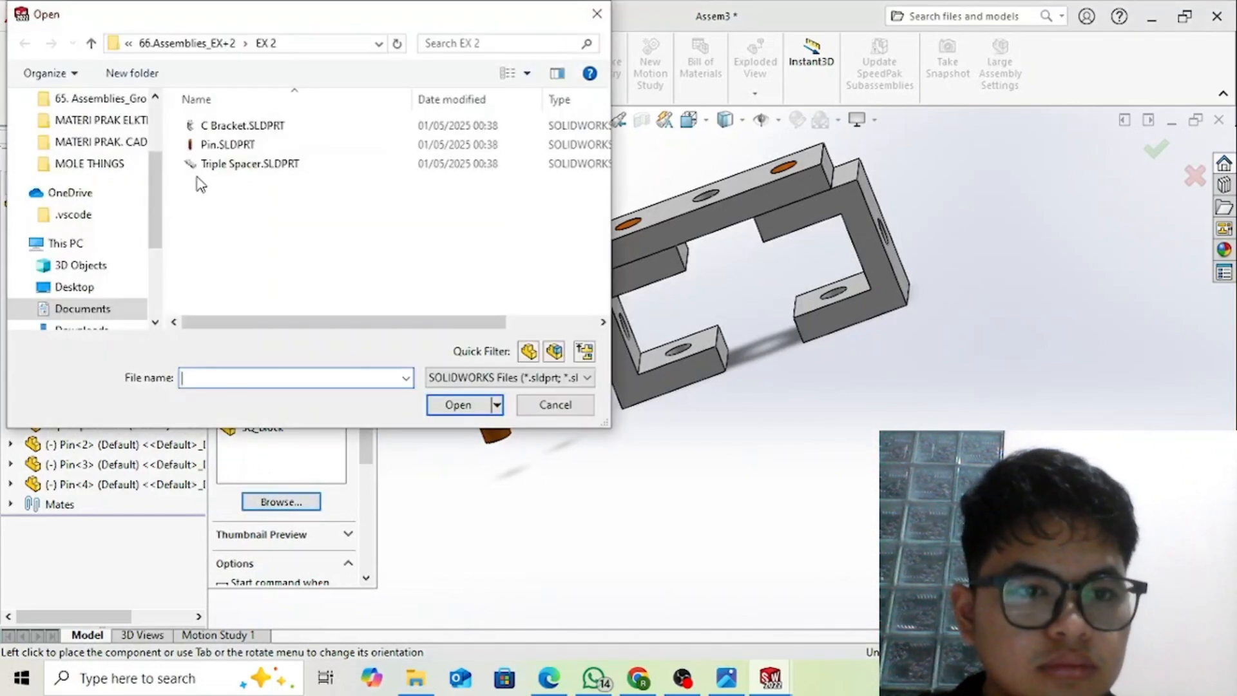
left_click(232, 164)
left_click(448, 411)
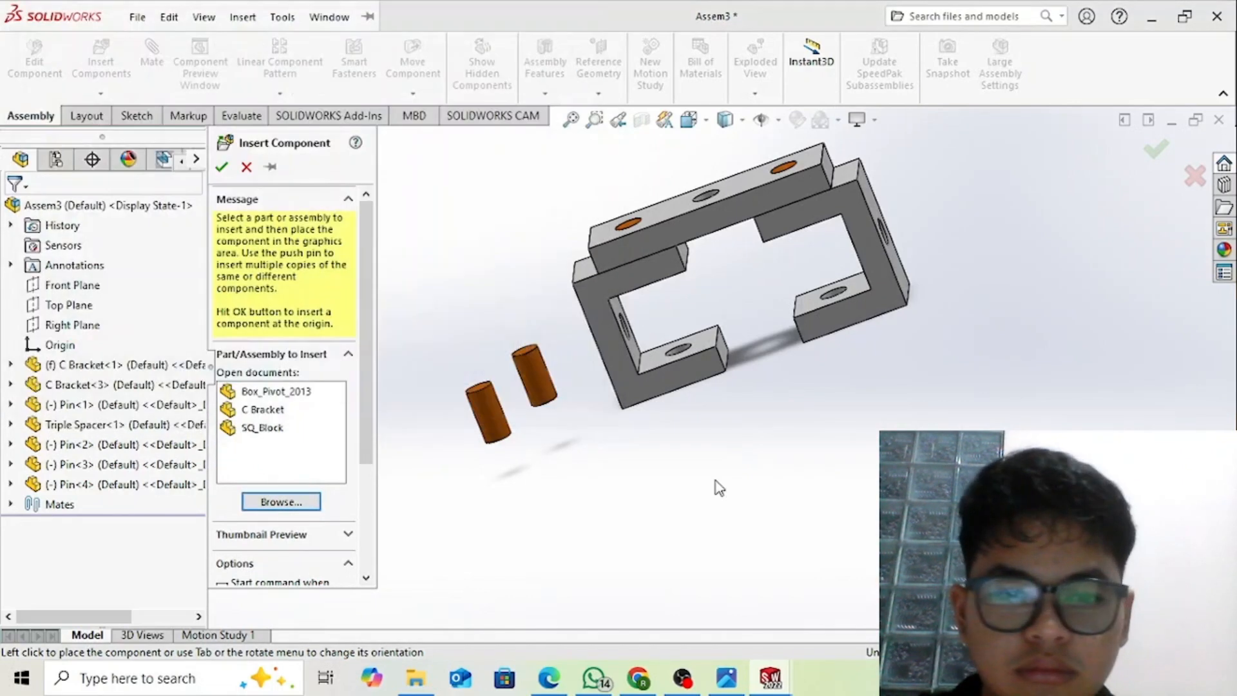
left_click(772, 400)
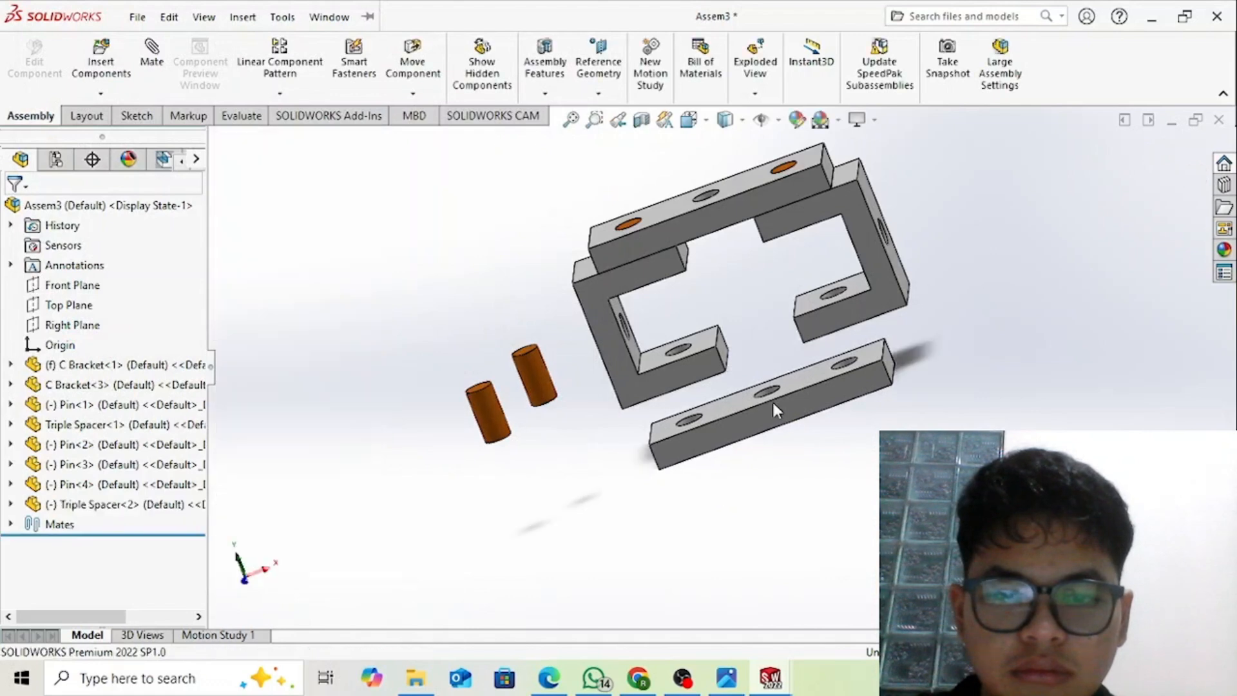
scroll(758, 357, "down", 2)
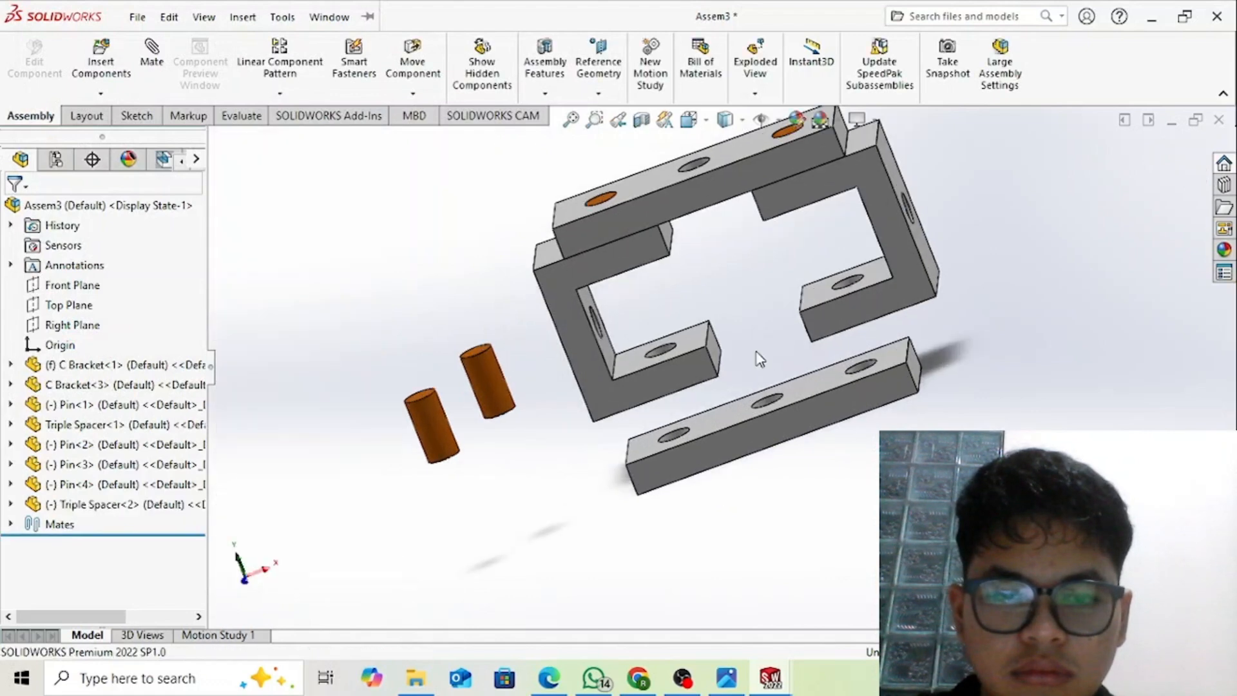
- Add a concentric mate between one loose pin and the hole in the fixed C Bracket's lower arm
left_click(494, 381)
scroll(616, 387, "down", 2)
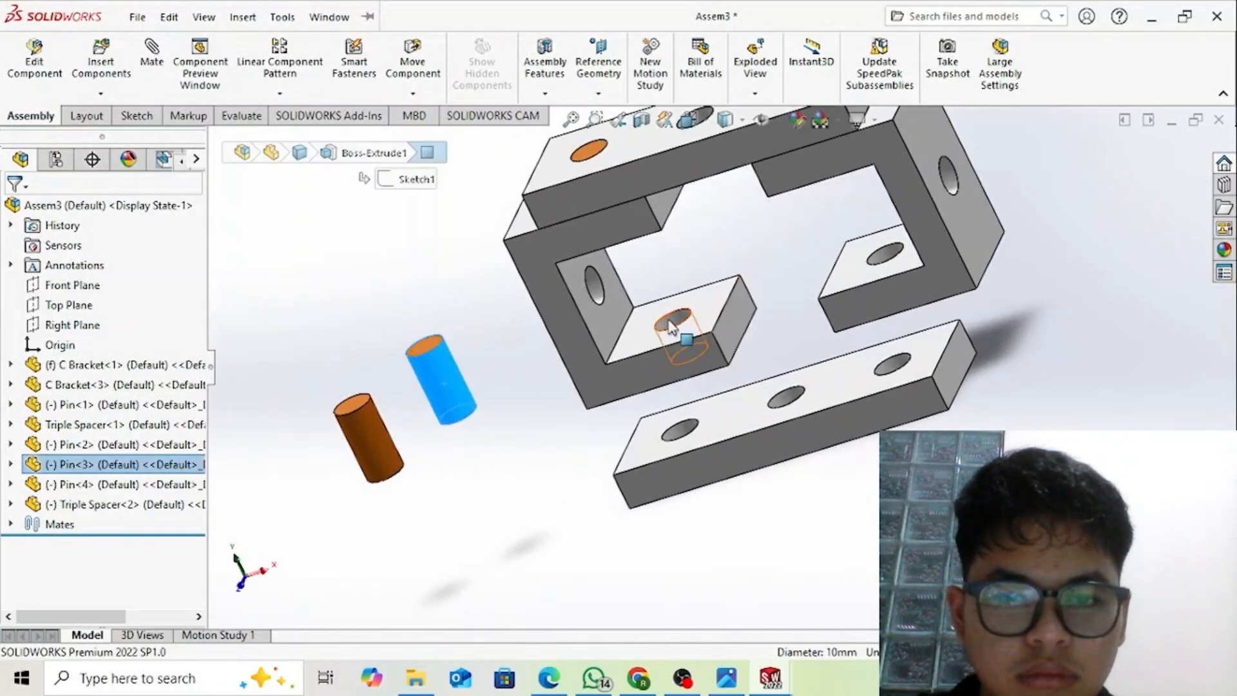
left_click(671, 325)
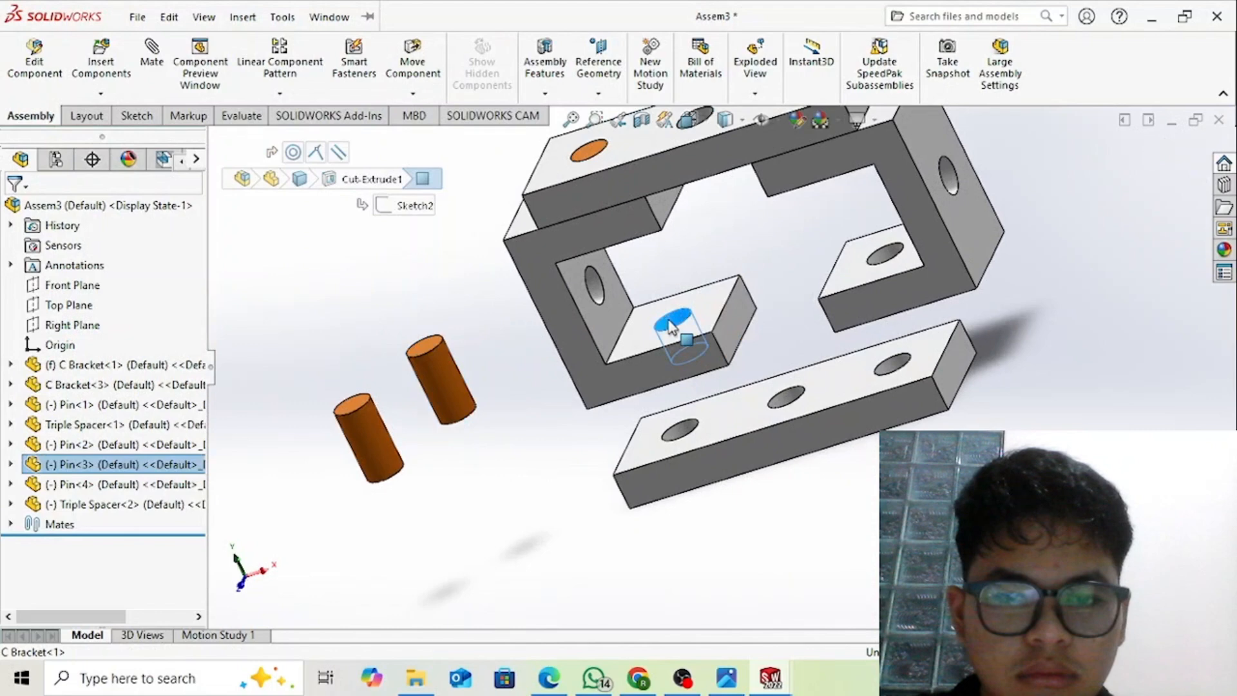
left_click(166, 69)
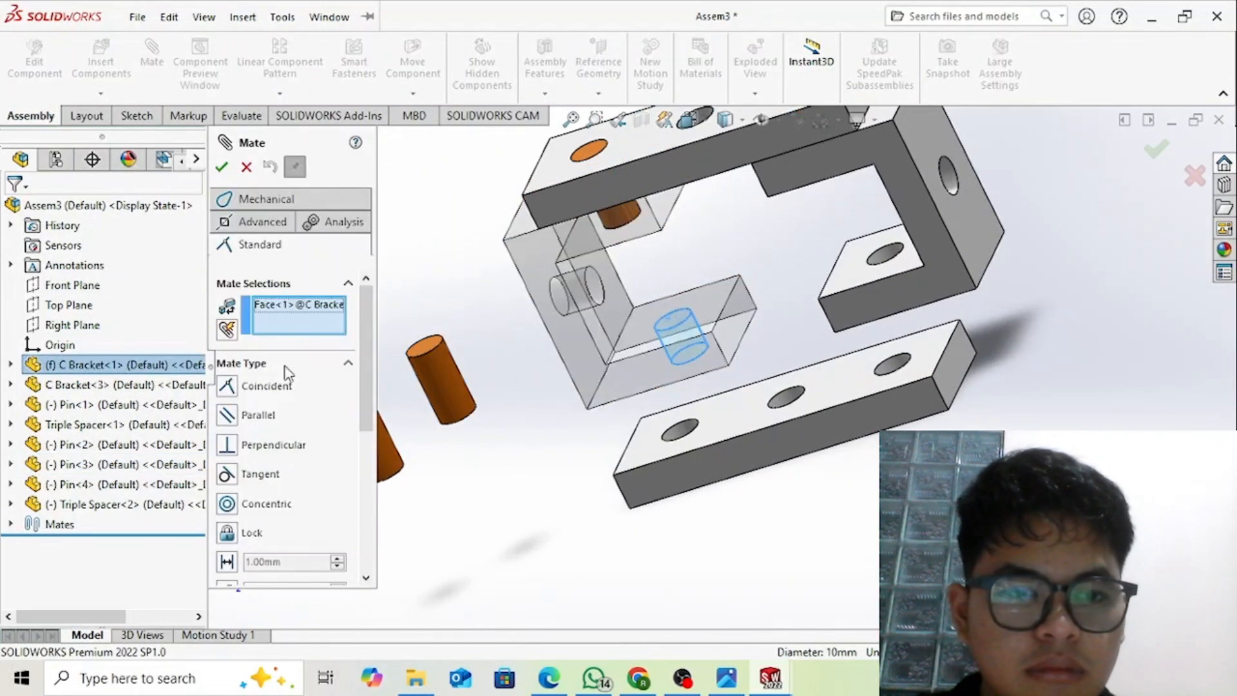
left_click(446, 385)
left_click(222, 169)
- Add a concentric mate between the remaining loose pin and the lower arm hole of the second C Bracket
left_click_drag(392, 446, 509, 396)
left_click(466, 403)
left_click(885, 254)
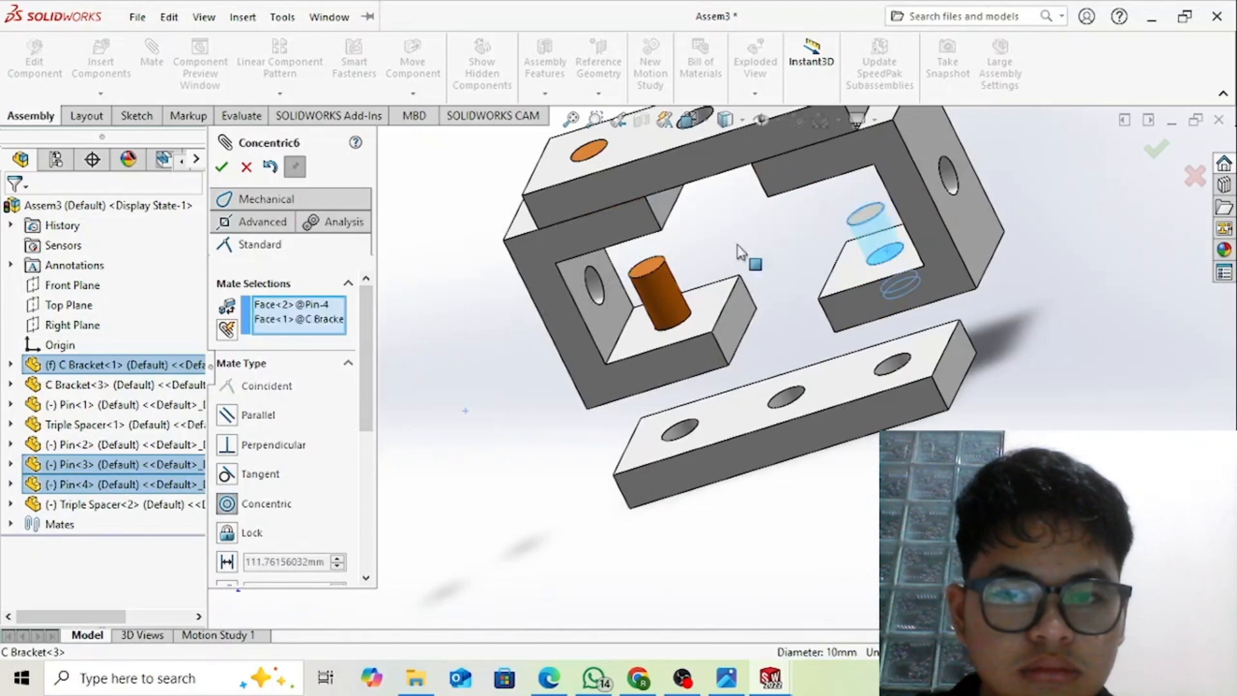
left_click(221, 168)
- Try a concentric mate between the lower Triple Spacer's end hole and the pin above the fixed C Bracket's lower arm
left_click(678, 433)
left_click(670, 292)
scroll(916, 420, "down", 1)
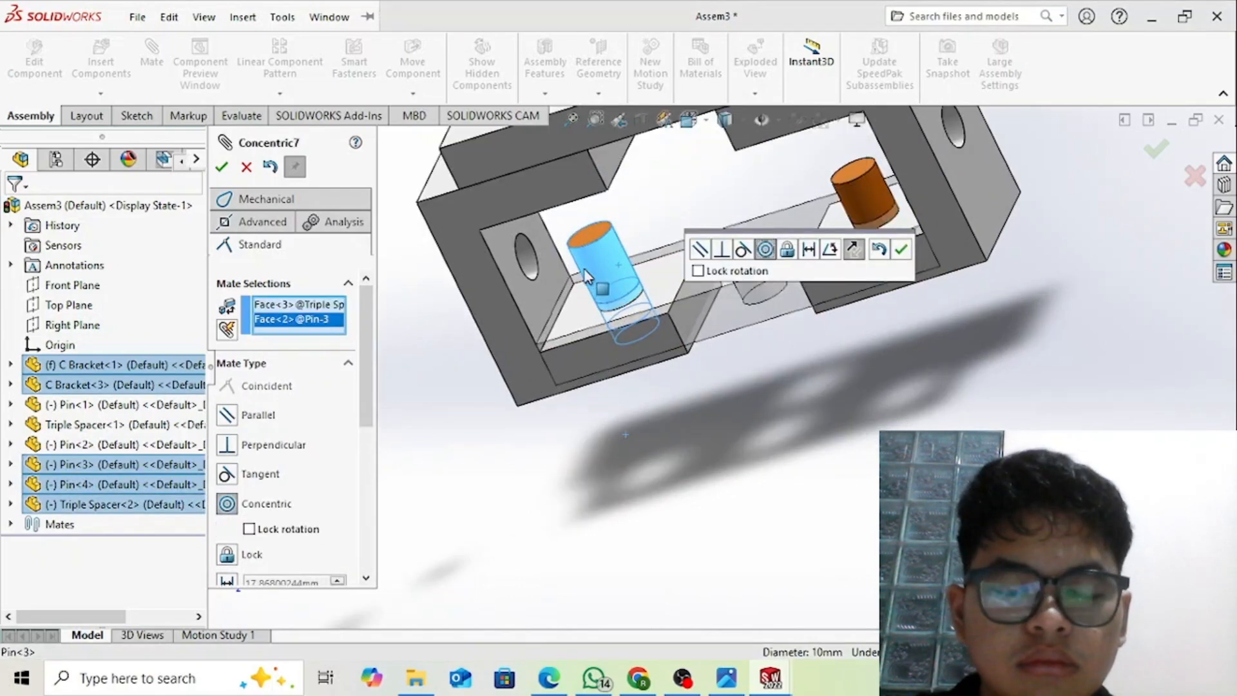
left_click(220, 170)
key("ctrl+z")
- Move the fixed C Bracket's lower pin down through its arm and mate it concentric with the lower Triple Spacer's end hole
scroll(928, 406, "up", 1)
left_click_drag(660, 292, 700, 377)
scroll(689, 387, "down", 1)
left_click(686, 428)
left_click(714, 383)
left_click(222, 168)
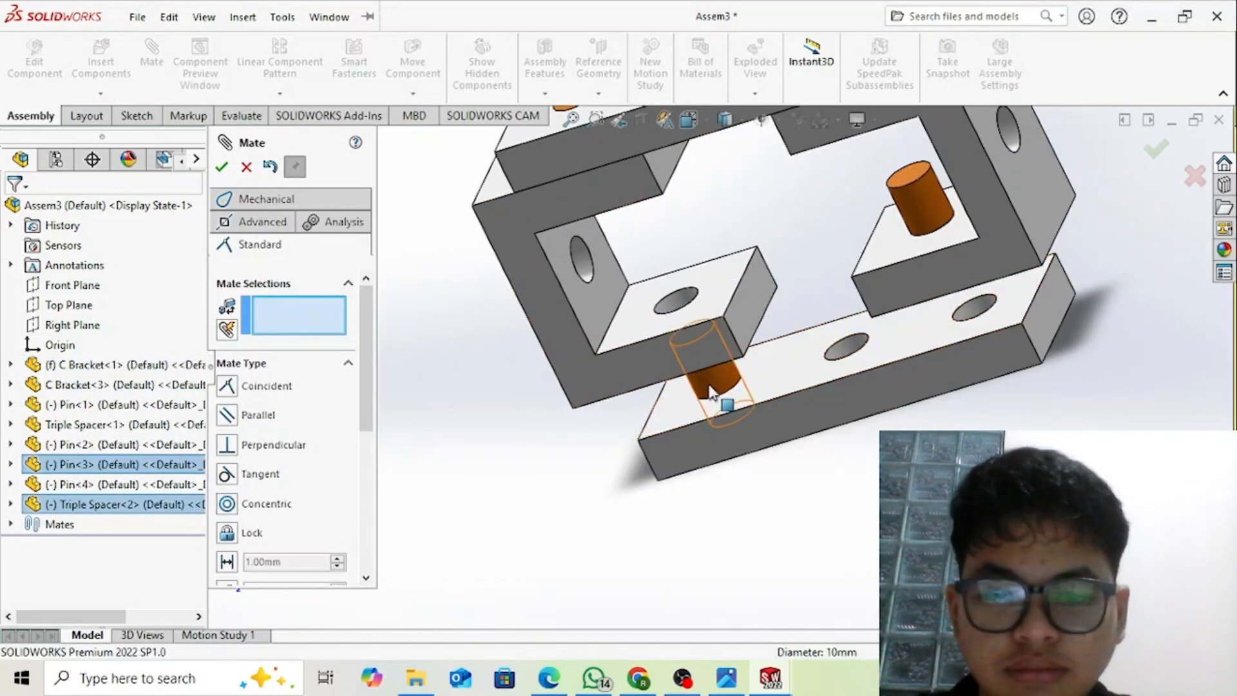
- Move the second C Bracket's lower pin down and mate it concentric with the lower Triple Spacer's other end hole
left_click_drag(918, 209, 944, 263)
left_click(966, 312)
middle_click_drag(967, 322, 1018, 348)
left_click(1035, 368)
left_click(222, 168)
- Make both lower pins' upper end faces flush with the inner faces of the C Brackets' lower arms using coincident mates
middle_click_drag(645, 361, 799, 516)
left_click(1022, 309)
left_click(1041, 284)
left_click(221, 167)
left_click(760, 436)
left_click(728, 425)
left_click(222, 167)
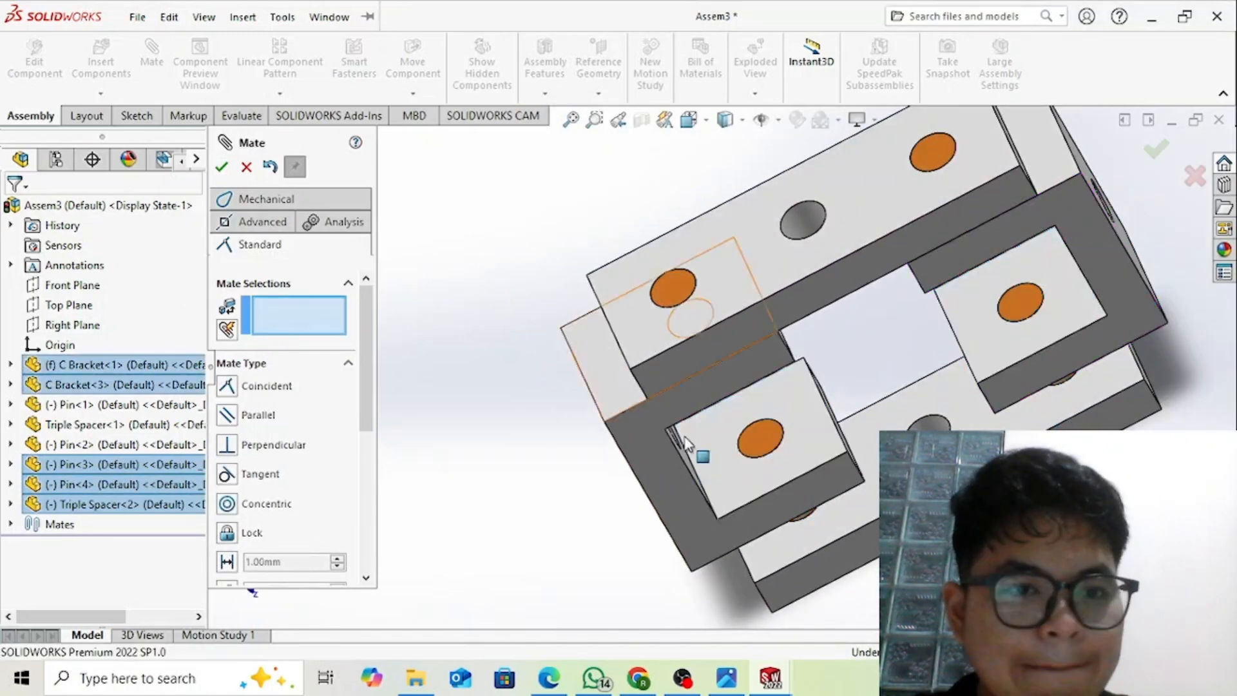
- Add a coincident mate between the lower end face of the second C Bracket's pin and the lower Triple Spacer's underside
middle_click_drag(684, 438, 901, 391)
left_click(901, 389)
left_click(852, 432)
left_click(222, 167)
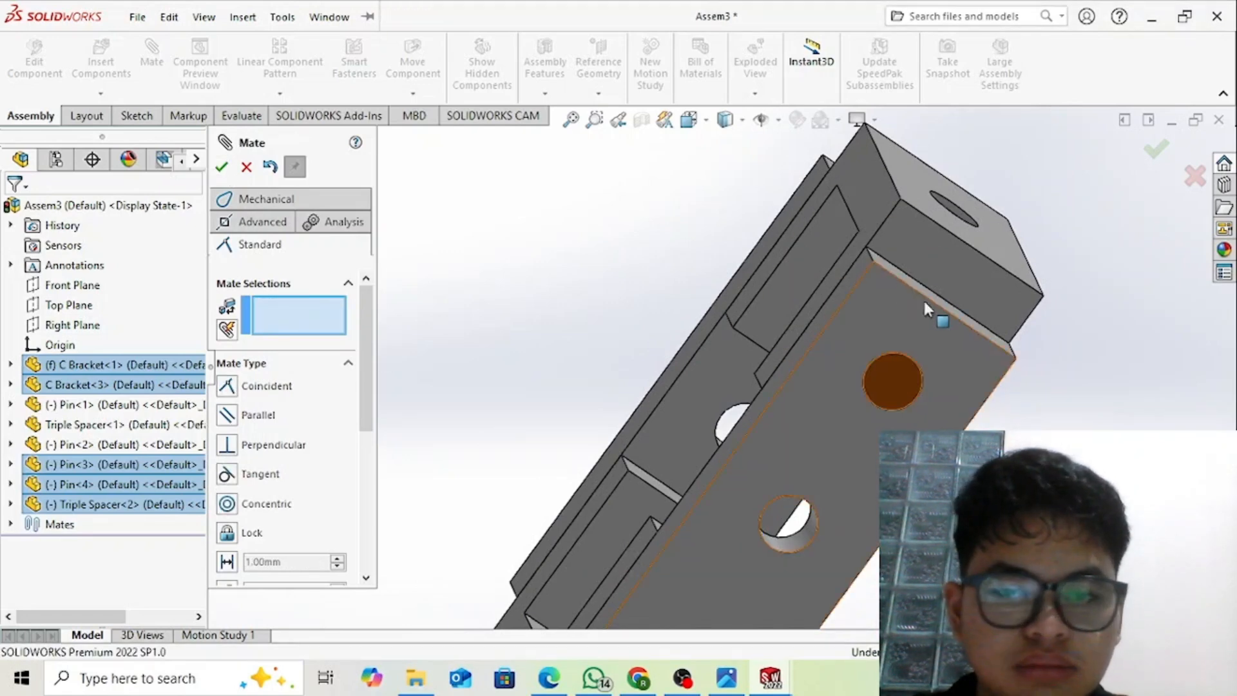
- Make the fixed C Bracket's lower pin flush with the lower Triple Spacer's underside using a coincident mate, and show the assembly in isometric view
scroll(924, 309, "up", 4)
scroll(745, 465, "down", 6)
middle_click_drag(761, 454, 806, 445)
left_click(805, 424)
left_click(720, 437)
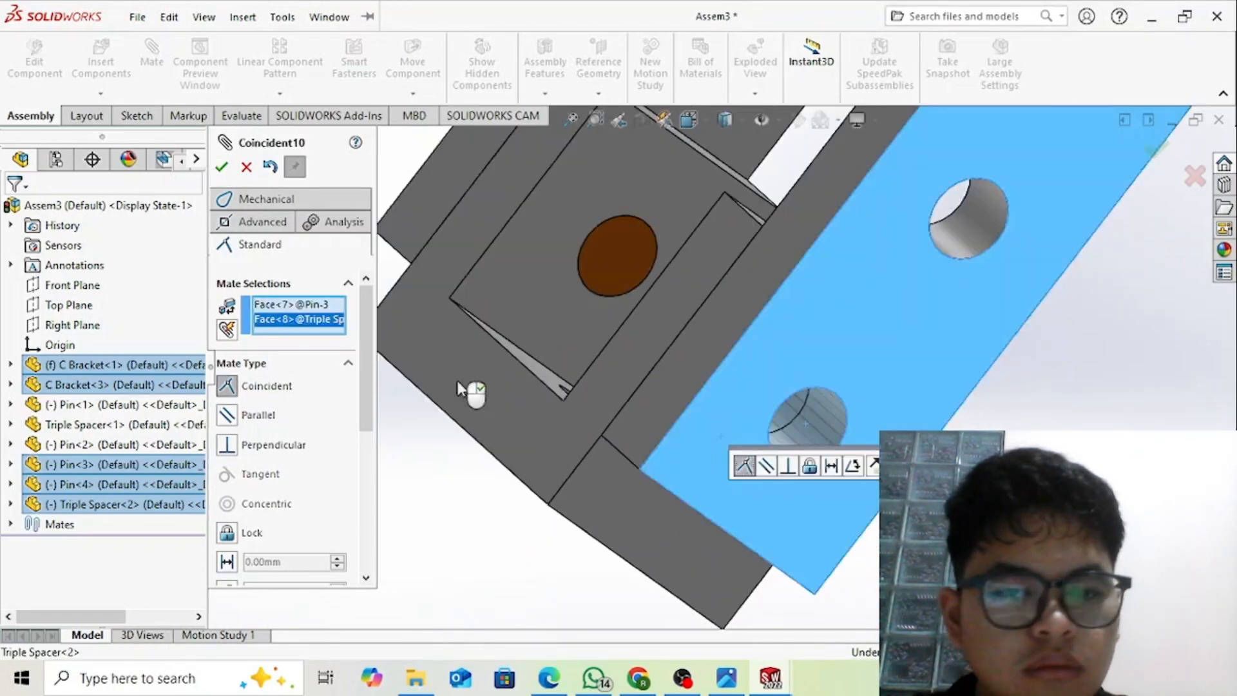
right_click(458, 384)
key("ctrl+7")
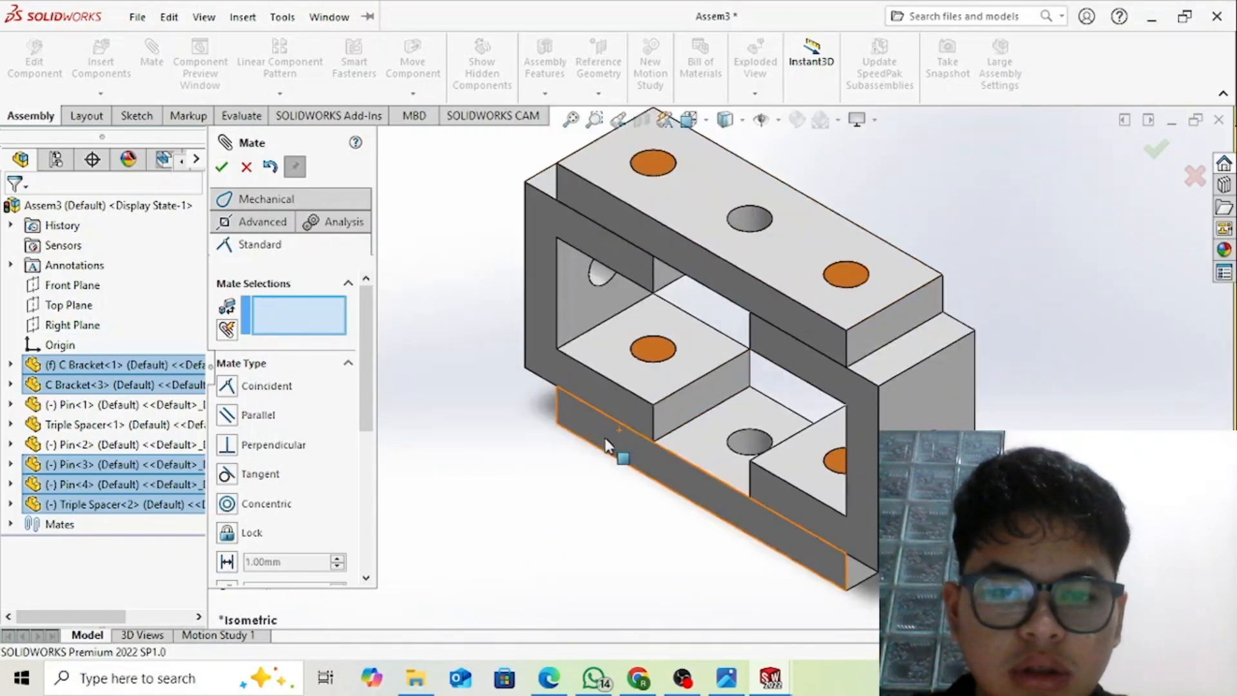
middle_click_drag(606, 445, 309, 431)
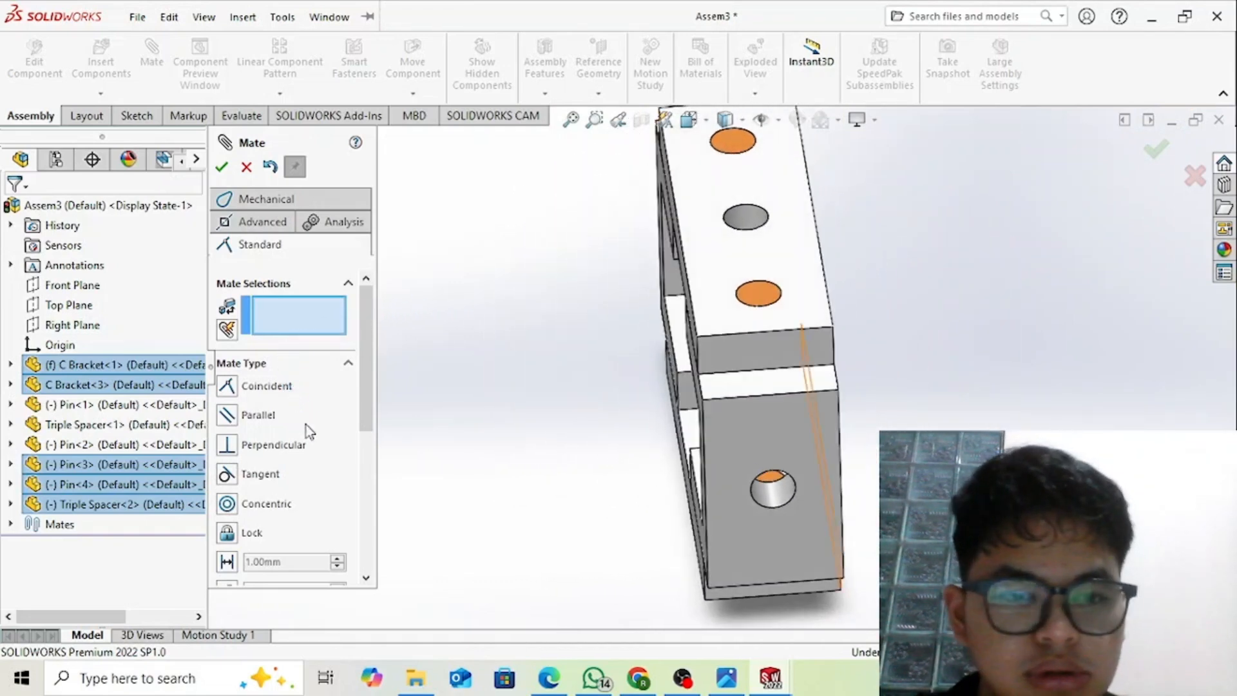
key("ctrl+7")
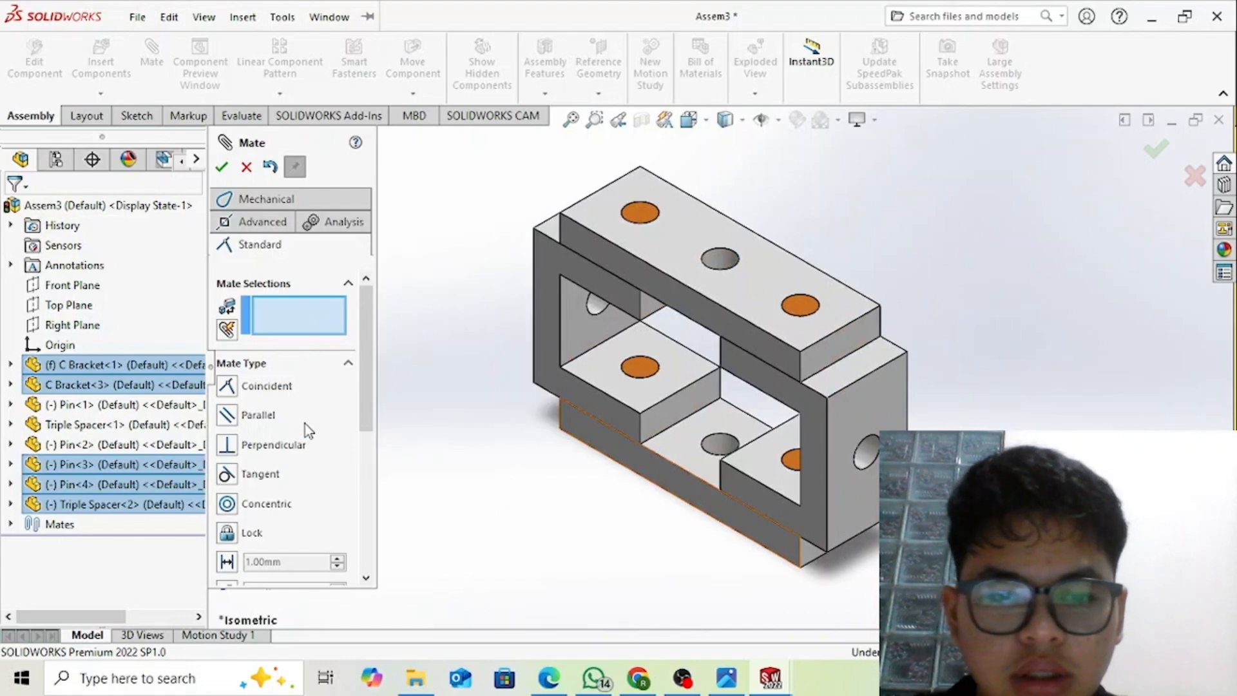
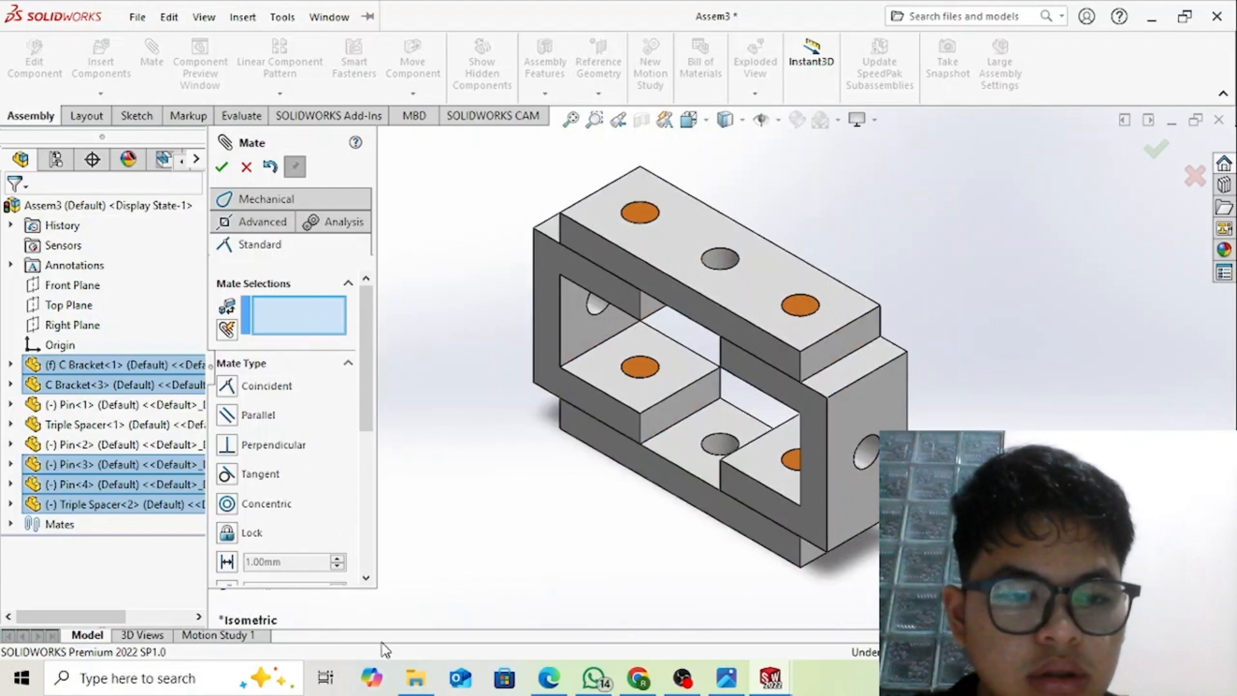
- Switch to File Explorer, open EX 3 _ Assembly.PDF from 66.Assemblies_EX+3 > EX 3, and enlarge the drawing to examine it
left_click(415, 683)
left_click(390, 60)
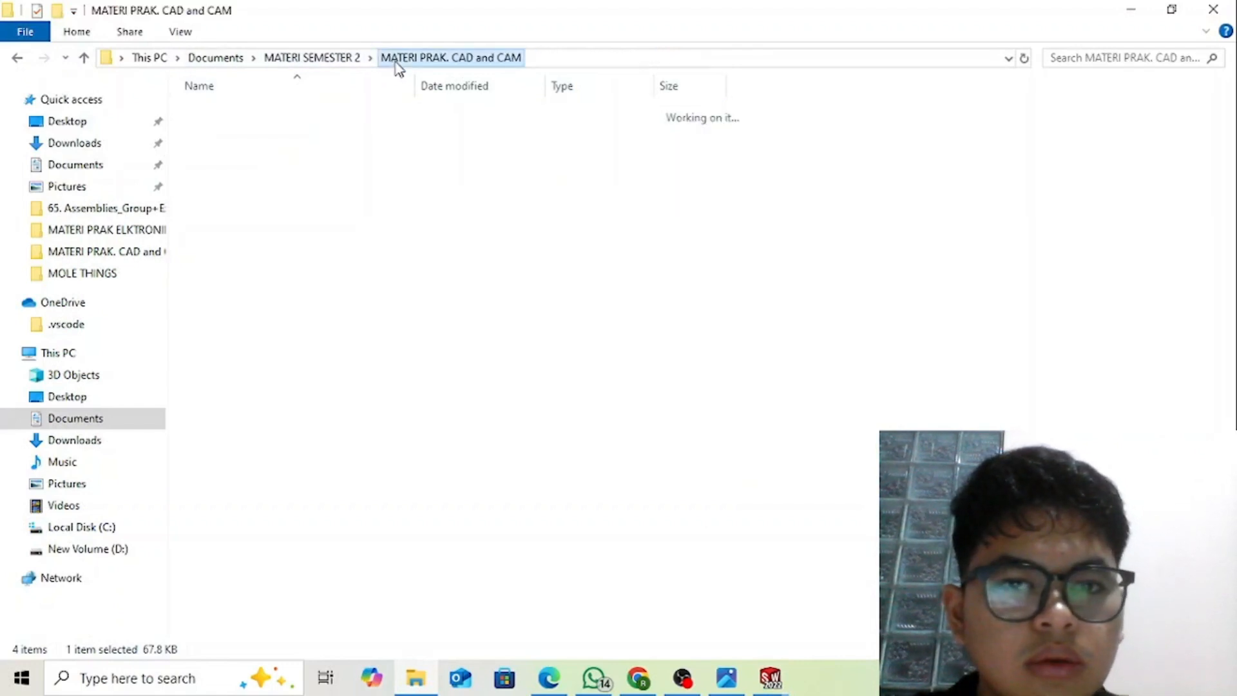
left_click(285, 208)
double_click(285, 207)
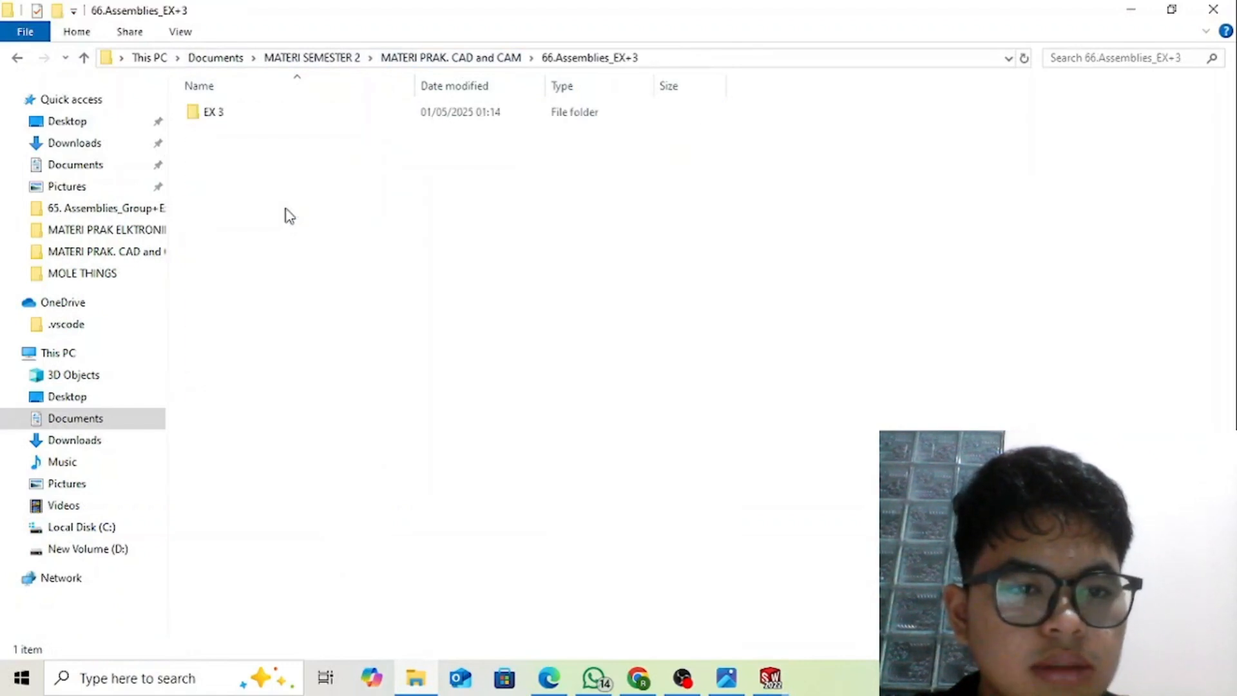
double_click(246, 113)
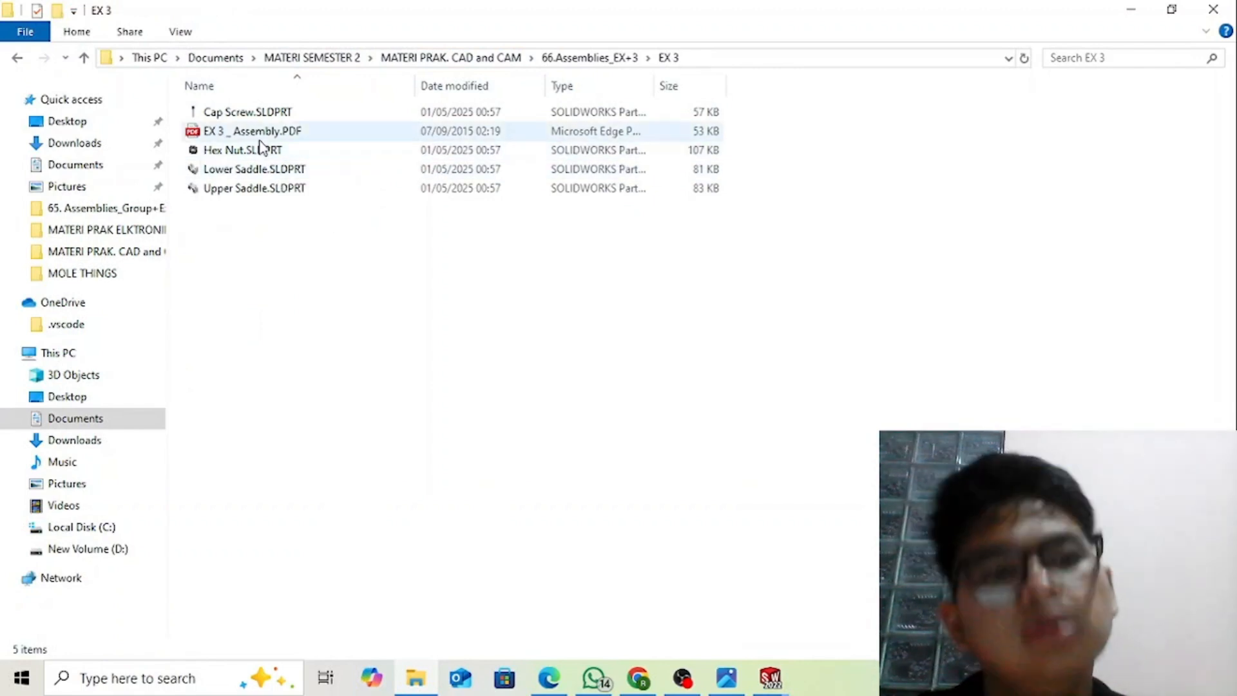
double_click(264, 132)
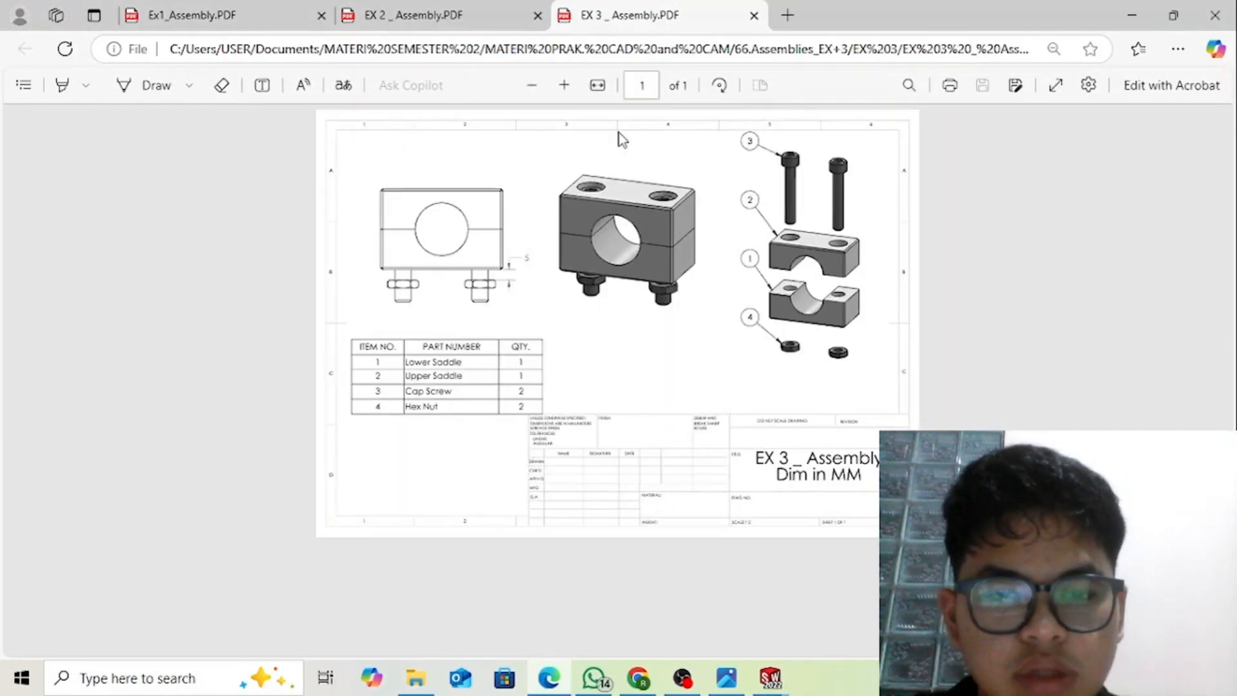
left_click(570, 94)
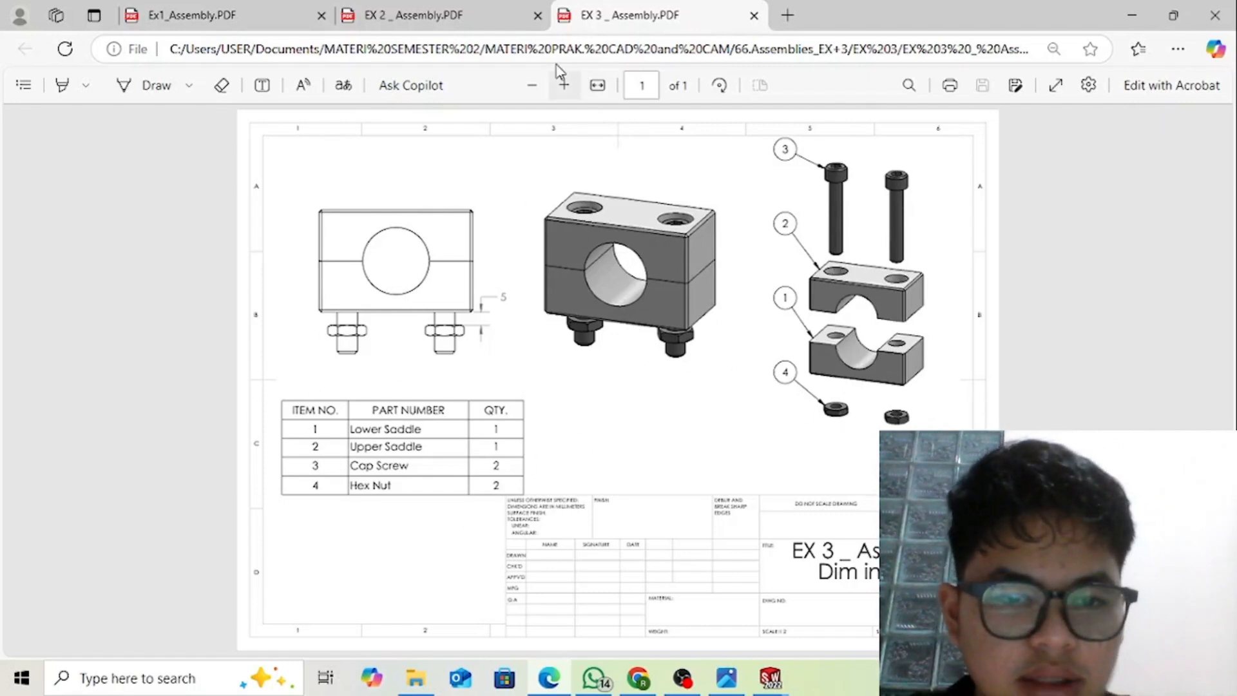
- Switch to File Explorer, open Lower Saddle.SLDPRT, and place it as the first component of a new assembly
left_click(404, 689)
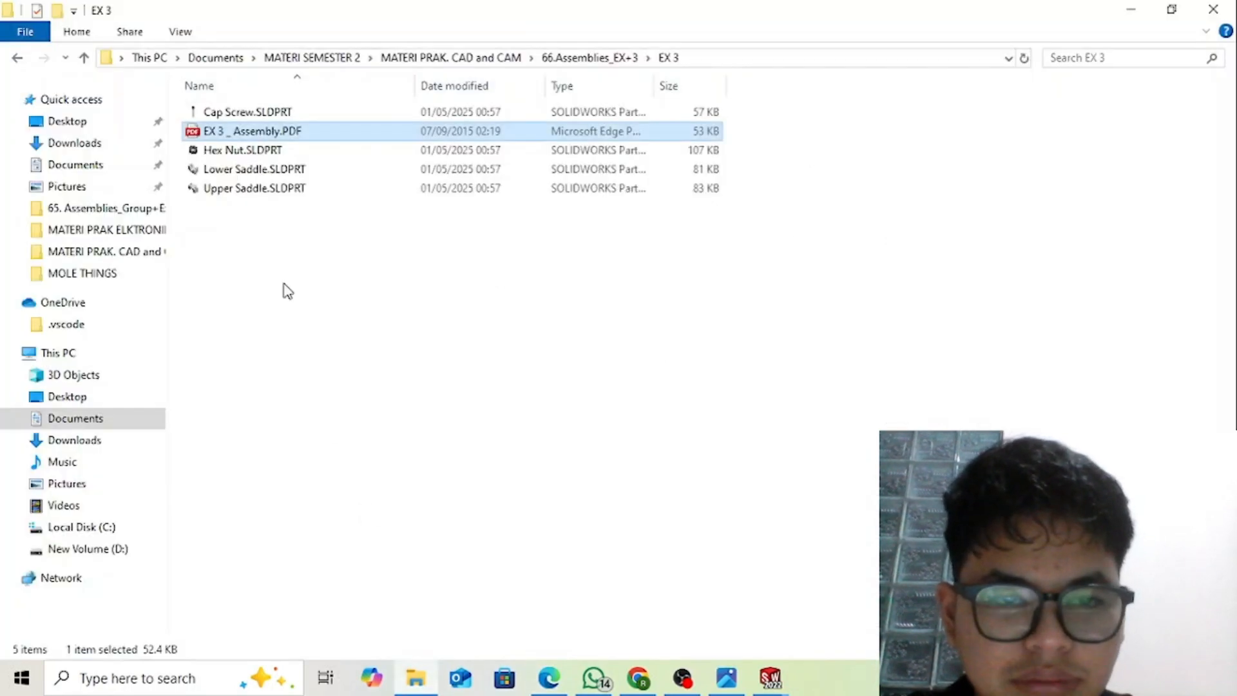
left_click(265, 175)
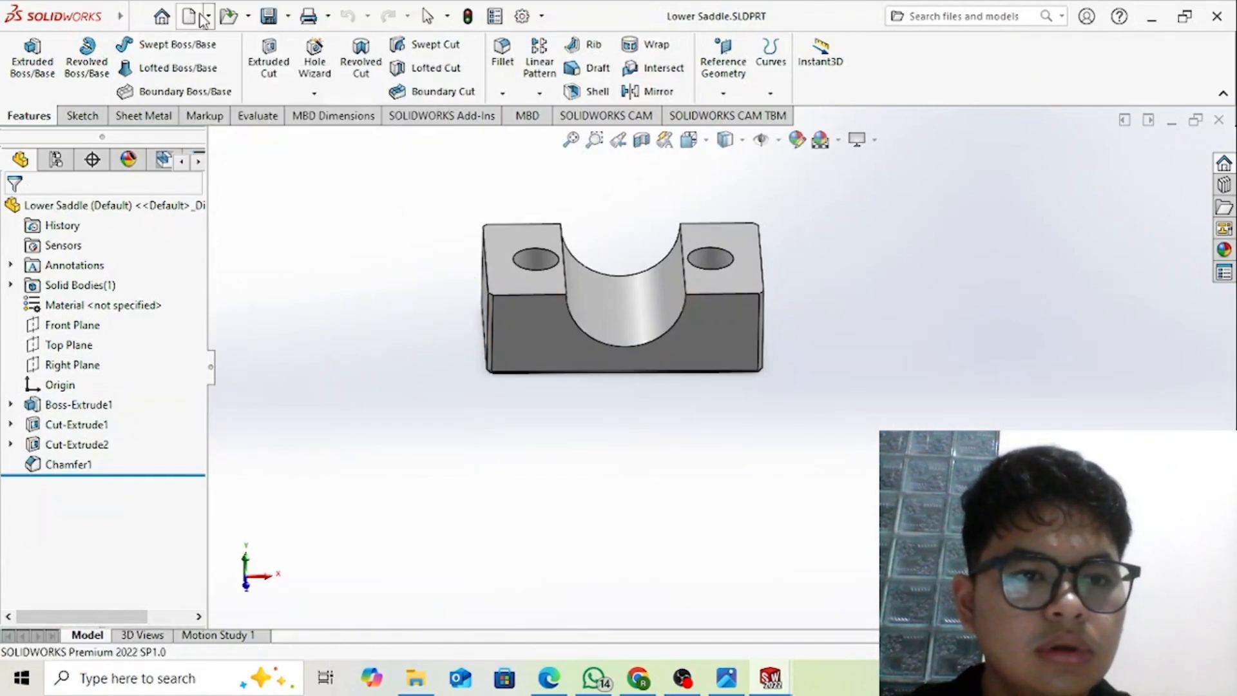
left_click(207, 17)
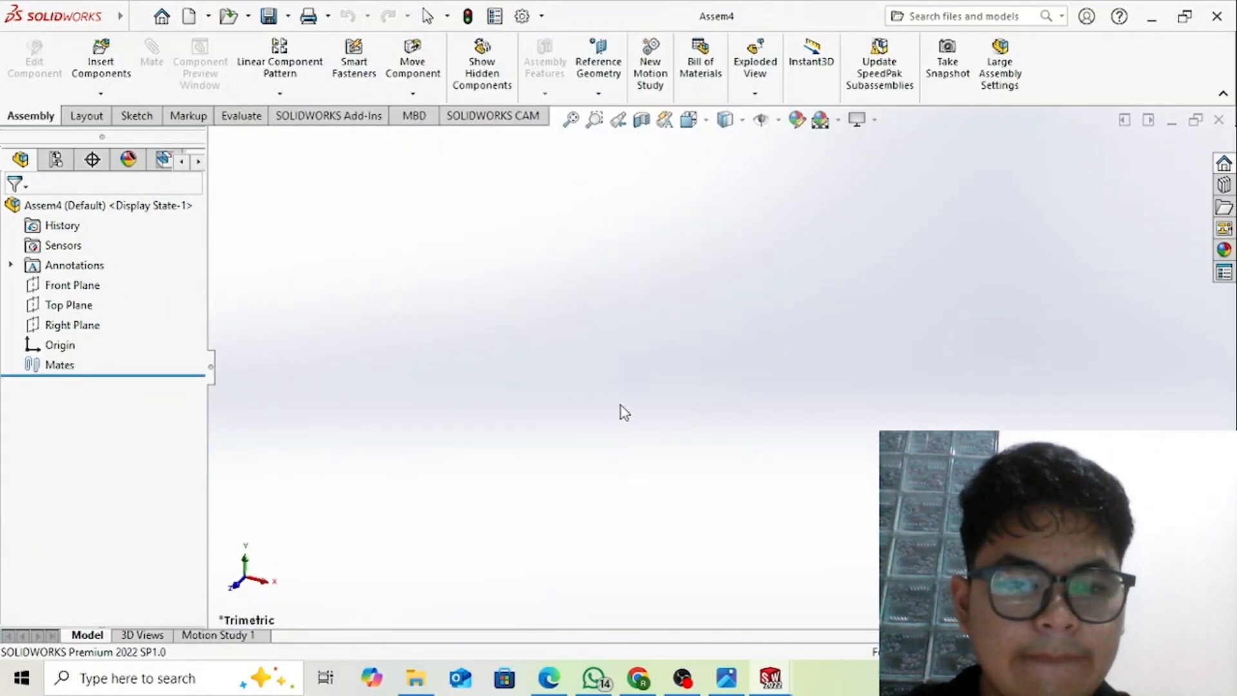
left_click(653, 386)
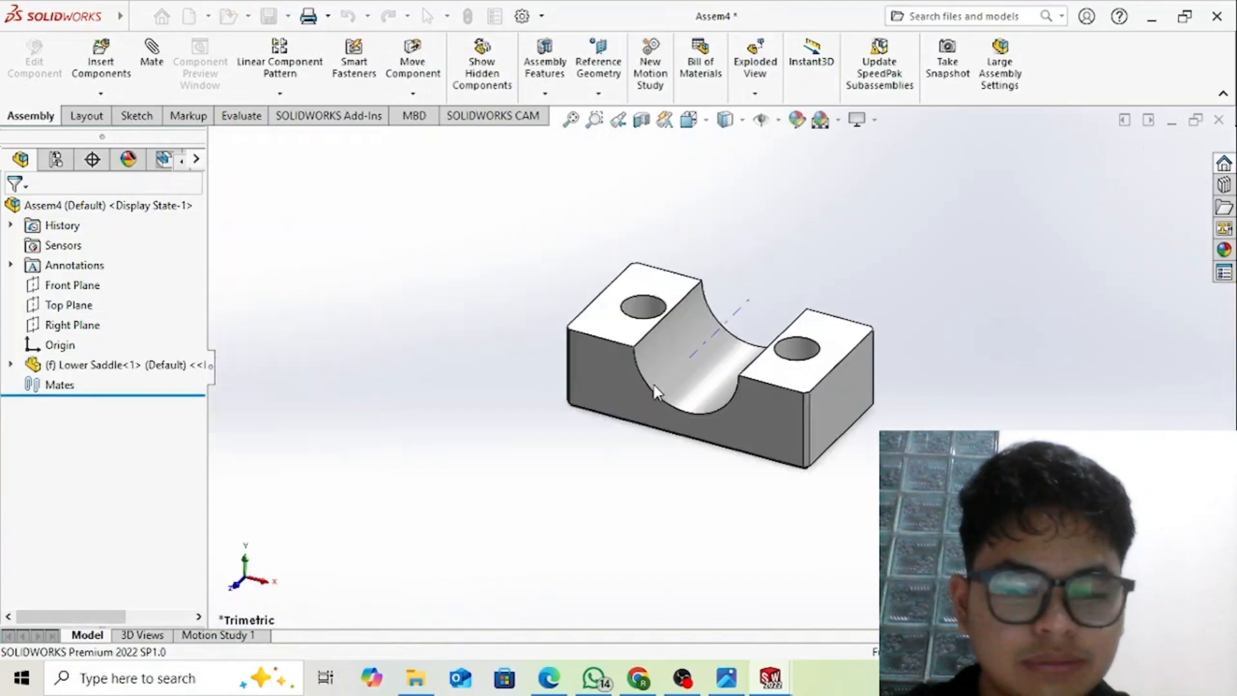
- Insert one Cap Screw, one Hex Nut and the Upper Saddle from the EX 3 folder into the assembly around the Lower Saddle
left_click(113, 71)
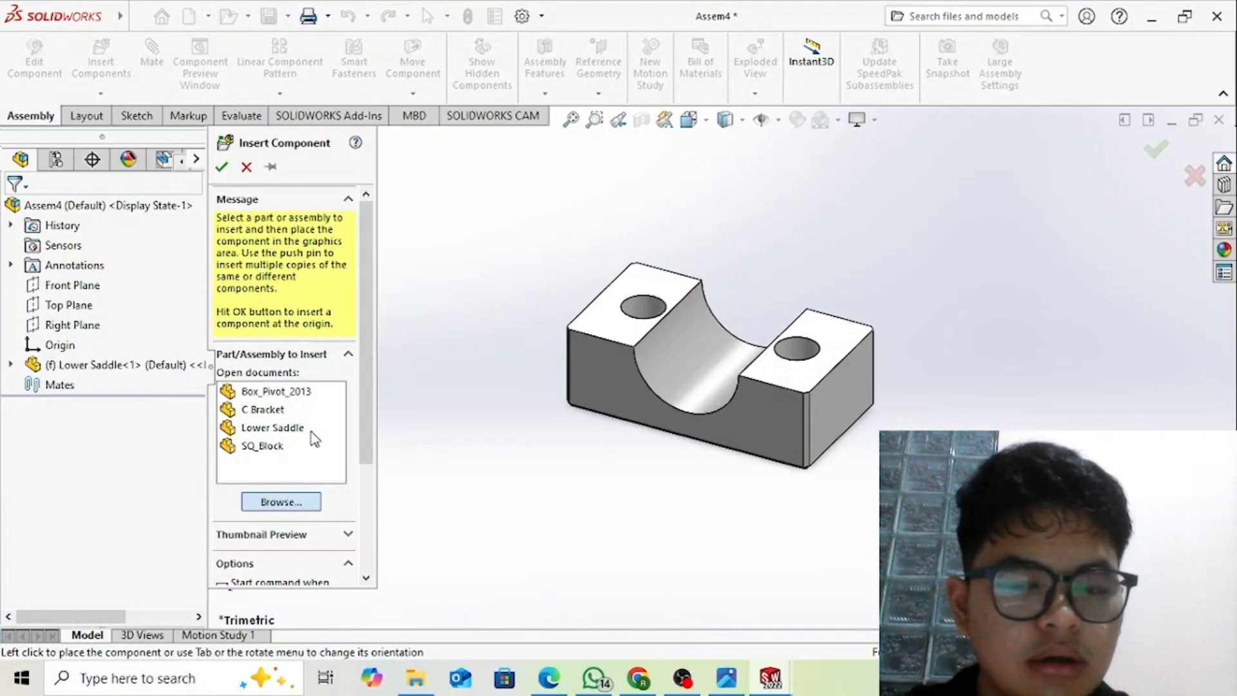
left_click(281, 501)
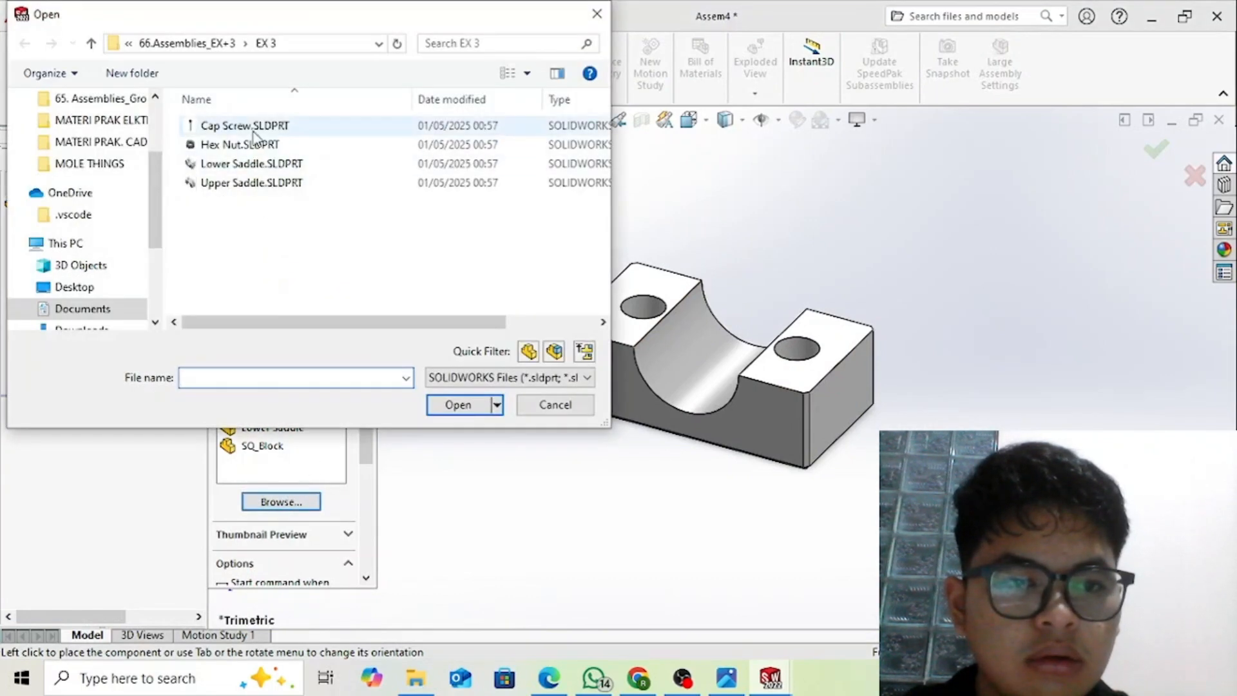
left_click(252, 183)
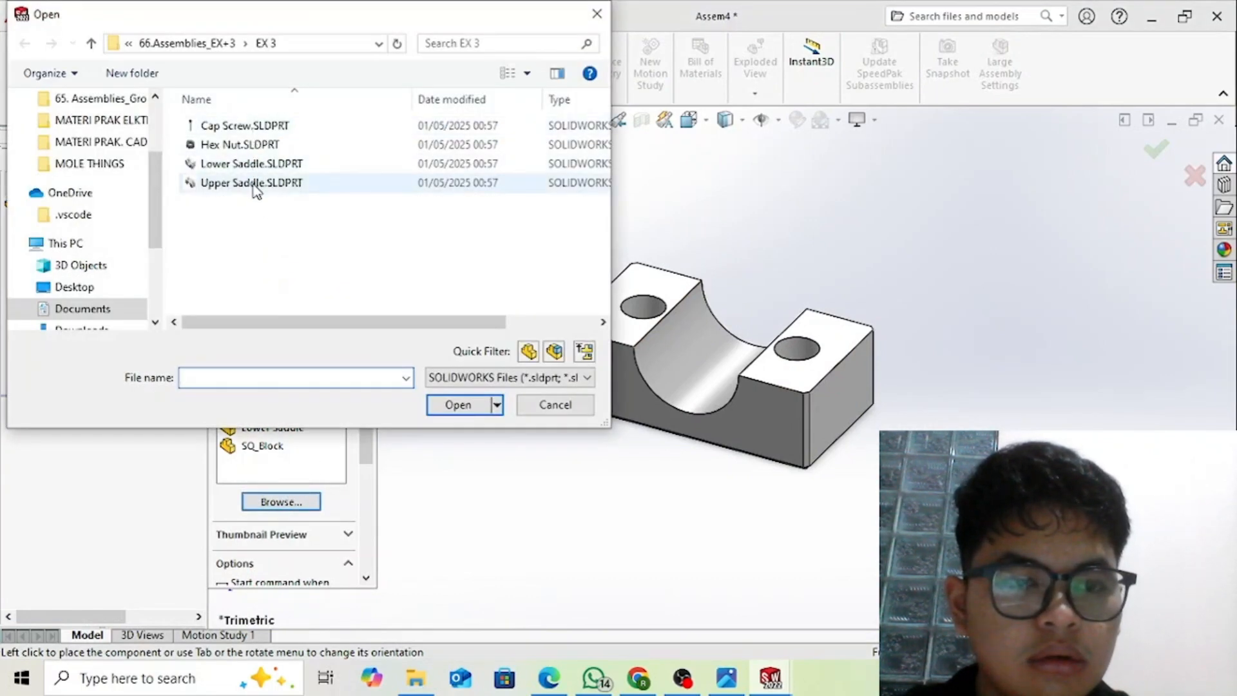
left_click(251, 145, "ctrl")
left_click(238, 125, "ctrl")
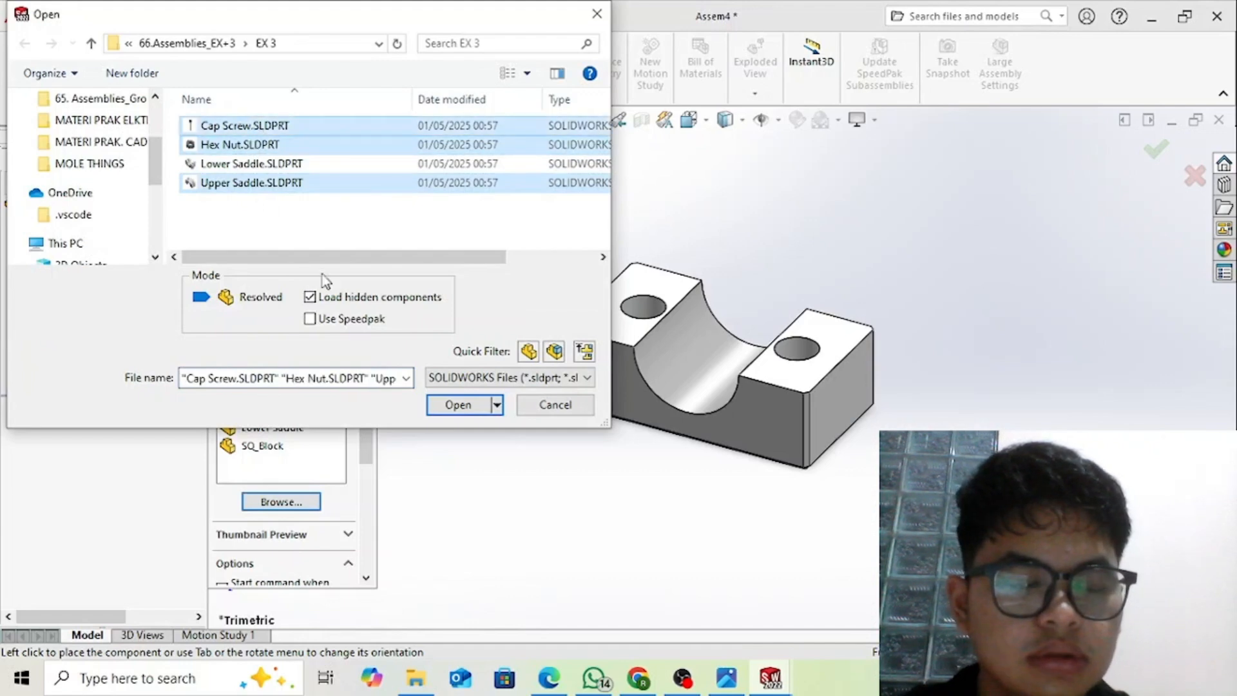
left_click(471, 408)
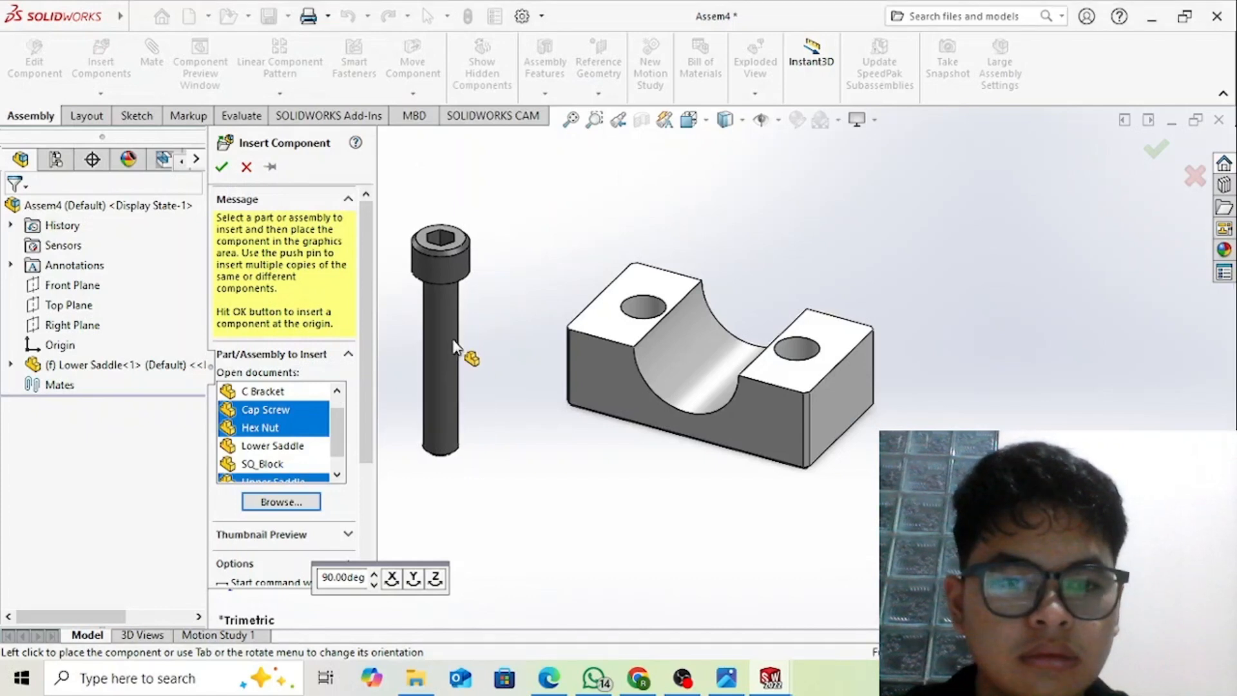
left_click(453, 347)
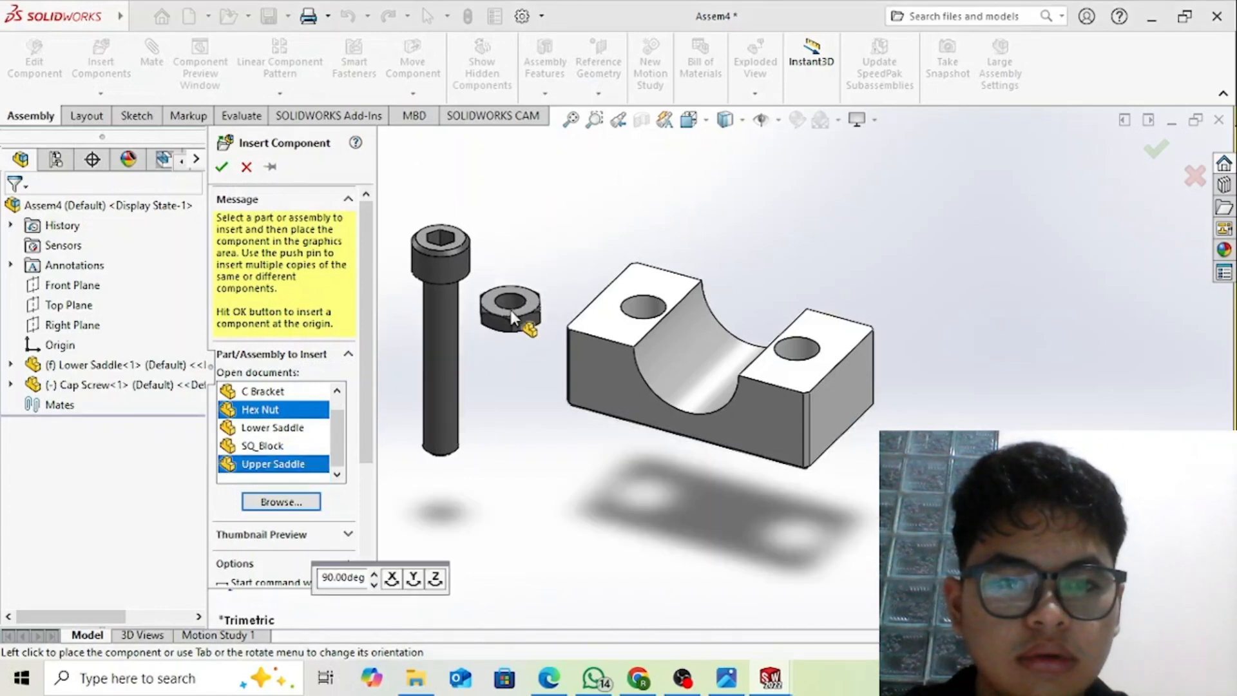
left_click(511, 310)
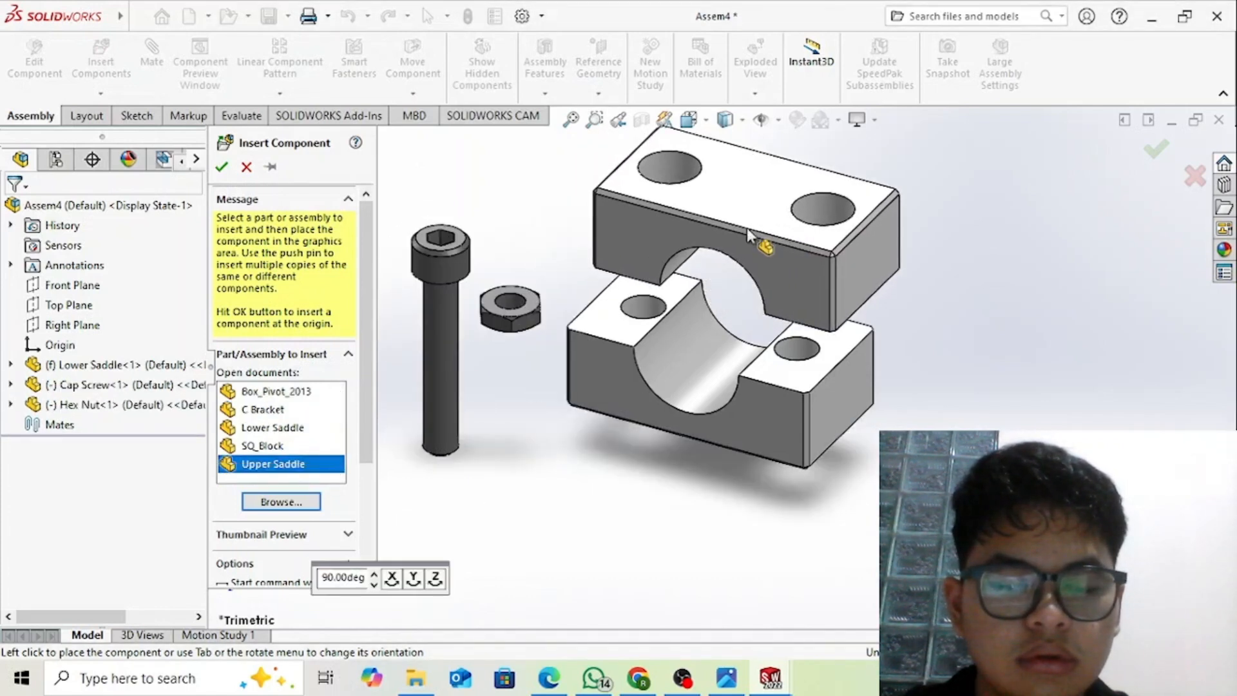
left_click(751, 233)
- Add a coincident mate between the front faces of the Upper Saddle and the Lower Saddle
left_click(793, 285)
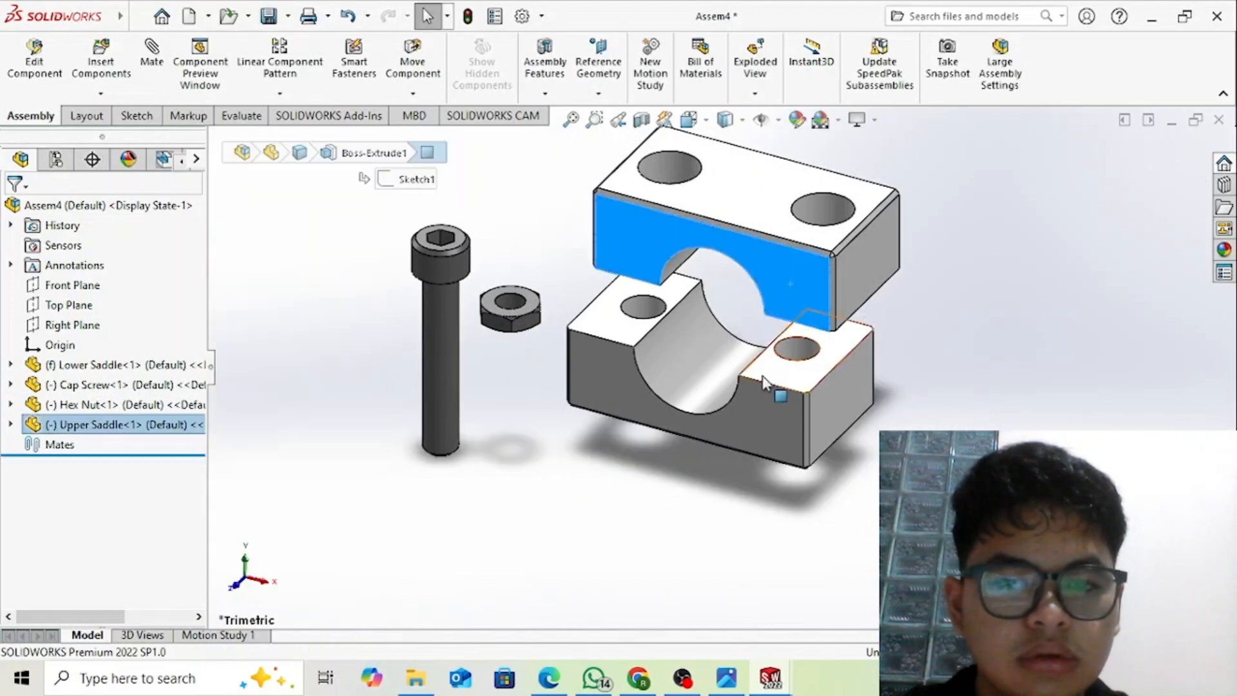
left_click(753, 413, "ctrl")
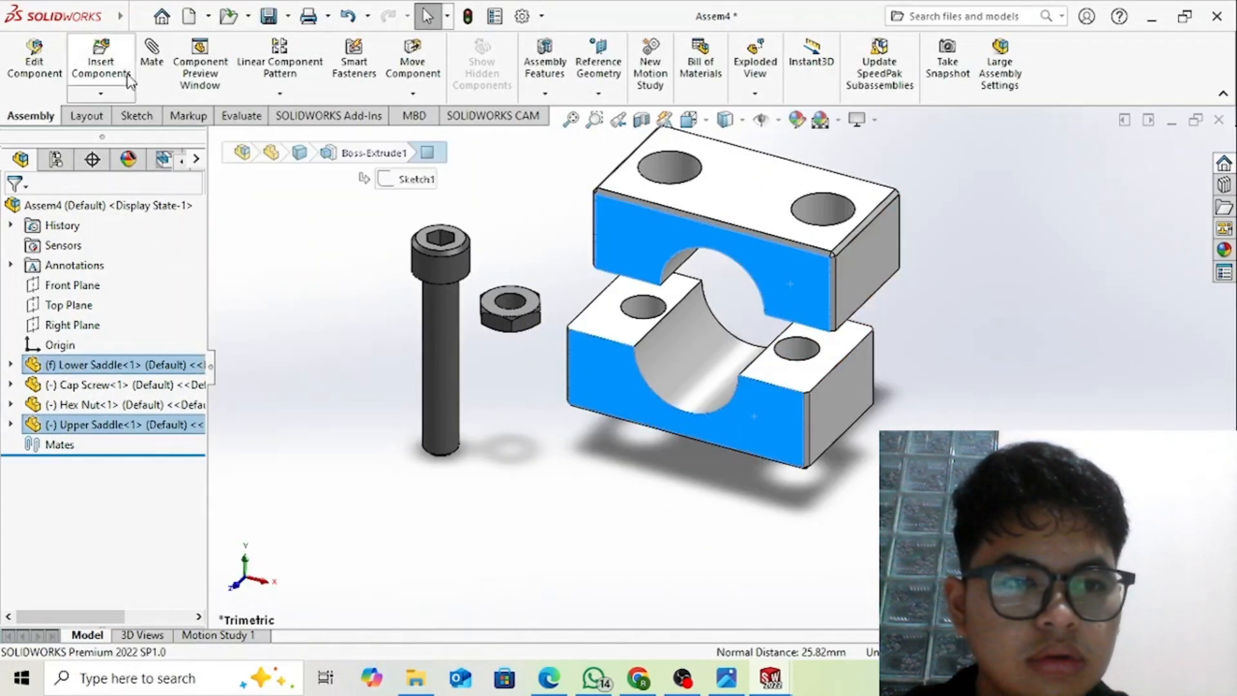
left_click(153, 64)
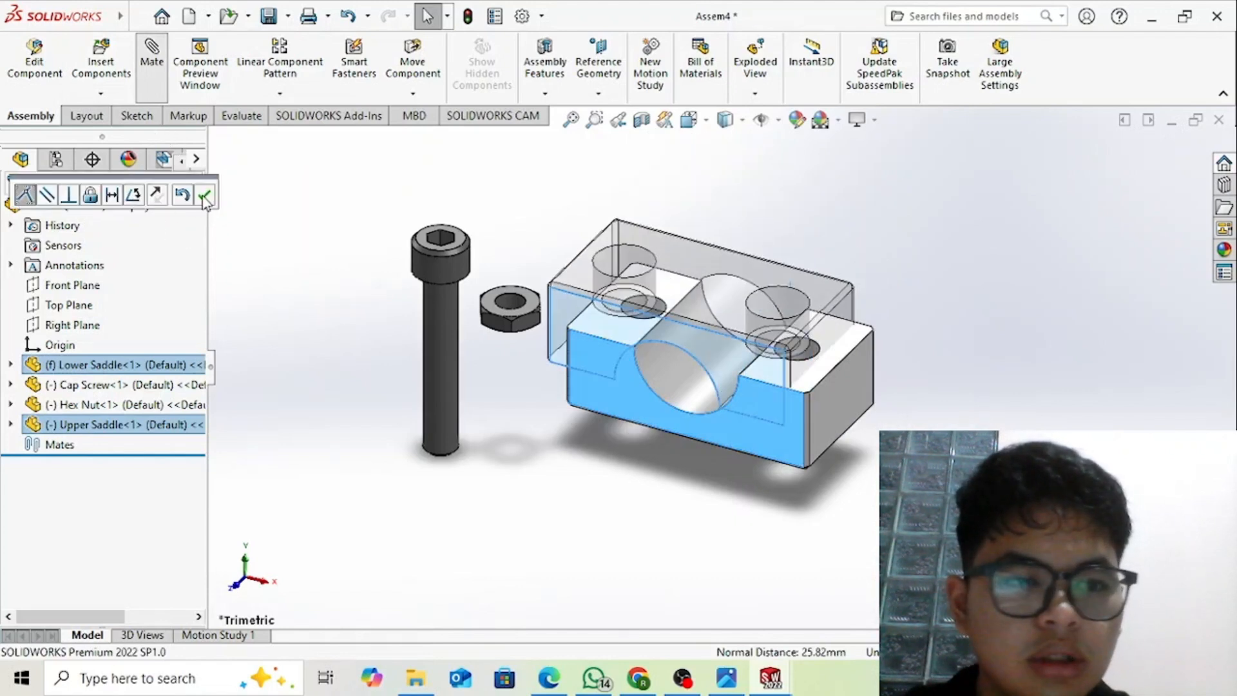
left_click(207, 195)
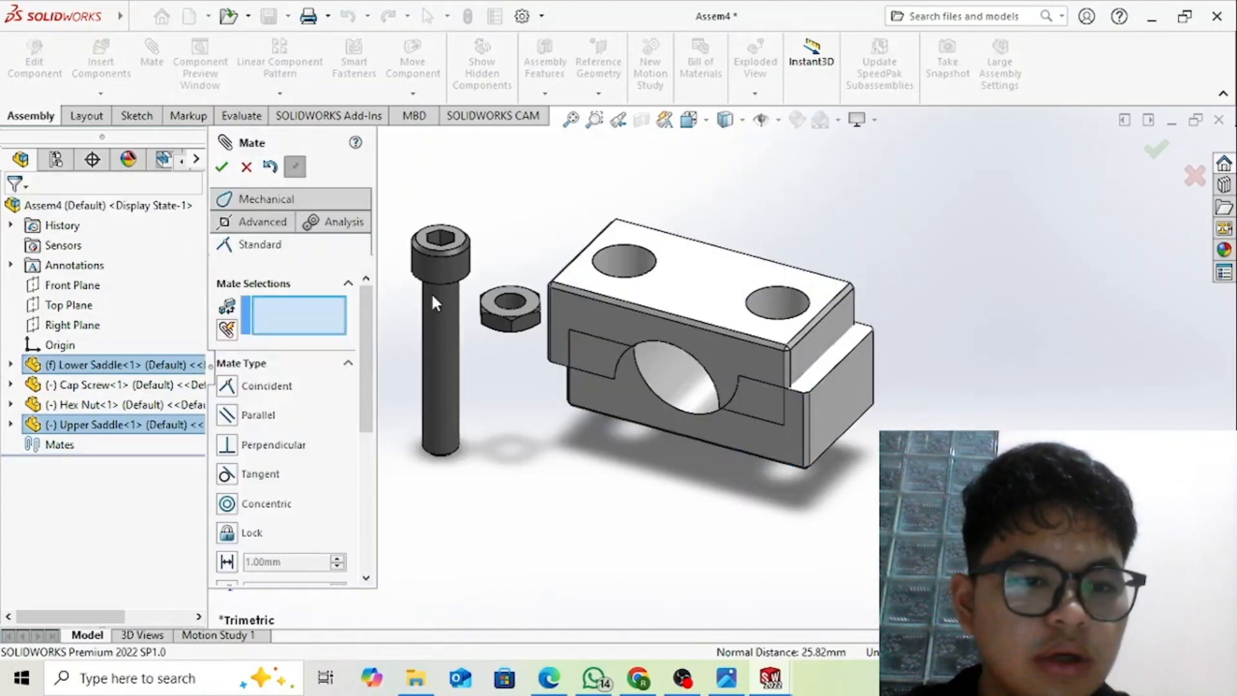
- Lift the Upper Saddle clear of the Lower Saddle and align their end faces with a coincident mate
left_click_drag(585, 319, 601, 249)
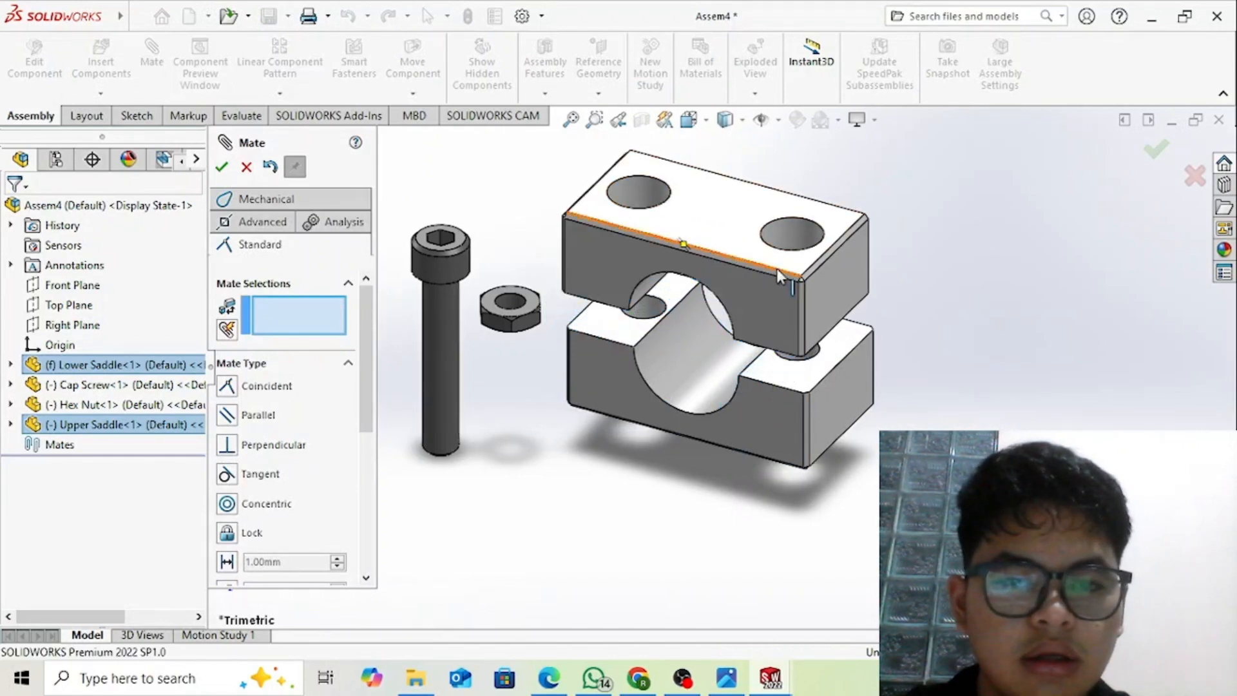
left_click(834, 276)
left_click(857, 387)
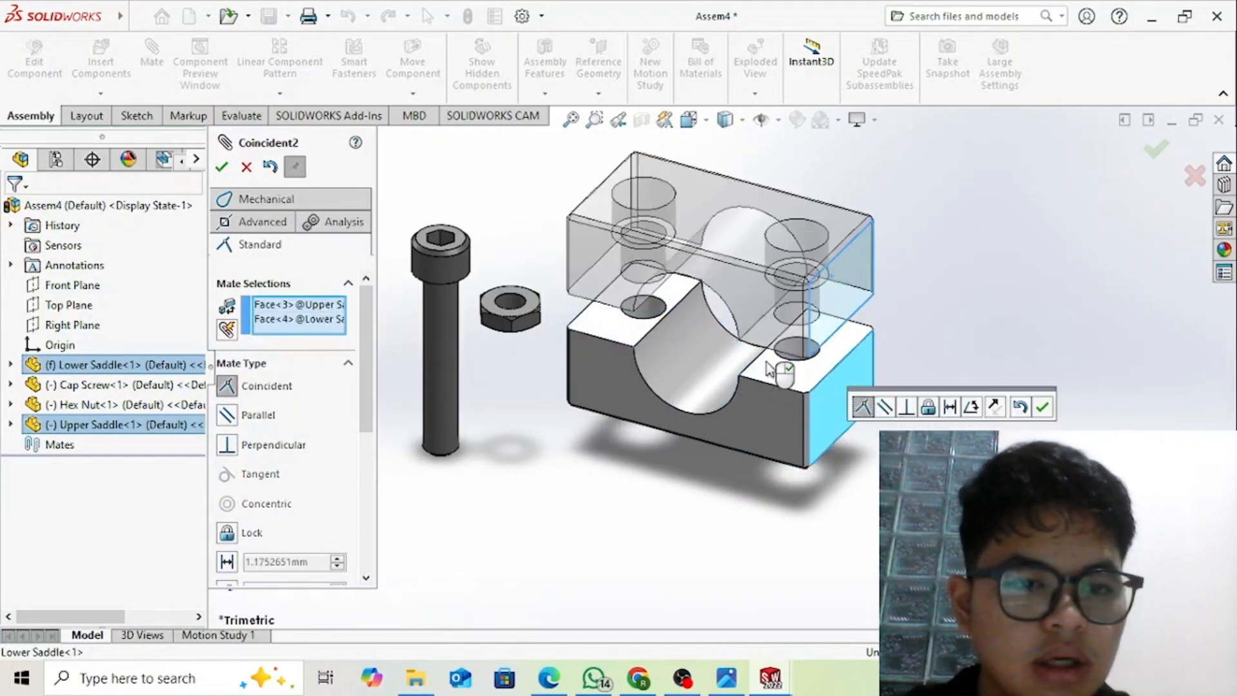
left_click(221, 167)
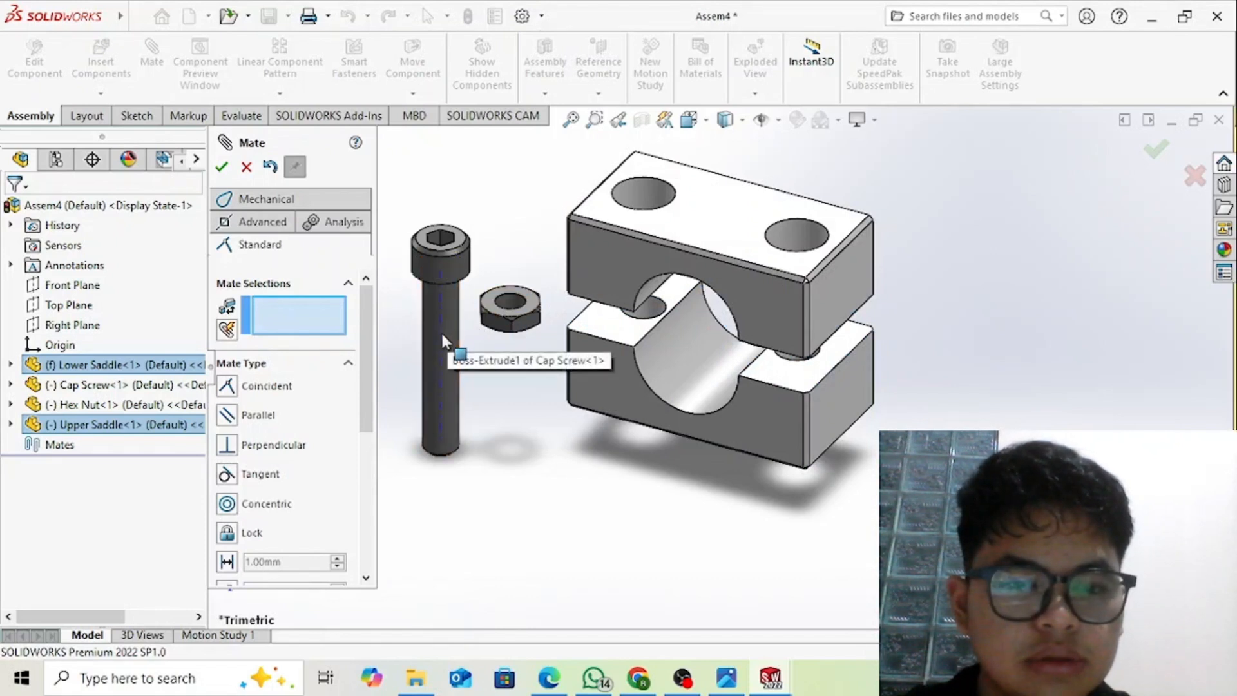
left_click(452, 355)
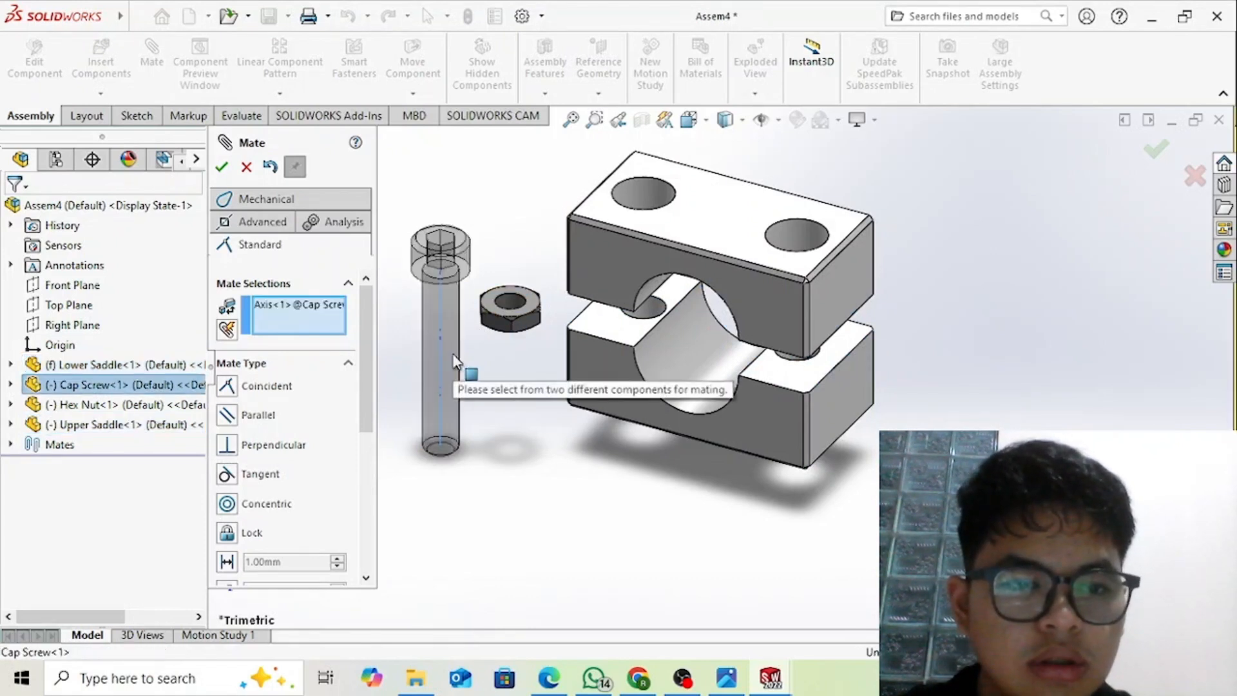
mouse_move(451, 356)
left_mouse_down()
mouse_move(495, 395)
mouse_move(450, 339)
left_mouse_up()
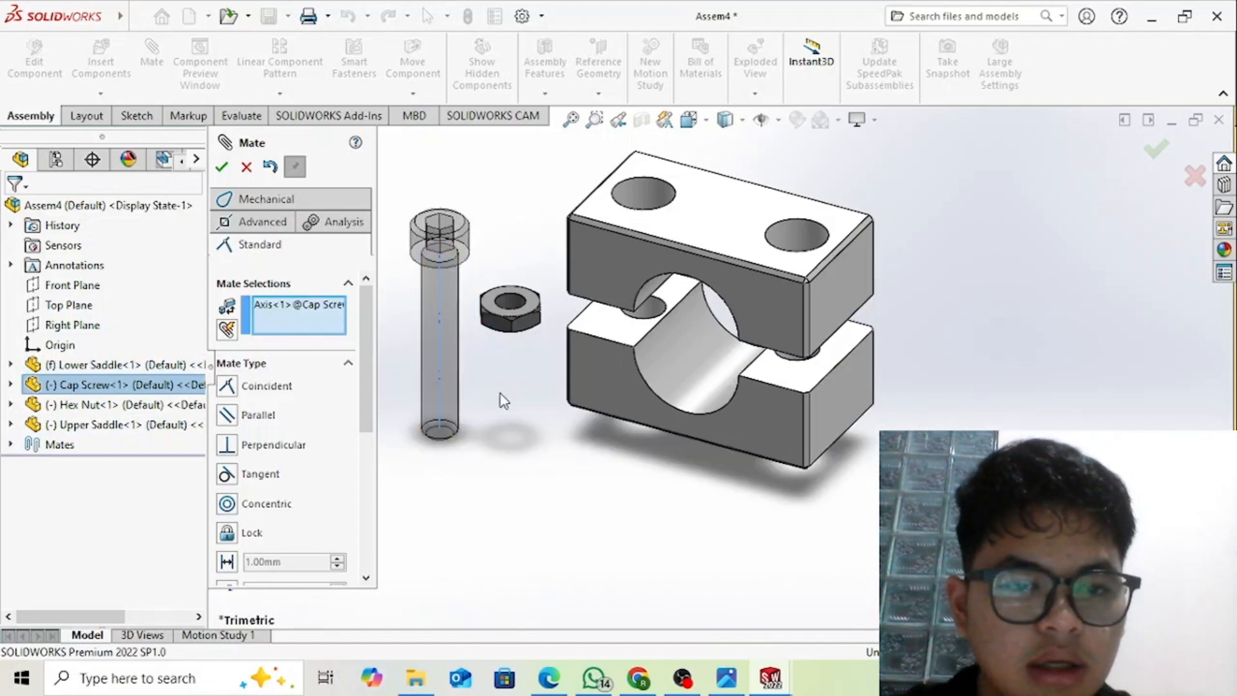
left_click(246, 167)
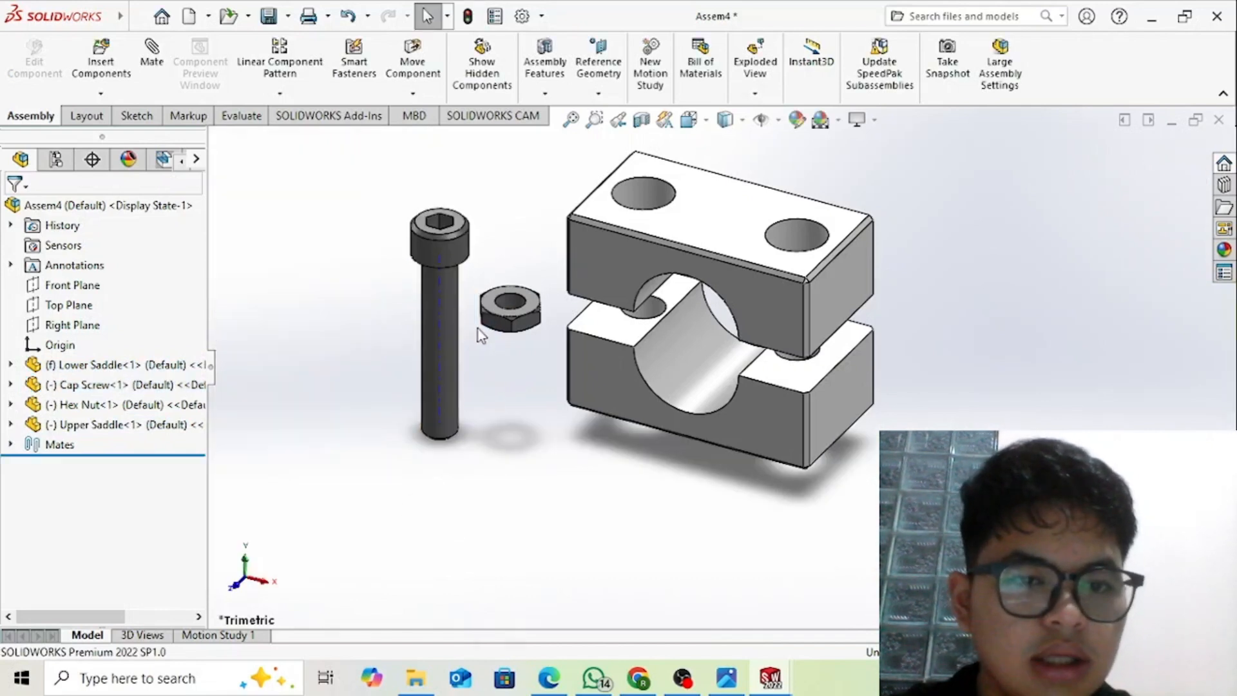
- Make a second copy of the Cap Screw and of the Hex Nut beside the originals
left_click_drag(455, 358, 368, 347, "ctrl")
left_click(496, 323, "ctrl")
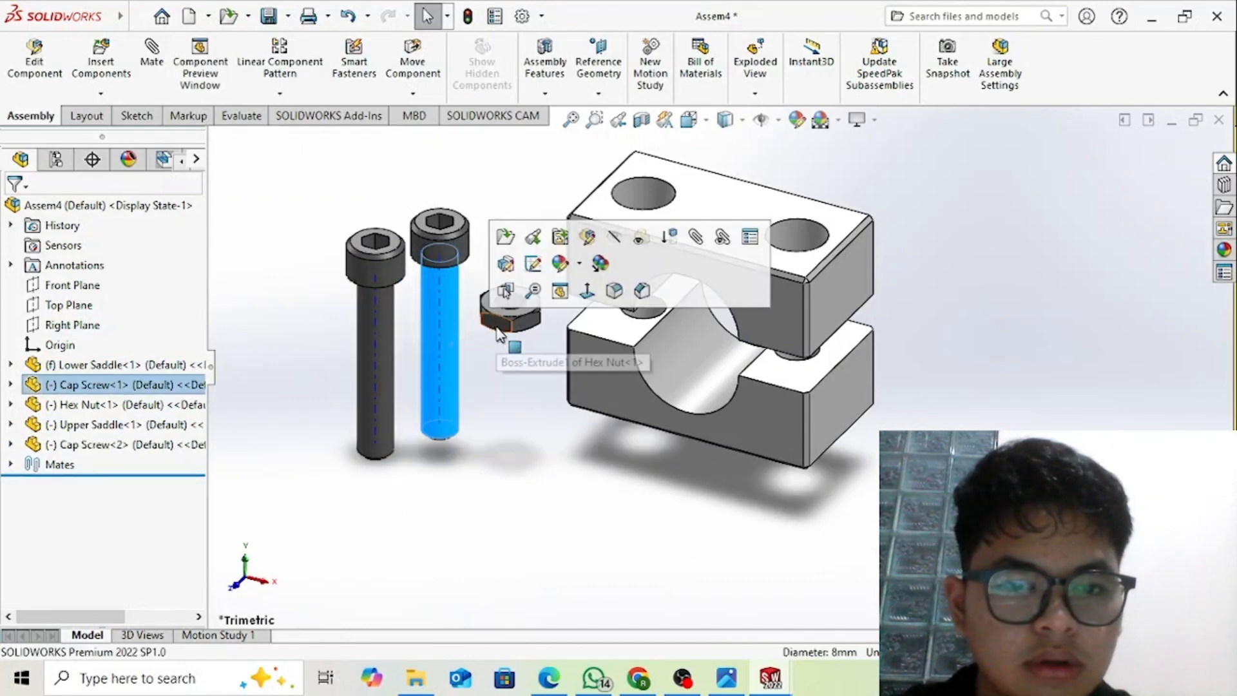
left_click_drag(496, 323, 501, 381, "ctrl")
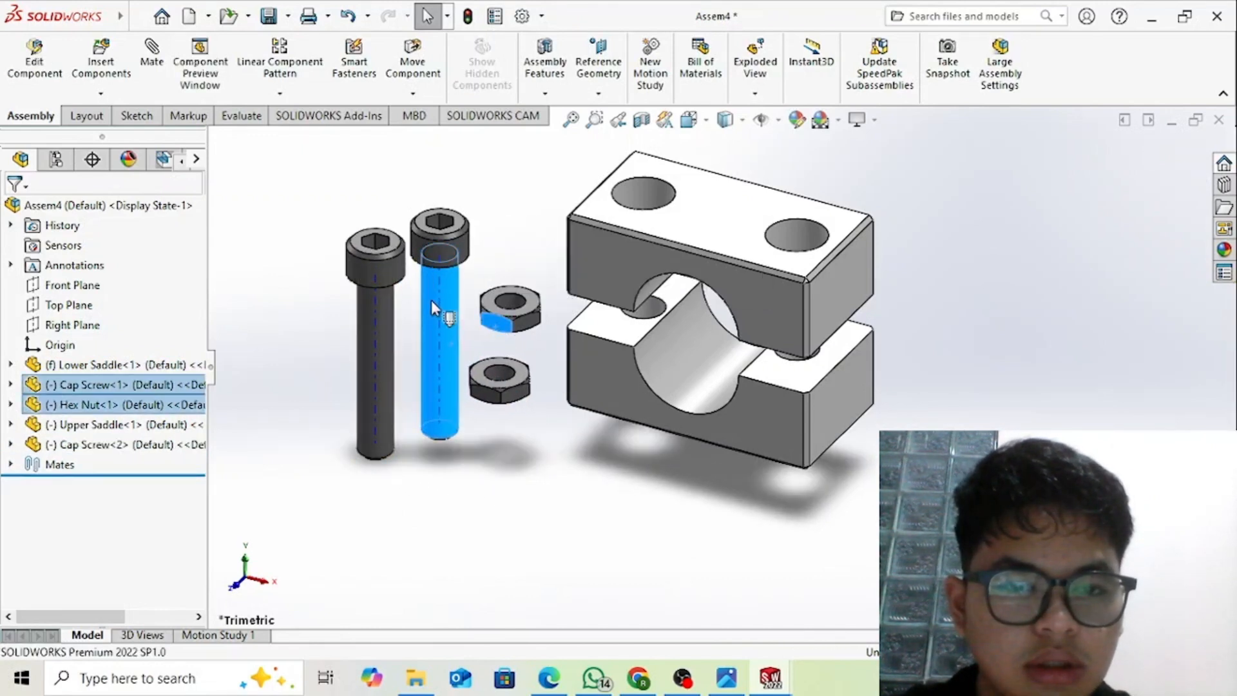
left_click(646, 185)
left_click(598, 419)
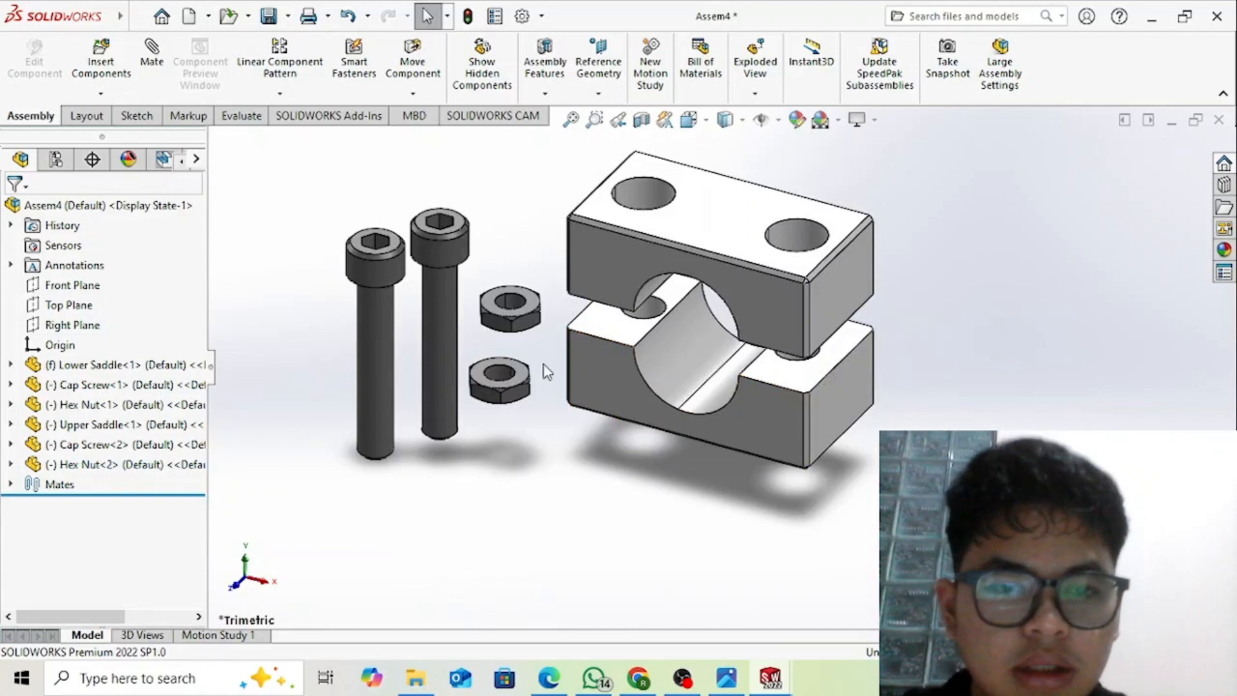
- Add concentric mates between the two Cap Screws' shanks and the Upper Saddle's two counterbored holes
scroll(550, 361, "up", 2)
scroll(612, 260, "down", 2)
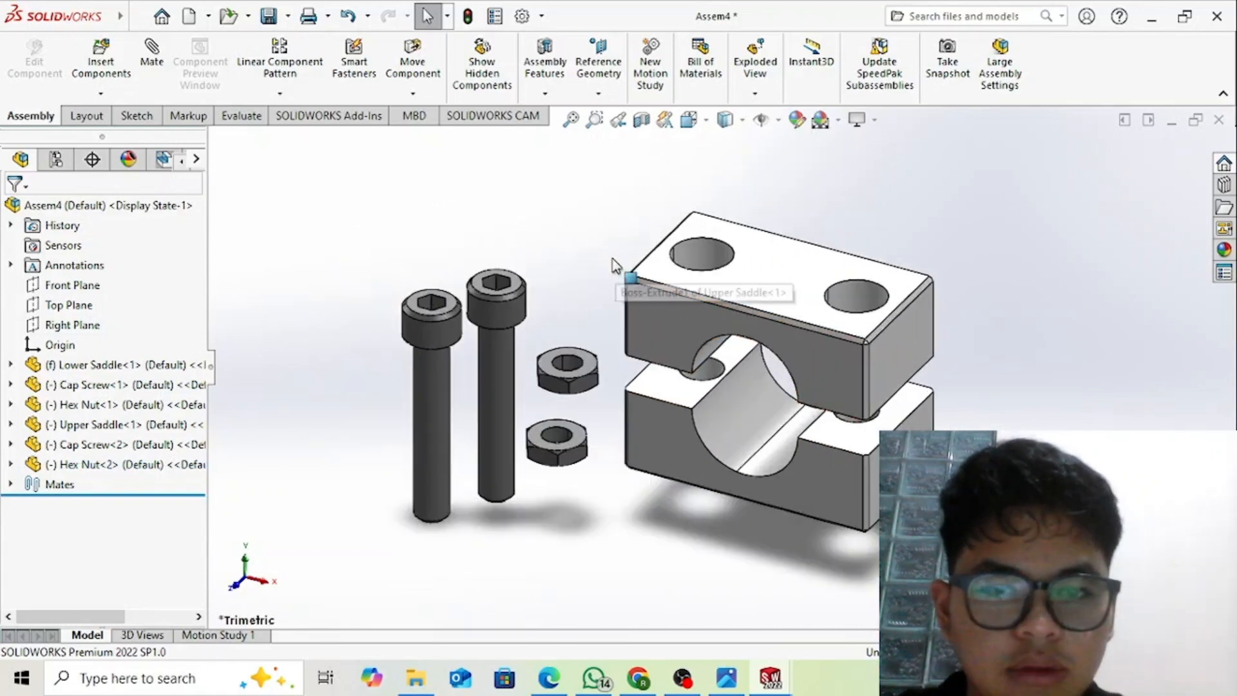
left_click(512, 403)
left_click(701, 253)
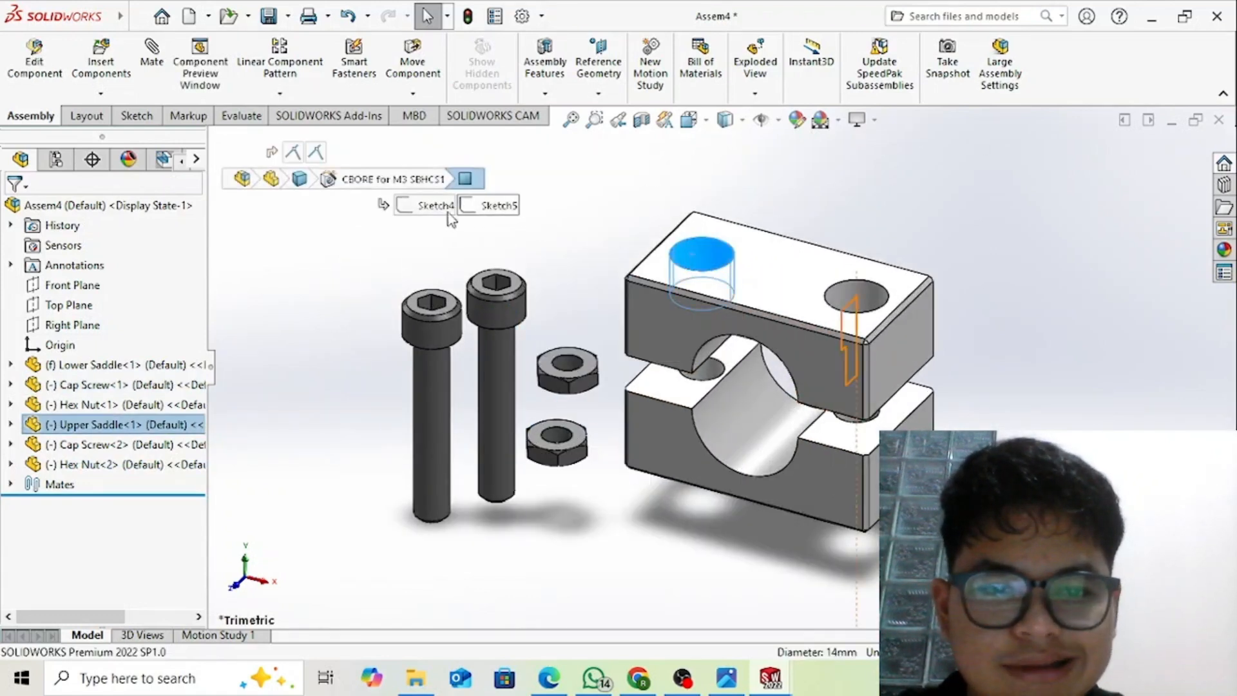
left_click(510, 401, "ctrl")
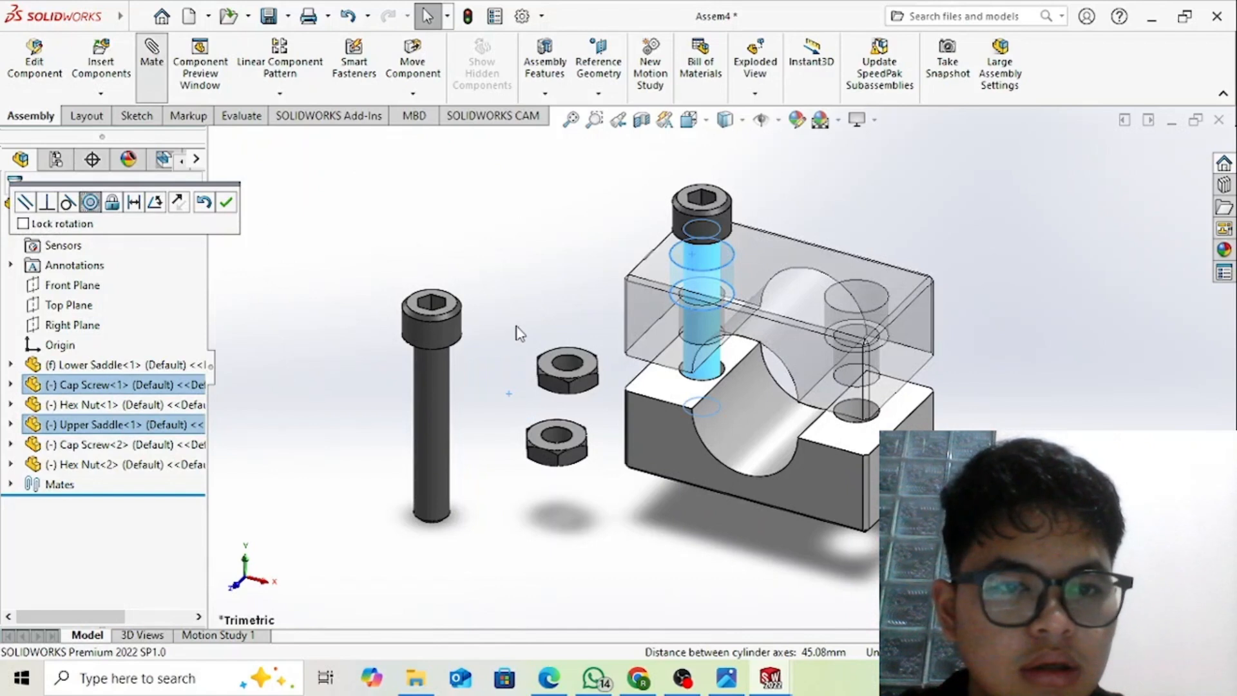
left_click(432, 396)
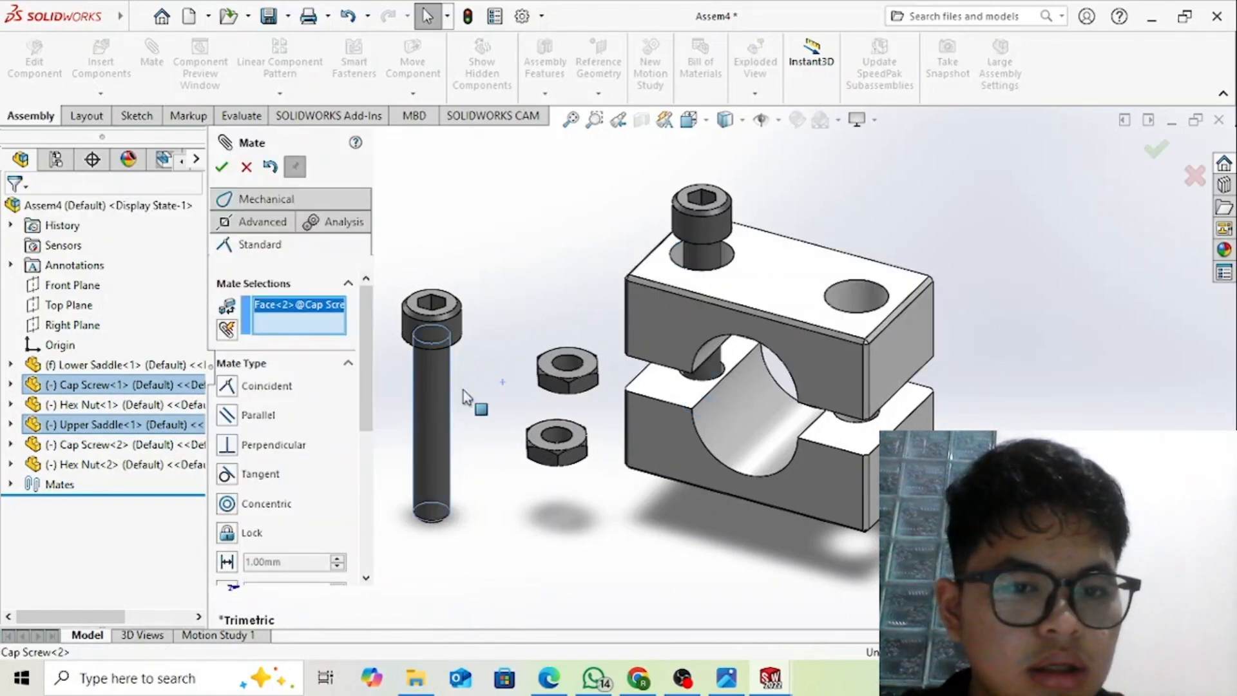
left_click(857, 289)
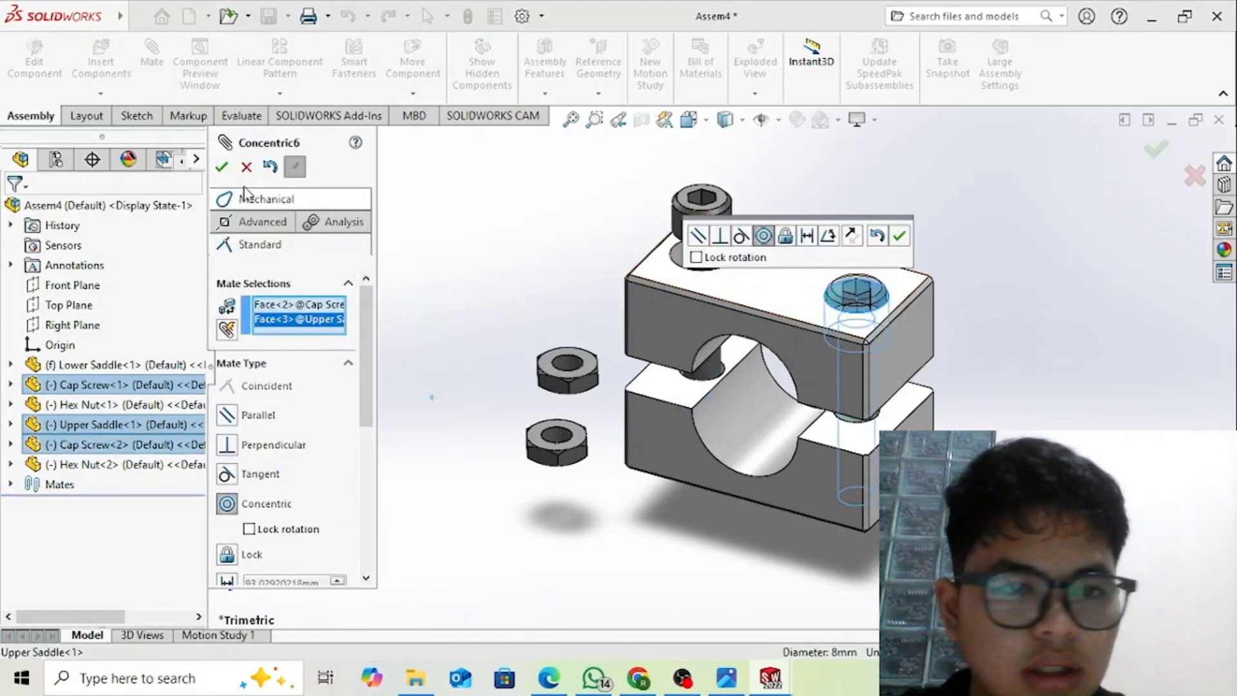
left_click(222, 168)
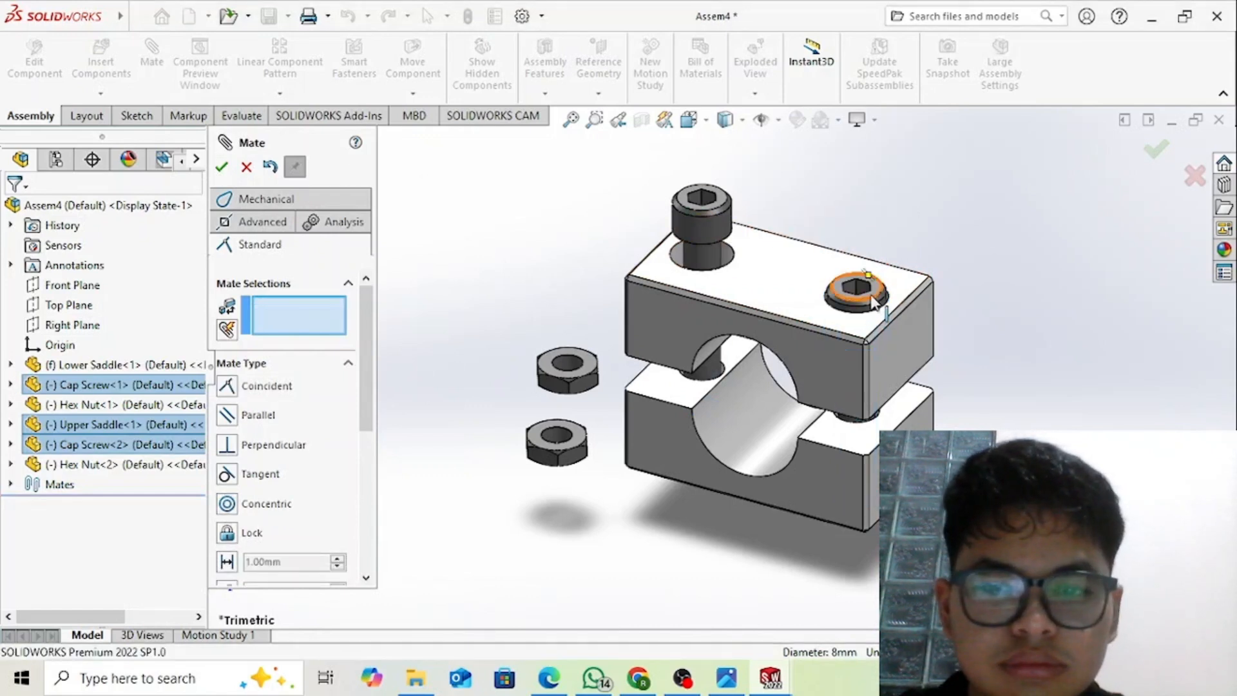
- Raise both Cap Screws out of the Upper Saddle, then seat the first one with a coincident mate between its head's lower edge and the counterbore floor
left_click_drag(859, 311, 760, 268)
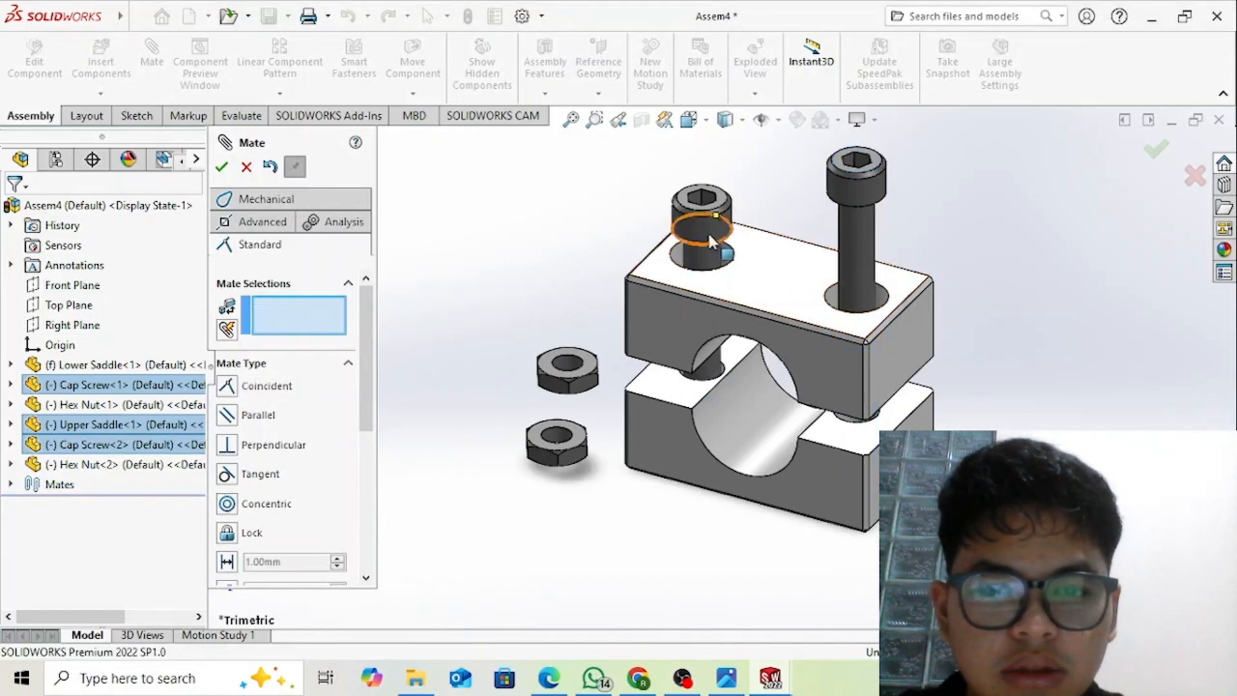
left_click_drag(708, 231, 690, 122)
middle_click_drag(728, 203, 693, 153)
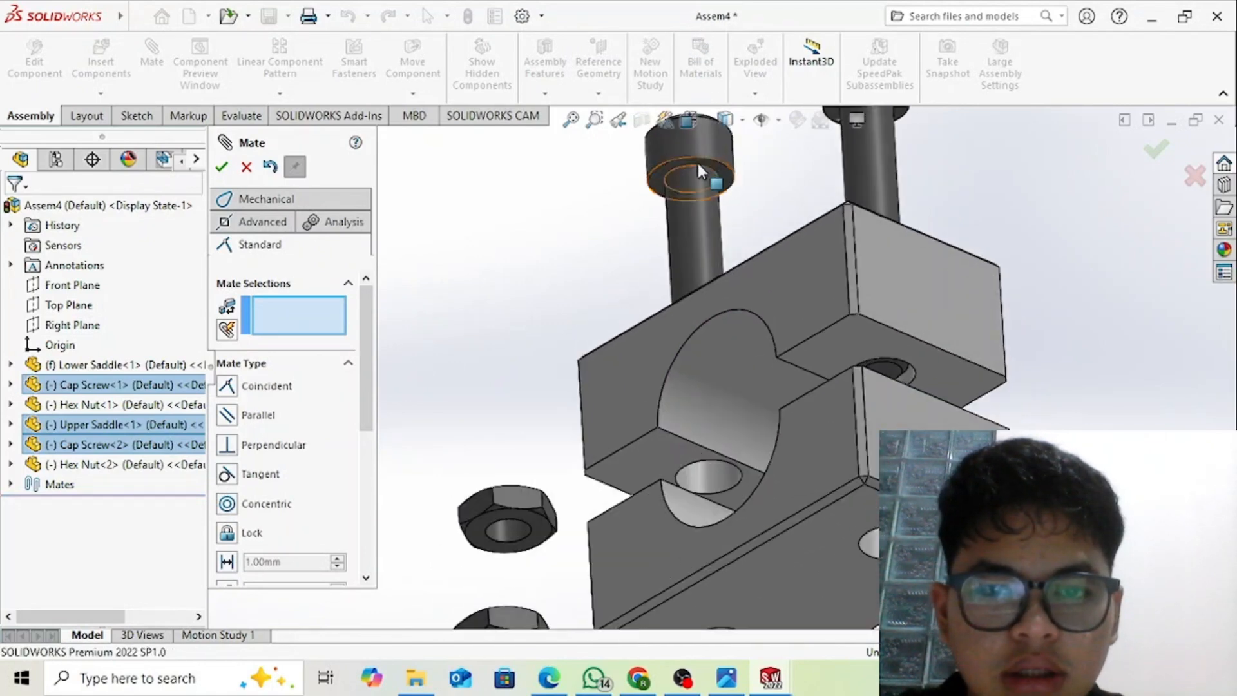
left_click(697, 154)
middle_click_drag(630, 217, 654, 597)
left_click(649, 248)
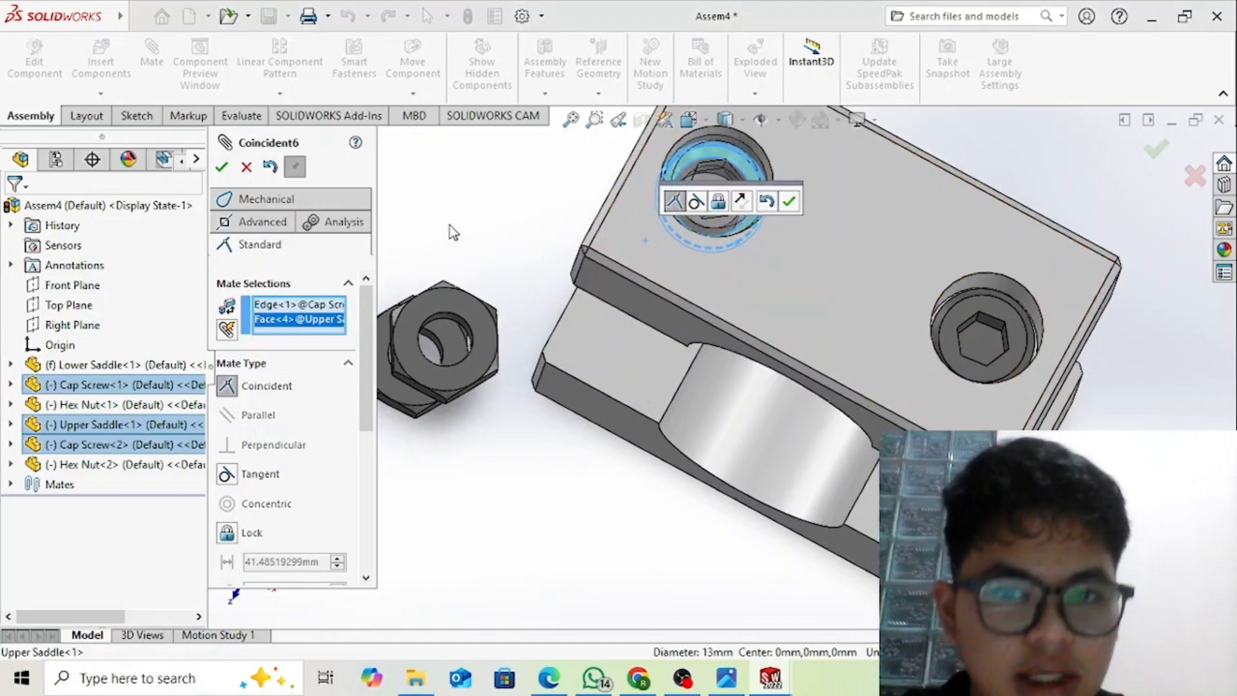
left_click(222, 167)
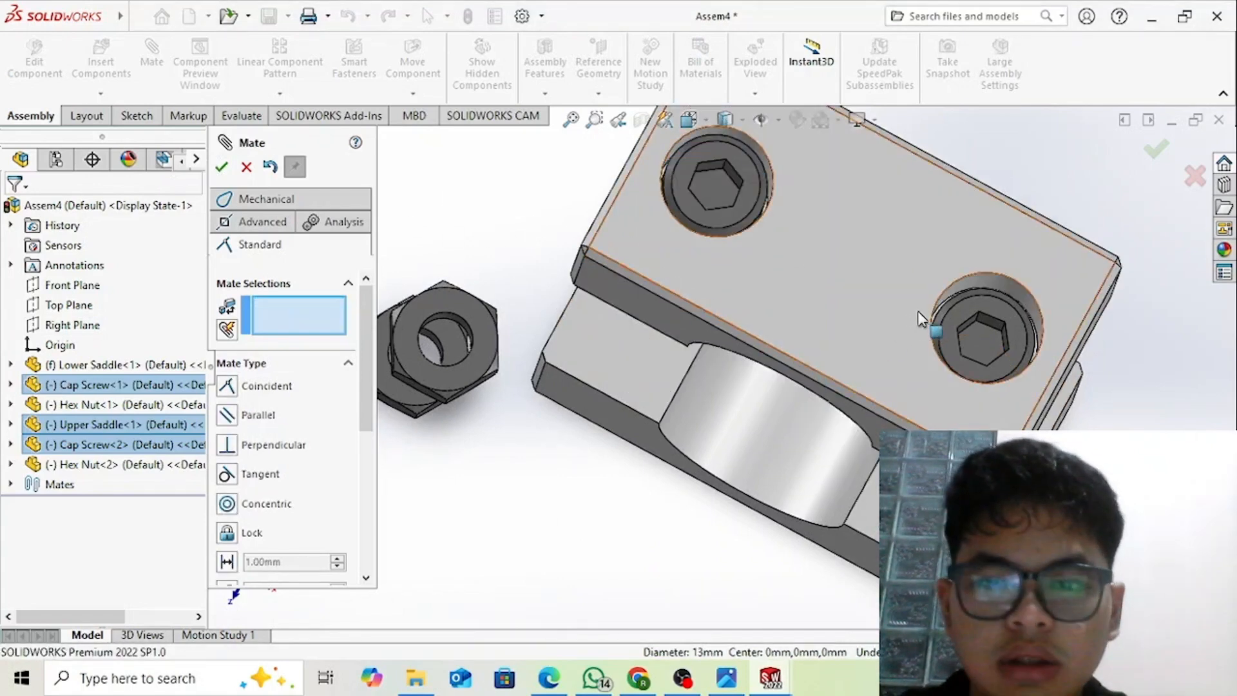
- Raise the second Cap Screw out of its hole and seat it with a coincident mate between its head's underside and the counterbore floor
left_click_drag(981, 323, 983, 131)
scroll(967, 264, "down", 8)
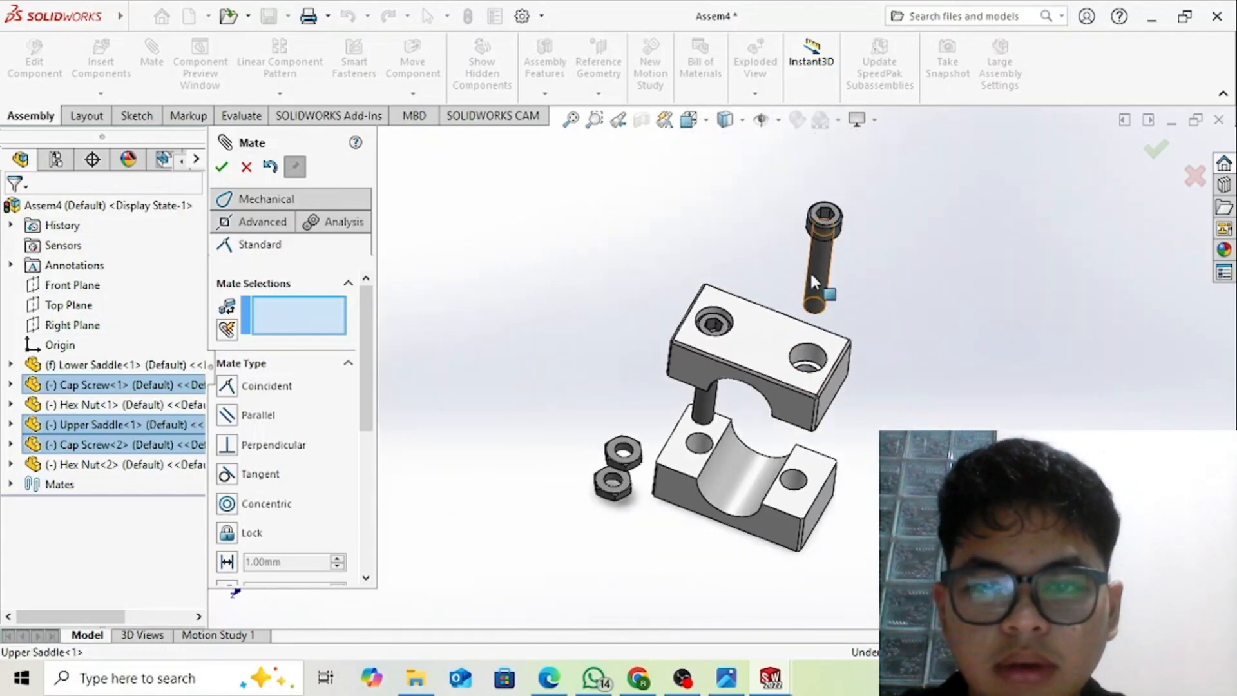
scroll(802, 323, "up", 6)
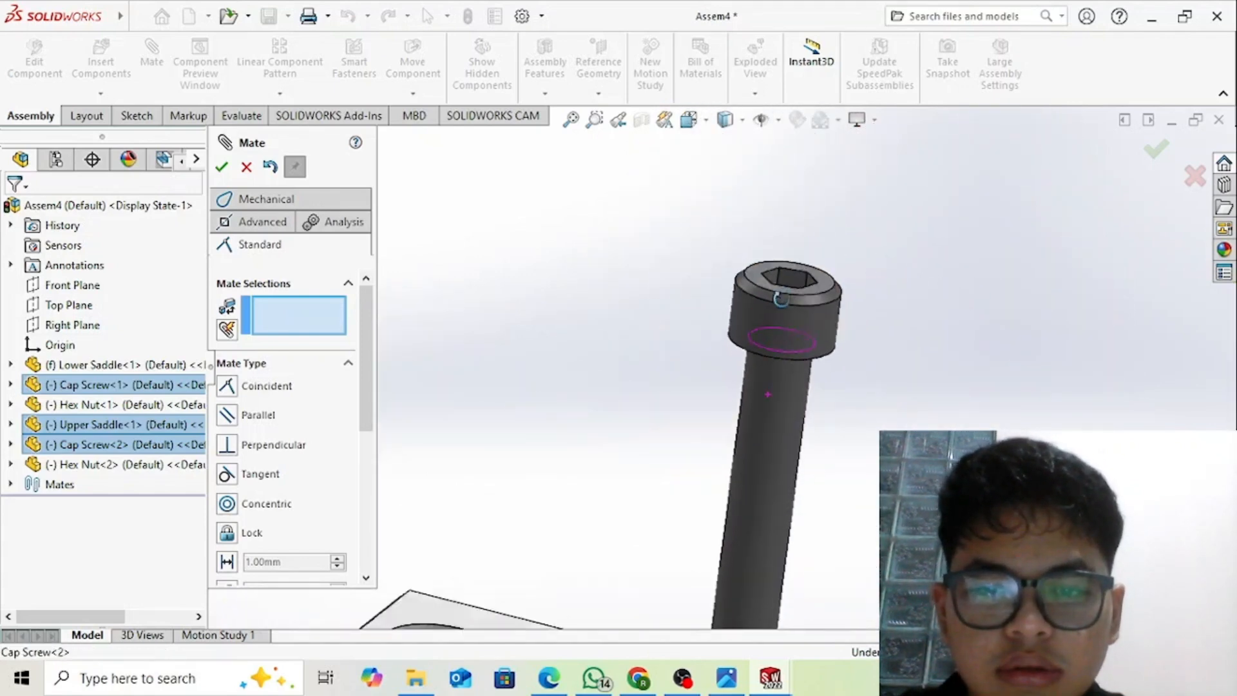
middle_click_drag(781, 299, 795, 226)
middle_click_drag(713, 436, 734, 333)
scroll(743, 365, "up", 3)
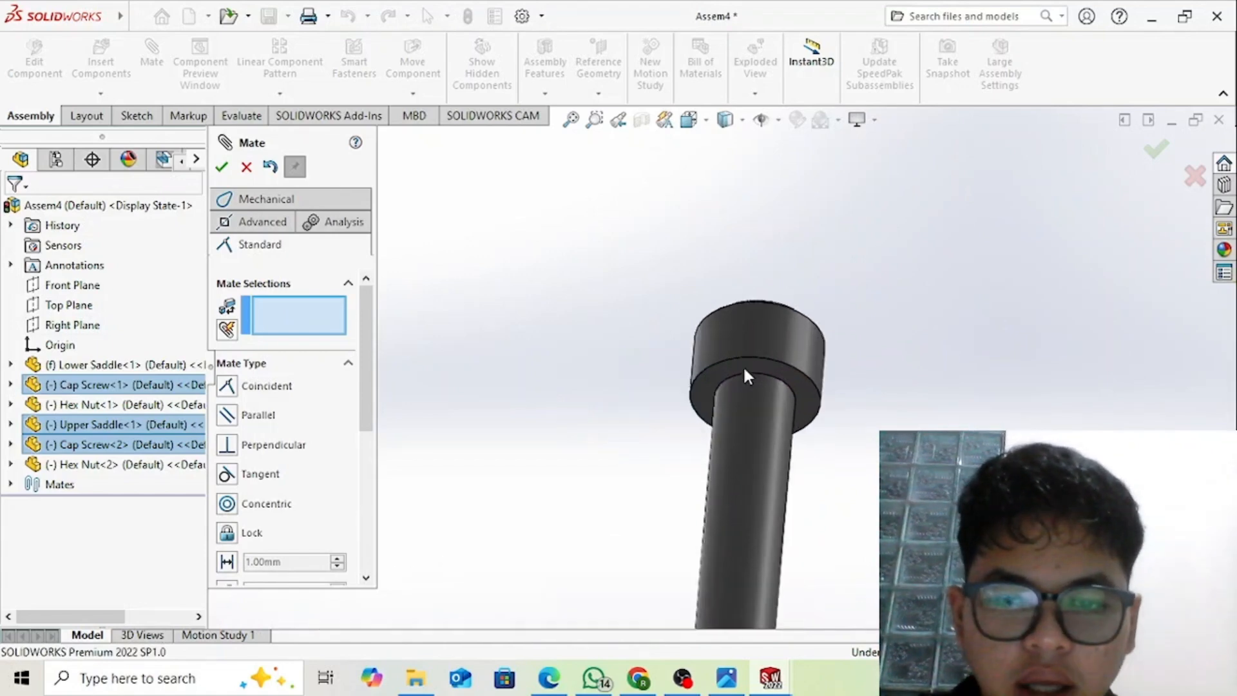
left_click(742, 373)
middle_click_drag(599, 494, 606, 664)
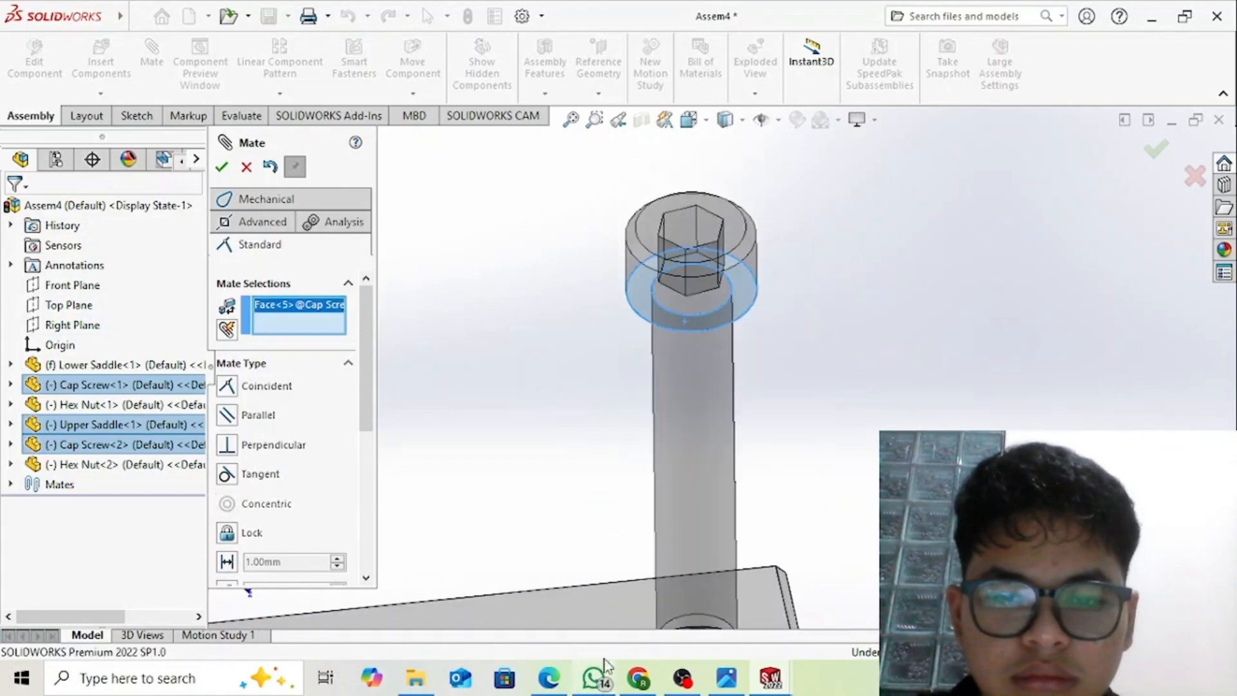
middle_click_drag(630, 512, 651, 541)
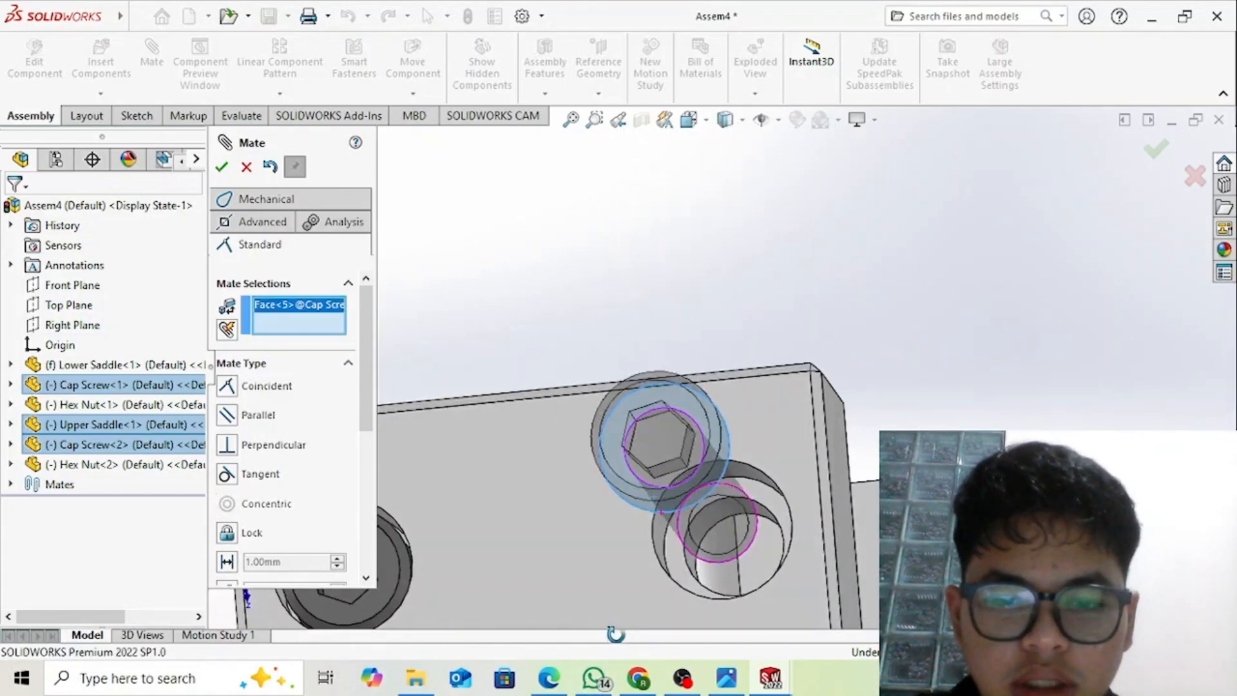
left_click(675, 568)
left_click(875, 599)
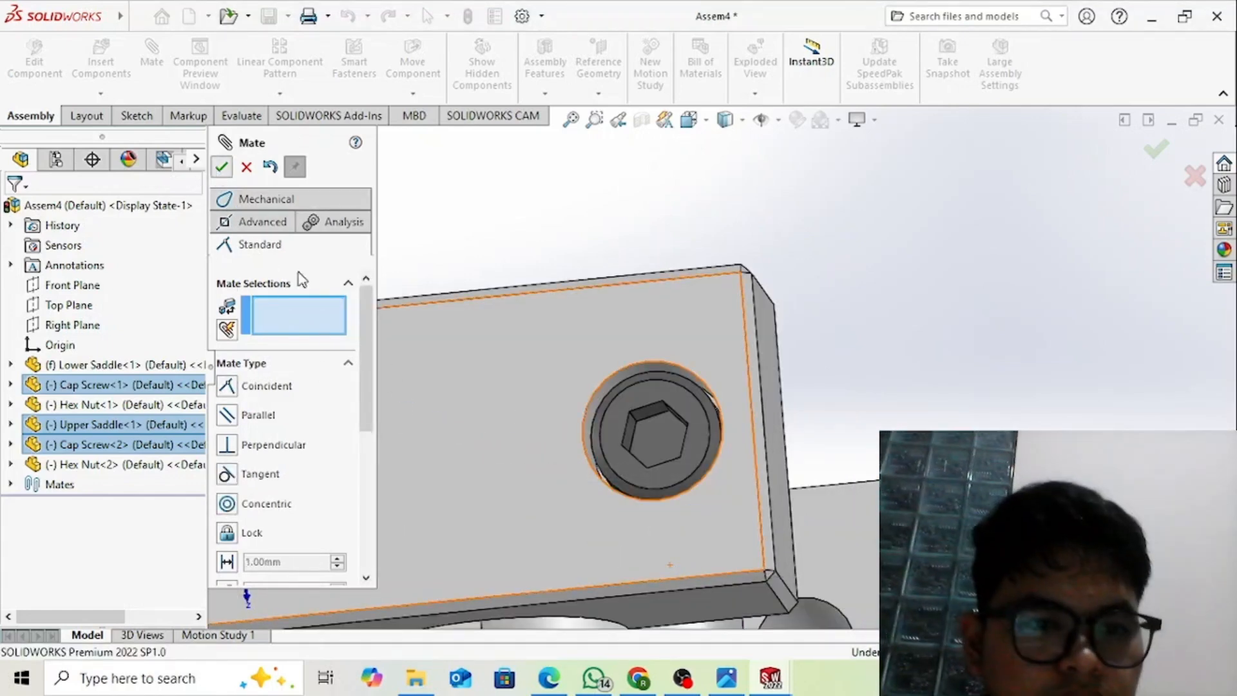
left_click(221, 167)
- Move the Upper Saddle with its two Cap Screws closer to the Lower Saddle
middle_click_drag(511, 459, 506, 316)
scroll(517, 464, "up", 6)
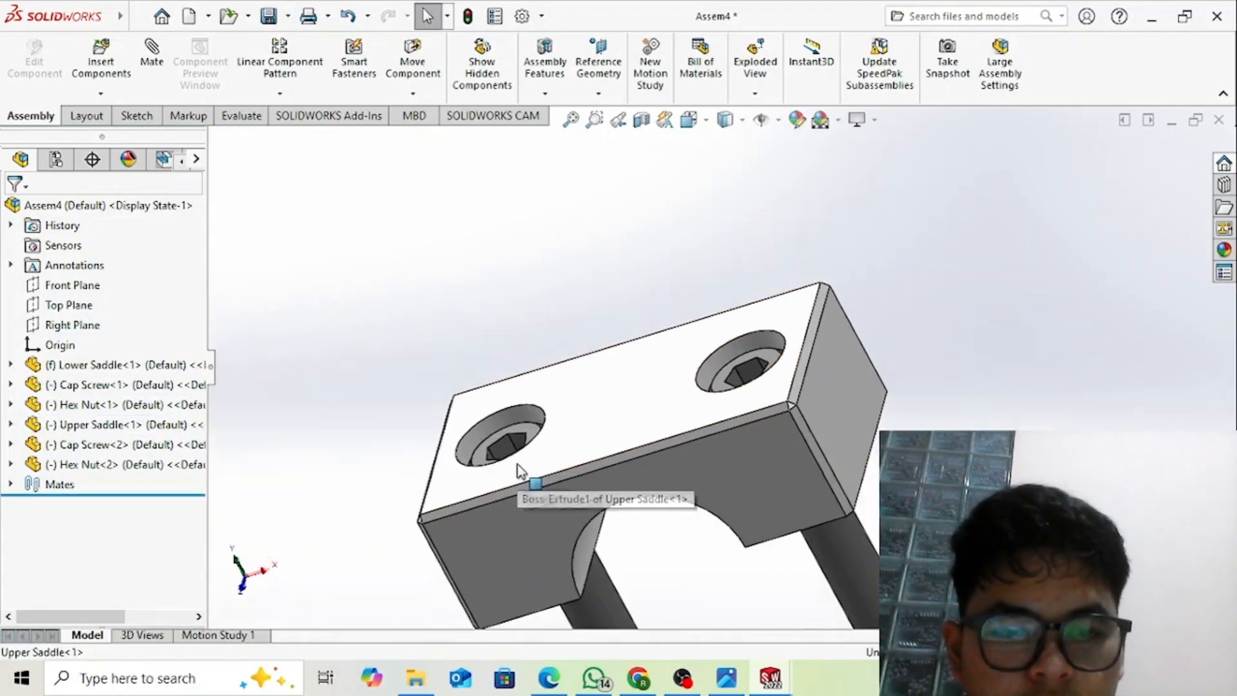
scroll(545, 519, "down", 3)
scroll(685, 533, "up", 4)
scroll(781, 473, "up", 2)
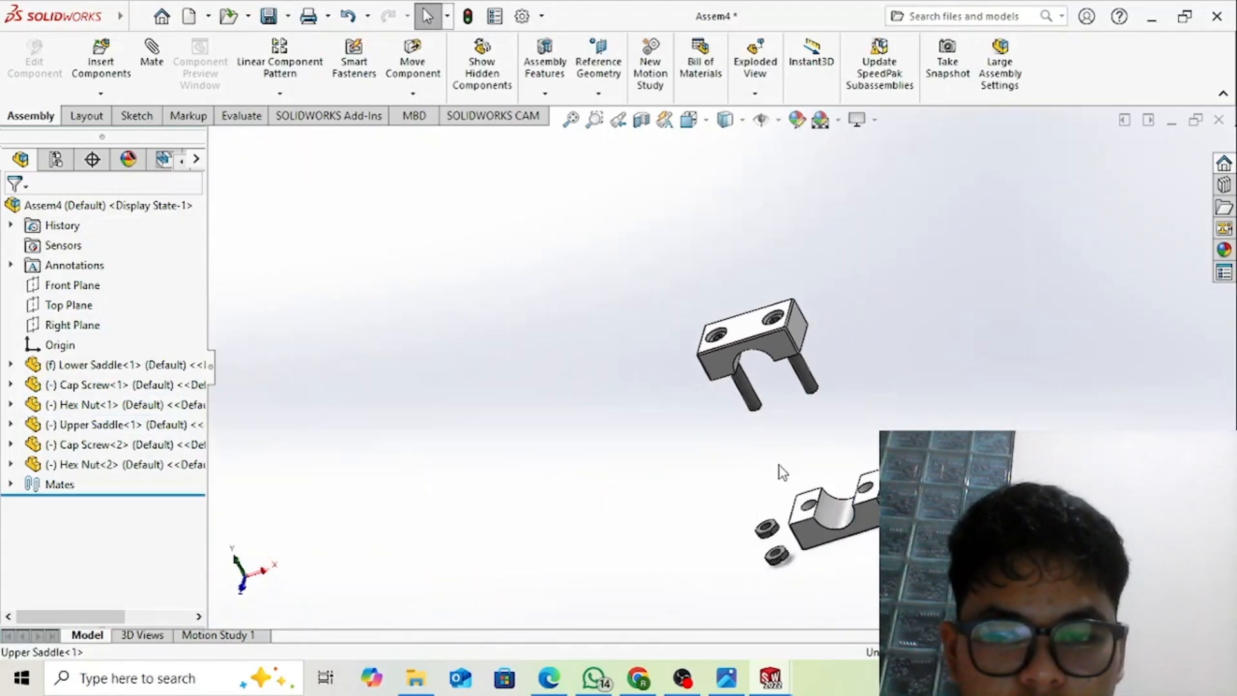
scroll(861, 554, "down", 3)
middle_click_drag(860, 555, 821, 394)
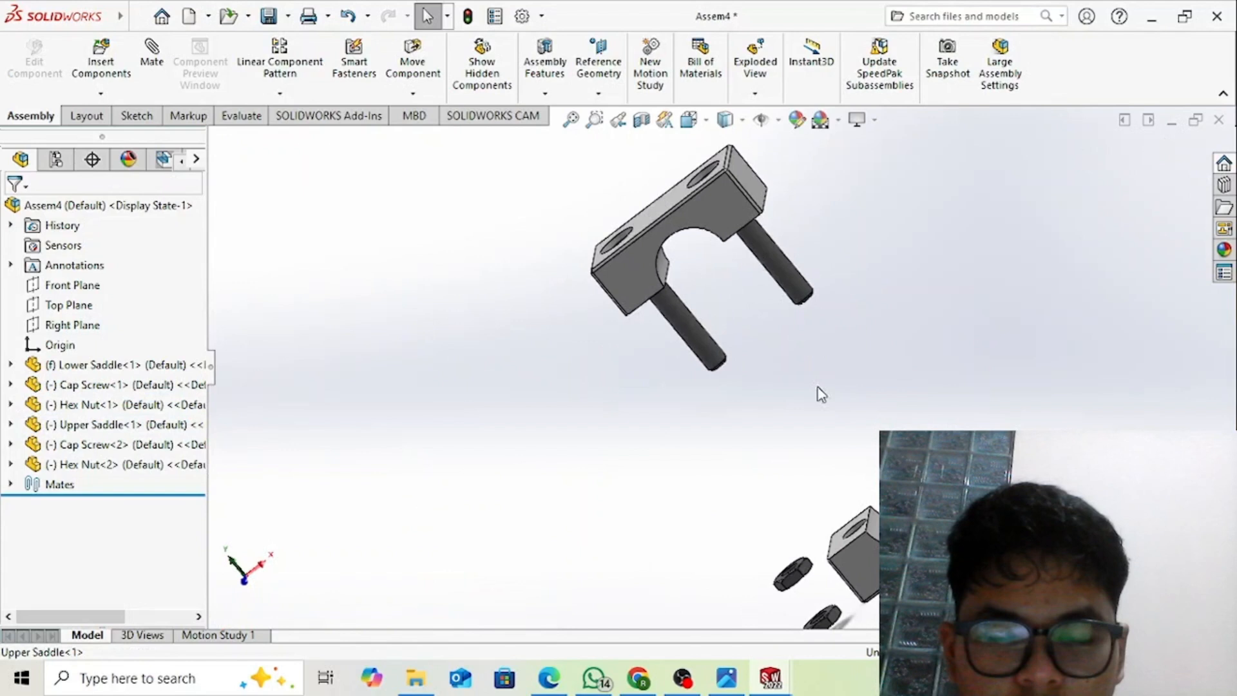
left_click(675, 237)
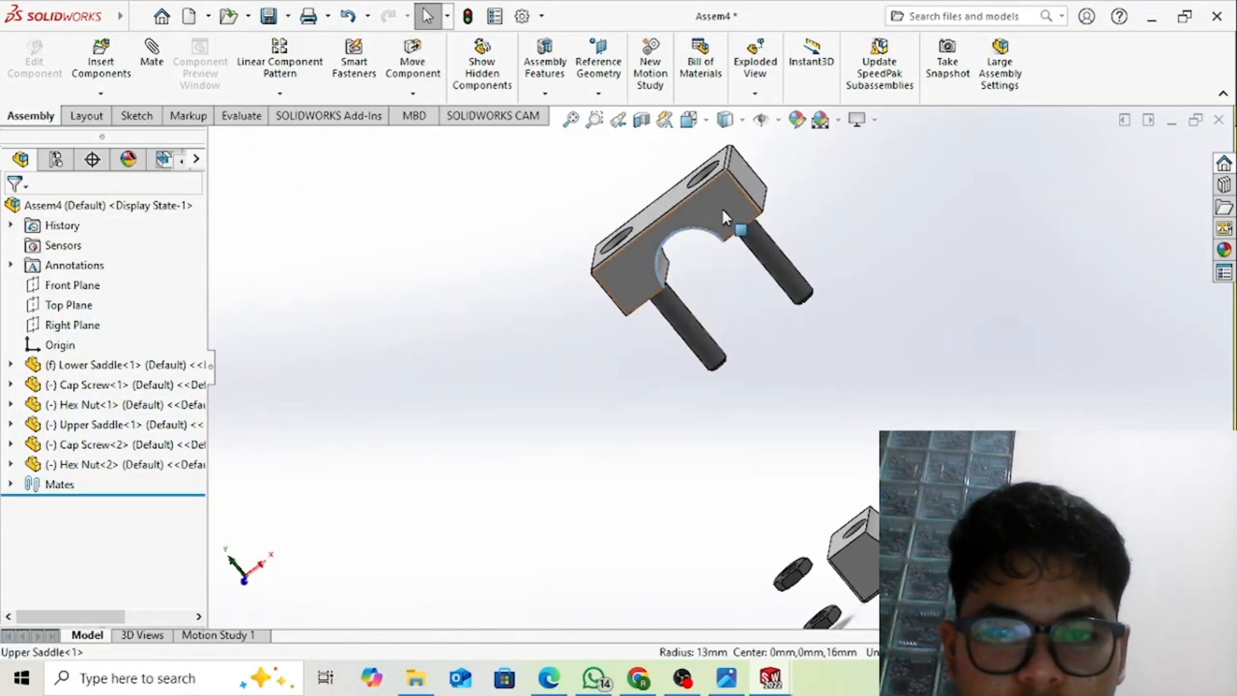
left_click_drag(723, 211, 873, 390)
scroll(947, 557, "down", 2)
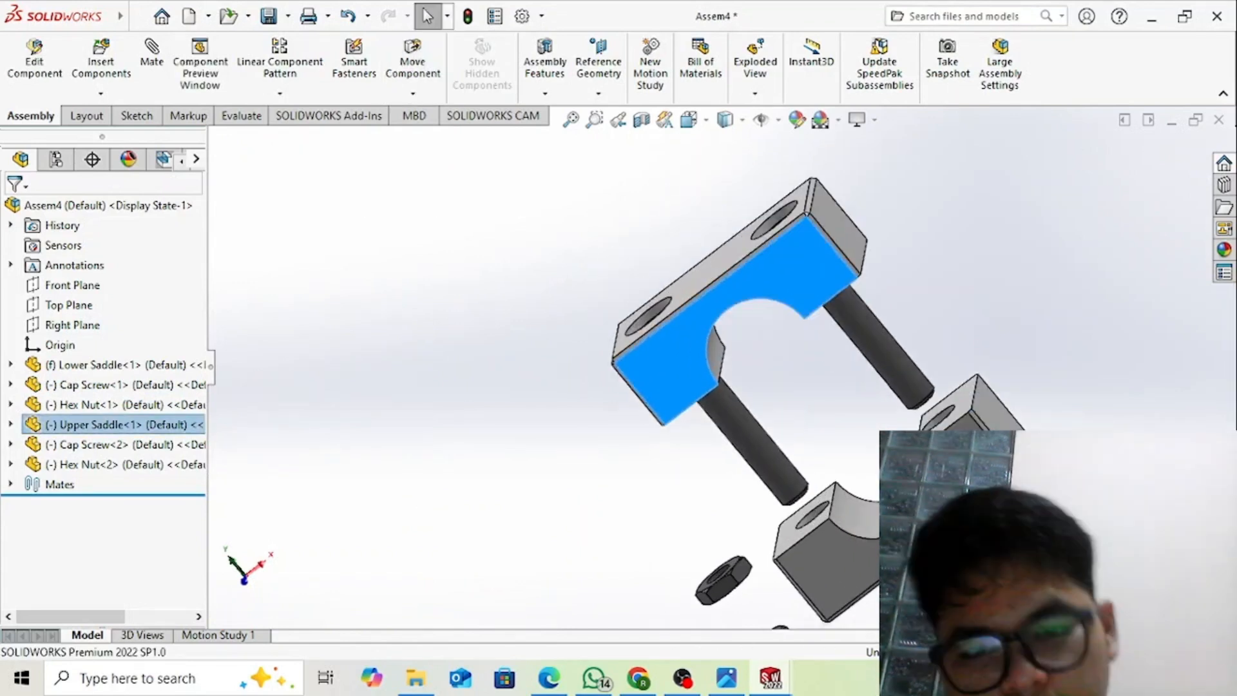
- Mate the two Hex Nuts' bores concentric with the Cap Screws' shanks and move both nuts below the Lower Saddle
key("ctrl+7")
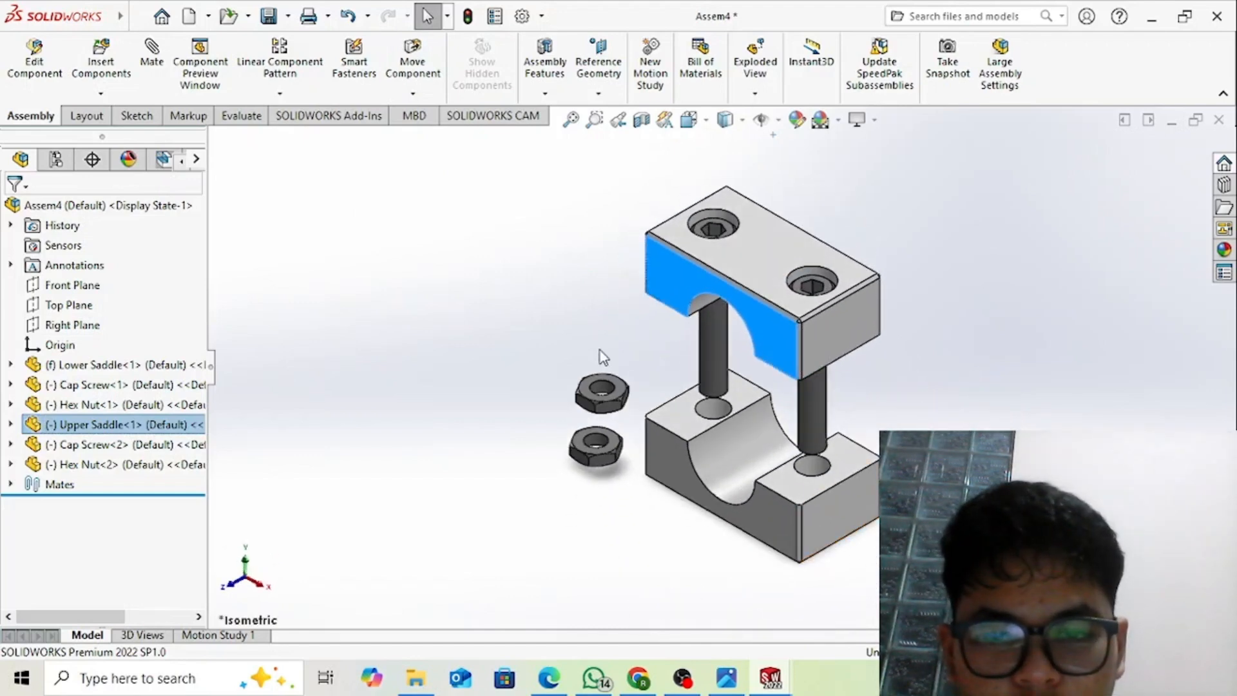
left_click(602, 391)
left_click(713, 348, "ctrl")
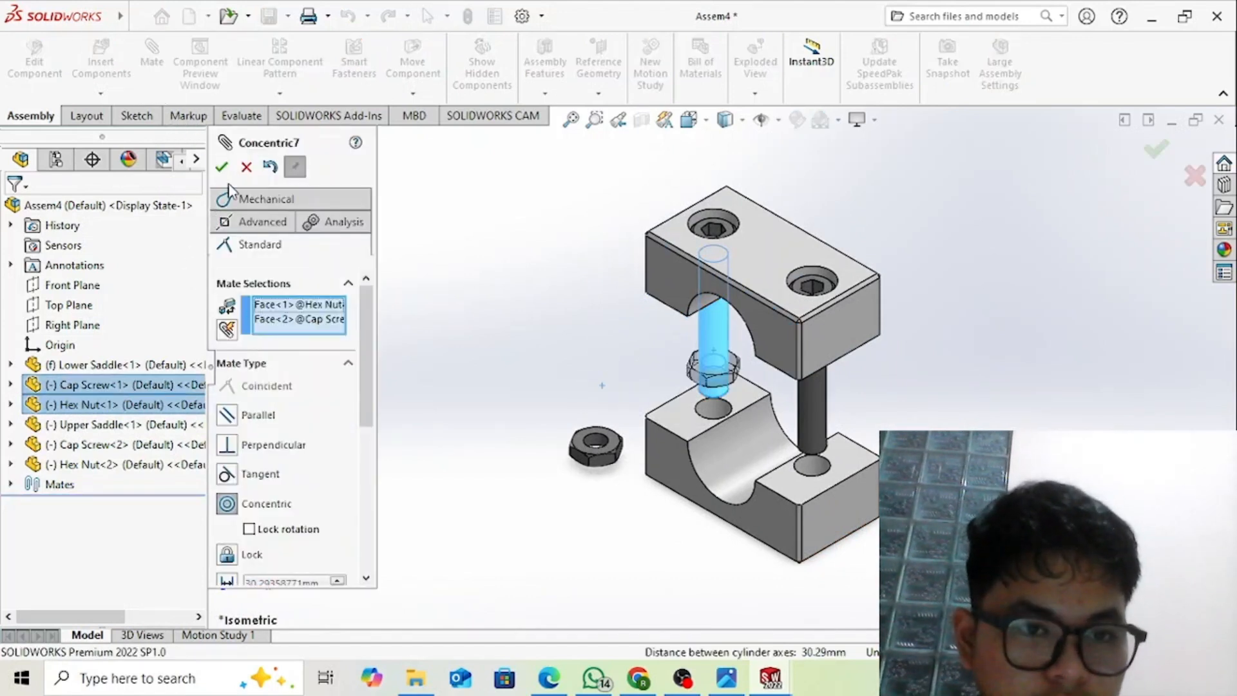
left_click(222, 167)
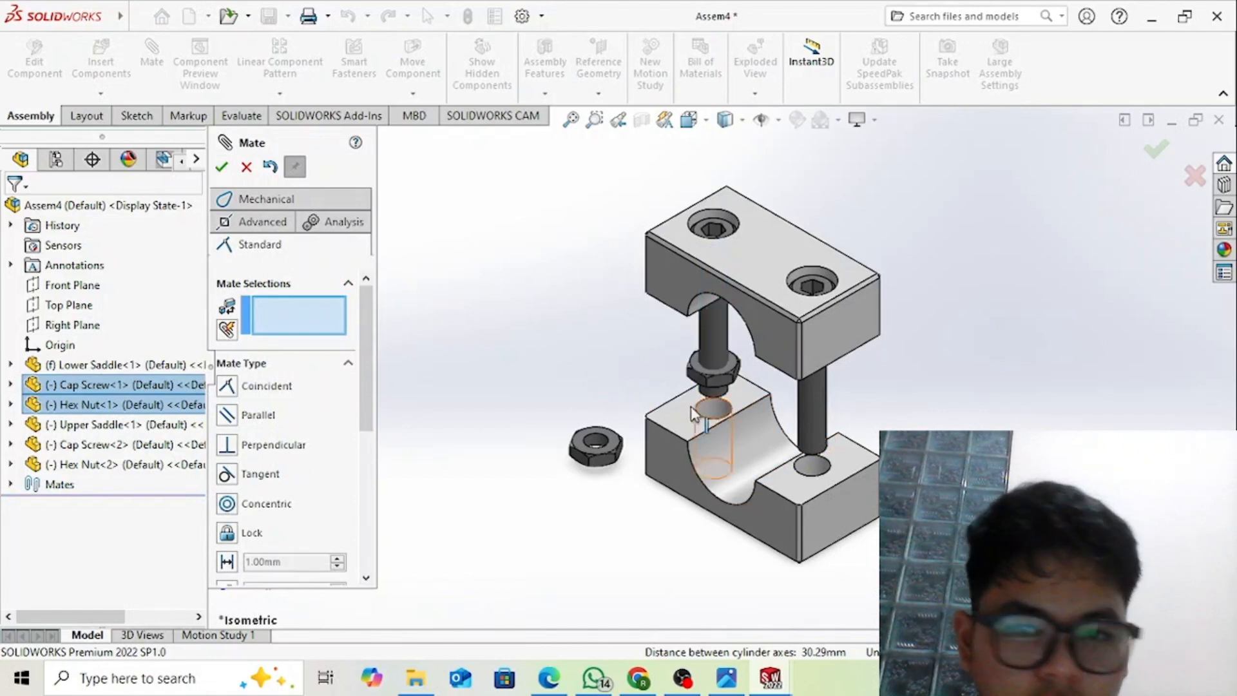
left_click(594, 445)
left_click(817, 412)
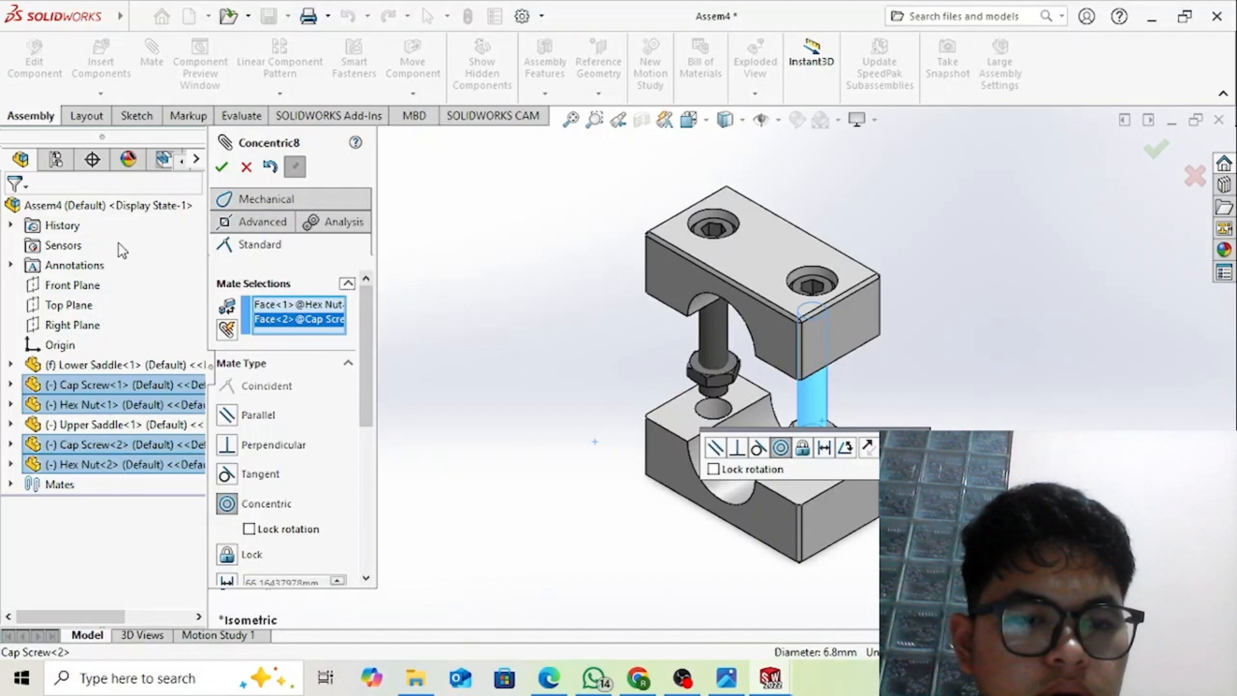
left_click(222, 167)
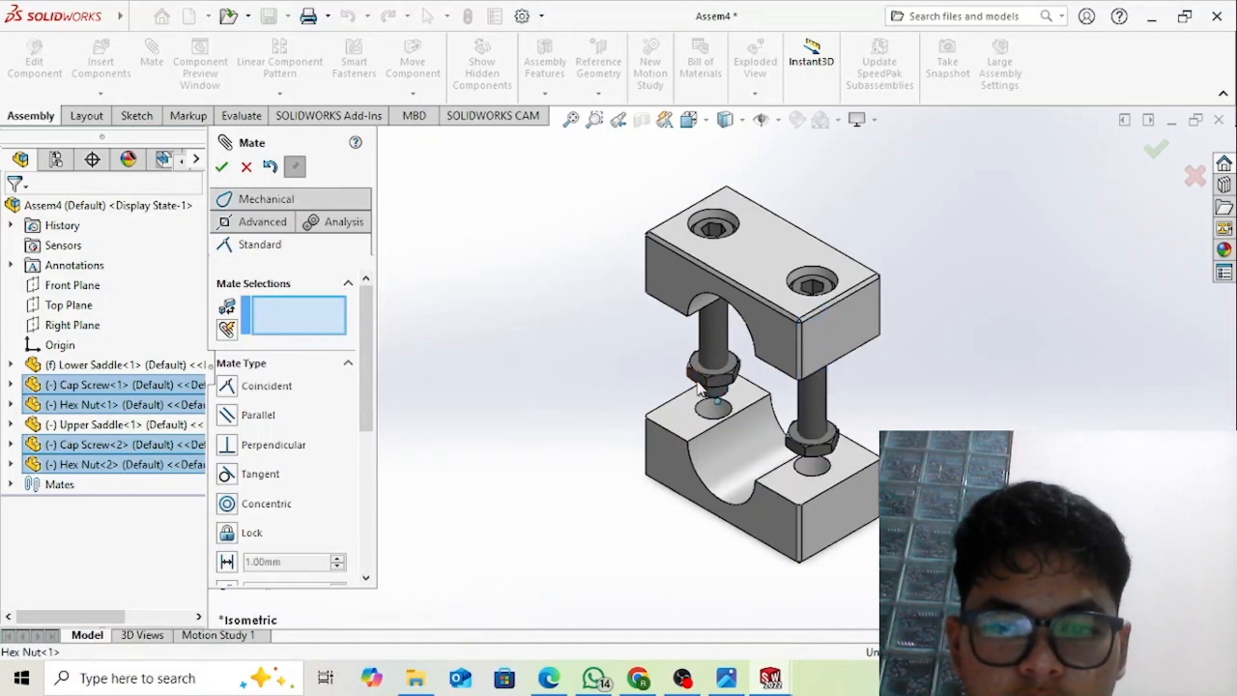
left_click_drag(699, 387, 699, 564)
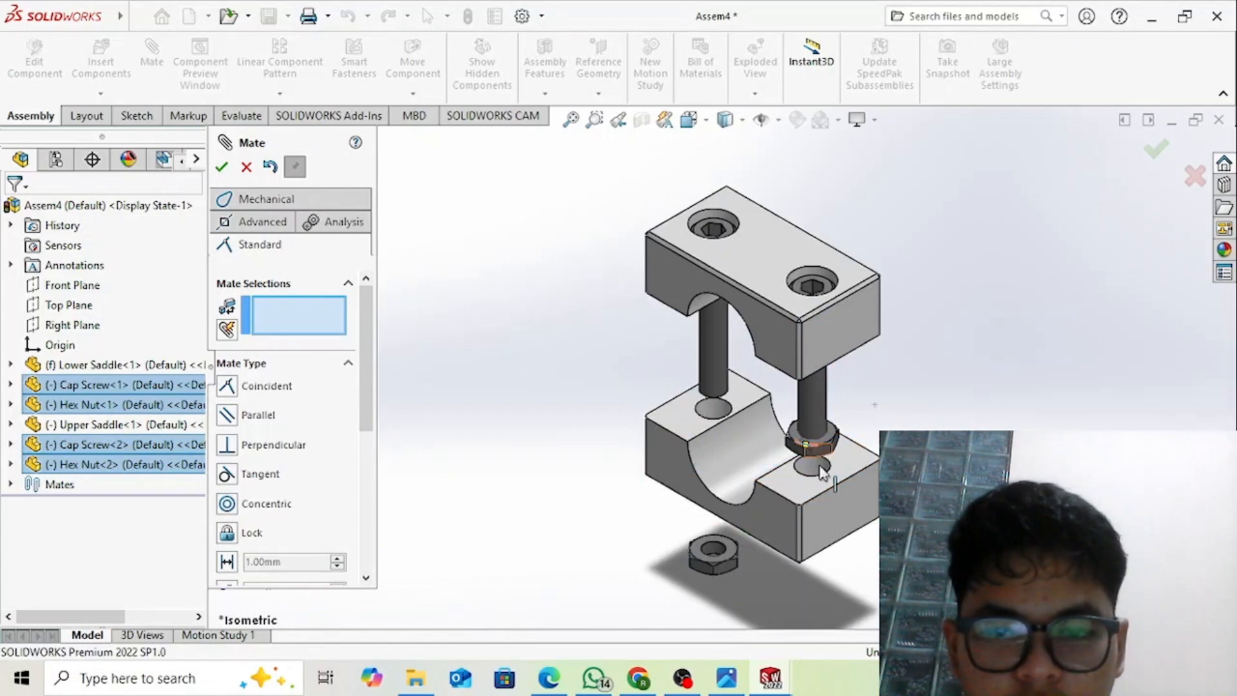
left_click_drag(823, 474, 813, 585)
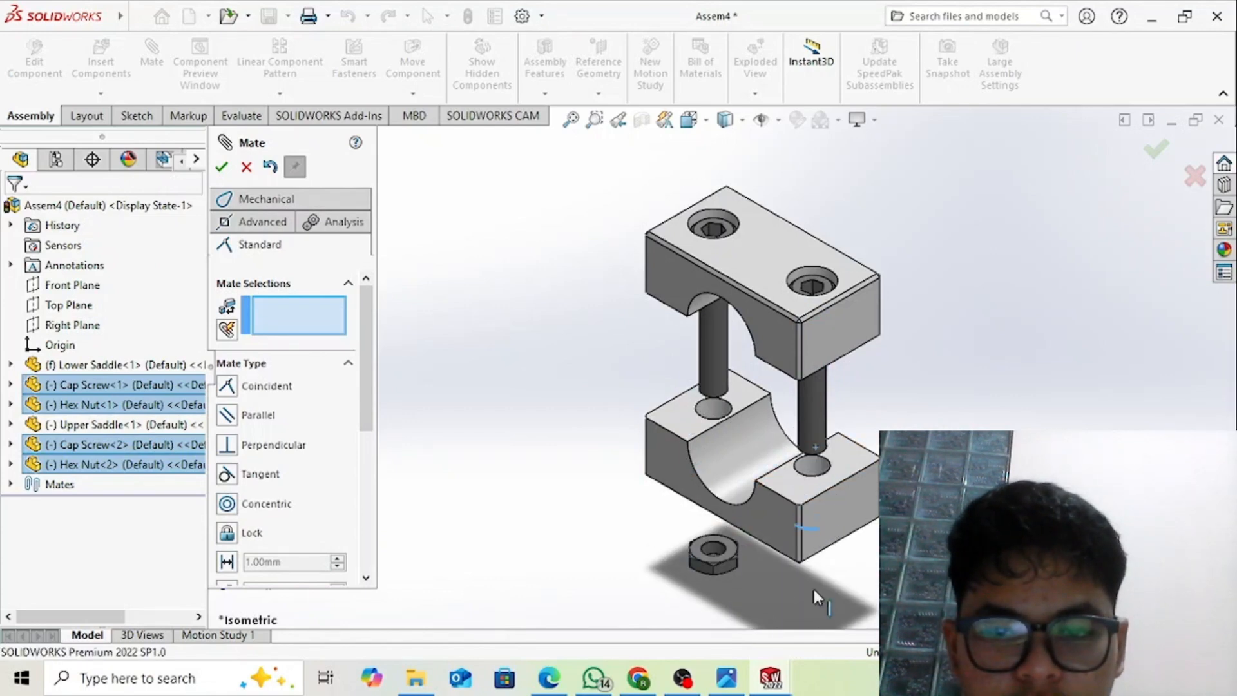
- Close the two saddles with a coincident mate between the Lower Saddle's upper face and the Upper Saddle's underside
left_click(680, 425)
middle_click_drag(685, 337, 696, 194)
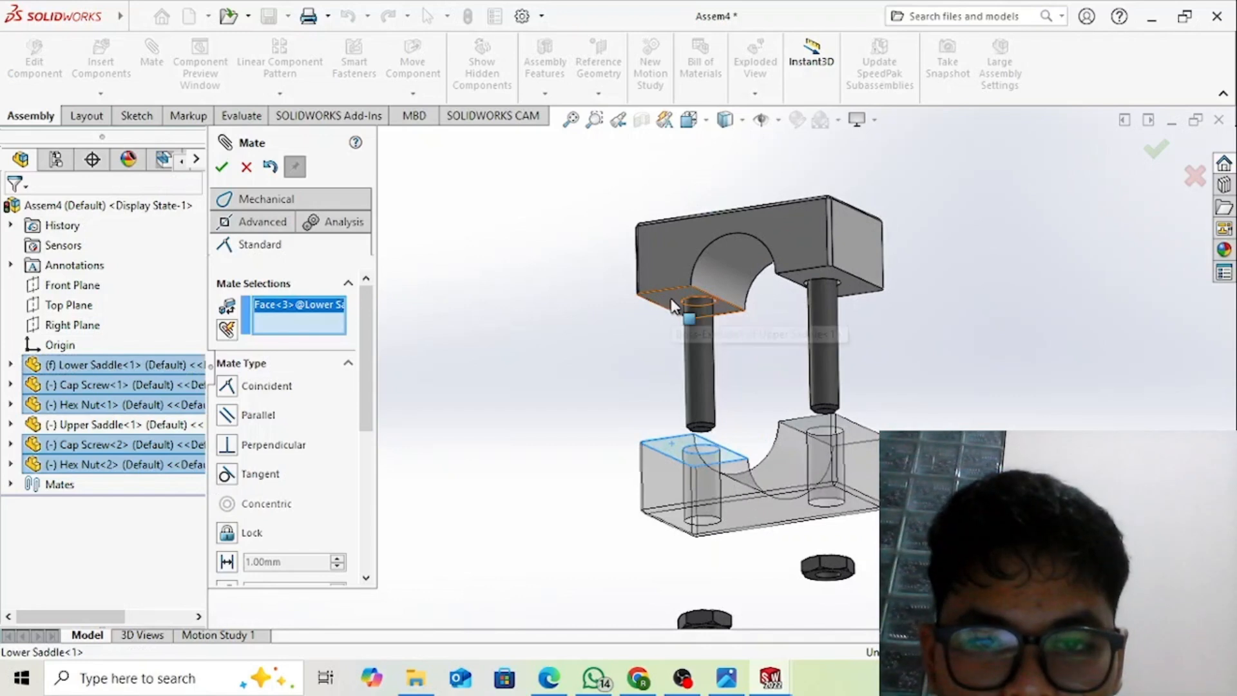
left_click(672, 307)
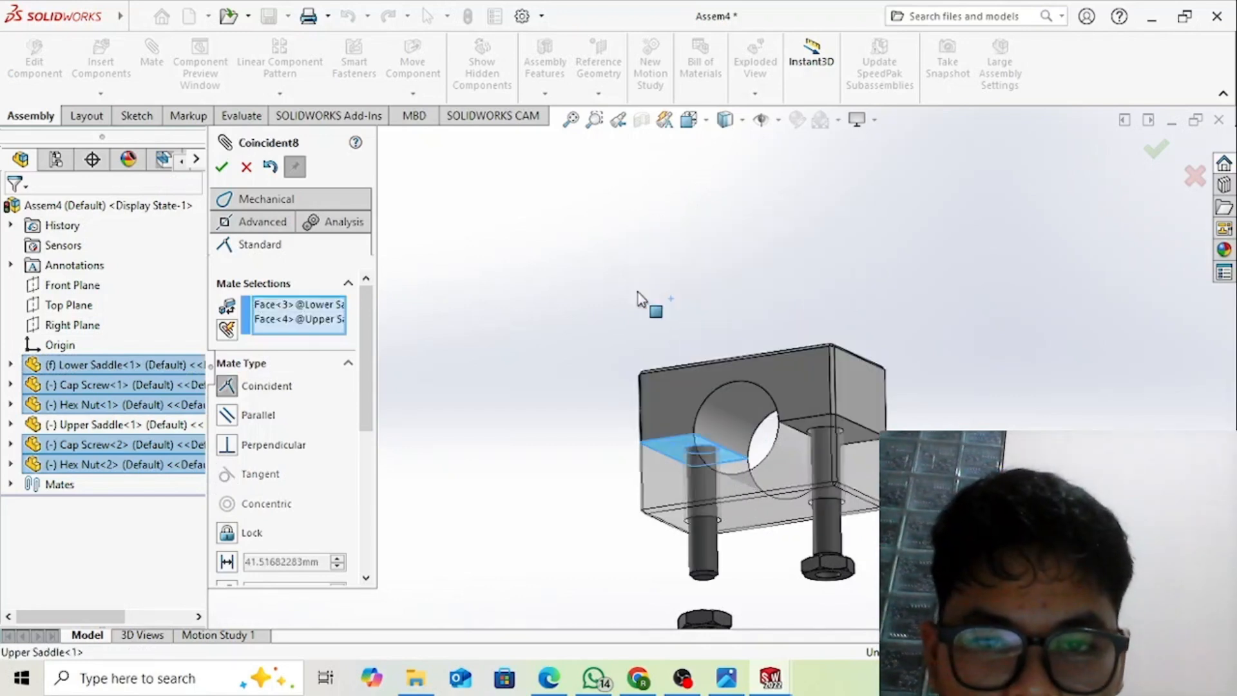
left_click(222, 166)
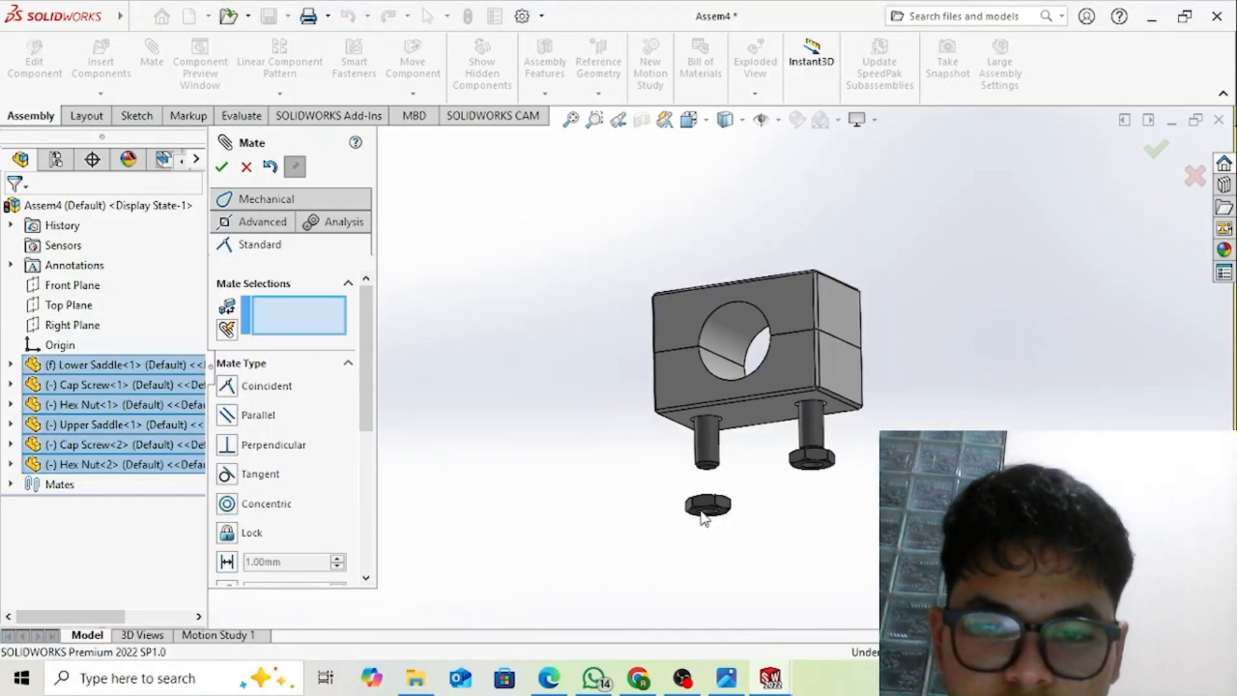
- Raise the first Hex Nut onto the end of its Cap Screw, just below the Lower Saddle
middle_click_drag(704, 518, 698, 527)
scroll(721, 519, "down", 3)
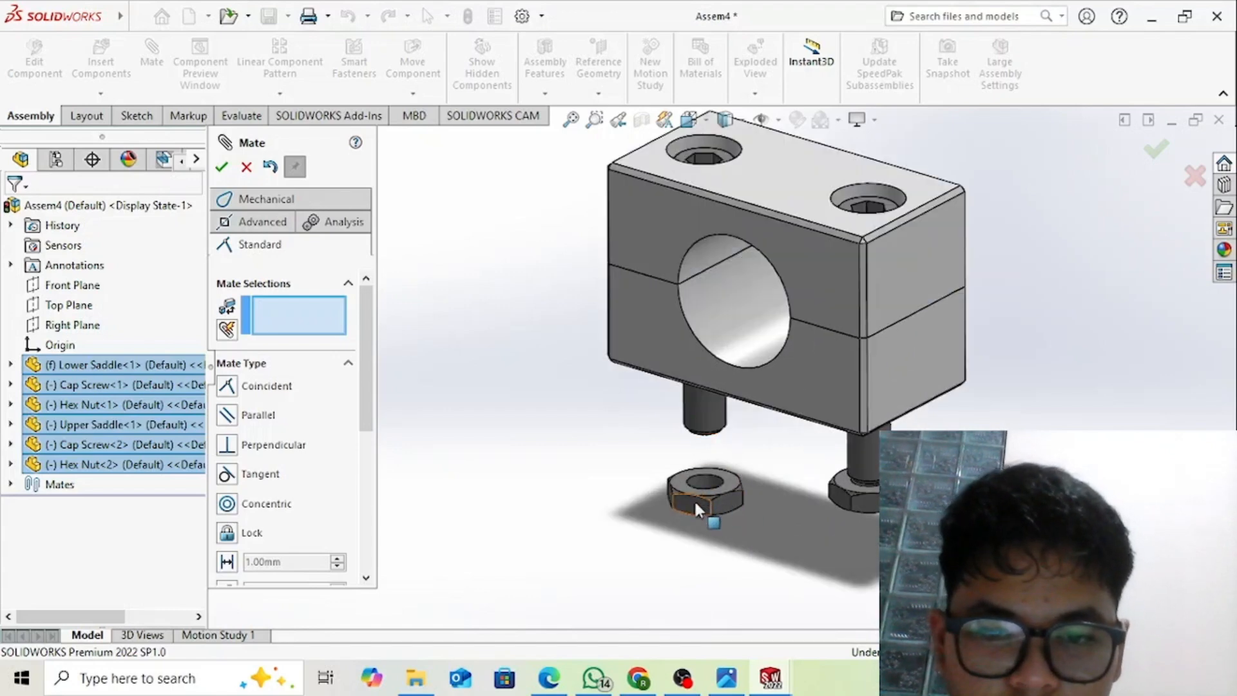
left_click_drag(696, 505, 701, 398)
scroll(701, 399, "down", 3)
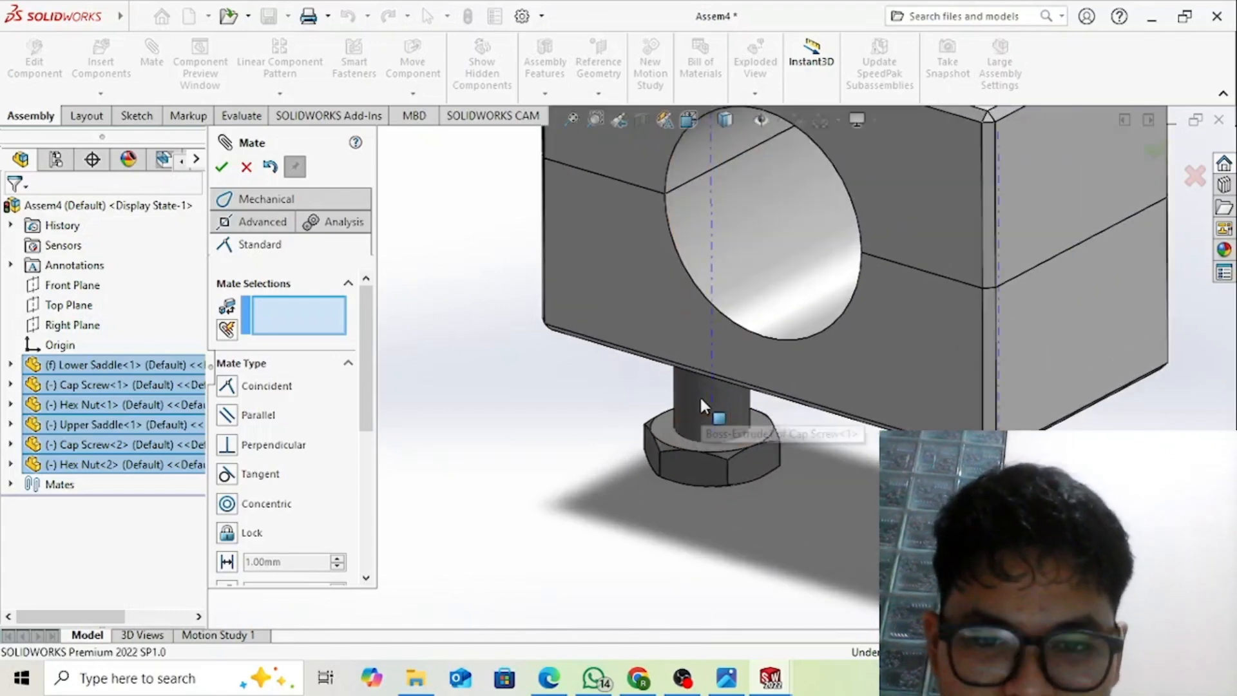
scroll(699, 396, "up", 3)
- Add a 5 mm distance mate between the Lower Saddle's underside and the first Hex Nut's upper face
middle_click_drag(698, 393, 774, 290)
left_click(781, 280)
scroll(781, 280, "down", 3)
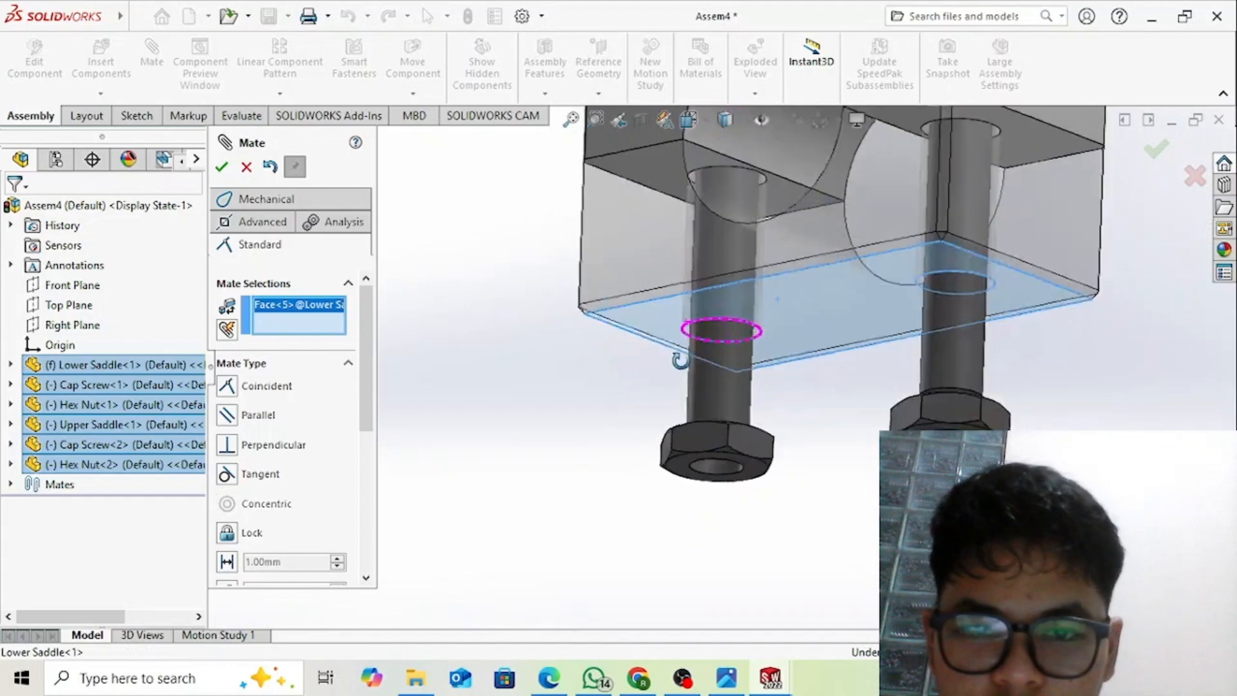
middle_click_drag(680, 360, 680, 490)
left_click(690, 424)
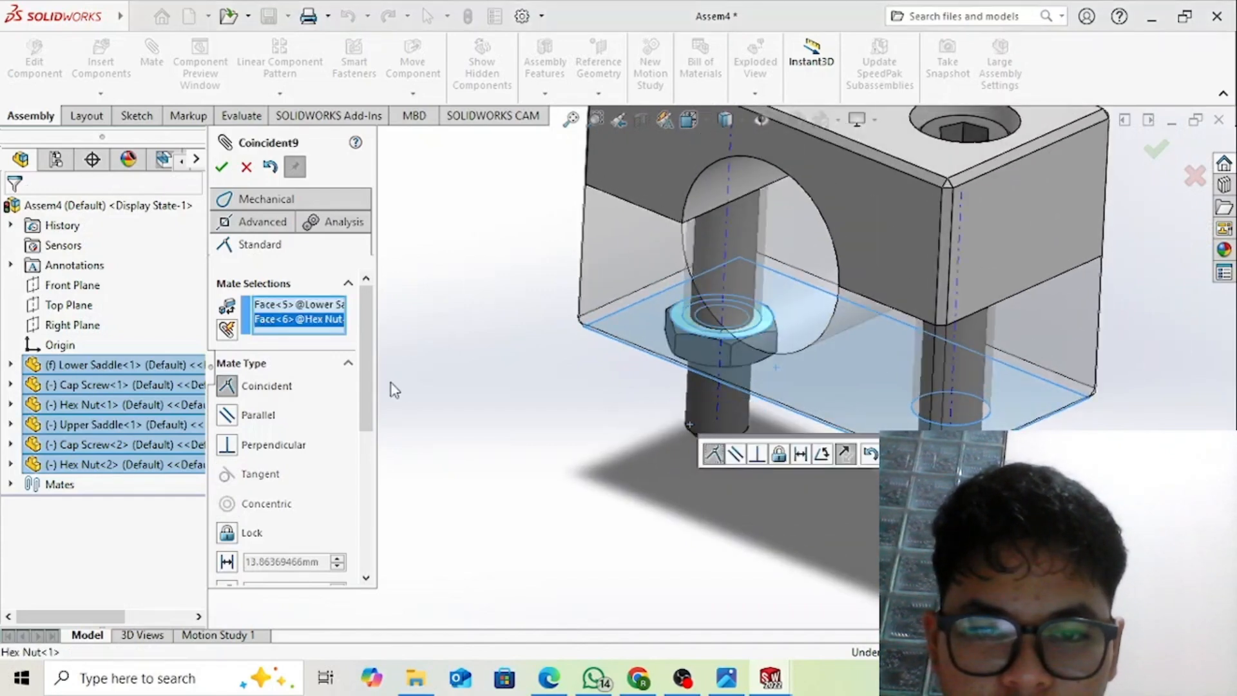
scroll(272, 494, "down", 2)
left_click(227, 480)
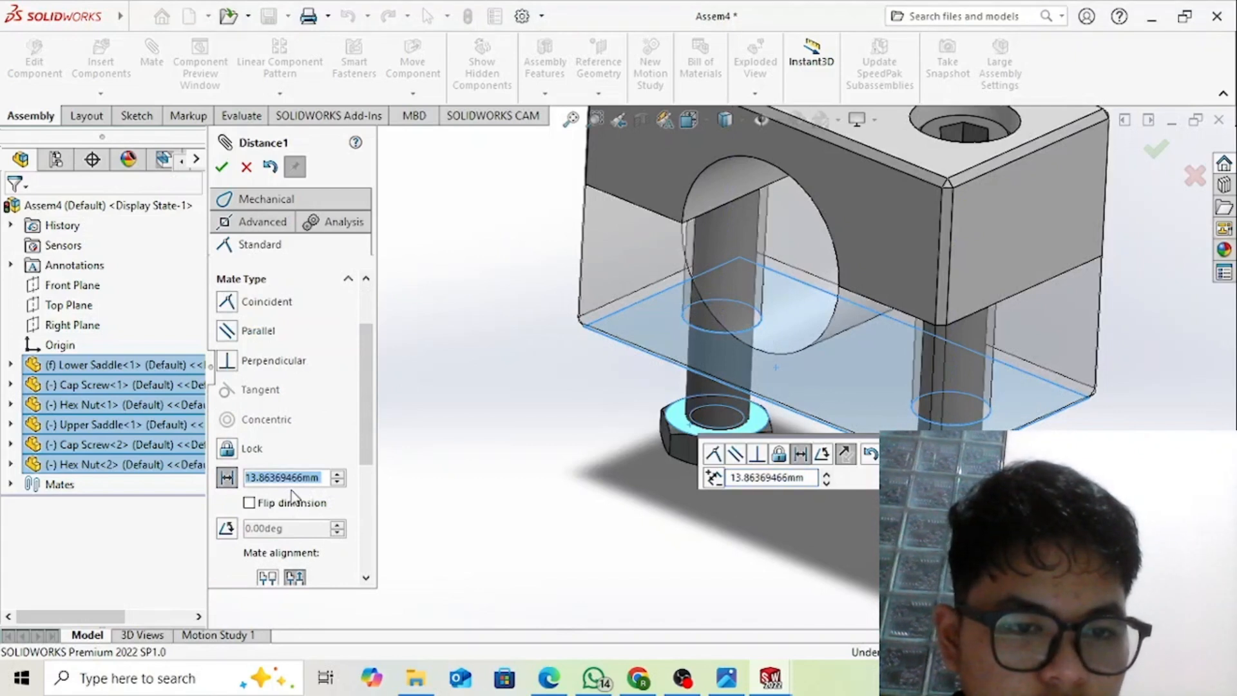
type("1")
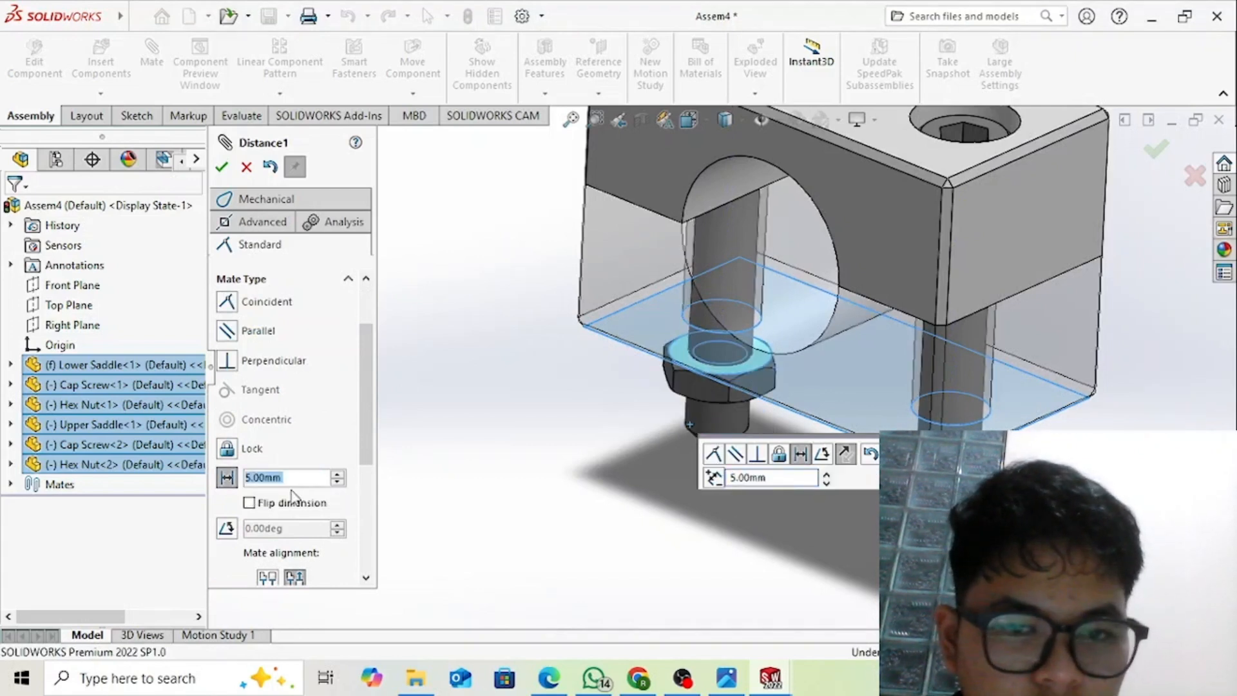
key("Return")
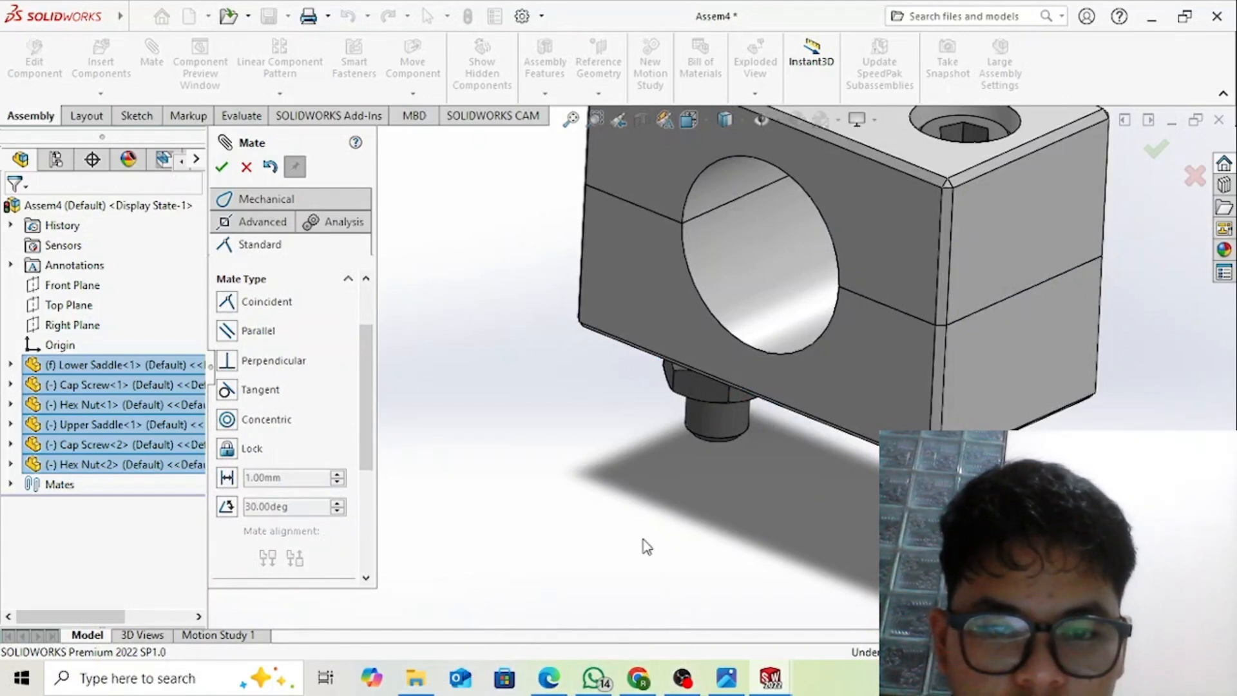
- Check the gap dimension between saddle and nut on EX 3 _ Assembly.PDF in Edge, and return to the Assem4 assembly in SOLIDWORKS
left_click(549, 684)
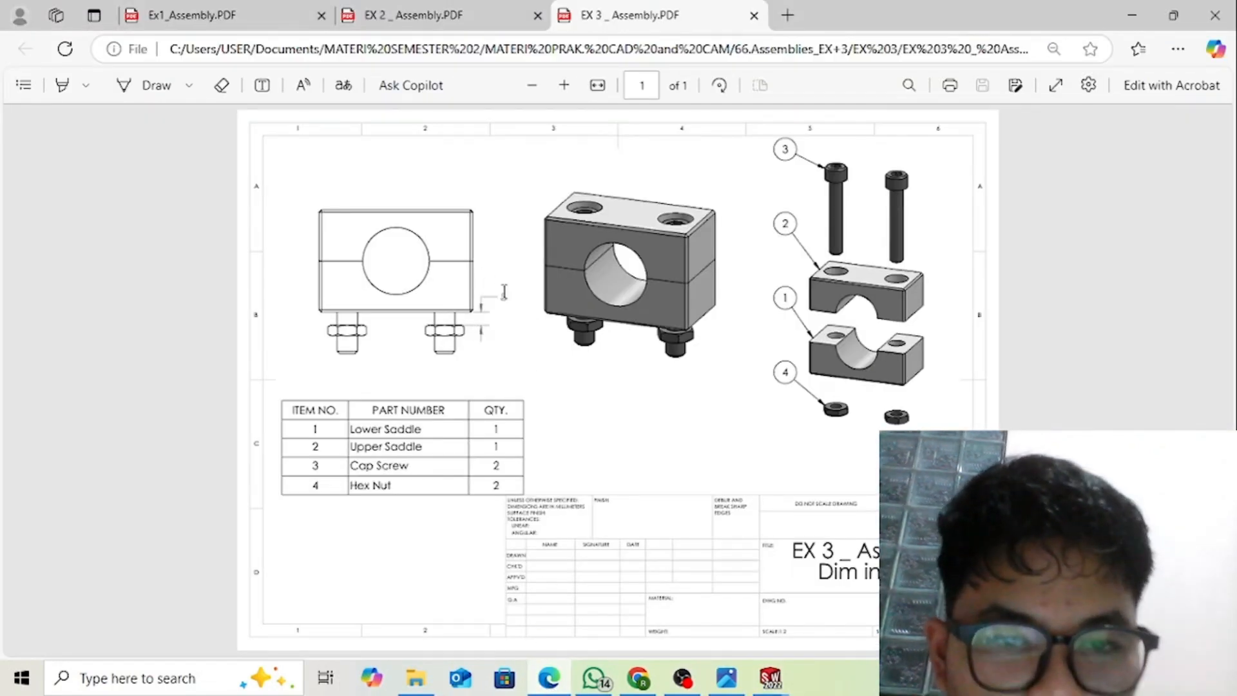
left_click(770, 678)
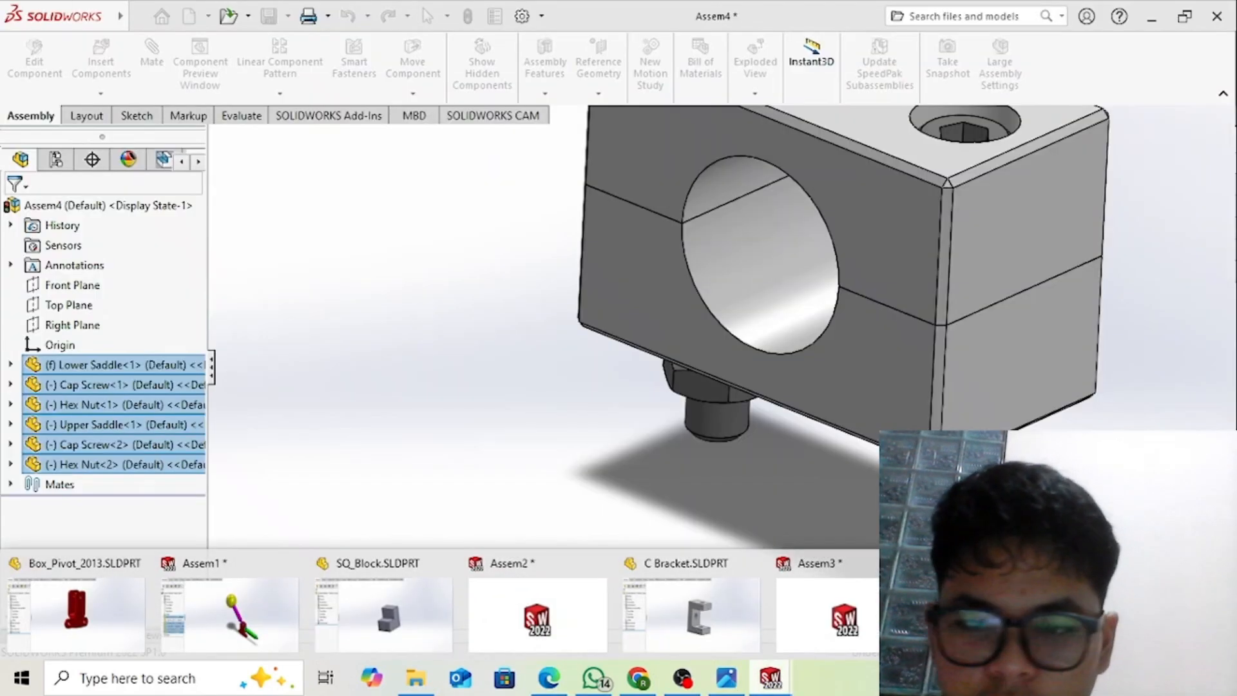
left_click(1151, 612)
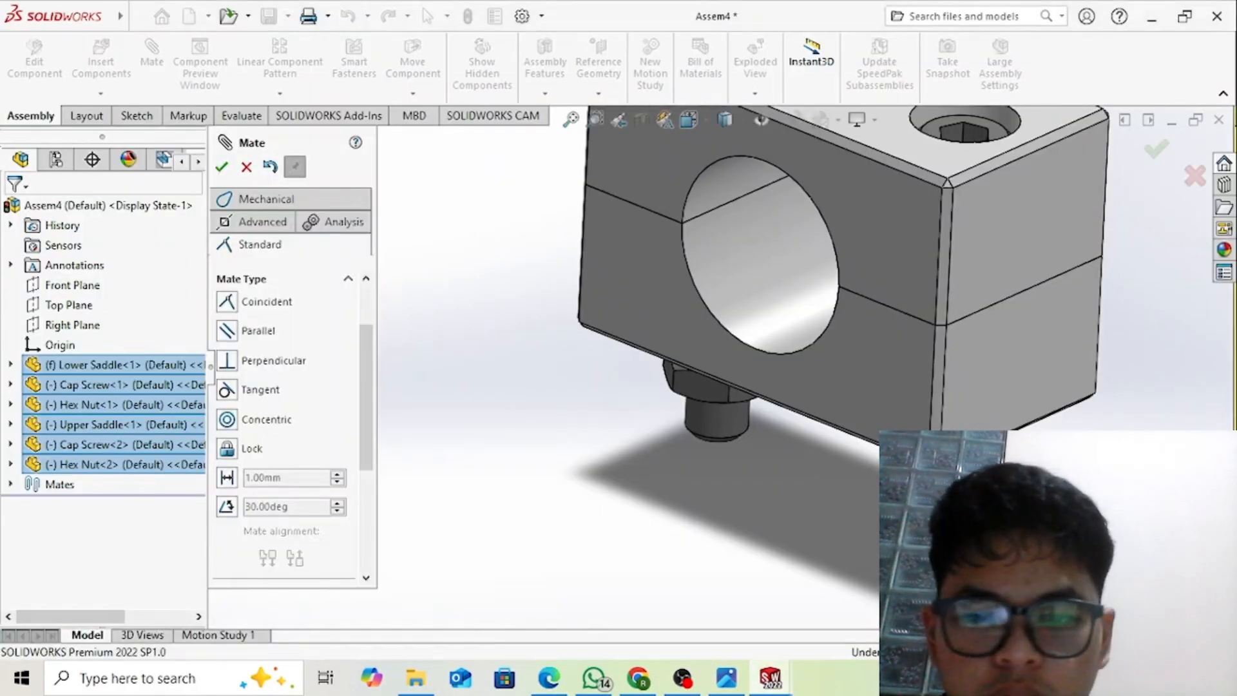
- Add a 5 mm distance mate between the second Hex Nut's upper face and the Lower Saddle's underside, and show the assembly in isometric view
left_click(948, 483)
middle_click_drag(724, 488, 703, 258)
left_click(838, 458)
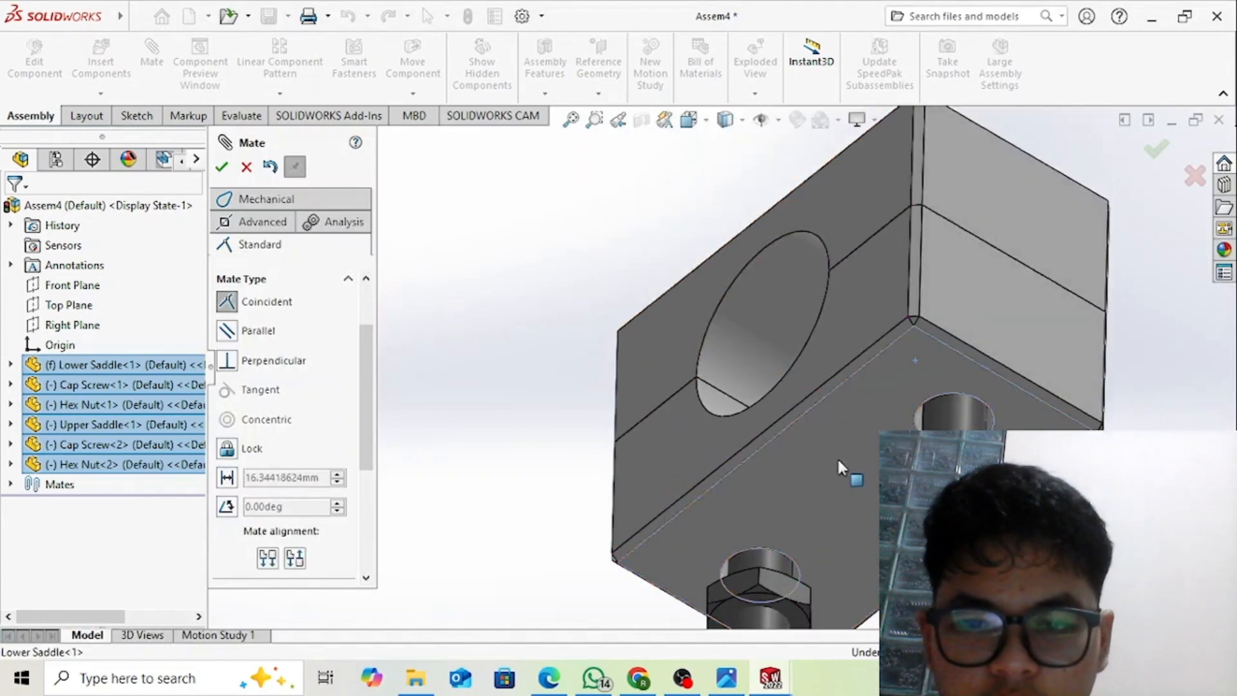
left_click(838, 458)
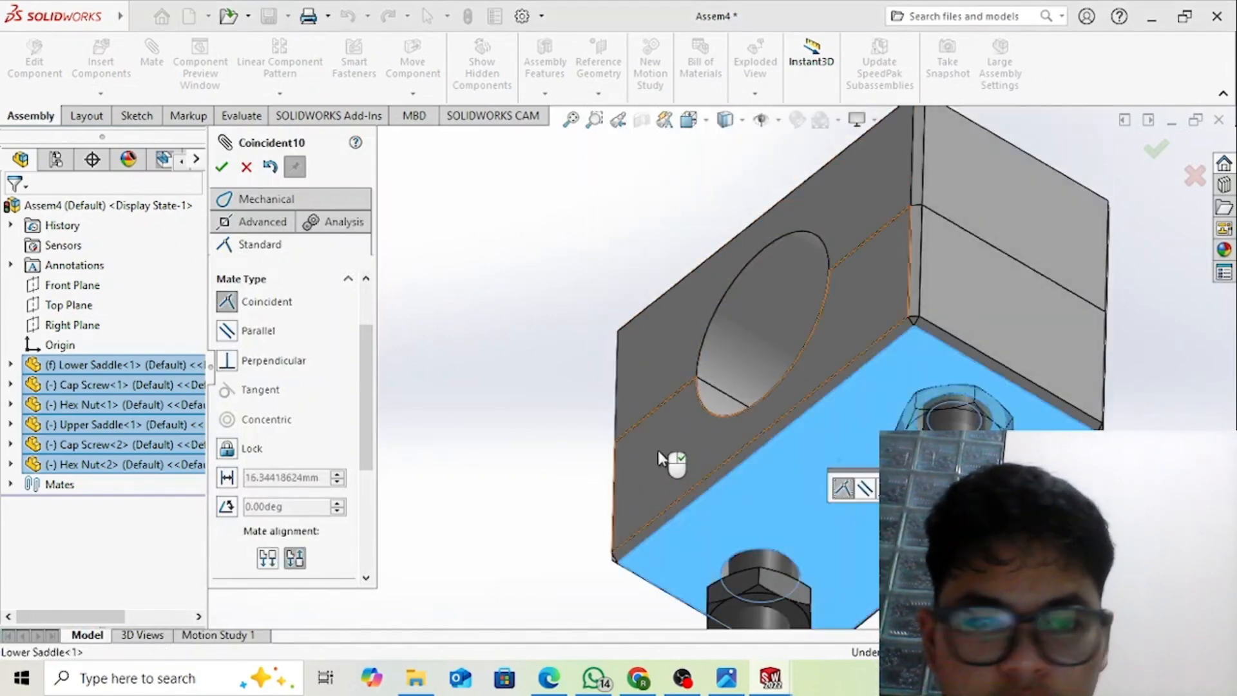
left_click(227, 477)
type("5.00mm")
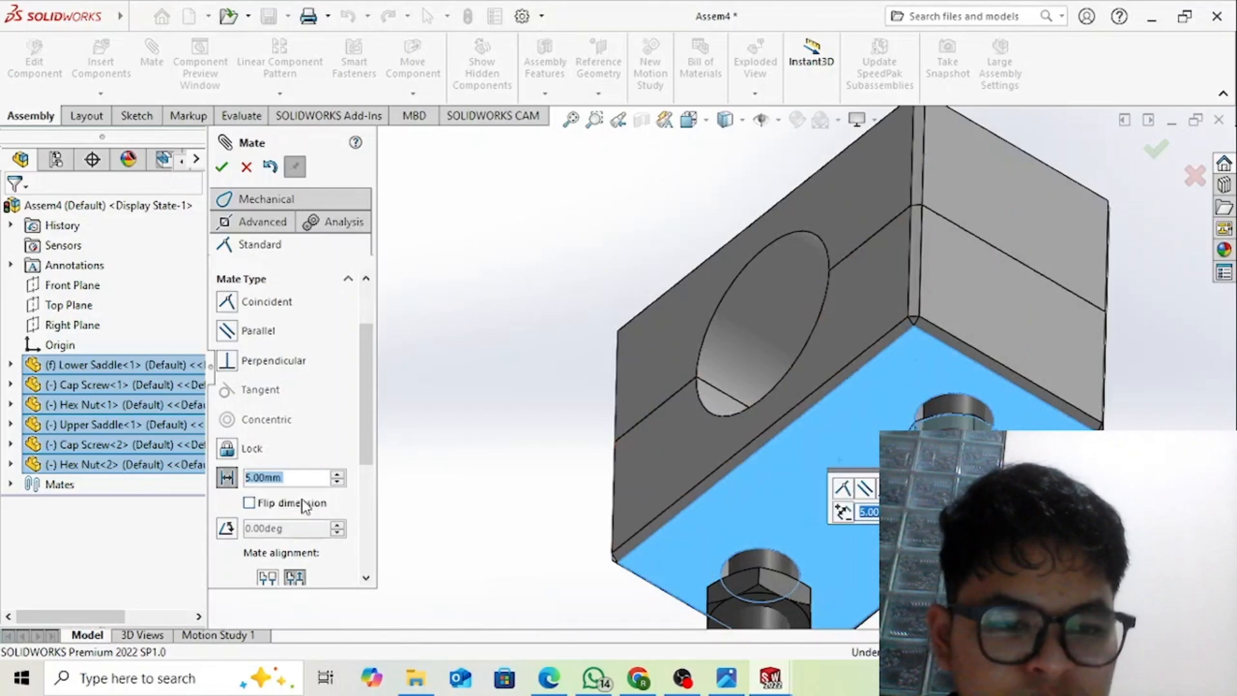
key("Return")
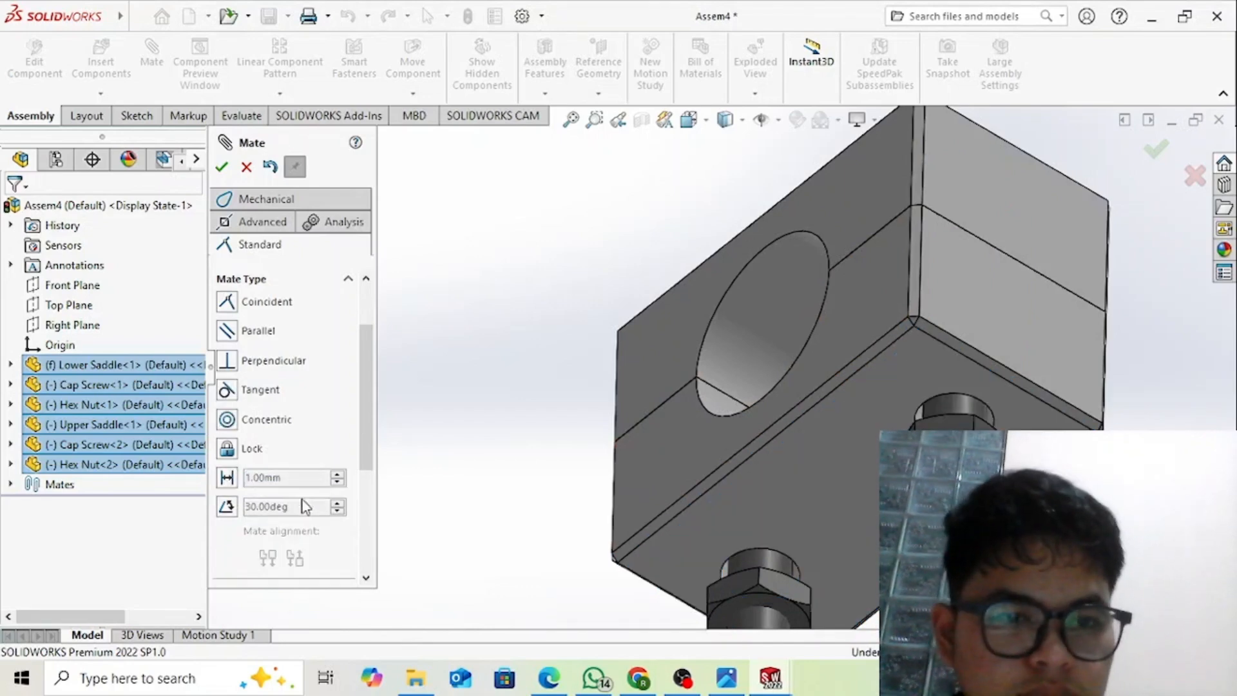
key("ctrl+7")
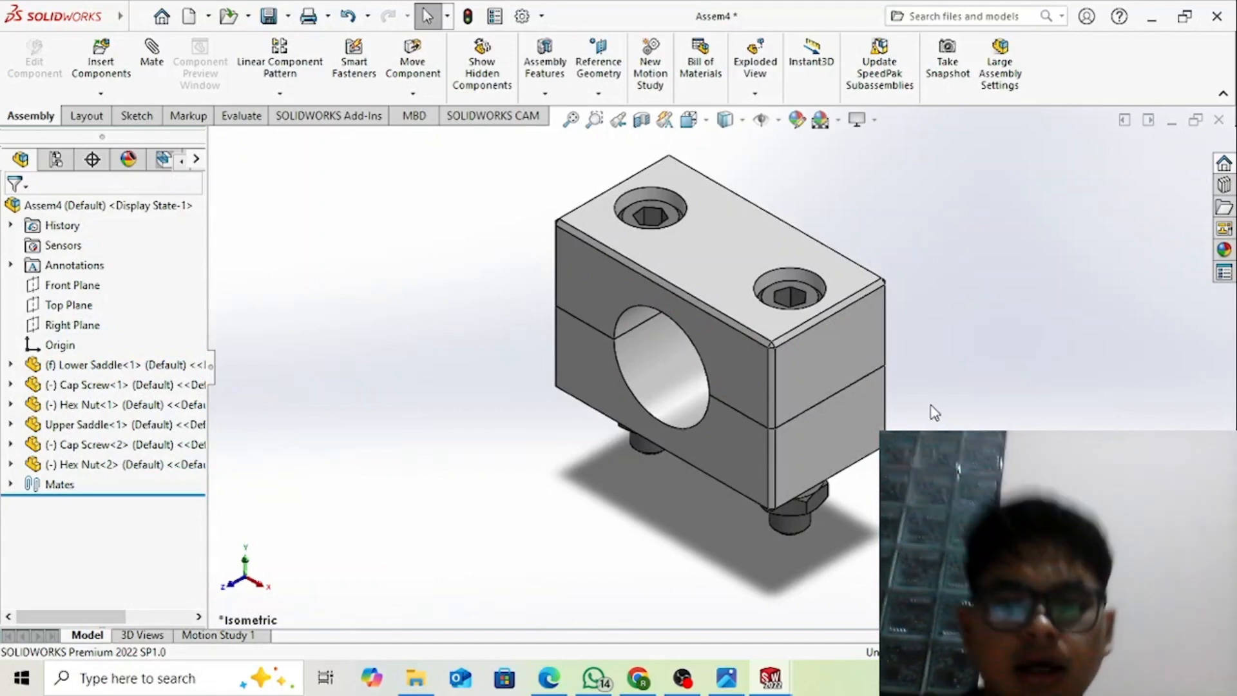
key("z")
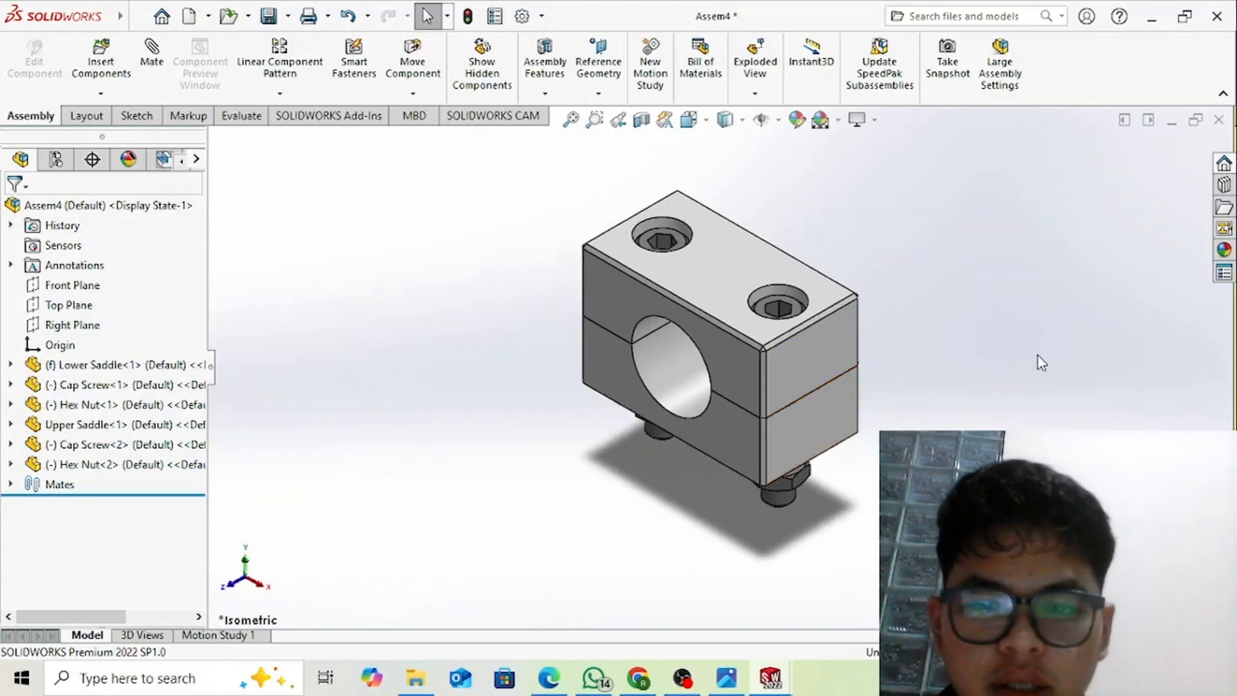